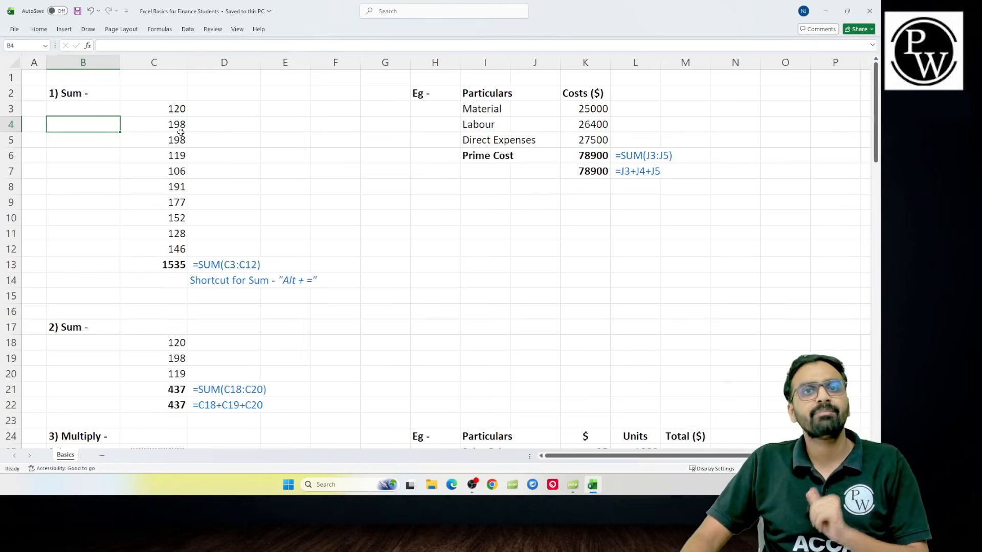
- Clear the two Prime Cost totals in K6:K7 of the costs example
{"action": "left_click", "coordinate": [209, 127]}
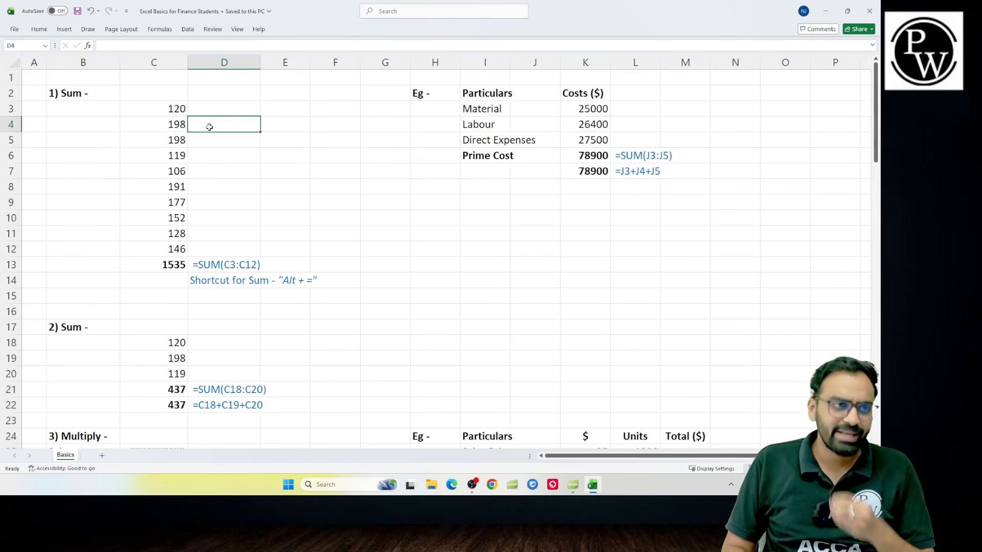
{"action": "key", "text": "Right"}
{"action": "key", "text": "Right"}
{"action": "key", "text": "Right"}
{"action": "key", "text": "Right"}
{"action": "key", "text": "Right"}
{"action": "key", "text": "Right"}
{"action": "key", "text": "Down"}
{"action": "key", "text": "Down"}
{"action": "key", "text": "Right"}
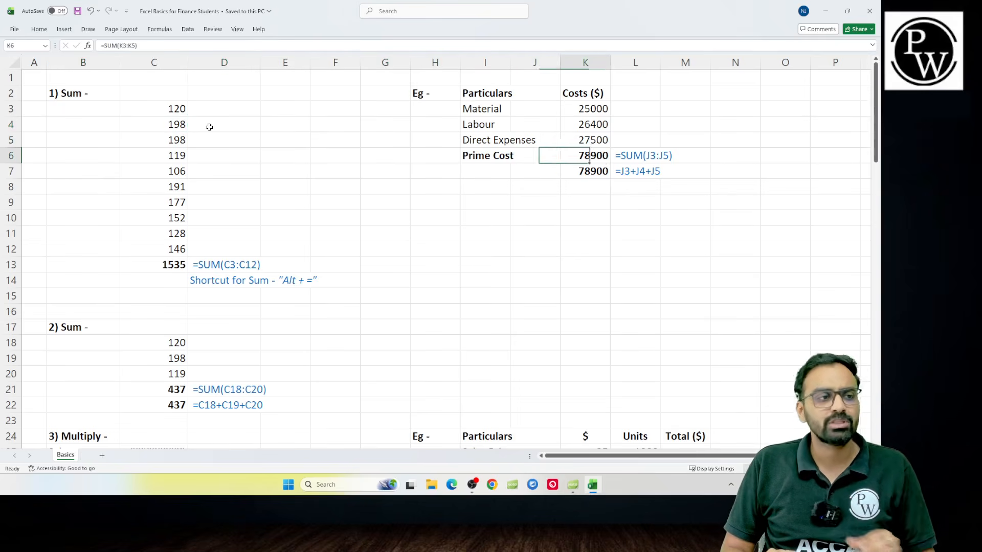
{"action": "key", "text": "shift+Down"}
{"action": "key", "text": "Delete"}
- Enter the formula =K3+K4+K5 in K7 to add the material, labour and direct expense costs
{"action": "key", "text": "Right"}
{"action": "key", "text": "Left"}
{"action": "key", "text": "Down"}
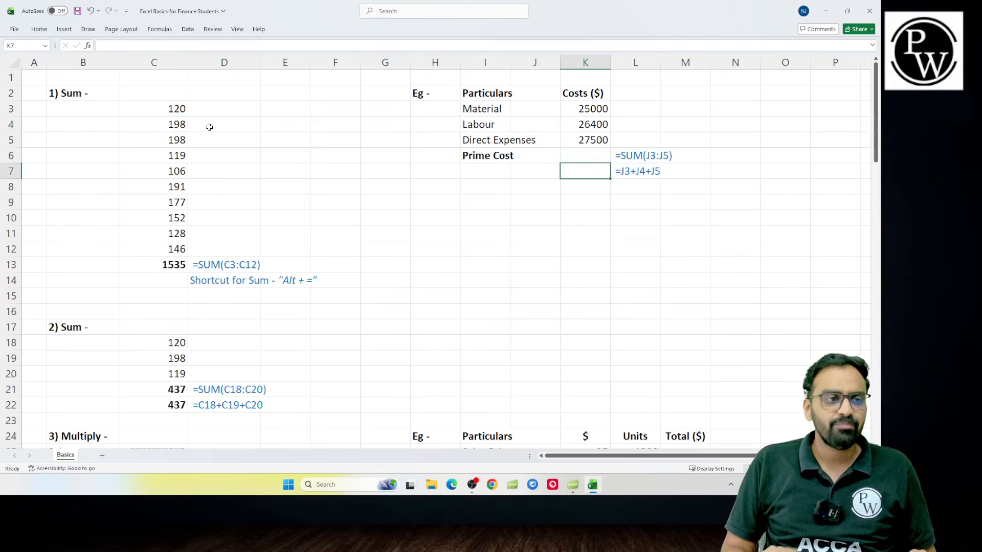
{"action": "type", "text": "="}
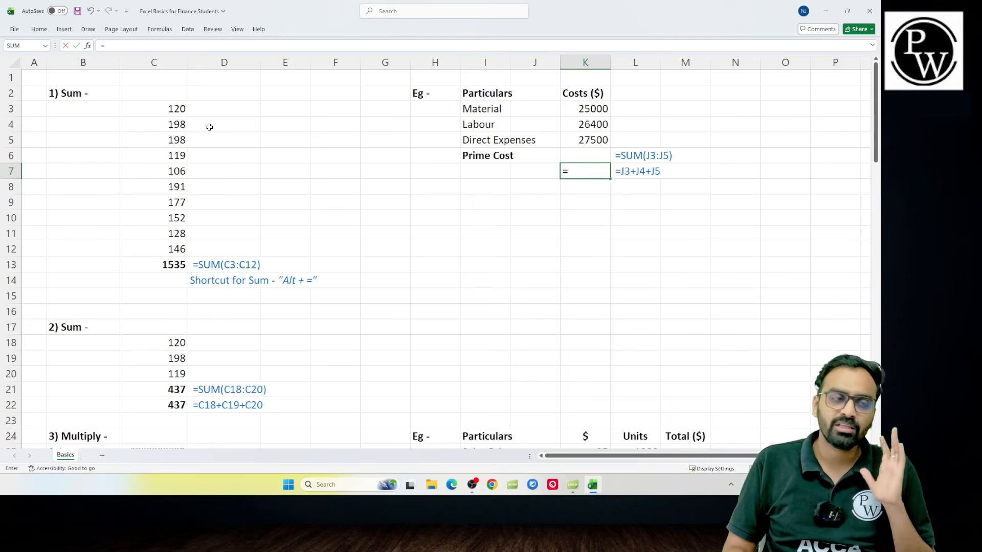
{"action": "key", "text": "Up"}
{"action": "key", "text": "Up"}
{"action": "key", "text": "Up"}
{"action": "key", "text": "Up"}
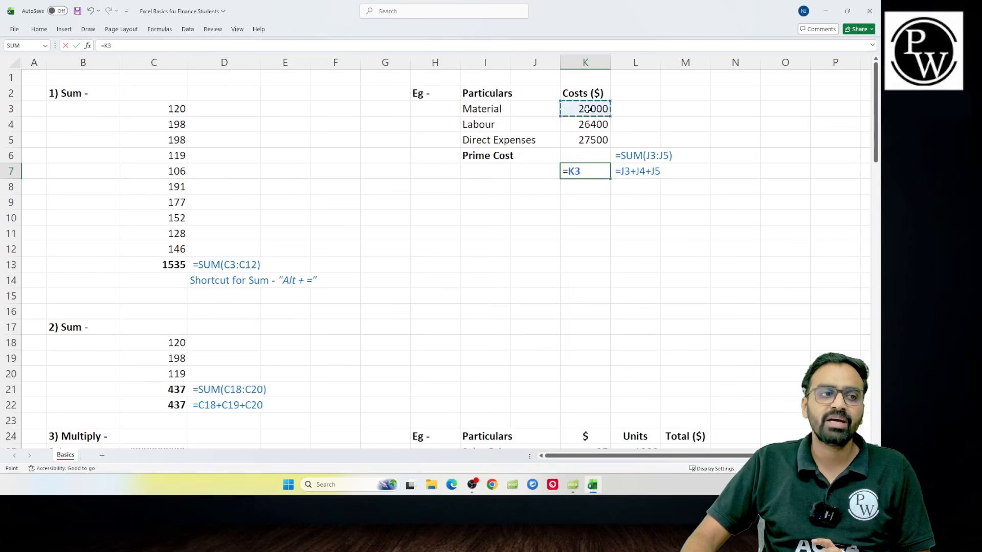
{"action": "type", "text": "+"}
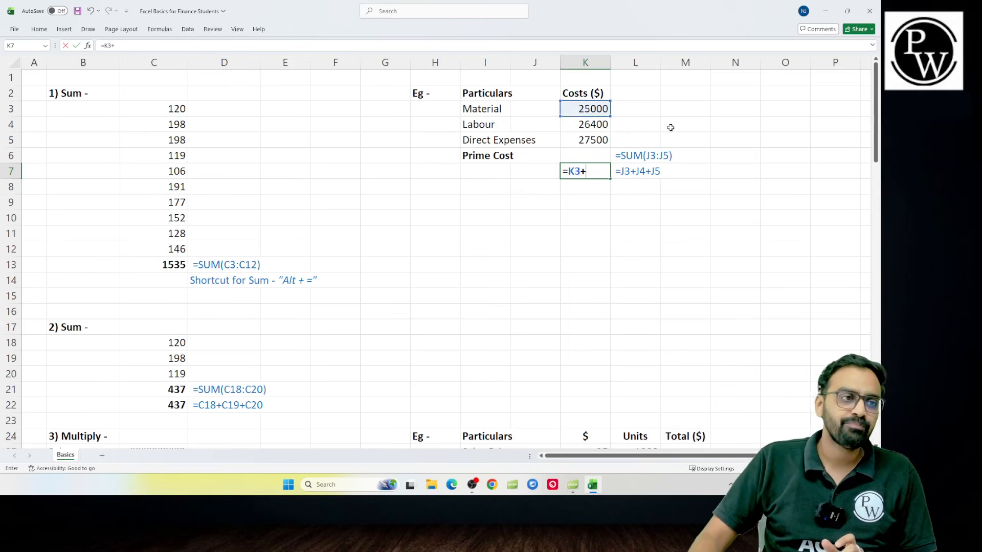
{"action": "left_click", "coordinate": [588, 125]}
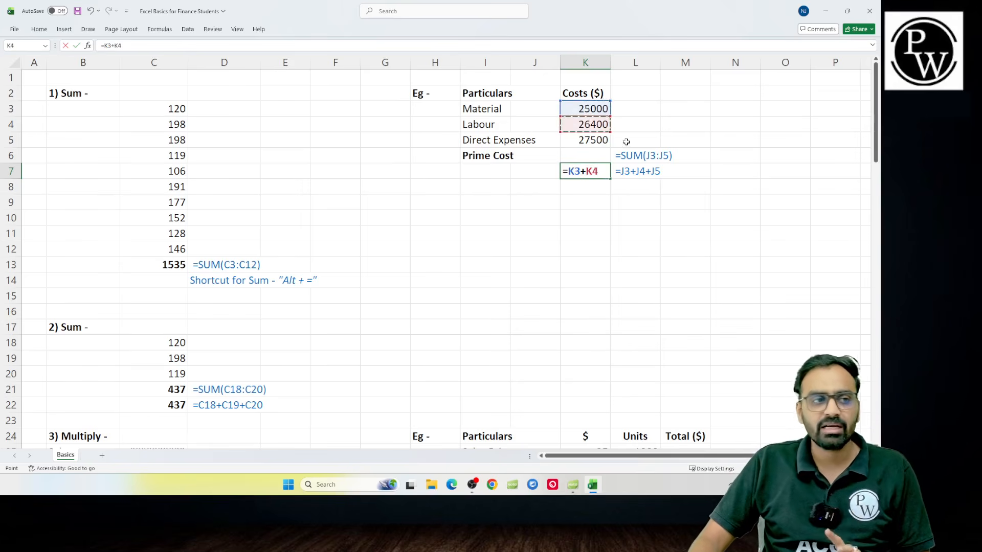
{"action": "type", "text": "+"}
{"action": "left_click", "coordinate": [598, 140]}
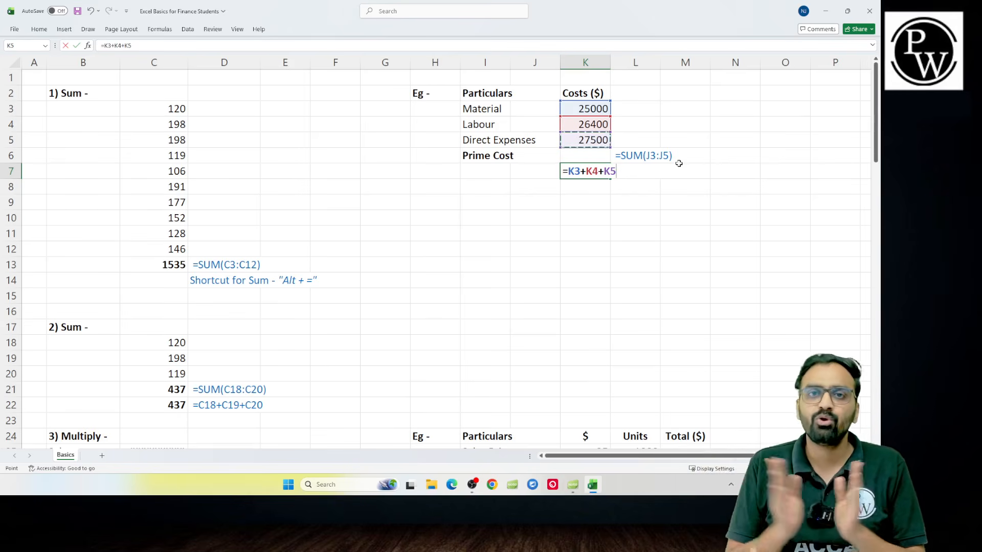
{"action": "key", "text": "Return"}
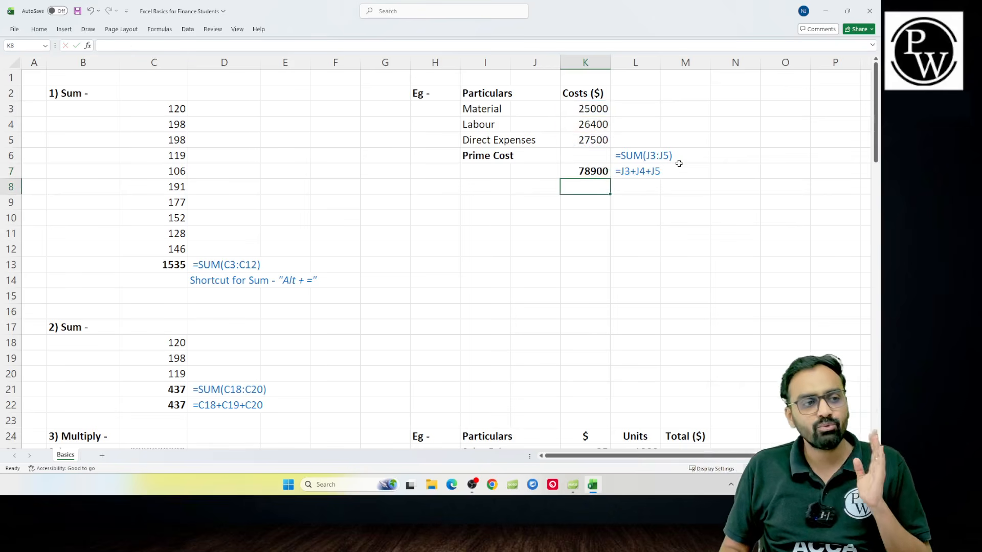
- Re-enter the prime cost addition in K7 as =K3+K4+K5, replacing the existing formula
{"action": "key", "text": "Up"}
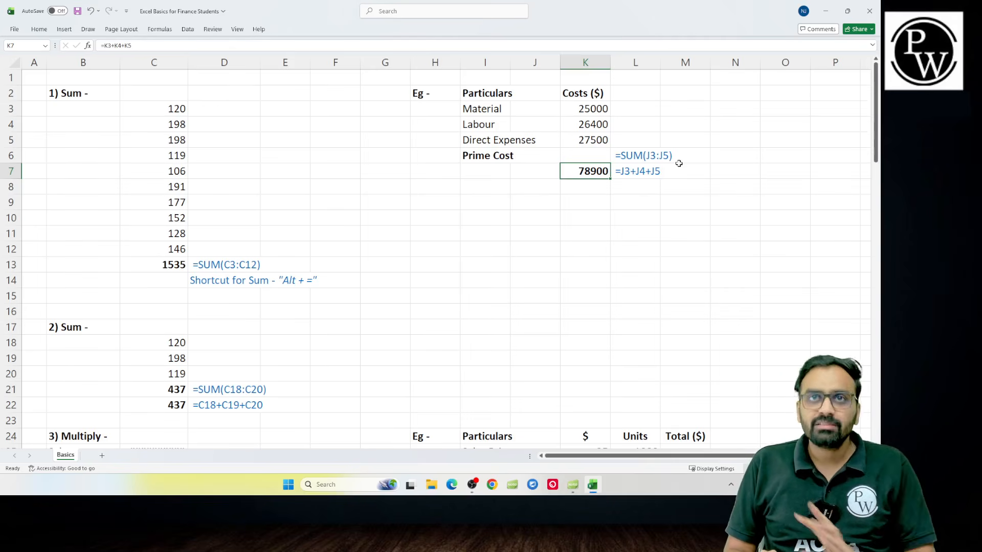
{"action": "type", "text": "=K3+"}
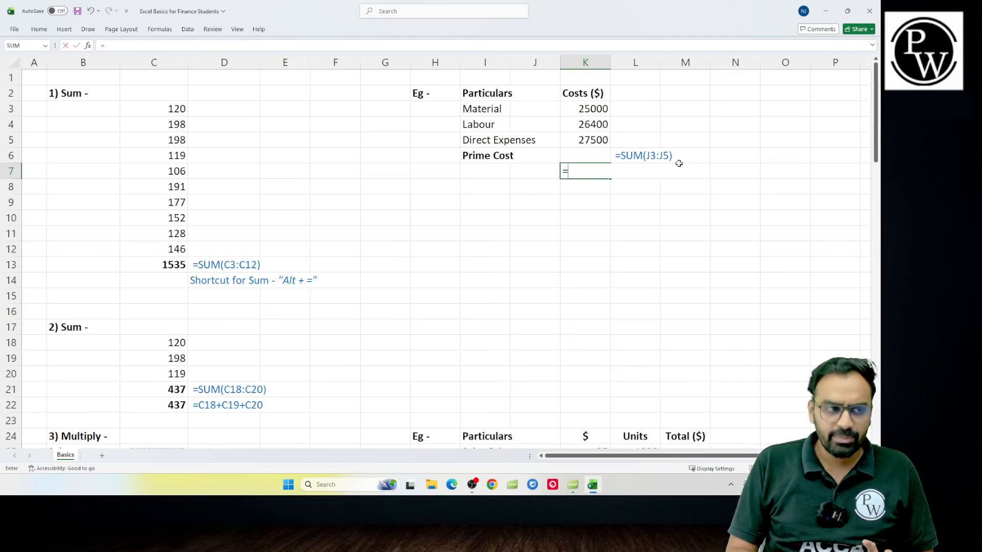
{"action": "key", "text": "Up"}
{"action": "key", "text": "Up"}
{"action": "key", "text": "Up"}
{"action": "type", "text": "+"}
{"action": "key", "text": "Up"}
{"action": "key", "text": "Up"}
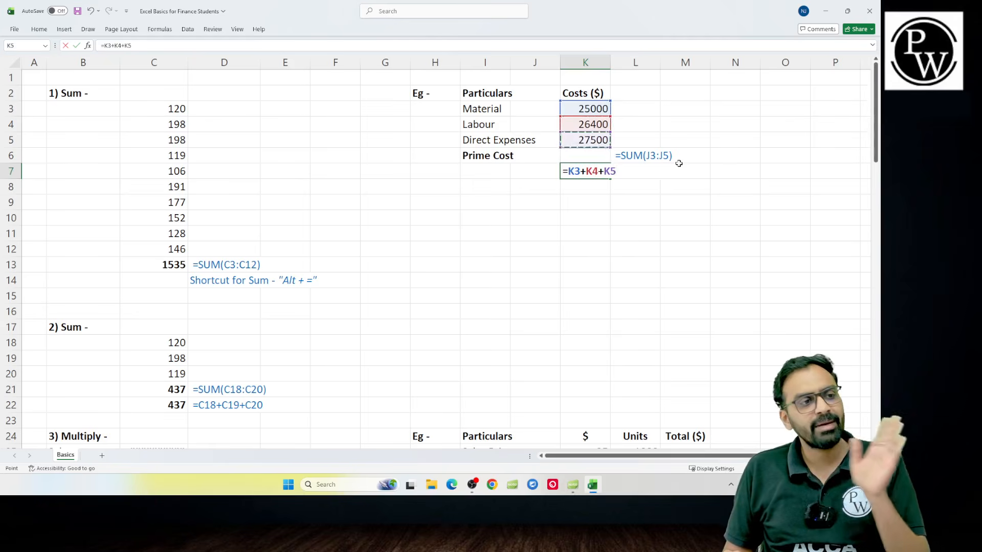
{"action": "key", "text": "Return"}
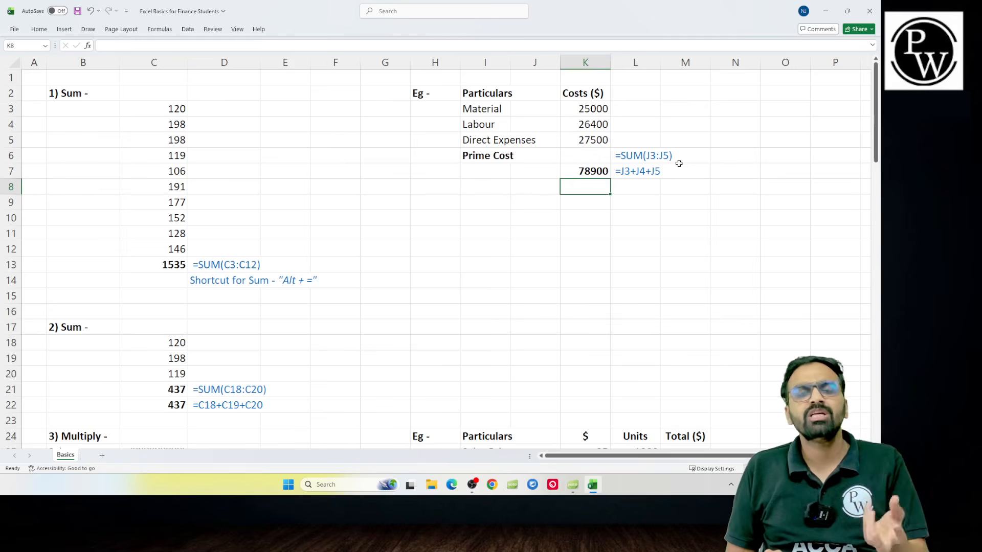
- Clear the total in C13 beneath the first Sum list
{"action": "key", "text": "Left"}
{"action": "key", "text": "Left"}
{"action": "key", "text": "Left"}
{"action": "key", "text": "Left"}
{"action": "key", "text": "Left"}
{"action": "key", "text": "Left"}
{"action": "key", "text": "Left"}
{"action": "key", "text": "Left"}
{"action": "key", "text": "Left"}
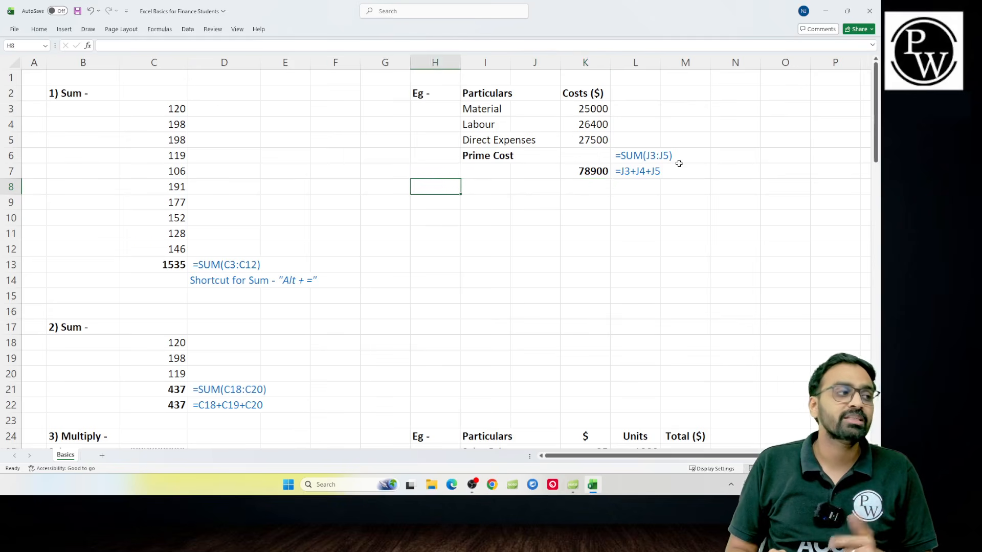
{"action": "key", "text": "Up"}
{"action": "key", "text": "Right"}
{"action": "key", "text": "Up"}
{"action": "key", "text": "Up"}
{"action": "key", "text": "Up"}
{"action": "key", "text": "Up"}
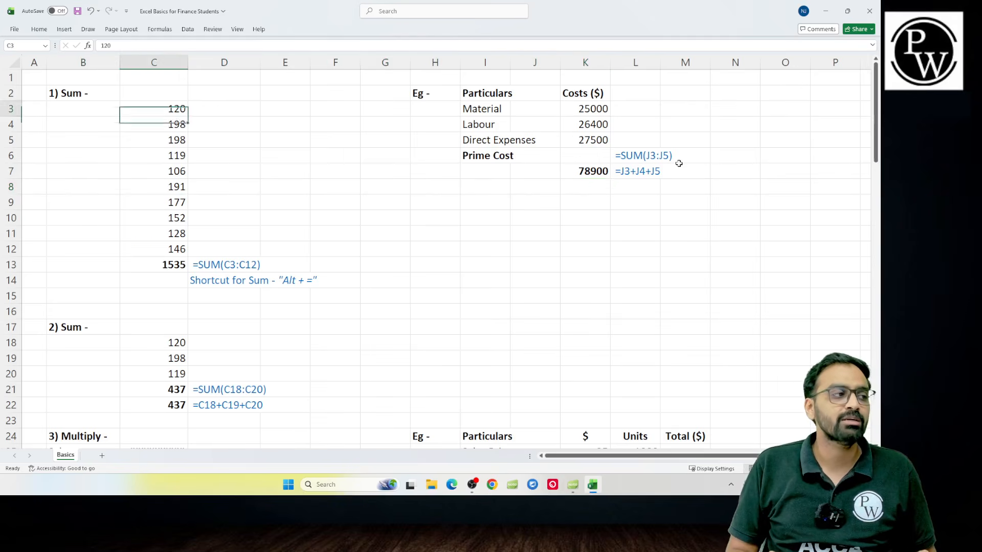
{"action": "key", "text": "ctrl+shift+Down"}
{"action": "key", "text": "shift+Up"}
{"action": "key", "text": "Down"}
{"action": "key", "text": "Down"}
{"action": "key", "text": "ctrl+Down"}
{"action": "key", "text": "Delete"}
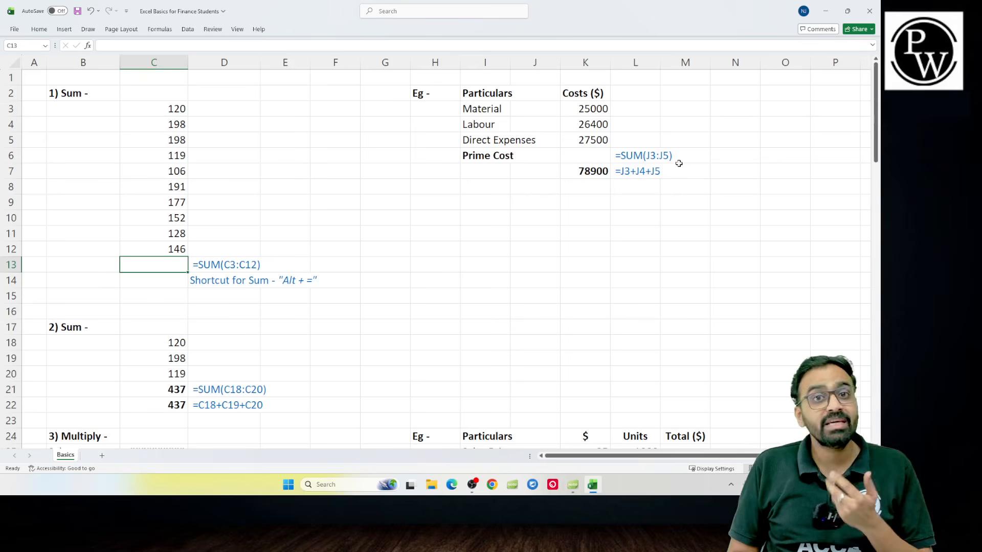
- Enter =C3+C4+C5+C6+C7+C8+C9+C10+C11+C12 in C13 to total the first Sum list cell by cell
{"action": "type", "text": "="}
{"action": "key", "text": "Up"}
{"action": "key", "text": "Up"}
{"action": "key", "text": "Up"}
{"action": "key", "text": "Up"}
{"action": "key", "text": "Up"}
{"action": "key", "text": "Up"}
{"action": "key", "text": "Up"}
{"action": "key", "text": "Up"}
{"action": "key", "text": "Up"}
{"action": "key", "text": "Up"}
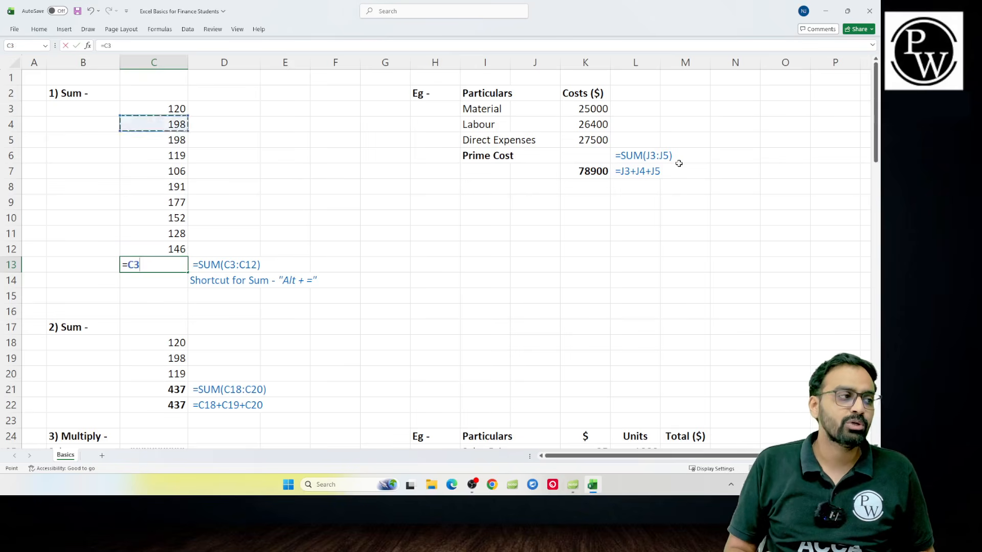
{"action": "type", "text": "+"}
{"action": "key", "text": "Up"}
{"action": "key", "text": "Up"}
{"action": "key", "text": "Up"}
{"action": "key", "text": "Up"}
{"action": "key", "text": "Up"}
{"action": "key", "text": "Up"}
{"action": "key", "text": "Up"}
{"action": "key", "text": "Up"}
{"action": "key", "text": "Up"}
{"action": "key", "text": "Up"}
{"action": "key", "text": "Down"}
{"action": "type", "text": "+"}
{"action": "key", "text": "Up"}
{"action": "key", "text": "Down"}
{"action": "key", "text": "Up"}
{"action": "key", "text": "Up"}
{"action": "key", "text": "Up"}
{"action": "key", "text": "Up"}
{"action": "key", "text": "Up"}
{"action": "key", "text": "Up"}
{"action": "key", "text": "Up"}
{"action": "key", "text": "Up"}
{"action": "type", "text": "+"}
{"action": "key", "text": "Up"}
{"action": "key", "text": "Up"}
{"action": "key", "text": "Up"}
{"action": "key", "text": "Up"}
{"action": "key", "text": "Up"}
{"action": "key", "text": "Up"}
{"action": "key", "text": "Up"}
{"action": "key", "text": "Up"}
{"action": "key", "text": "Up"}
{"action": "key", "text": "Up"}
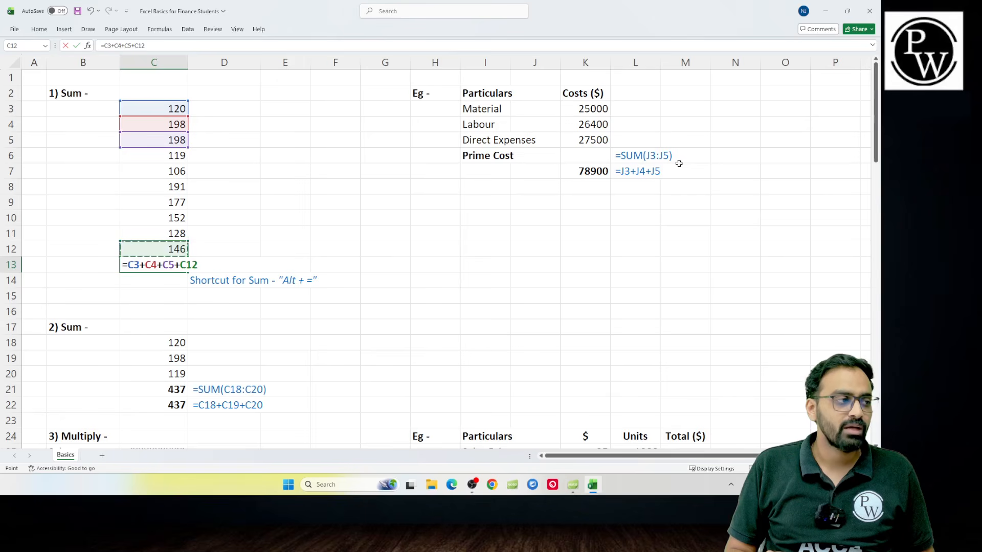
{"action": "key", "text": "Down"}
{"action": "key", "text": "Down"}
{"action": "key", "text": "Down"}
{"action": "type", "text": "+"}
{"action": "key", "text": "Up"}
{"action": "key", "text": "Up"}
{"action": "key", "text": "Up"}
{"action": "key", "text": "Up"}
{"action": "key", "text": "Up"}
{"action": "key", "text": "Up"}
{"action": "key", "text": "Up"}
{"action": "key", "text": "Up"}
{"action": "key", "text": "Up"}
{"action": "key", "text": "Up"}
{"action": "key", "text": "Down"}
{"action": "key", "text": "Down"}
{"action": "key", "text": "Down"}
{"action": "key", "text": "Down"}
{"action": "type", "text": "+"}
{"action": "key", "text": "Up"}
{"action": "key", "text": "Up"}
{"action": "key", "text": "Up"}
{"action": "key", "text": "Up"}
{"action": "key", "text": "Up"}
{"action": "key", "text": "Up"}
{"action": "key", "text": "Up"}
{"action": "key", "text": "Up"}
{"action": "key", "text": "Up"}
{"action": "key", "text": "Up"}
{"action": "key", "text": "Down"}
{"action": "key", "text": "Down"}
{"action": "key", "text": "Down"}
{"action": "key", "text": "Down"}
{"action": "key", "text": "Down"}
{"action": "key", "text": "Down"}
{"action": "key", "text": "Up"}
{"action": "type", "text": "+"}
{"action": "key", "text": "Up"}
{"action": "key", "text": "Up"}
{"action": "key", "text": "Up"}
{"action": "key", "text": "Up"}
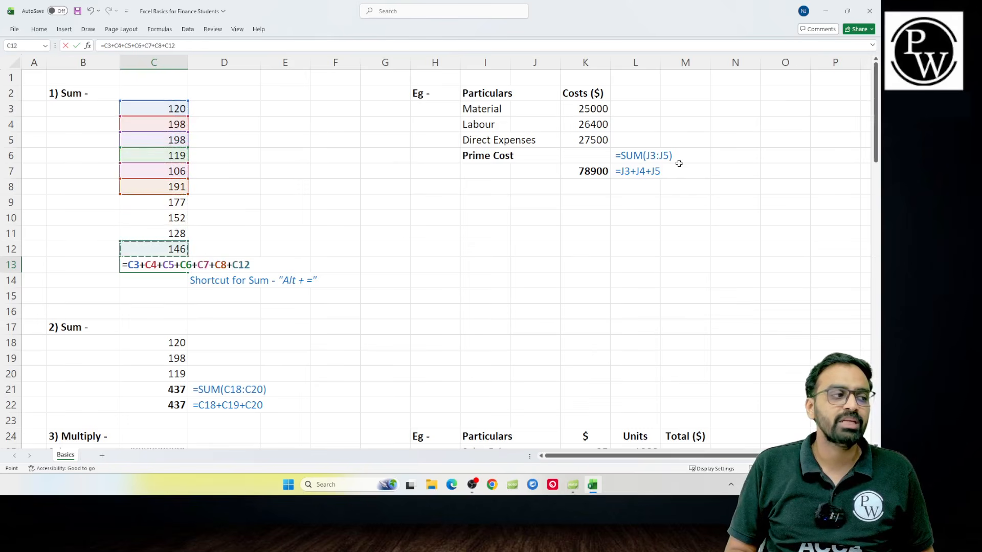
{"action": "type", "text": "+"}
{"action": "key", "text": "Up"}
{"action": "key", "text": "Up"}
{"action": "key", "text": "Up"}
{"action": "type", "text": "+"}
{"action": "key", "text": "Up"}
{"action": "key", "text": "Up"}
{"action": "type", "text": "+"}
{"action": "key", "text": "Up"}
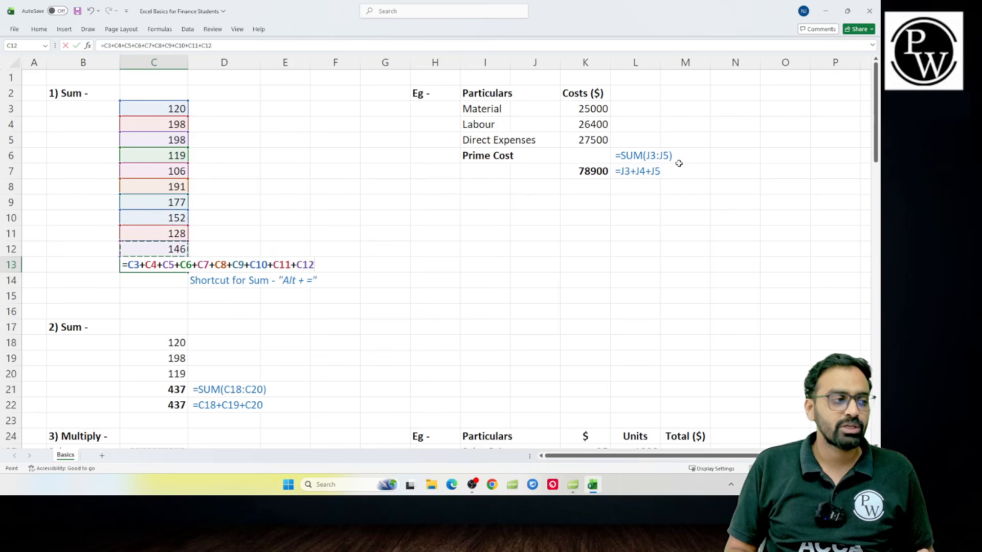
{"action": "key", "text": "Return"}
- Move the formula and shortcut notes in D13:D14 down one row to D14:D15
{"action": "key", "text": "Up"}
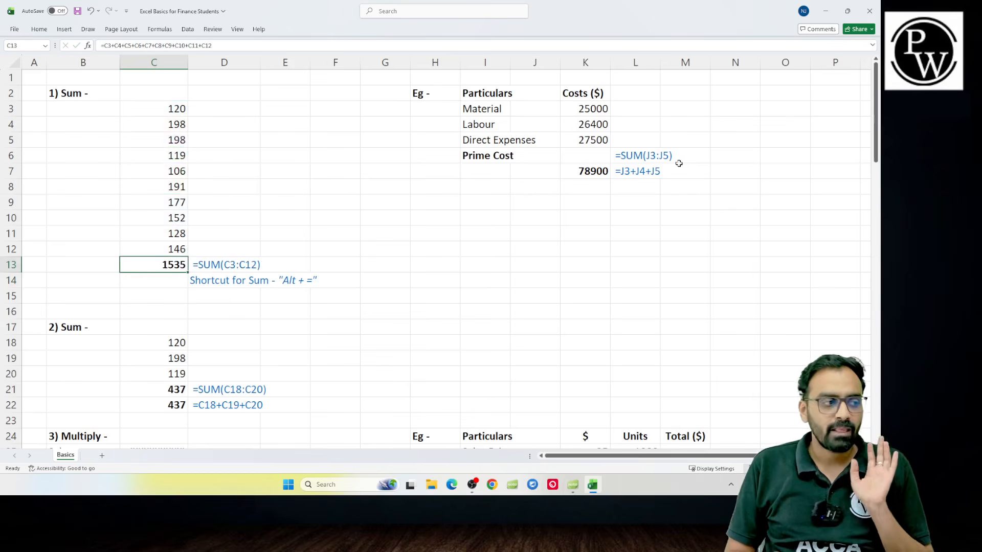
{"action": "key", "text": "Right"}
{"action": "key", "text": "Down"}
{"action": "key", "text": "shift+Up"}
{"action": "key", "text": "ctrl+c"}
{"action": "key", "text": "ctrl+v"}
{"action": "key", "text": "Down"}
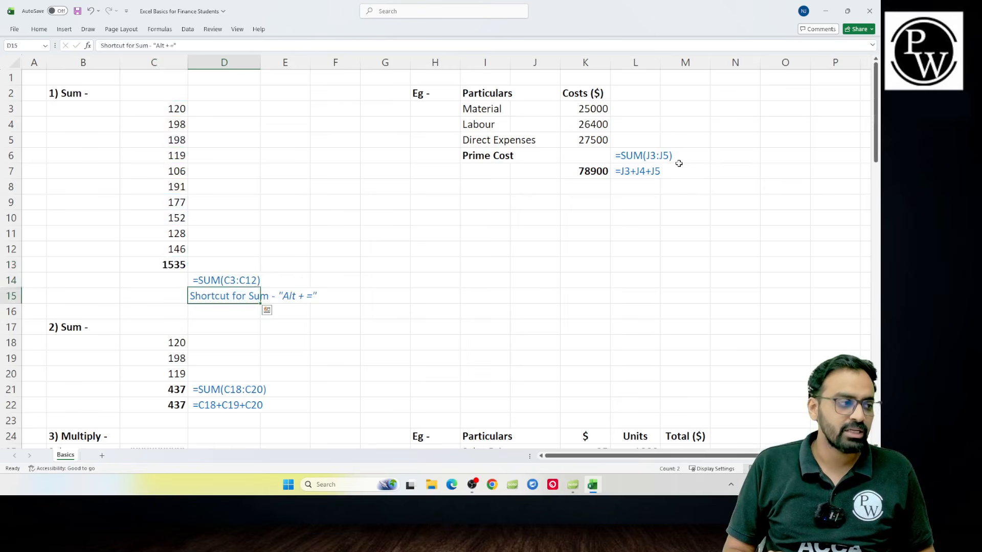
- Copy the cell-by-cell addition formula text from C13 into D13 as a note beside the total
{"action": "key", "text": "Down"}
{"action": "key", "text": "Left"}
{"action": "key", "text": "Left"}
{"action": "key", "text": "Left"}
{"action": "key", "text": "Up"}
{"action": "key", "text": "Right"}
{"action": "key", "text": "Up"}
{"action": "key", "text": "Right"}
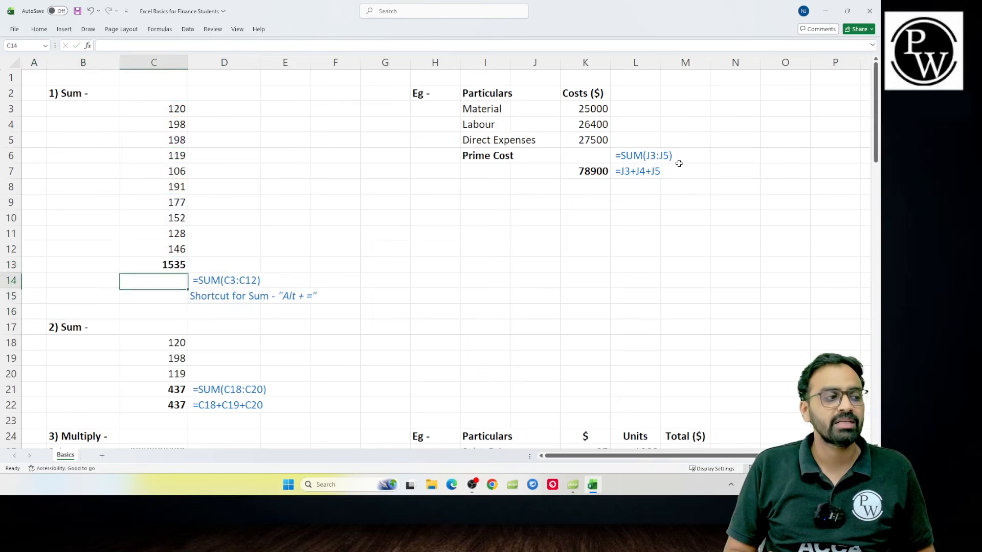
{"action": "key", "text": "Up"}
{"action": "key", "text": "F2"}
{"action": "key", "text": "shift+Home"}
{"action": "key", "text": "ctrl+c"}
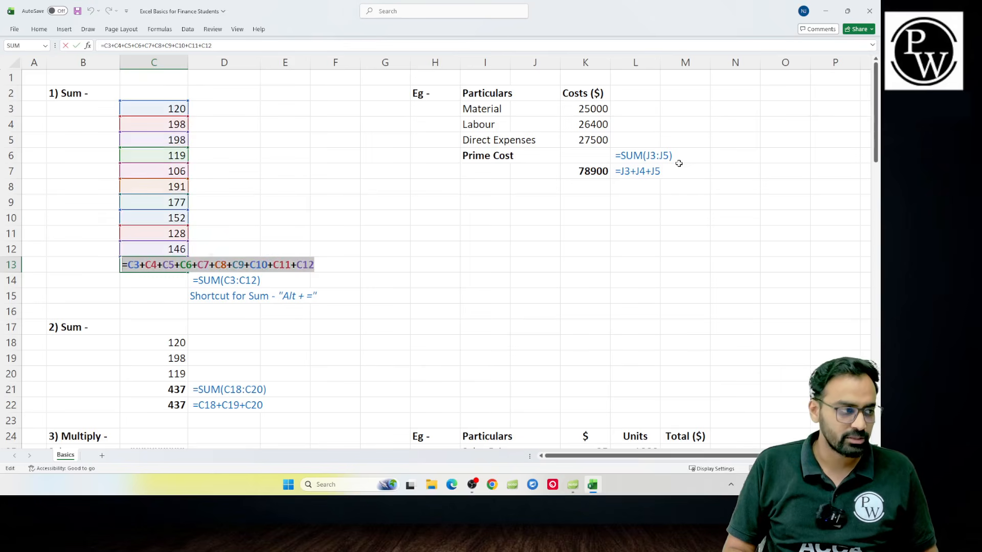
{"action": "key", "text": "Tab"}
{"action": "key", "text": "ctrl+v"}
{"action": "key", "text": "Down"}
- Copy the blue note formatting from D14 onto the addition formula note in D13
{"action": "key", "text": "Left"}
{"action": "key", "text": "Right"}
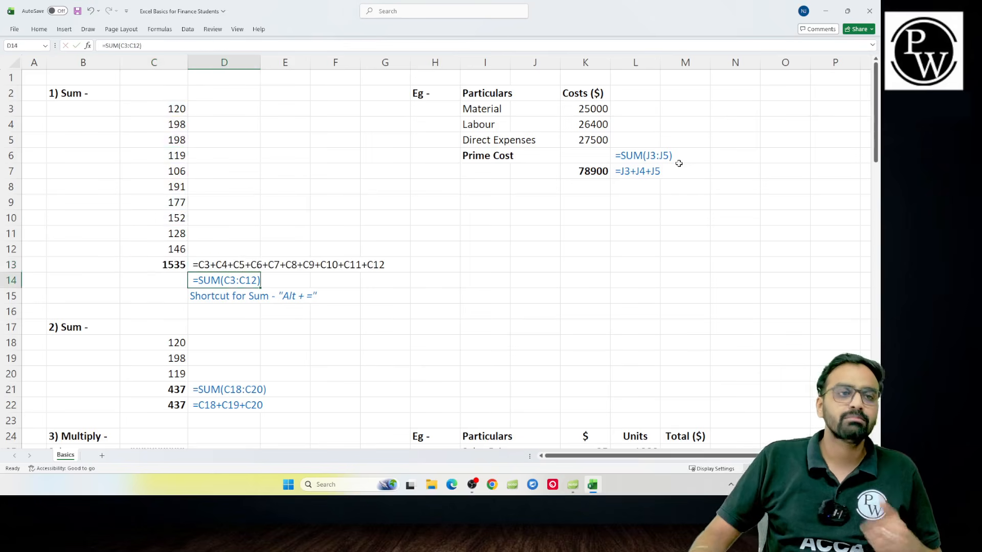
{"action": "left_click", "coordinate": [40, 29]}
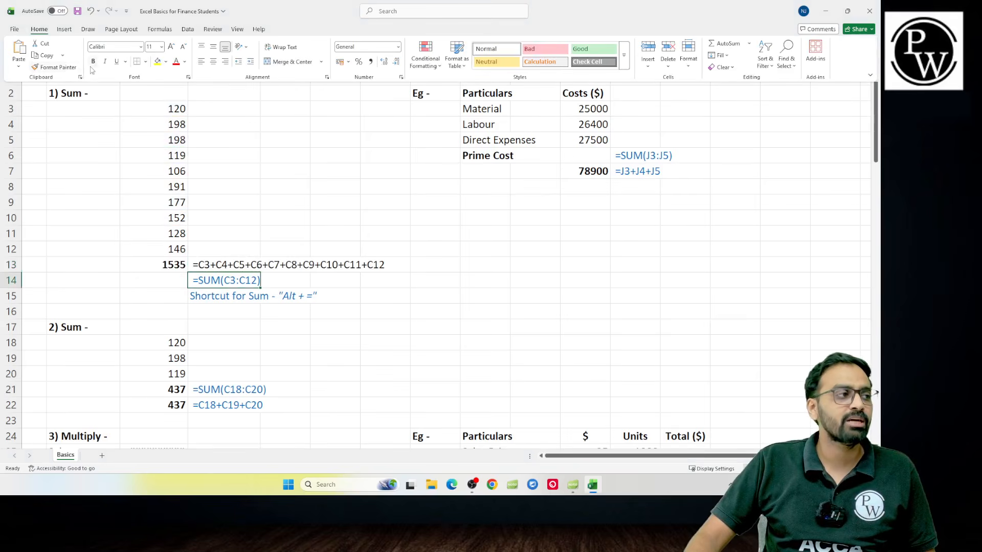
{"action": "left_click", "coordinate": [227, 264]}
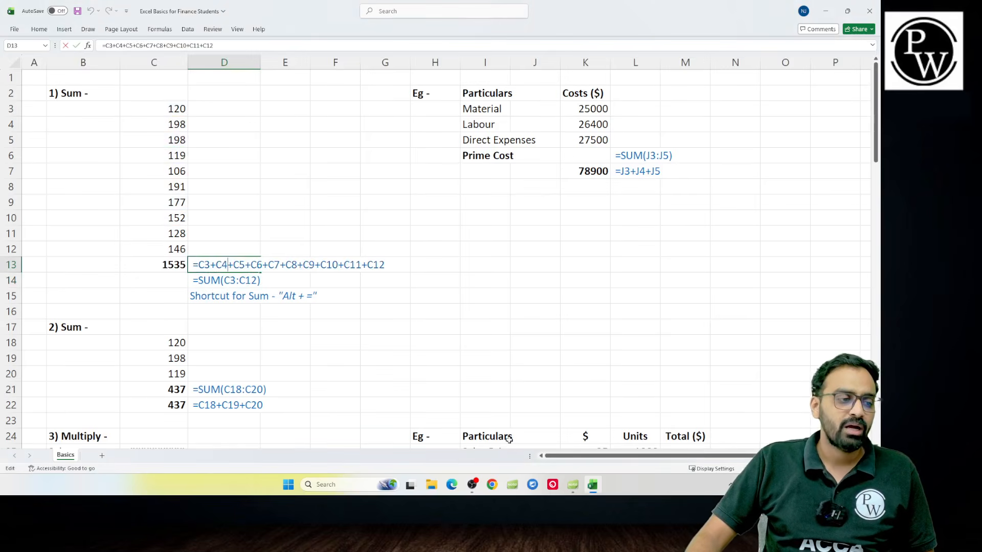
- Switch to the Mathematical Operators slide to review the addition and SUM syntax, and return to the Excel worksheet
{"action": "left_click", "coordinate": [573, 486]}
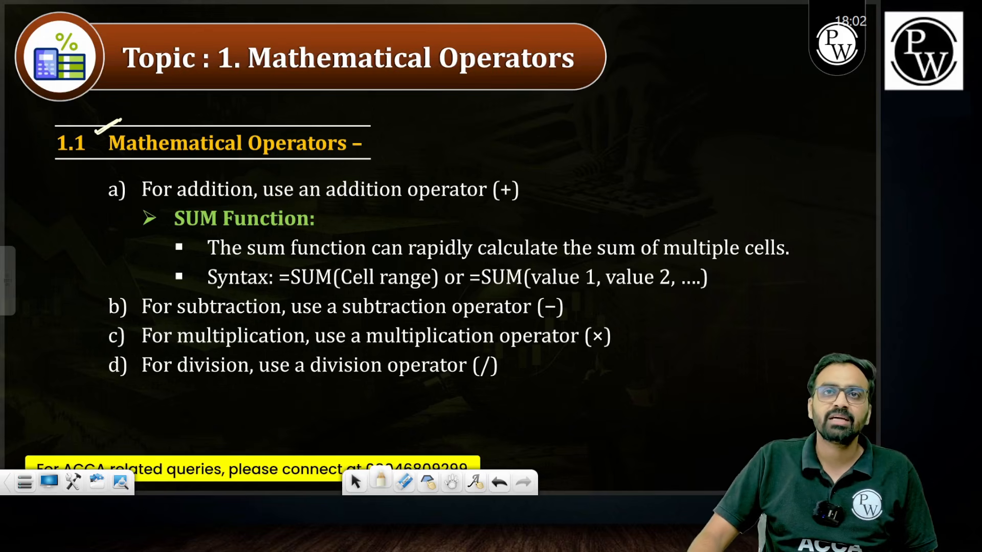
{"action": "key", "text": "alt+Tab"}
{"action": "left_click", "coordinate": [173, 281]}
{"action": "left_click", "coordinate": [207, 264]}
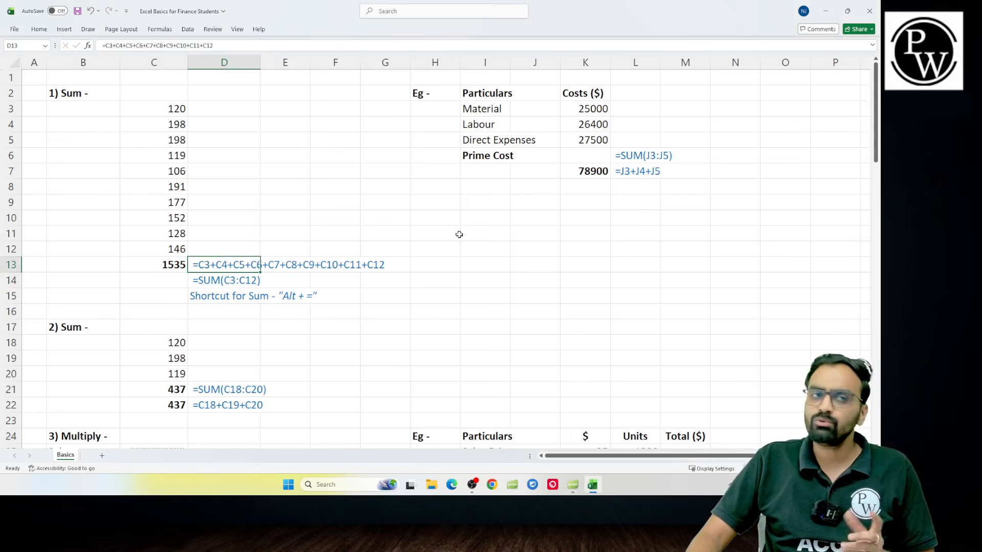
- Move the prime cost addition total and its =J3+J4+J5 note up one row from K7:L7 to K6:L6
{"action": "left_click", "coordinate": [619, 173]}
{"action": "key", "text": "ctrl+x"}
{"action": "key", "text": "Up"}
{"action": "key", "text": "ctrl+v"}
{"action": "key", "text": "Down"}
{"action": "key", "text": "Left"}
{"action": "key", "text": "ctrl+x"}
{"action": "key", "text": "Up"}
{"action": "key", "text": "ctrl+v"}
{"action": "key", "text": "Down"}
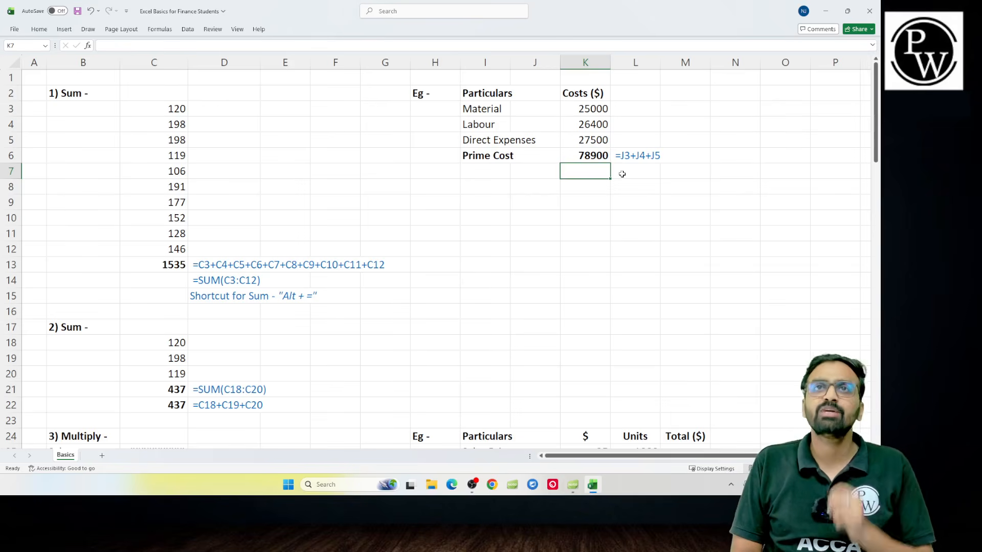
- Enter =SUM(K3:K5) in K7 to total the three costs with the SUM function
{"action": "type", "text": "=s"}
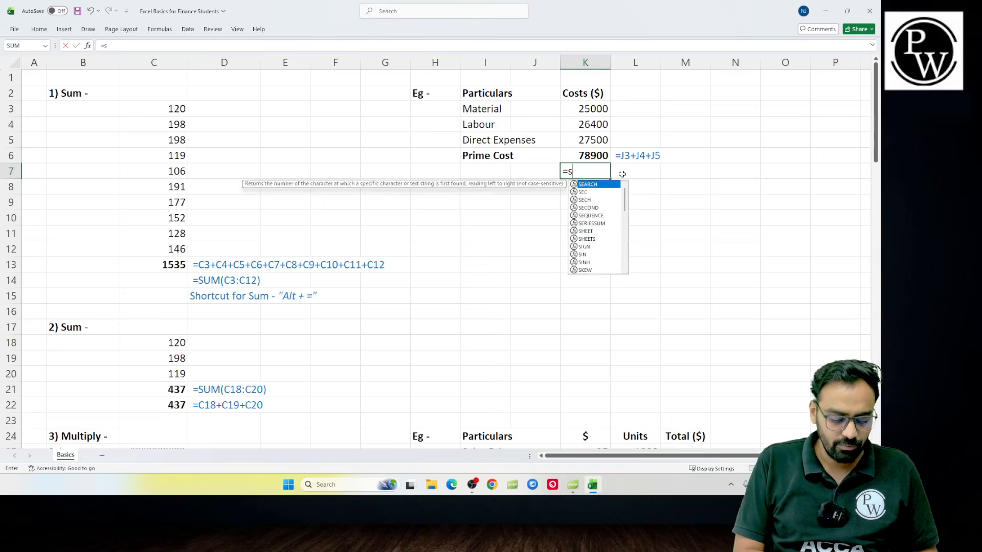
{"action": "type", "text": "um("}
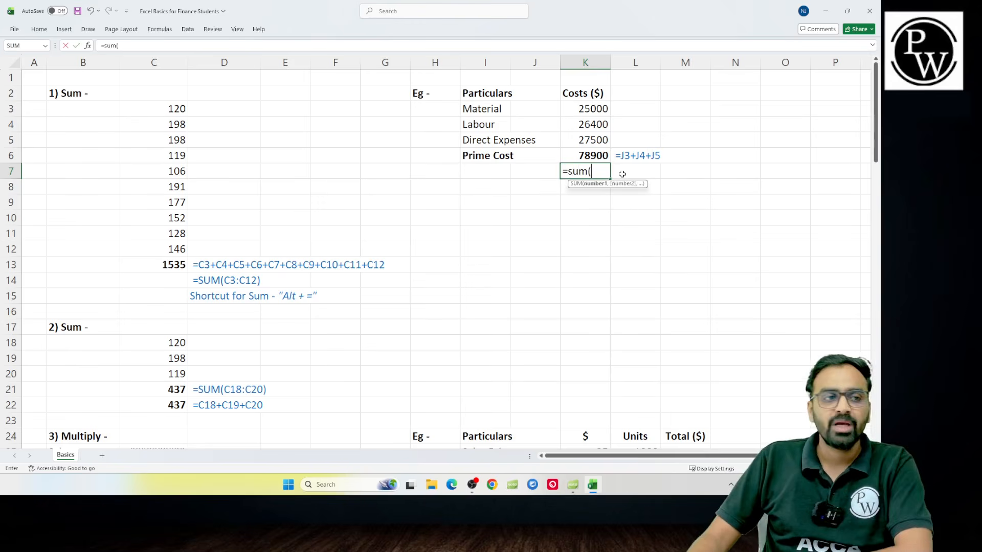
{"action": "left_click_drag", "start_coordinate": [588, 109], "coordinate": [585, 138]}
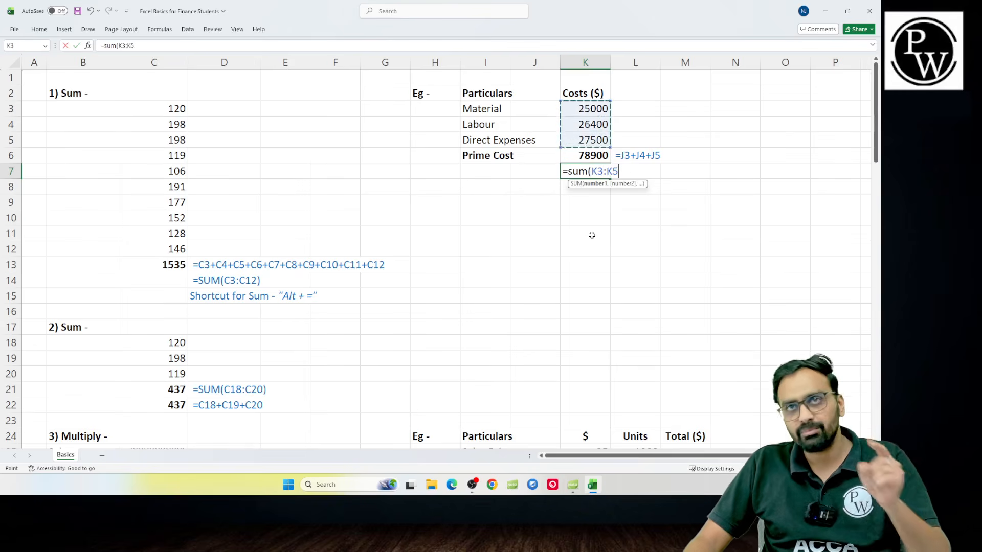
{"action": "type", "text": ")"}
{"action": "key", "text": "Return"}
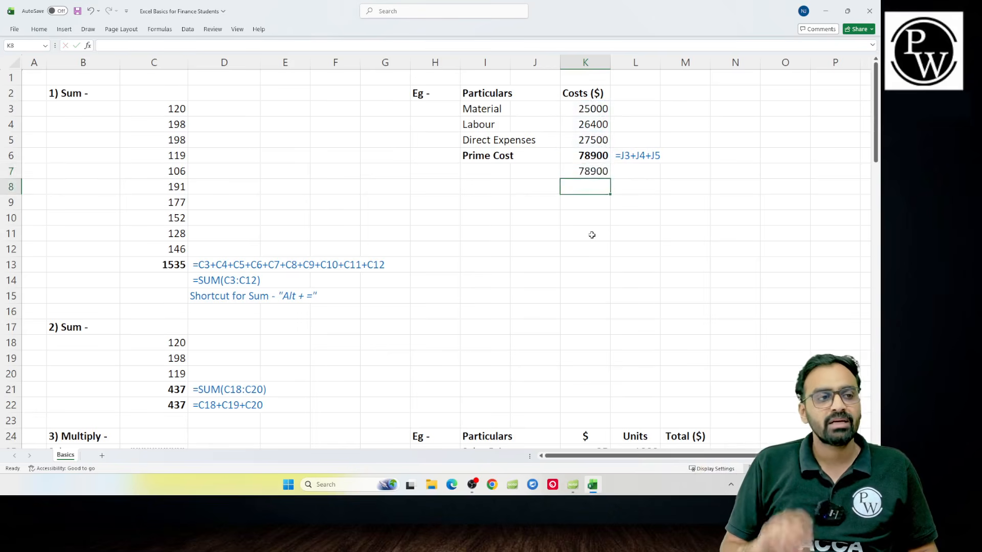
- Copy the SUM formula text from K7 into L7 as a note
{"action": "key", "text": "Up"}
{"action": "key", "text": "F2"}
{"action": "key", "text": "ctrl+a"}
{"action": "key", "text": "ctrl+c"}
{"action": "key", "text": "Tab"}
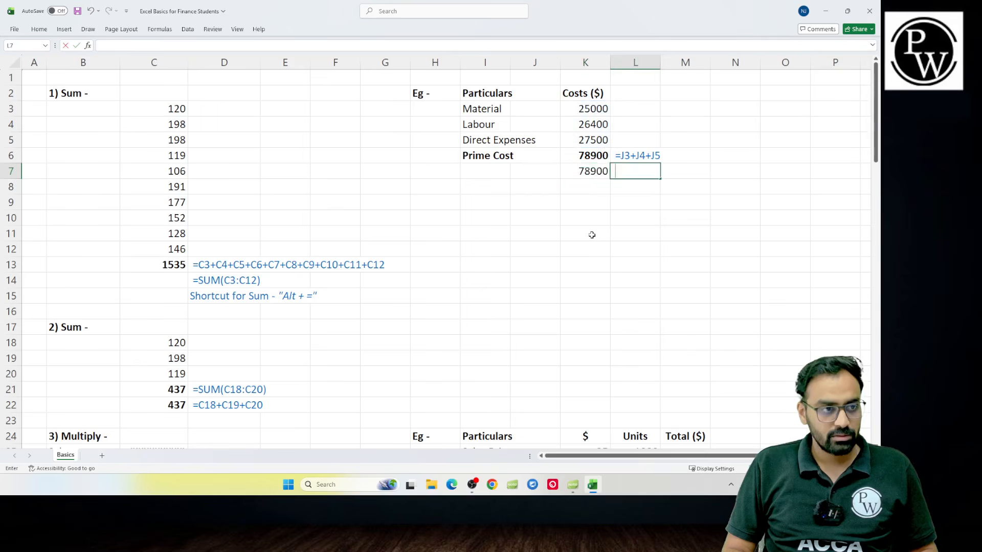
{"action": "key", "text": "ctrl+v"}
{"action": "key", "text": "ctrl+Return"}
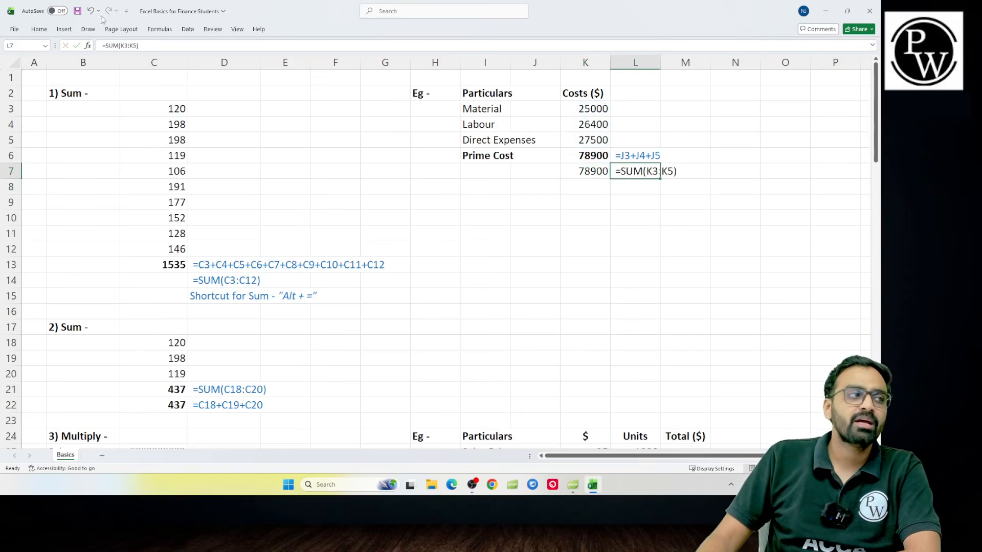
- Copy the blue note formatting from L6 onto the SUM formula note in L7
{"action": "left_click", "coordinate": [628, 153]}
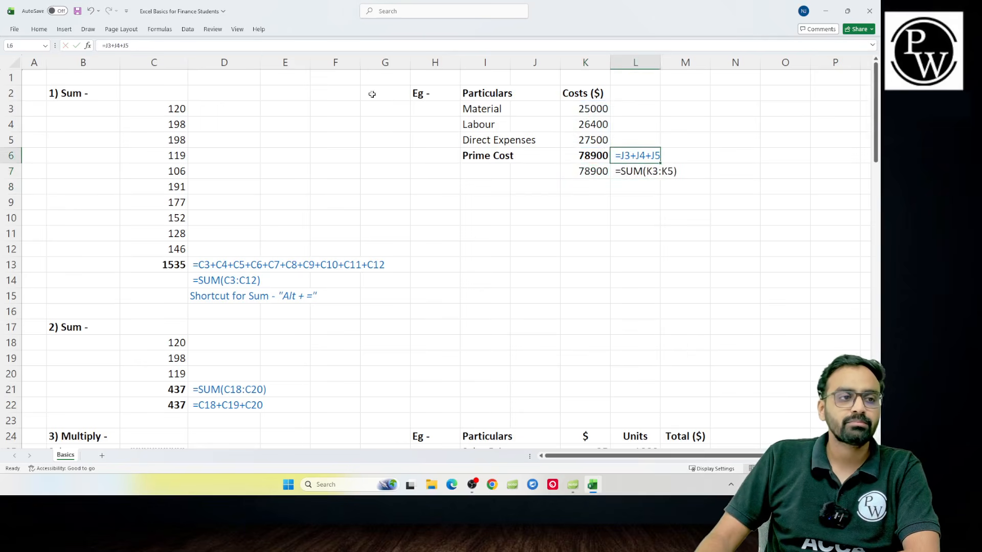
{"action": "left_click", "coordinate": [38, 29]}
{"action": "left_click", "coordinate": [56, 67]}
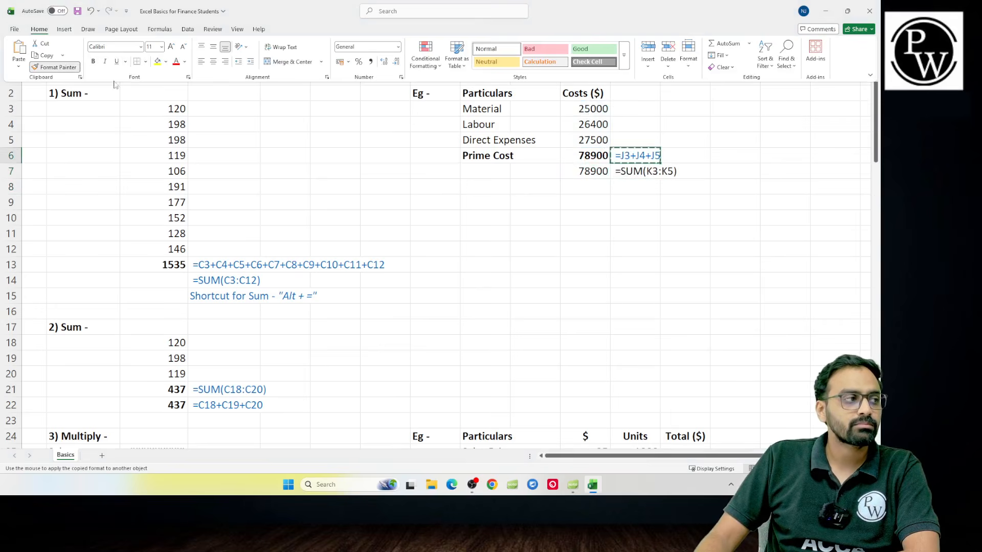
{"action": "left_click", "coordinate": [648, 176]}
{"action": "left_click", "coordinate": [586, 230]}
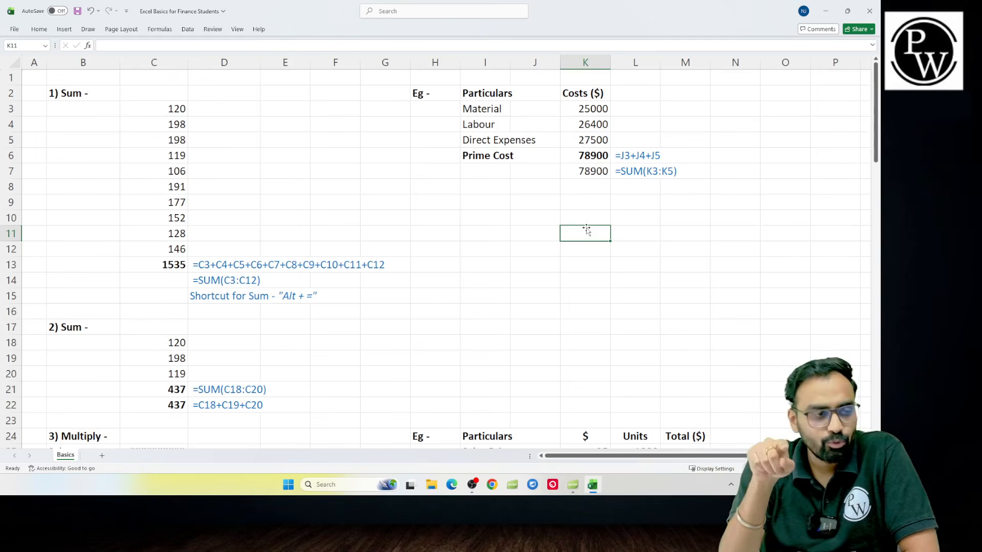
- Enter =SUM(C3:C12) in C14 to total the first Sum list with the SUM function
{"action": "left_click_drag", "start_coordinate": [583, 108], "coordinate": [585, 143]}
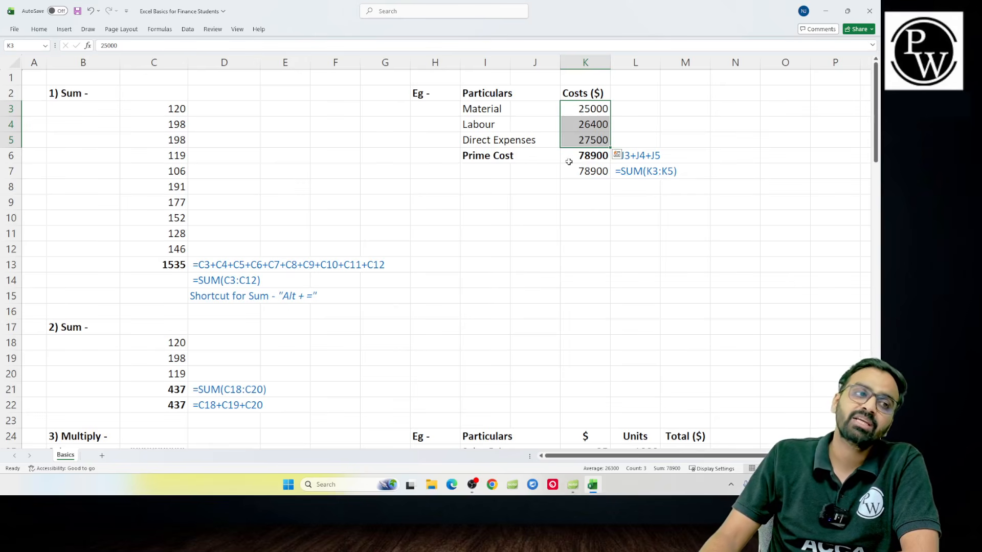
{"action": "left_click", "coordinate": [141, 281]}
{"action": "type", "text": "="}
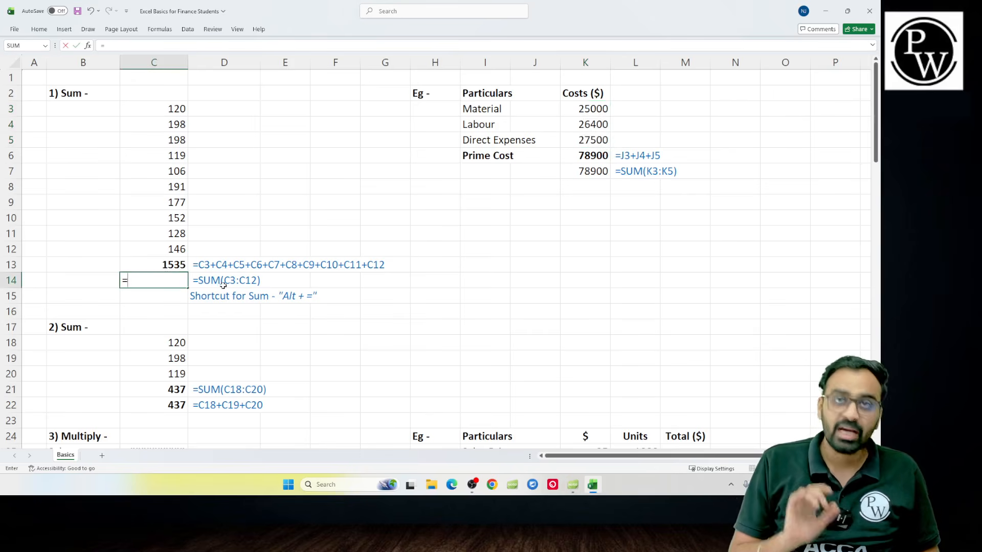
{"action": "type", "text": "sum("}
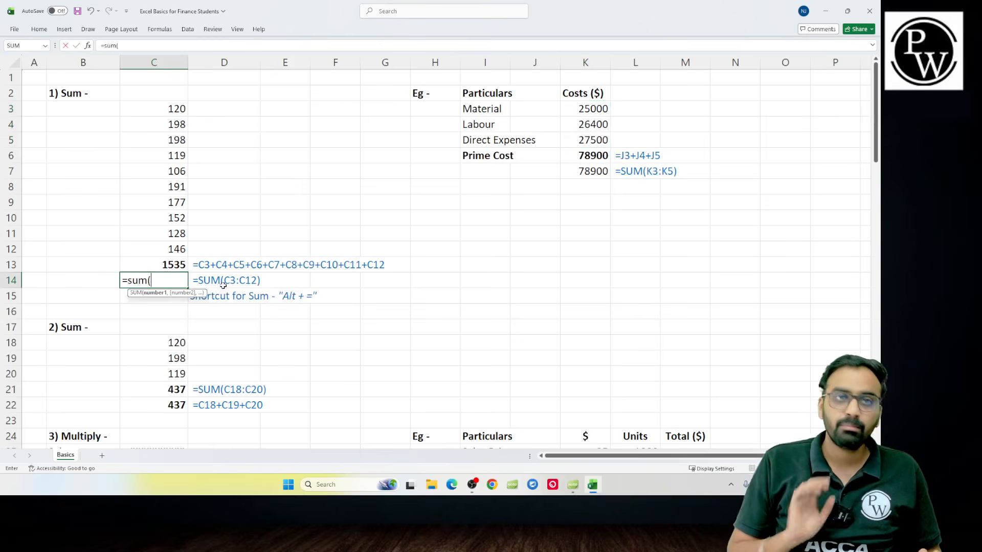
{"action": "key", "text": "Up"}
{"action": "key", "text": "Up"}
{"action": "key", "text": "shift+Up"}
{"action": "key", "text": "shift+Up"}
{"action": "key", "text": "shift+Up"}
{"action": "key", "text": "shift+Up"}
{"action": "key", "text": "shift+Up"}
{"action": "key", "text": "shift+Up"}
{"action": "key", "text": "shift+Up"}
{"action": "key", "text": "shift+Up"}
{"action": "key", "text": "shift+Up"}
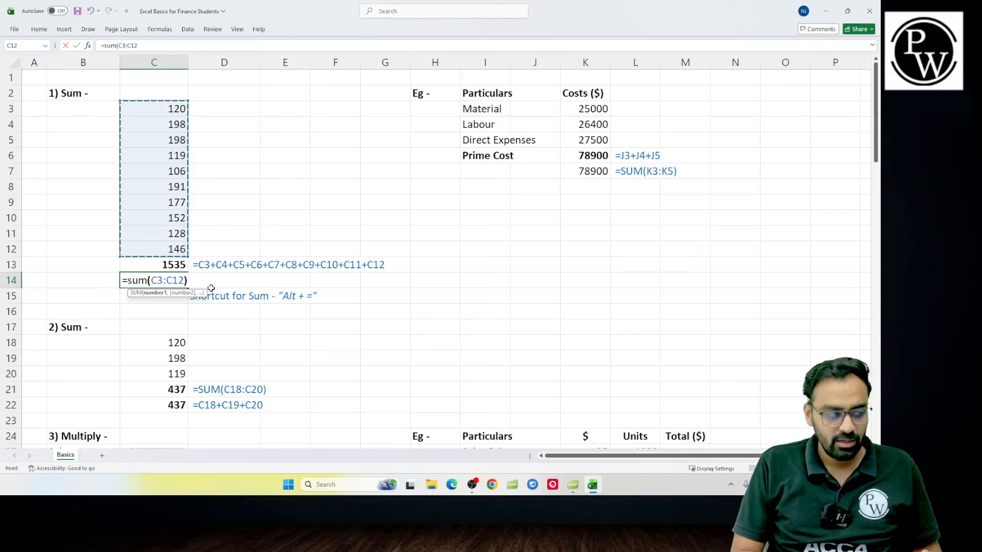
{"action": "type", "text": ")"}
{"action": "key", "text": "Return"}
- Make the SUM totals in C14 and K7 bold
{"action": "key", "text": "Up"}
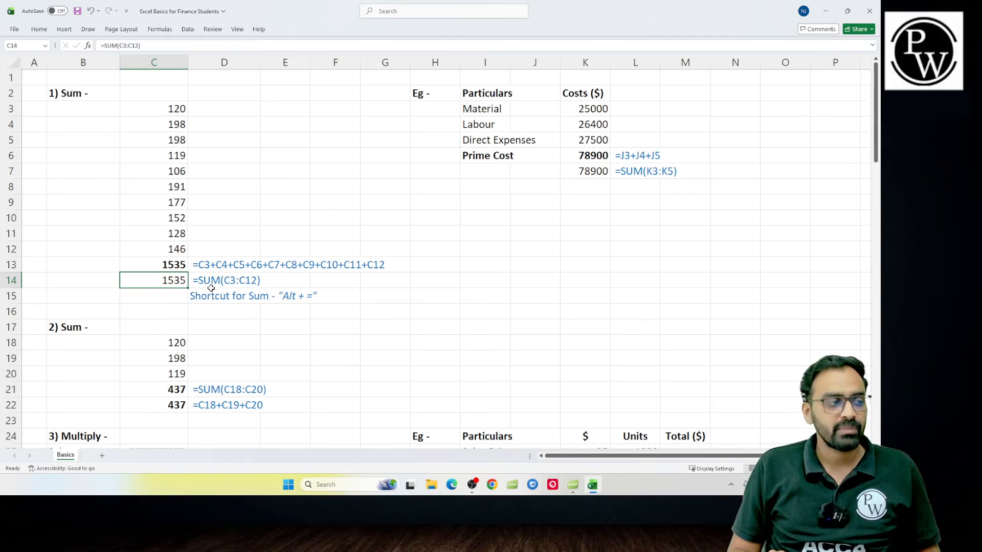
{"action": "key", "text": "Right"}
{"action": "key", "text": "Right"}
{"action": "key", "text": "Right"}
{"action": "key", "text": "Right"}
{"action": "key", "text": "Right"}
{"action": "key", "text": "Right"}
{"action": "key", "text": "Right"}
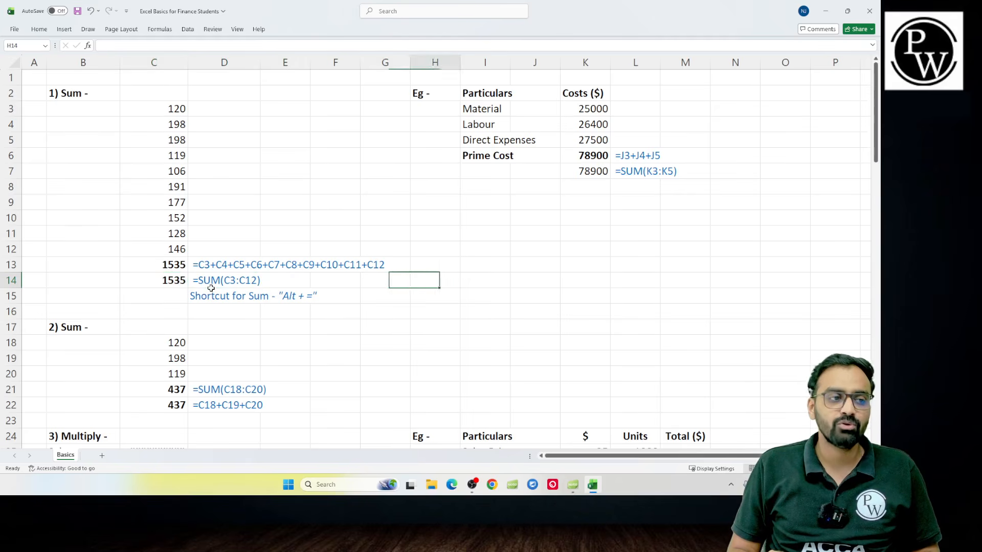
{"action": "key", "text": "Right"}
{"action": "key", "text": "Up"}
{"action": "key", "text": "Up"}
{"action": "key", "text": "Up"}
{"action": "key", "text": "Up"}
{"action": "key", "text": "Up"}
{"action": "key", "text": "Up"}
{"action": "key", "text": "Up"}
{"action": "key", "text": "ctrl+b"}
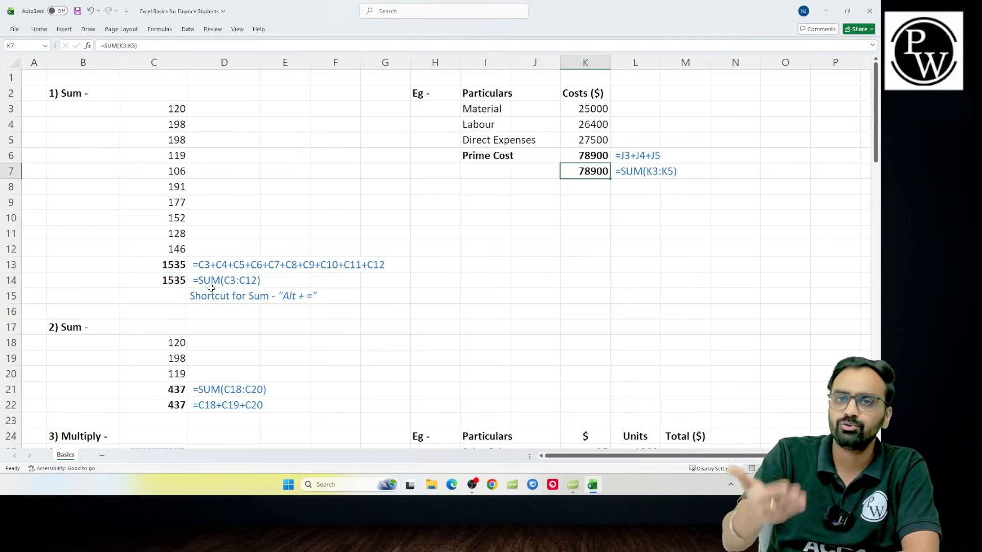
- Re-enter the cell-by-cell addition =C18+C19+C20 in C22 for the second Sum list
{"action": "left_click", "coordinate": [173, 283]}
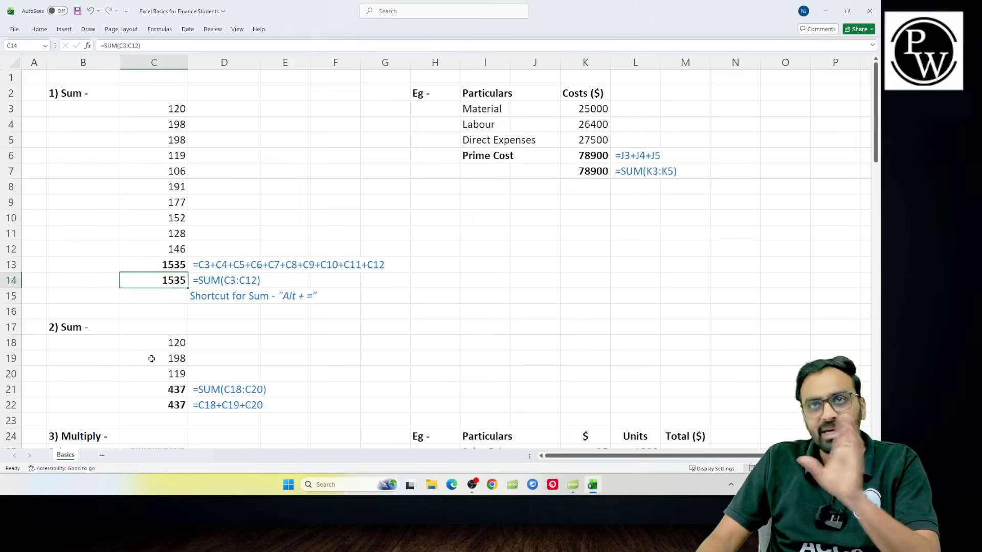
{"action": "scroll", "coordinate": [152, 358], "scroll_direction": "down", "scroll_amount": 1}
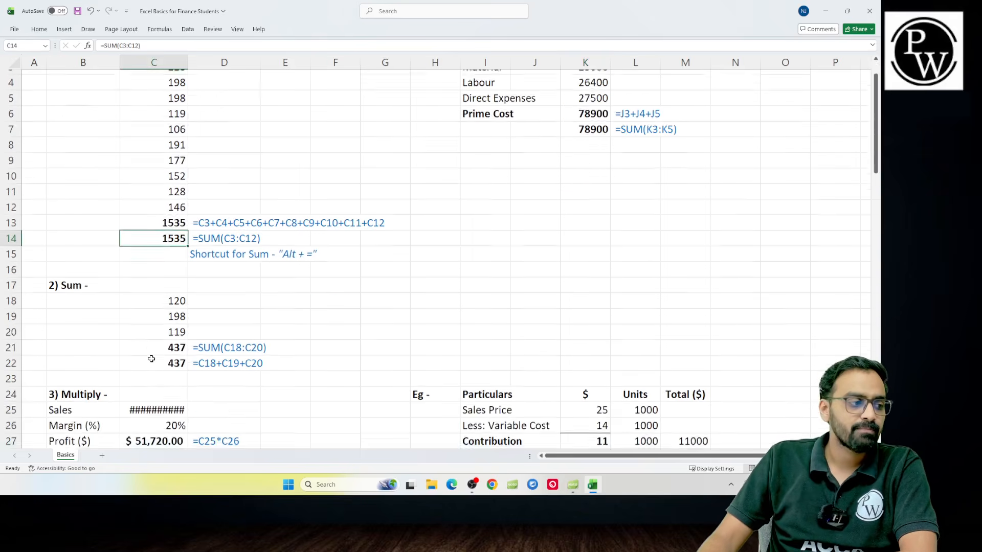
{"action": "left_click", "coordinate": [156, 342]}
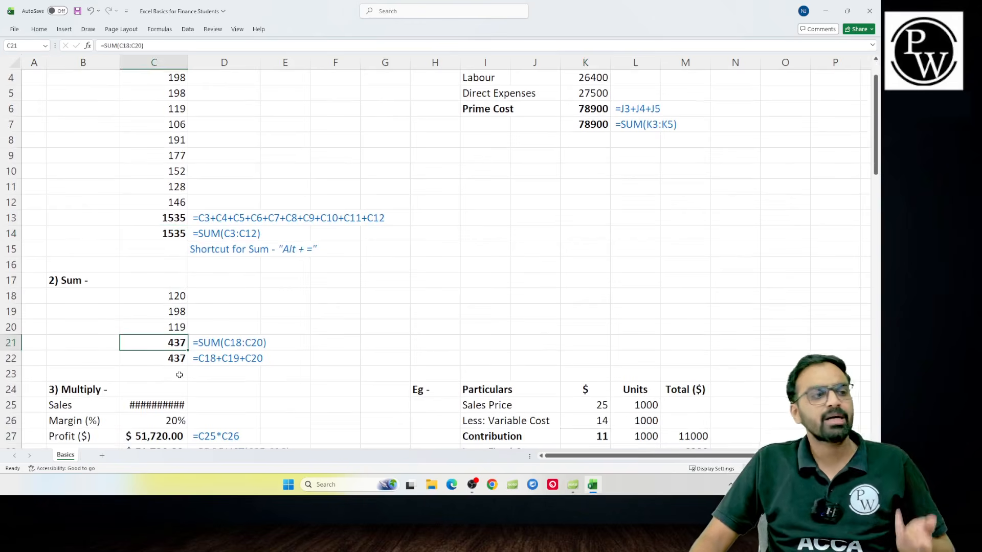
{"action": "key", "text": "Down"}
{"action": "type", "text": "="}
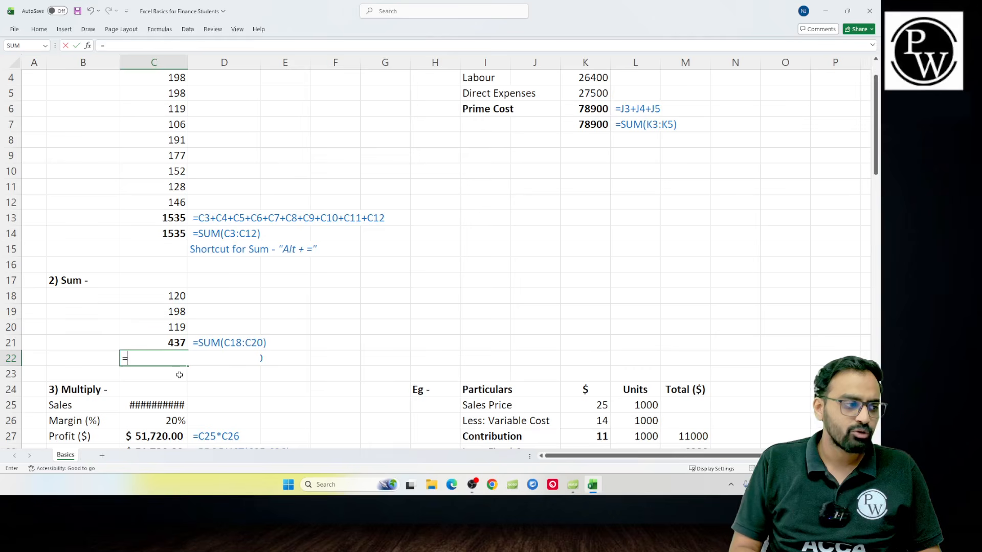
{"action": "key", "text": "Up"}
{"action": "key", "text": "Up"}
{"action": "key", "text": "Up"}
{"action": "key", "text": "Up"}
{"action": "type", "text": "+"}
{"action": "key", "text": "Up"}
{"action": "key", "text": "Up"}
{"action": "key", "text": "Up"}
{"action": "type", "text": "+"}
{"action": "key", "text": "Up"}
{"action": "key", "text": "Up"}
{"action": "key", "text": "Return"}
- Re-enter =SUM(C18:C20) in C21 for the second Sum list
{"action": "key", "text": "Up"}
{"action": "key", "text": "Up"}
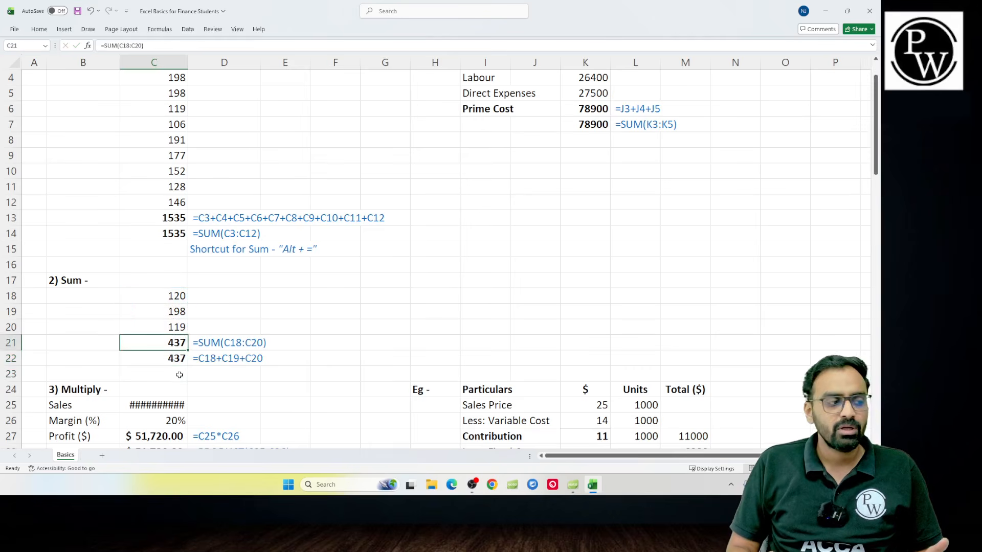
{"action": "type", "text": "=sum("}
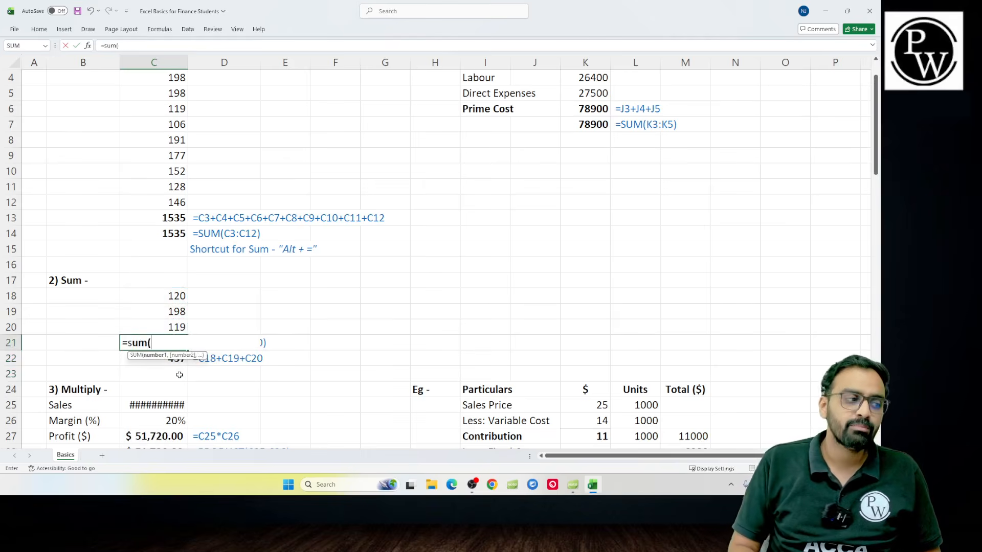
{"action": "key", "text": "Up"}
{"action": "key", "text": "shift+Up"}
{"action": "key", "text": "shift+Up"}
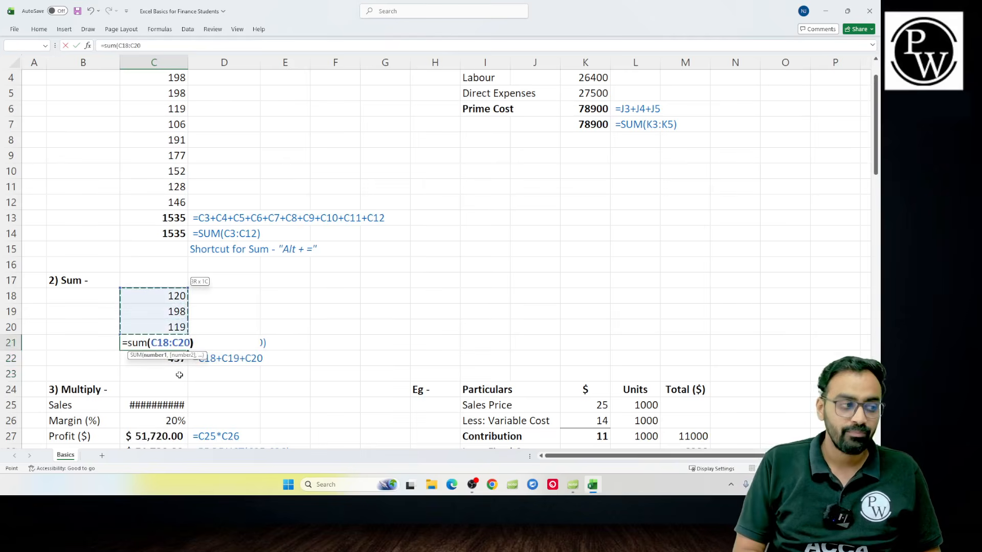
{"action": "key", "text": "Return"}
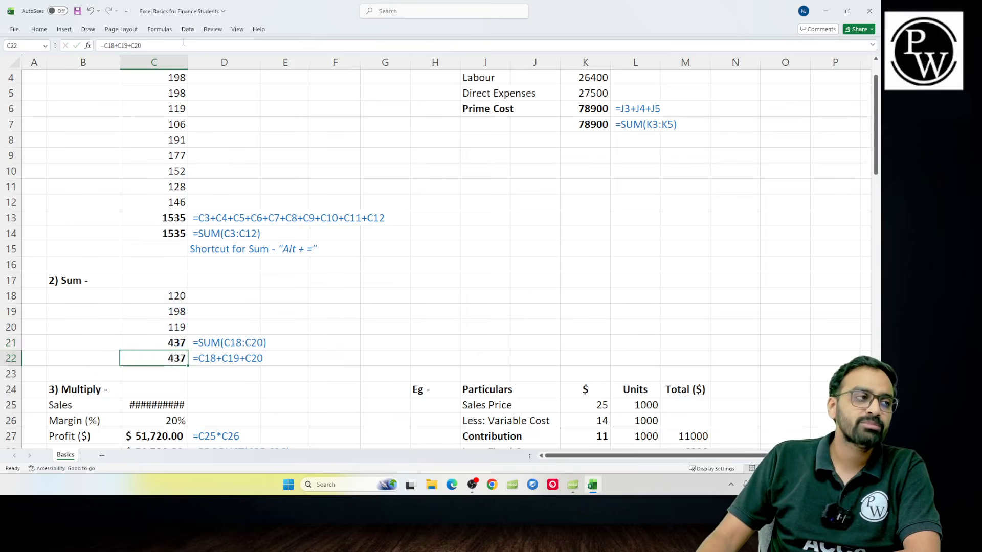
- Widen column C to fit the Sales amount, and select the first list's SUM total and its note in C14:D14
{"action": "left_click_drag", "start_coordinate": [187, 63], "coordinate": [196, 66]}
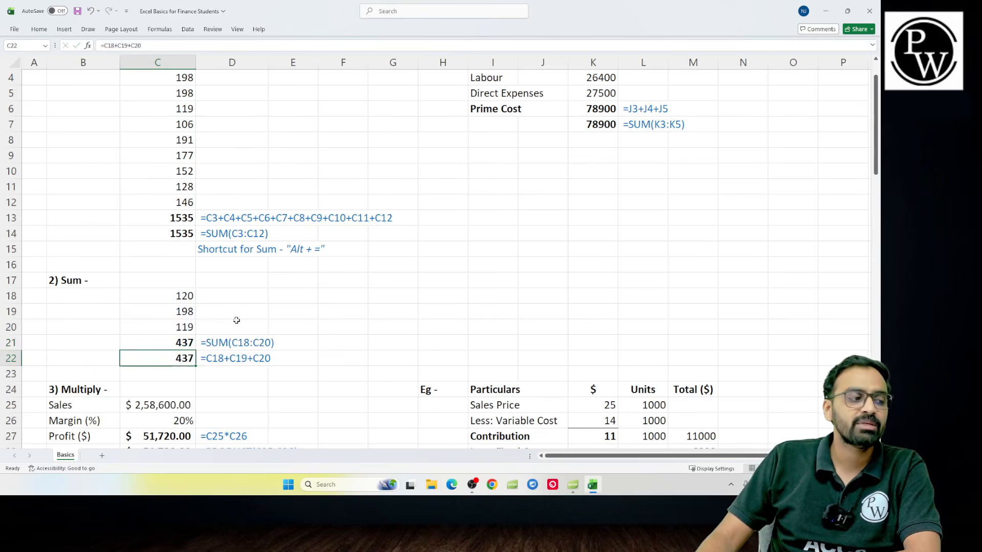
{"action": "left_click", "coordinate": [173, 223]}
{"action": "left_click_drag", "start_coordinate": [173, 234], "coordinate": [206, 240]}
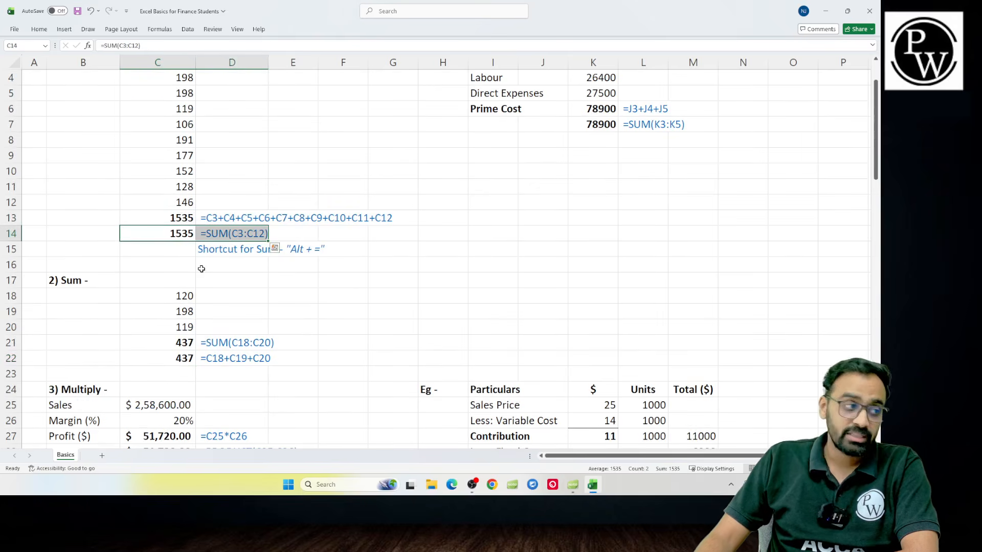
{"action": "scroll", "coordinate": [176, 294], "scroll_direction": "up", "scroll_amount": 1}
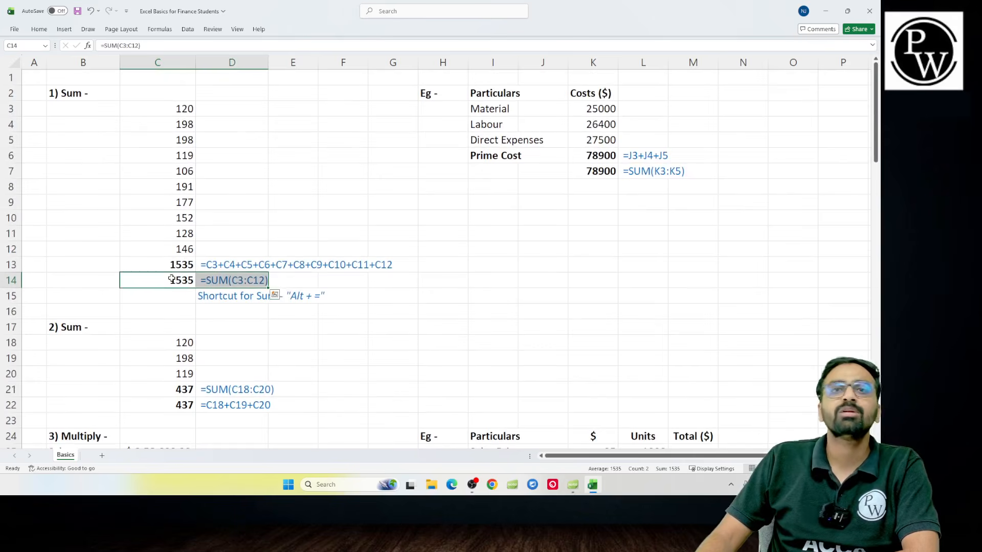
- Review the SUM formula in C21, the sum shortcut note in D15 and the values in C18:C20
{"action": "left_click", "coordinate": [174, 395]}
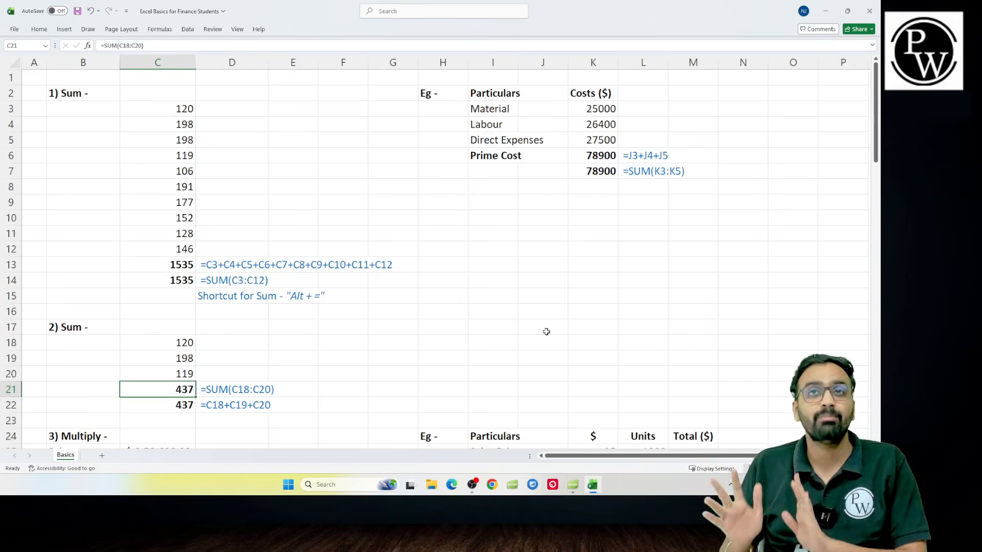
{"action": "key", "text": "F2"}
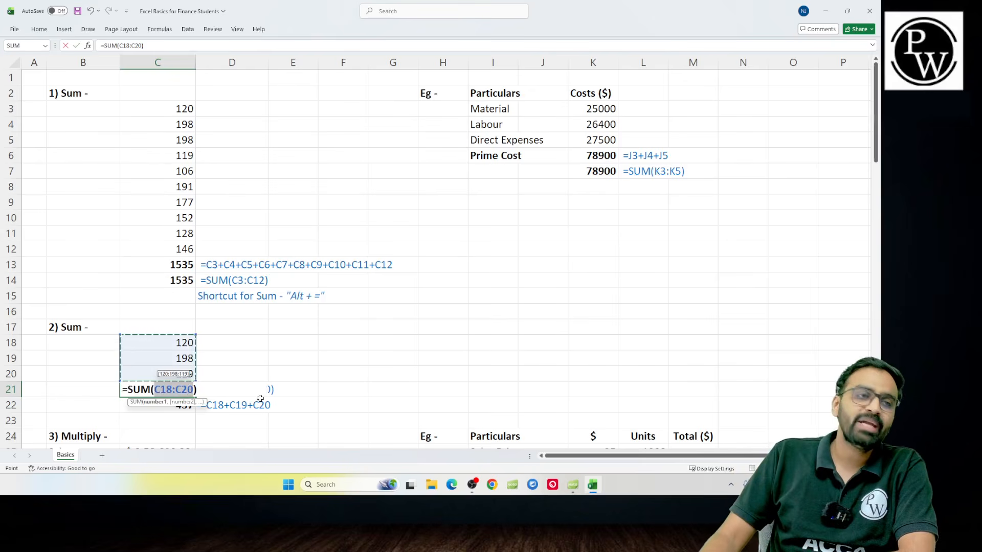
{"action": "key", "text": "Return"}
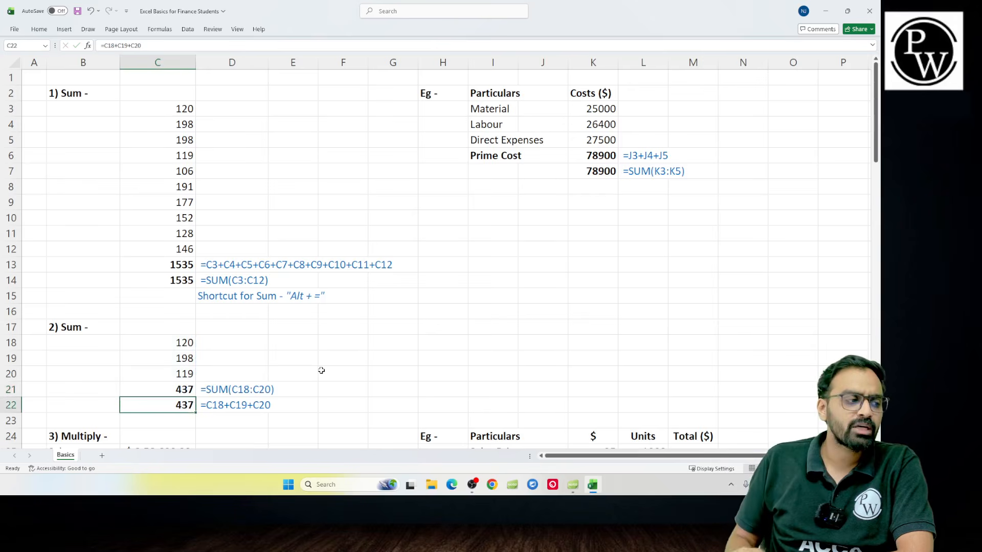
{"action": "key", "text": "Up"}
{"action": "key", "text": "Up"}
{"action": "key", "text": "Up"}
{"action": "key", "text": "Up"}
{"action": "key", "text": "Up"}
{"action": "key", "text": "Up"}
{"action": "key", "text": "Up"}
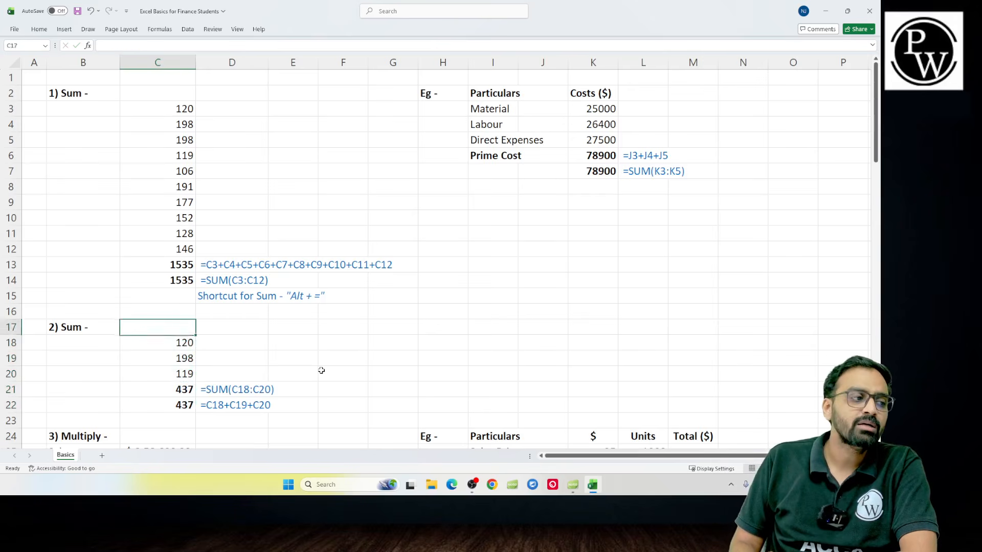
{"action": "key", "text": "Right"}
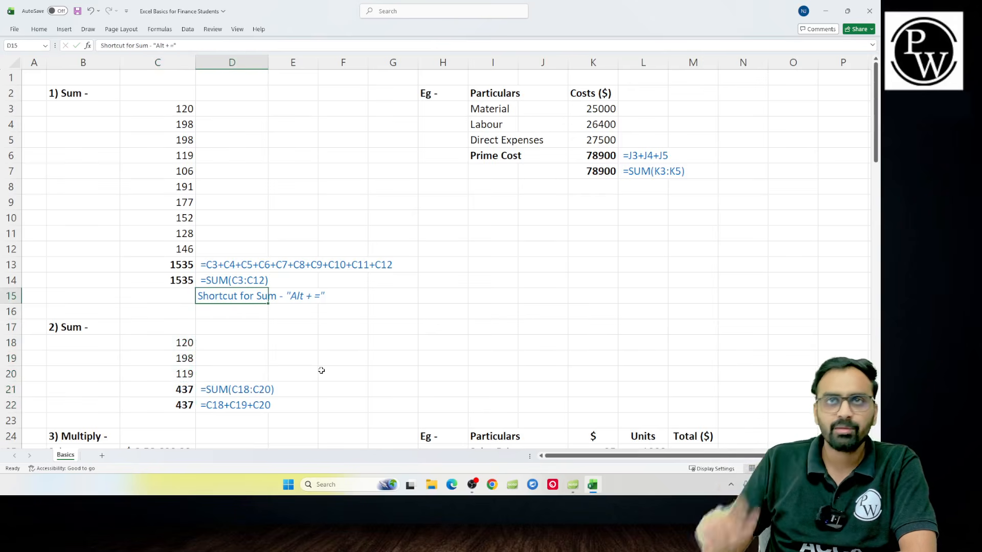
{"action": "left_click", "coordinate": [158, 327]}
{"action": "left_click_drag", "start_coordinate": [157, 342], "coordinate": [166, 374]}
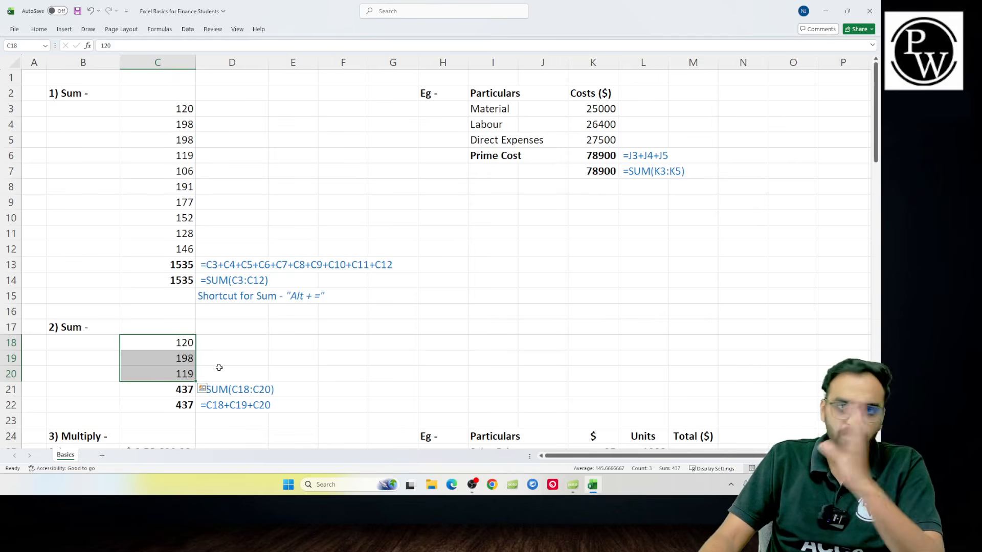
- Examine the Sales, Margin (%) and Profit ($) rows of the Multiply section
{"action": "scroll", "coordinate": [219, 367], "scroll_direction": "down", "scroll_amount": 2}
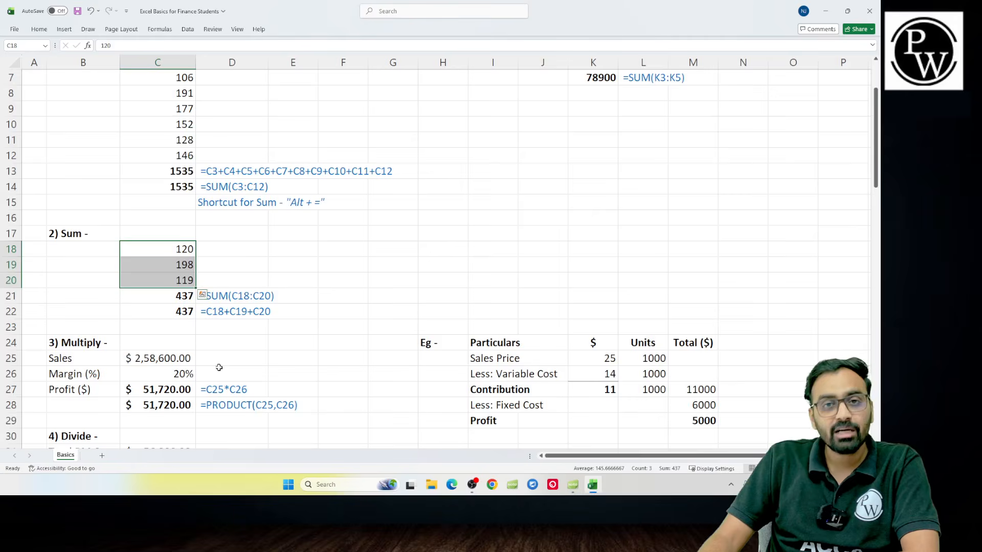
{"action": "scroll", "coordinate": [219, 368], "scroll_direction": "down", "scroll_amount": 1}
{"action": "left_click", "coordinate": [158, 344]}
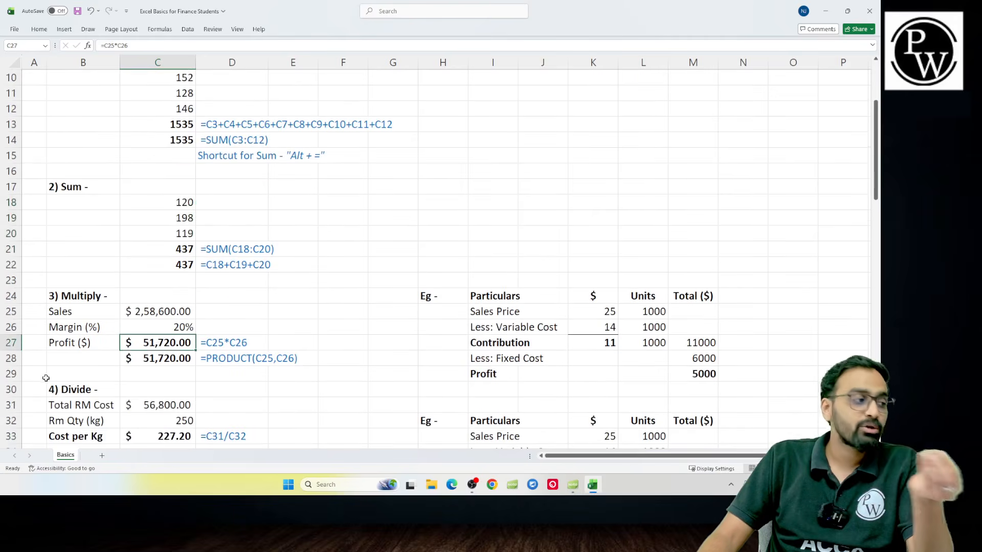
{"action": "left_click", "coordinate": [79, 313]}
{"action": "left_click", "coordinate": [80, 329]}
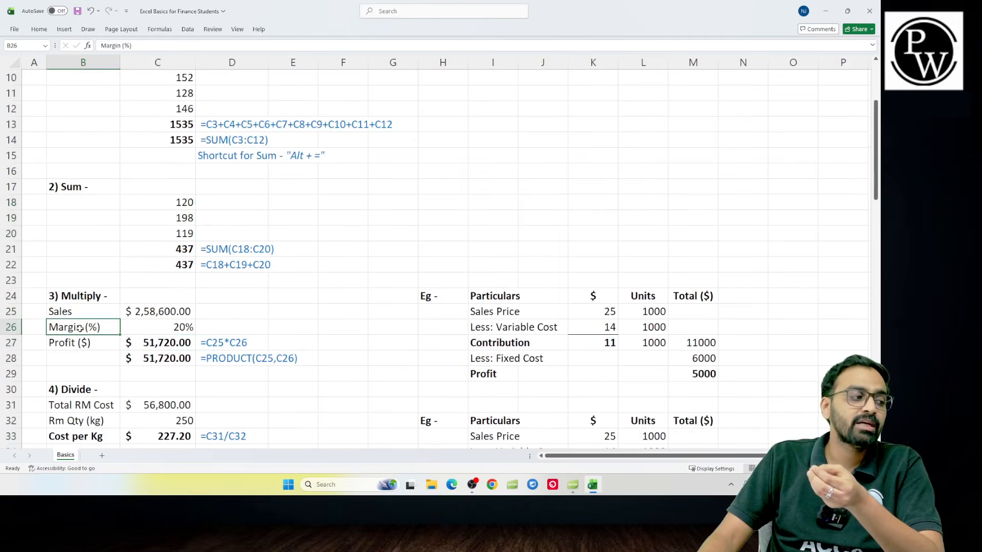
{"action": "left_click", "coordinate": [154, 329]}
{"action": "left_click", "coordinate": [70, 344]}
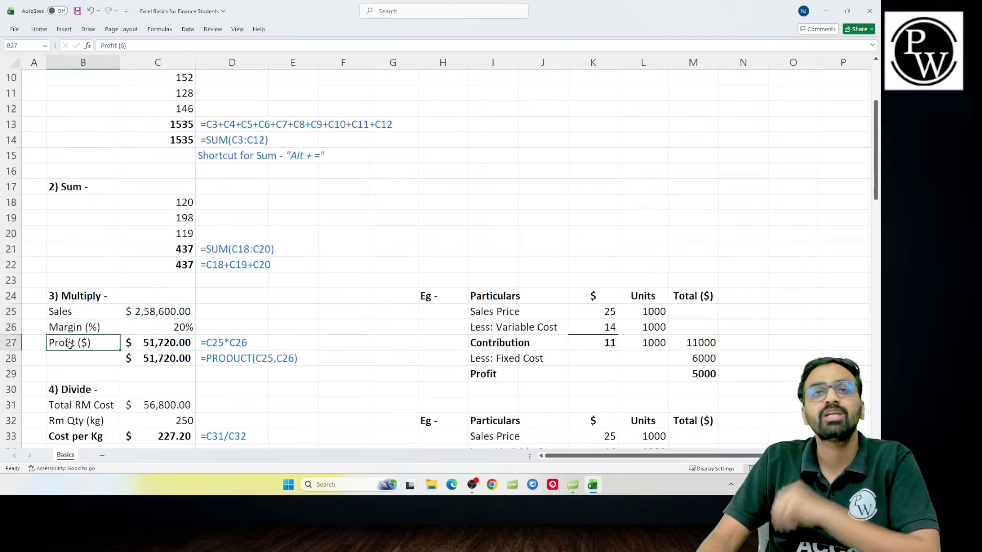
- Re-enter =C25*C26 in C27 to calculate Profit ($), and inspect the formula's cell references
{"action": "left_click", "coordinate": [156, 349]}
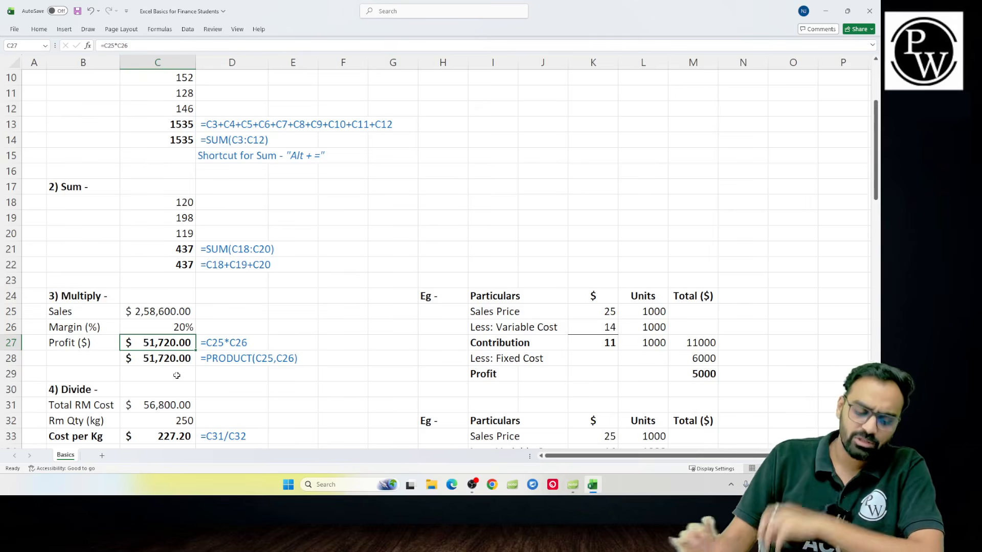
{"action": "type", "text": "="}
{"action": "key", "text": "Up"}
{"action": "key", "text": "Up"}
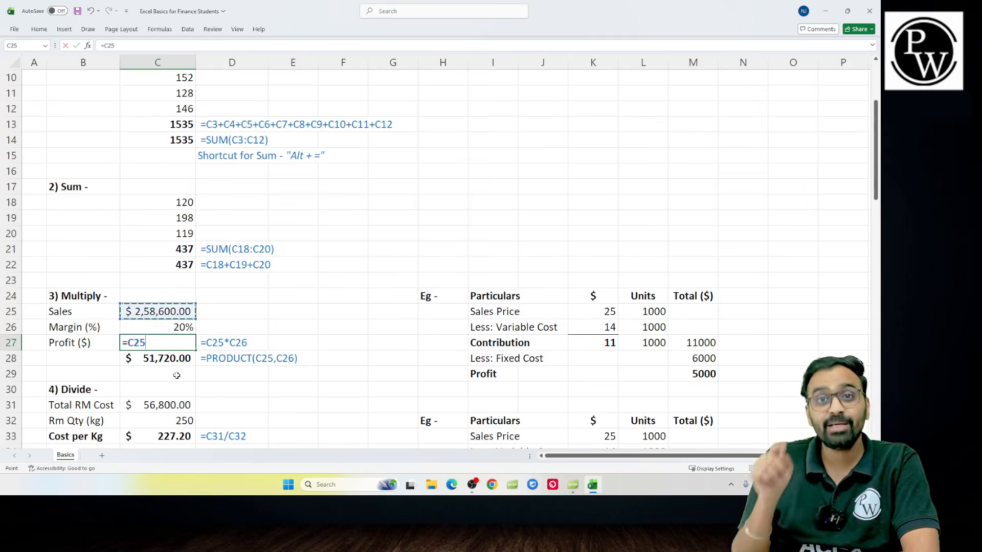
{"action": "type", "text": "*"}
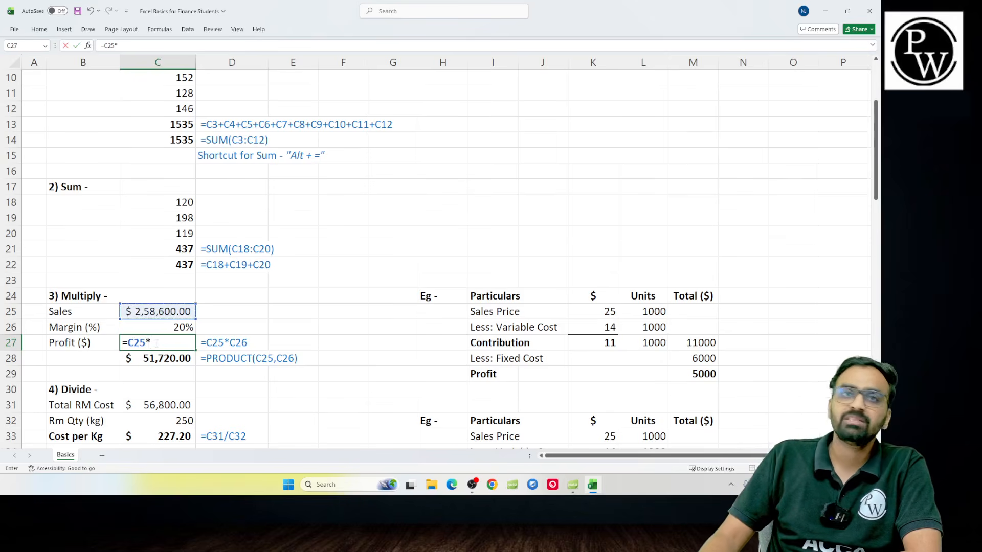
{"action": "left_click", "coordinate": [168, 331]}
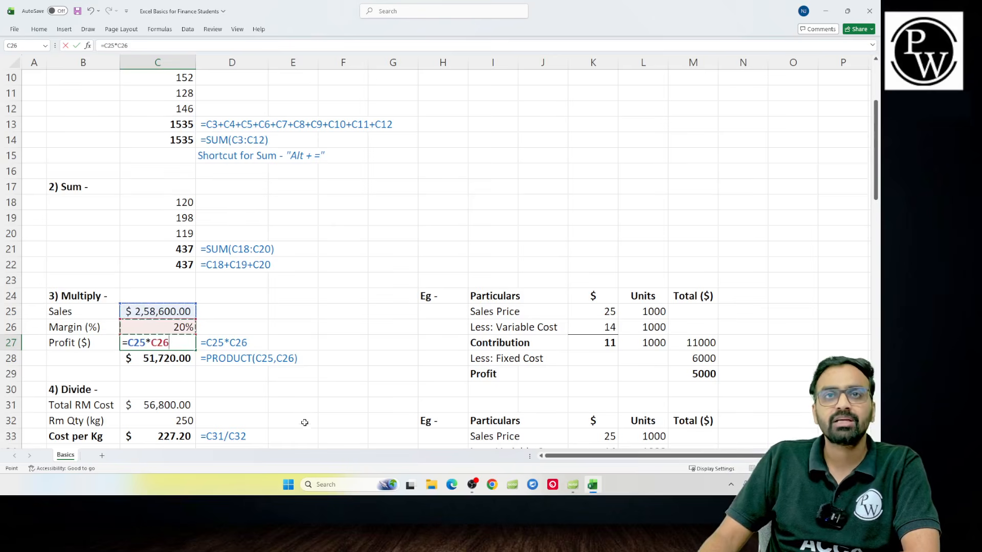
{"action": "key", "text": "Return"}
{"action": "key", "text": "Up"}
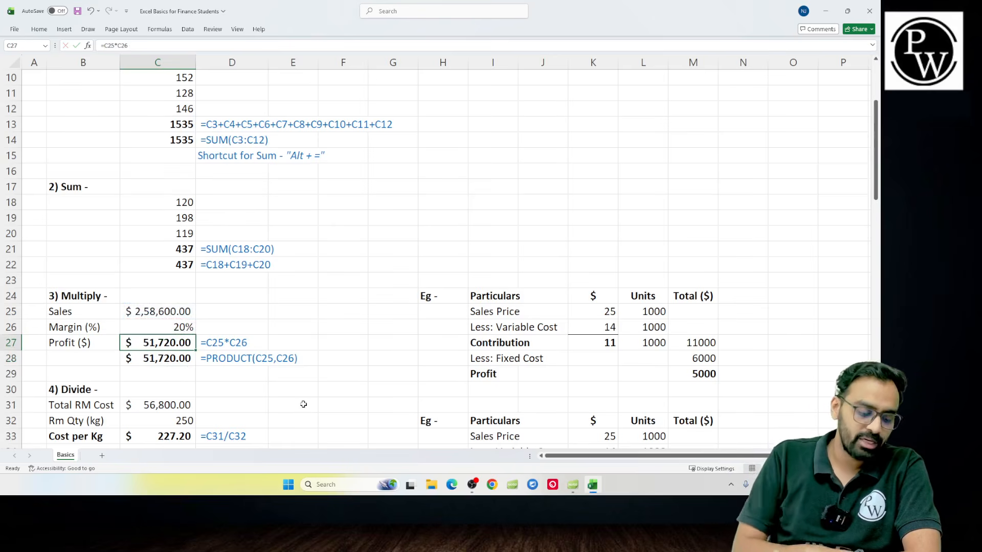
{"action": "key", "text": "F2"}
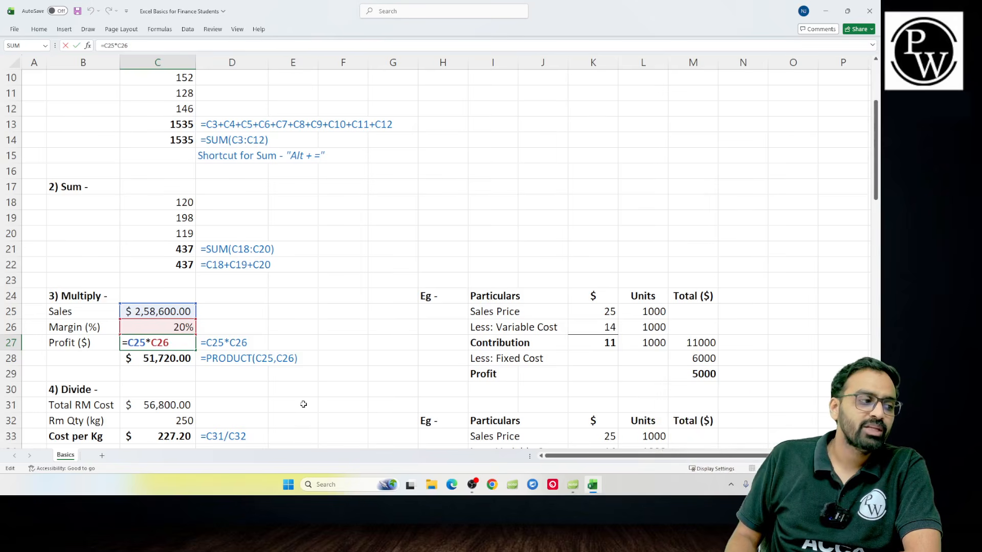
{"action": "key", "text": "Escape"}
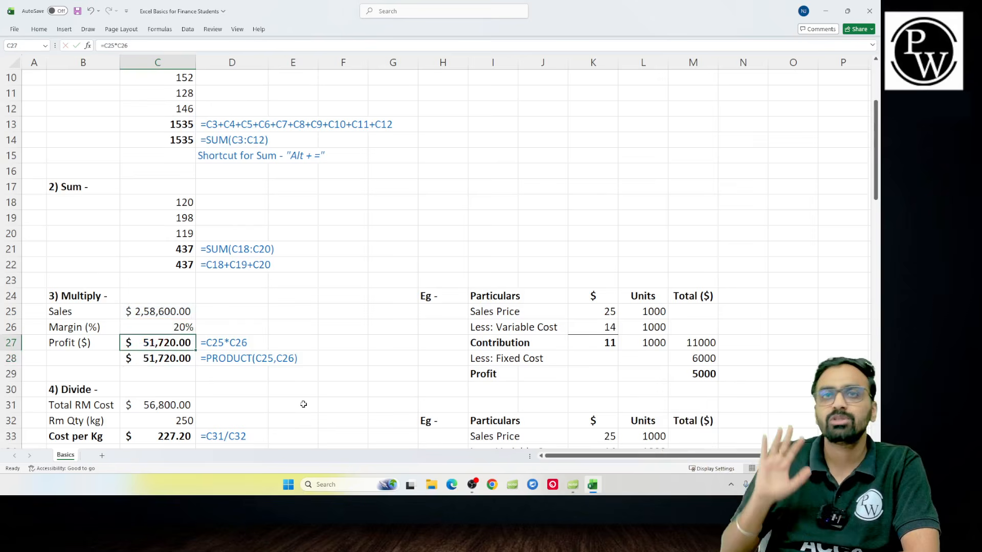
- Re-enter =PRODUCT(C25,C26) in C28 as the alternative Profit ($) calculation
{"action": "left_click", "coordinate": [158, 365]}
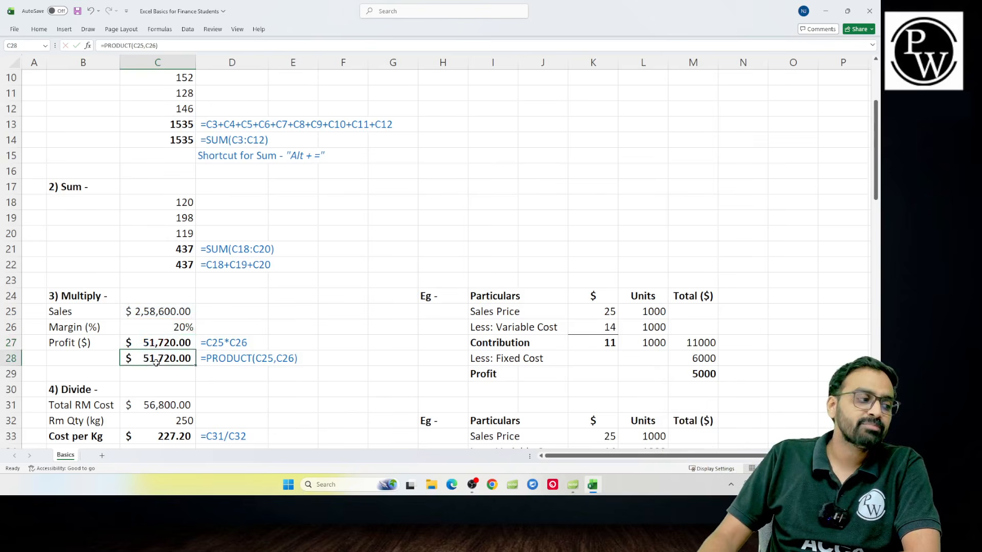
{"action": "type", "text": "=prd"}
{"action": "key", "text": "BackSpace"}
{"action": "type", "text": "od"}
{"action": "key", "text": "Tab"}
{"action": "key", "text": "Up"}
{"action": "key", "text": "Up"}
{"action": "key", "text": "Up"}
{"action": "type", "text": ","}
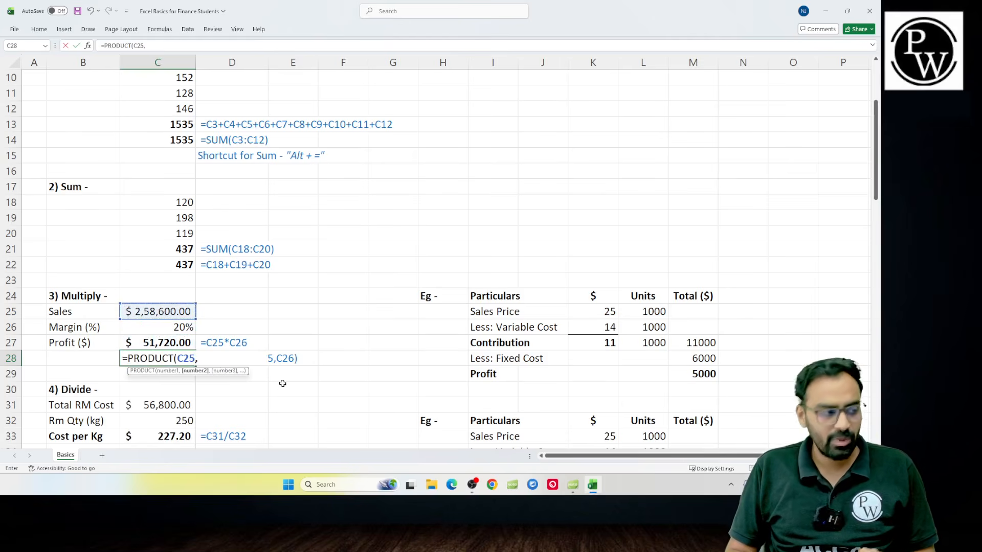
{"action": "key", "text": "Up"}
{"action": "key", "text": "Up"}
{"action": "type", "text": ")"}
{"action": "key", "text": "Return"}
{"action": "key", "text": "Up"}
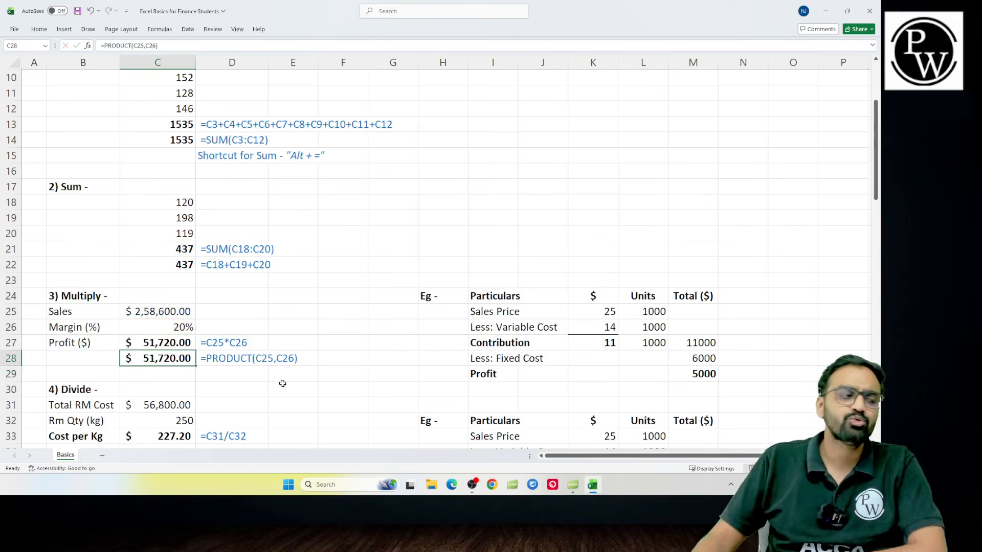
- Review the multiplication formula in C27, its note in D27, and the Sales and Margin inputs in C25 and C26
{"action": "left_click", "coordinate": [168, 344]}
{"action": "left_click", "coordinate": [218, 337]}
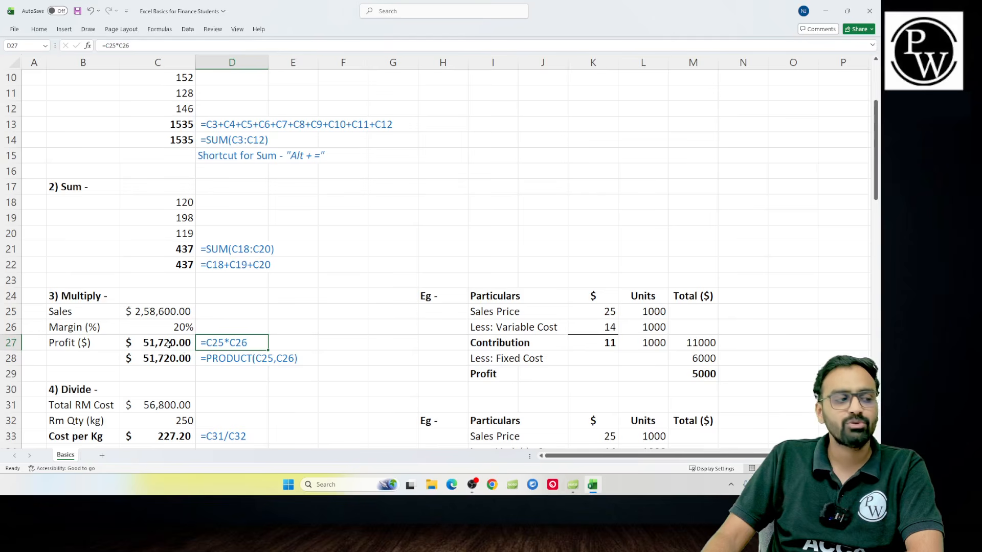
{"action": "left_click", "coordinate": [150, 314]}
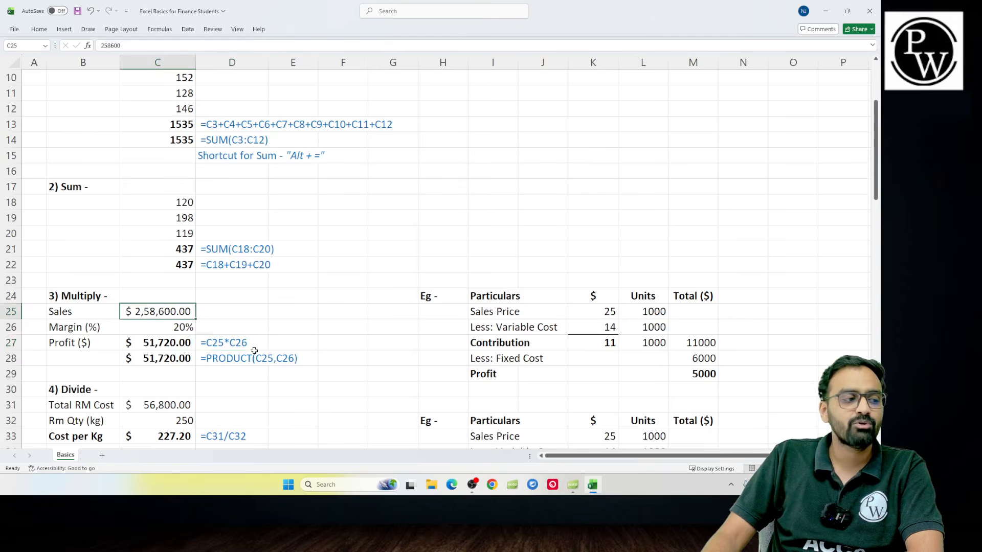
{"action": "left_click", "coordinate": [177, 325]}
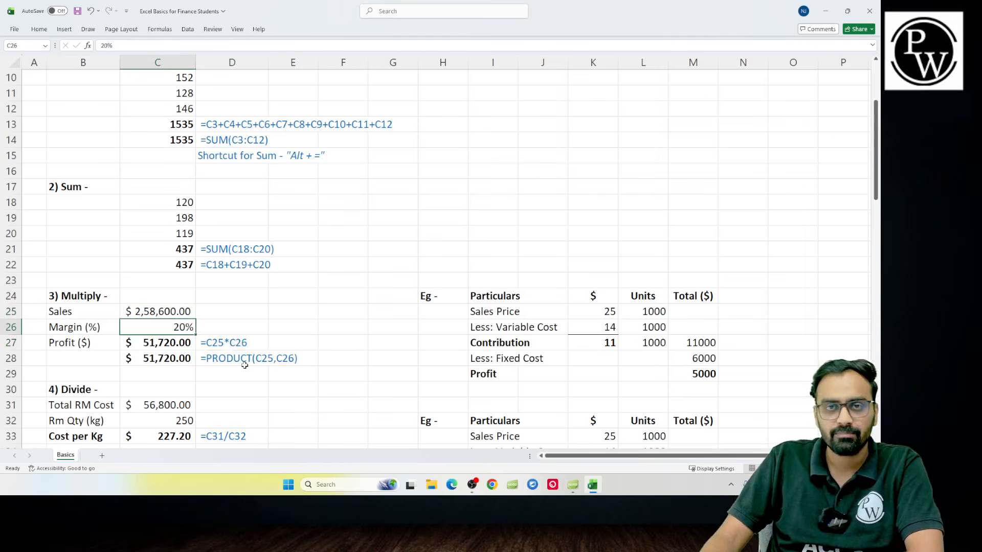
- Divide Total RM Cost by Rm Qty with =C31/C32 in C33 for Cost per Kg, and re-enter the same formula once more
{"action": "scroll", "coordinate": [245, 366], "scroll_direction": "down", "scroll_amount": 2}
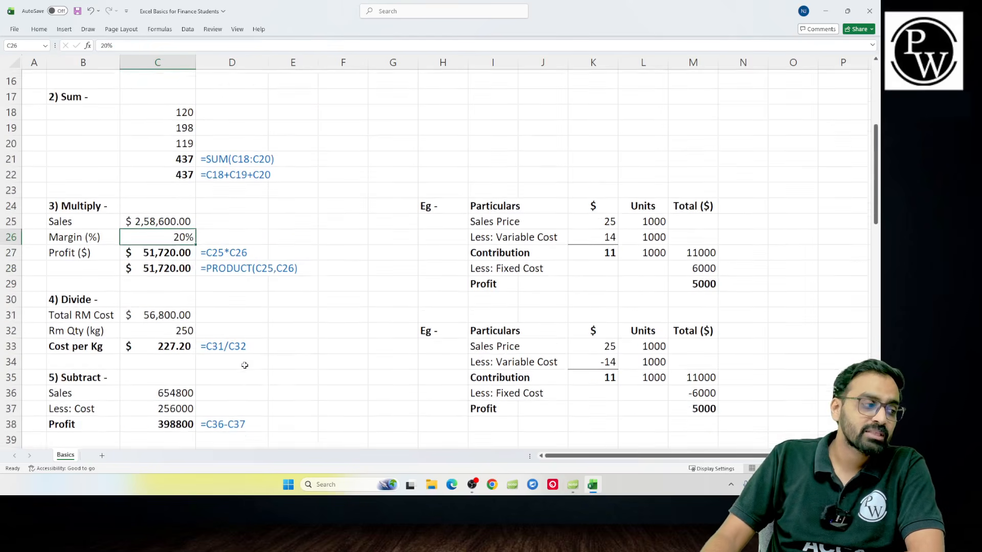
{"action": "left_click", "coordinate": [155, 347]}
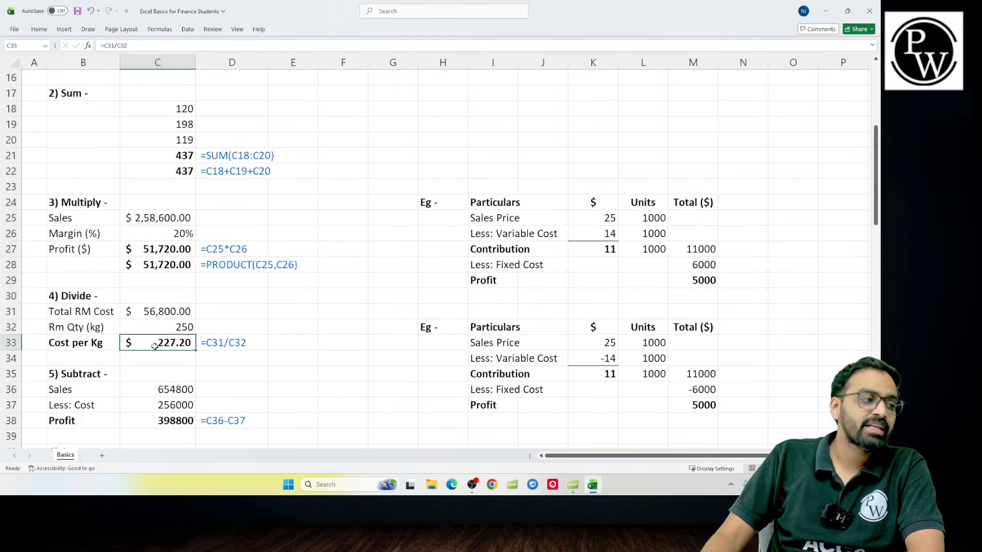
{"action": "type", "text": "="}
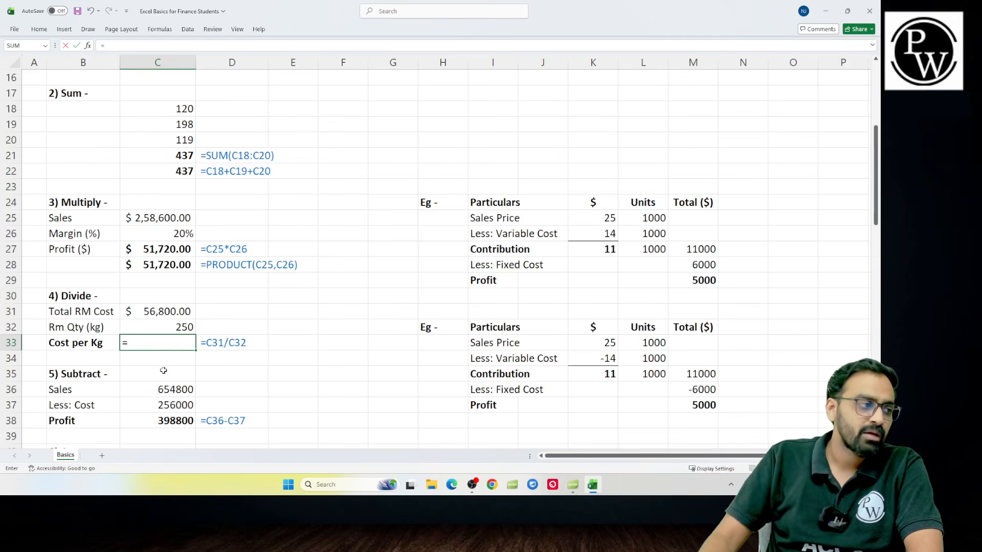
{"action": "left_click", "coordinate": [166, 315]}
{"action": "type", "text": "/"}
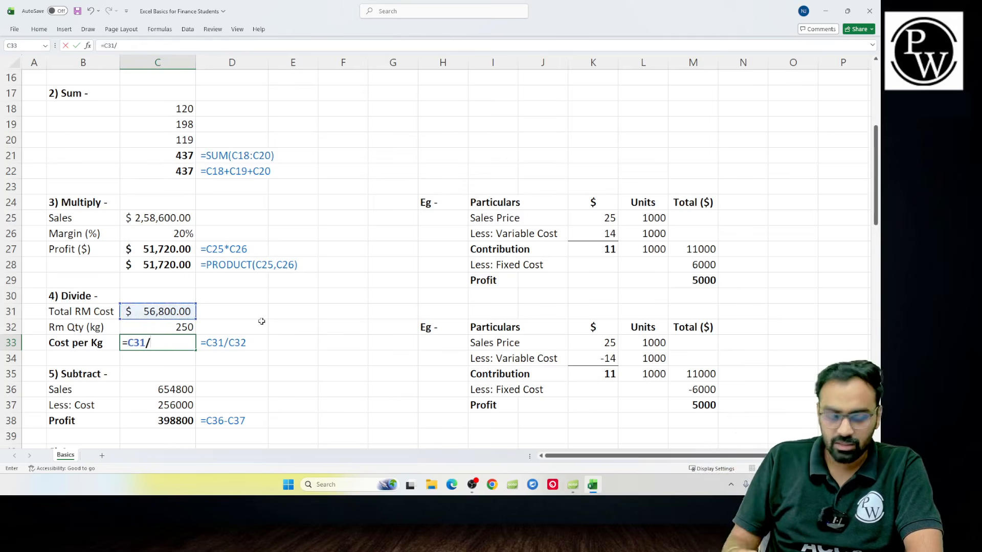
{"action": "left_click", "coordinate": [176, 327]}
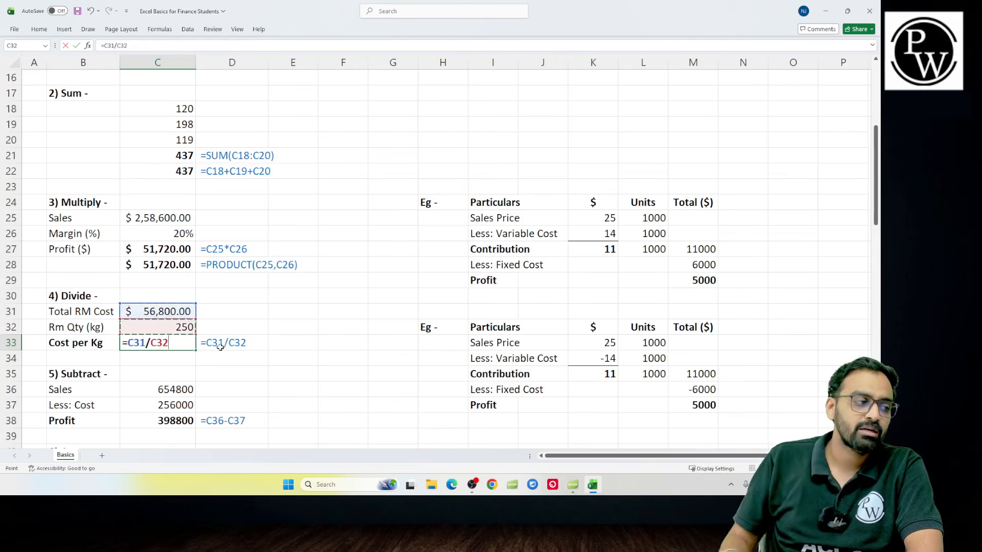
{"action": "key", "text": "Return"}
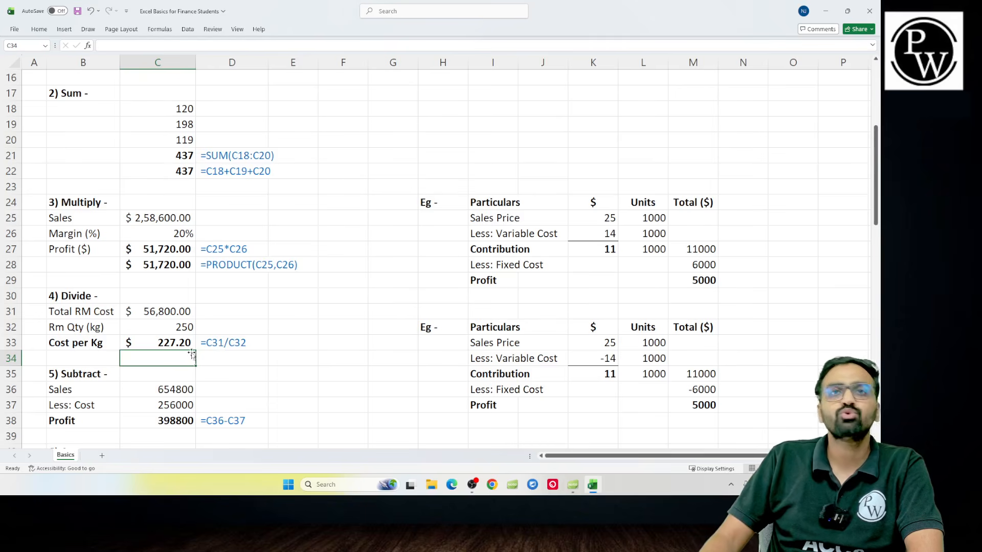
{"action": "key", "text": "Up"}
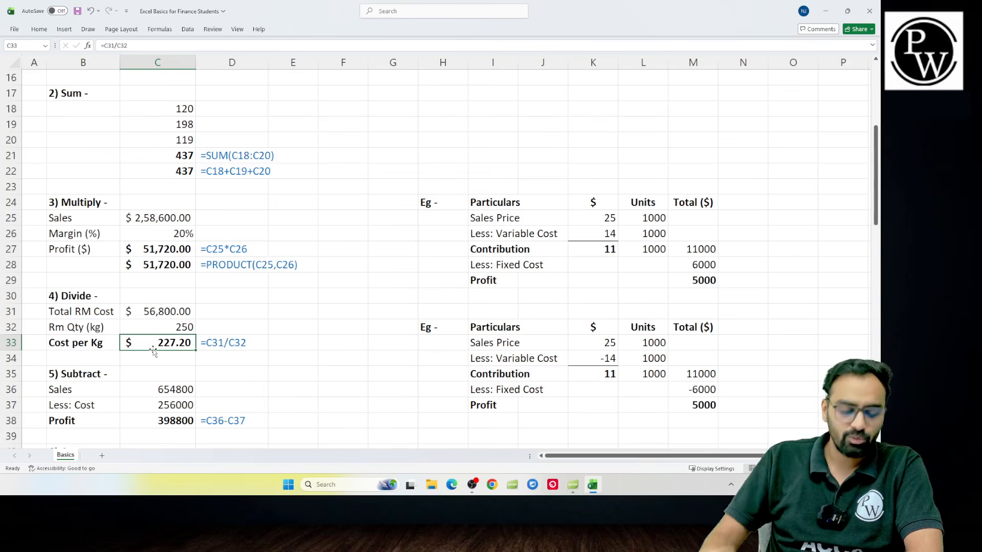
{"action": "type", "text": "="}
{"action": "key", "text": "Up"}
{"action": "key", "text": "Up"}
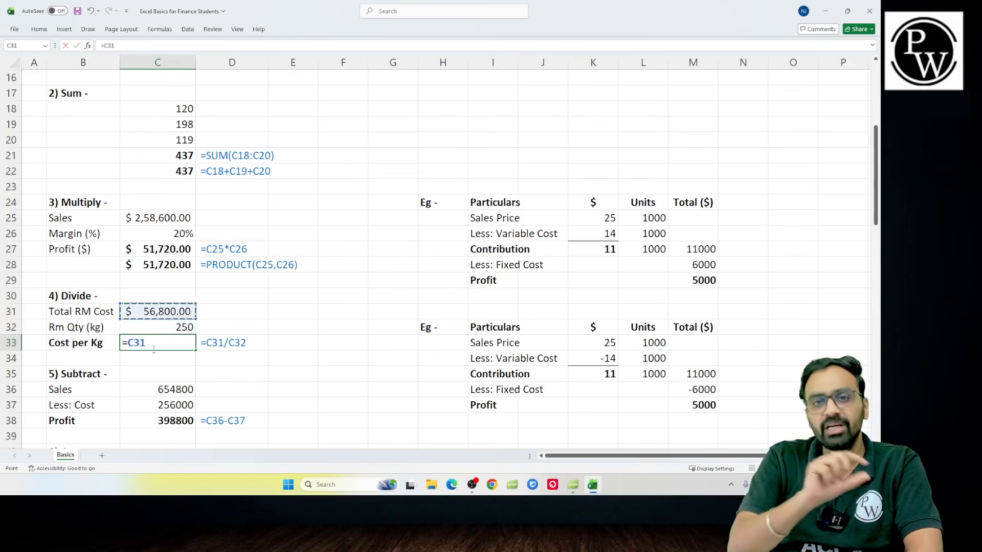
{"action": "type", "text": "/"}
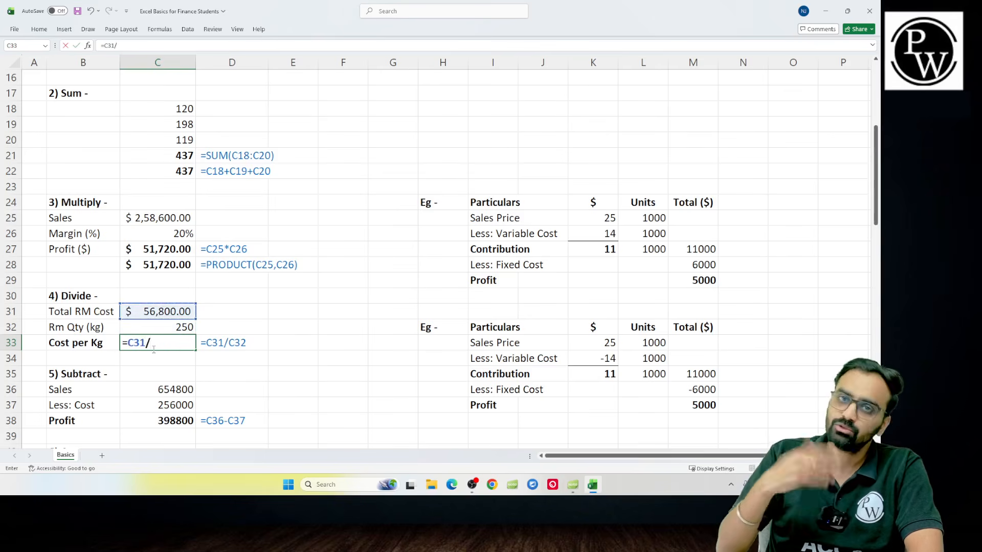
{"action": "key", "text": "Up"}
{"action": "key", "text": "Return"}
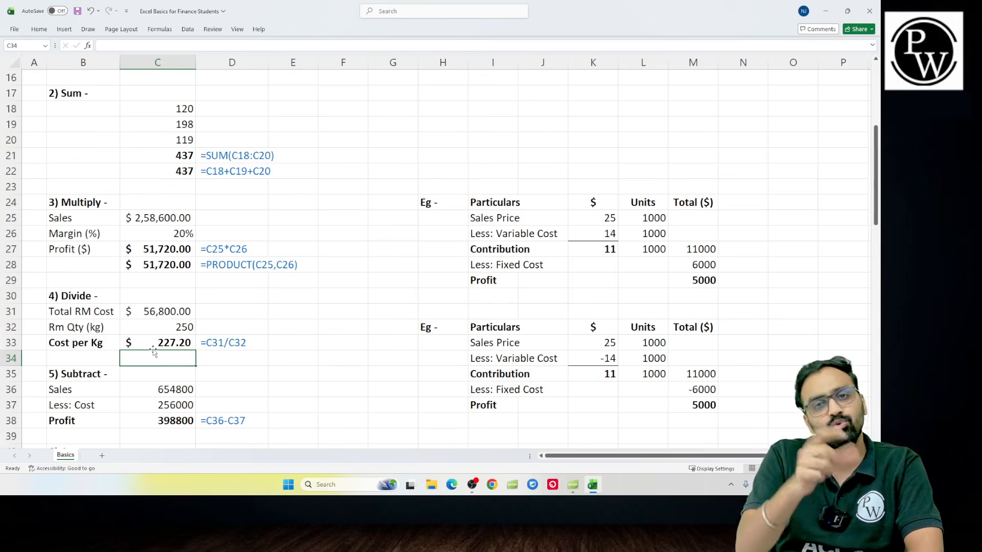
- Try the reversed division in C34, dividing Rm Qty by Total RM Cost, and clear the cell
{"action": "type", "text": "="}
{"action": "key", "text": "Up"}
{"action": "key", "text": "Up"}
{"action": "type", "text": "/"}
{"action": "key", "text": "Up"}
{"action": "key", "text": "Up"}
{"action": "key", "text": "Up"}
{"action": "key", "text": "Return"}
{"action": "key", "text": "Up"}
{"action": "key", "text": "BackSpace"}
{"action": "key", "text": "Return"}
{"action": "key", "text": "Up"}
{"action": "key", "text": "Up"}
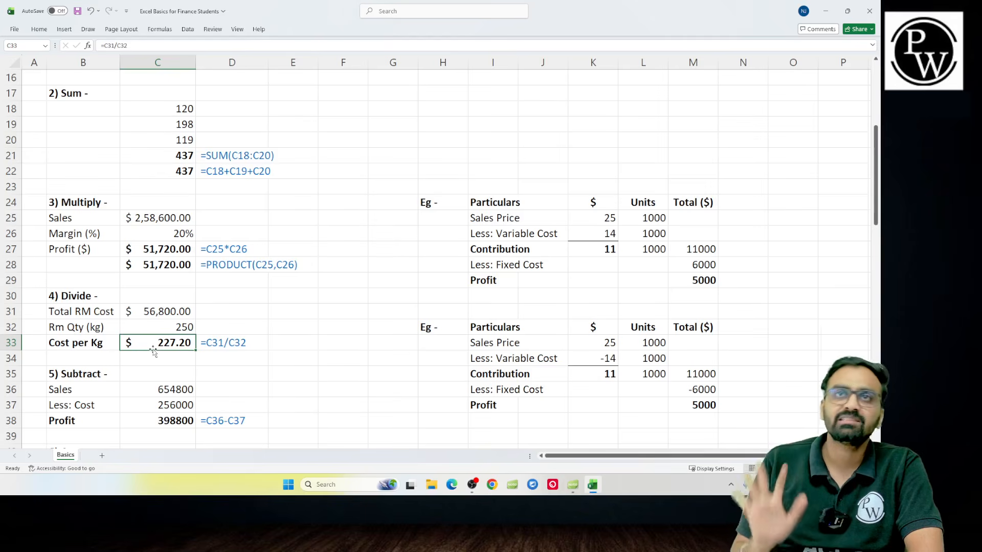
- Replace the Profit formula in C38 of the Subtract section with =C36-C37, taking Less: Cost from Sales
{"action": "scroll", "coordinate": [167, 343], "scroll_direction": "down", "scroll_amount": 2}
{"action": "left_click", "coordinate": [169, 328]}
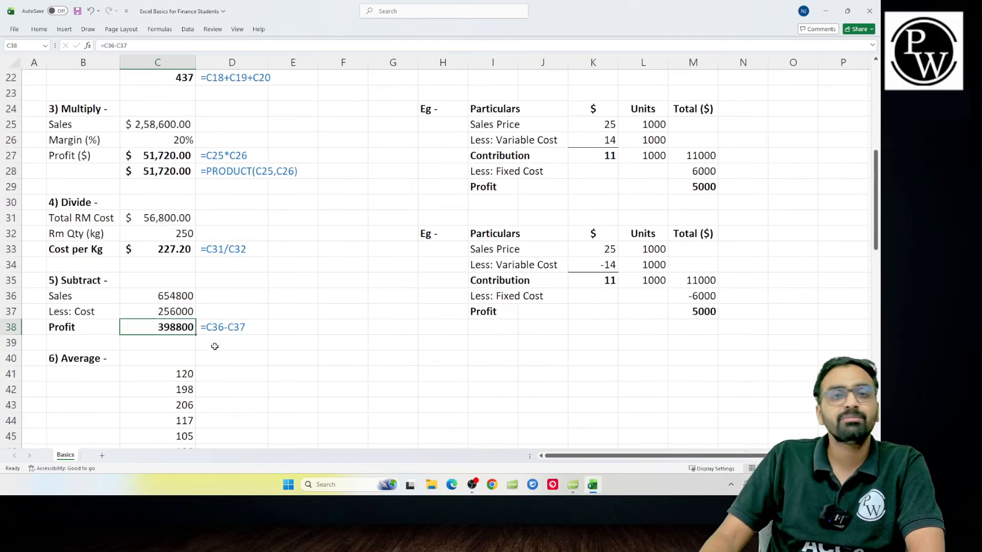
{"action": "key", "text": "F2"}
{"action": "key", "text": "BackSpace"}
{"action": "key", "text": "BackSpace"}
{"action": "key", "text": "BackSpace"}
{"action": "key", "text": "BackSpace"}
{"action": "key", "text": "BackSpace"}
{"action": "key", "text": "BackSpace"}
{"action": "key", "text": "BackSpace"}
{"action": "key", "text": "Up"}
{"action": "key", "text": "Up"}
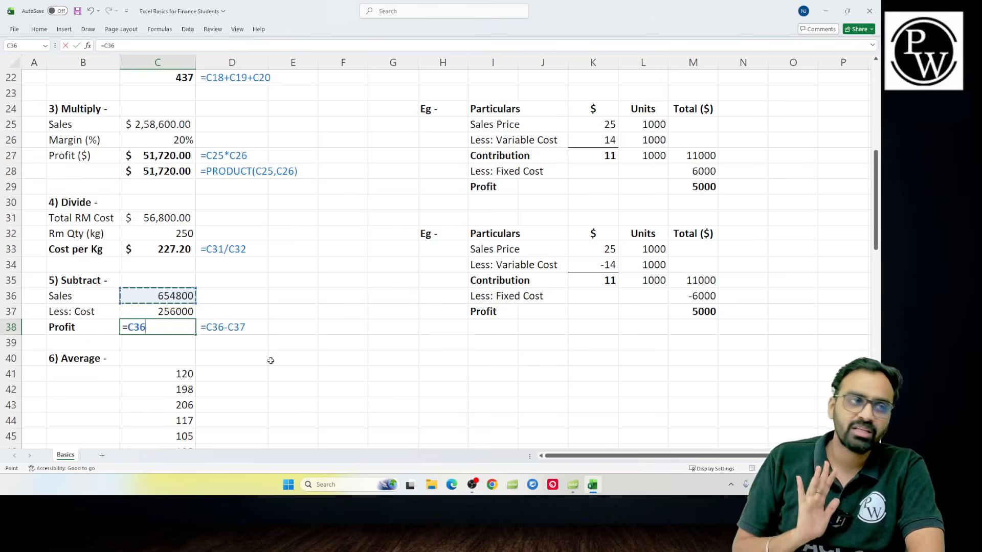
{"action": "type", "text": "-"}
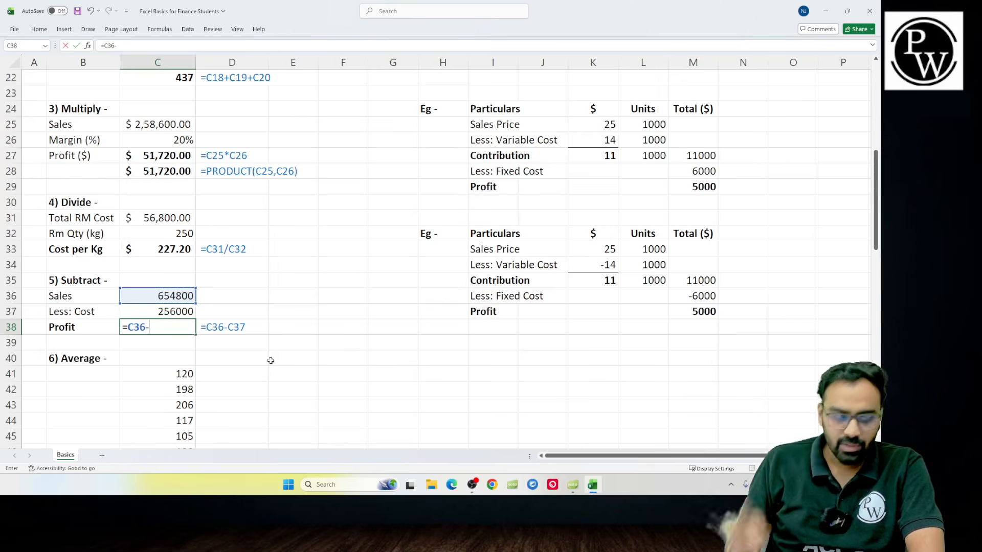
{"action": "key", "text": "Up"}
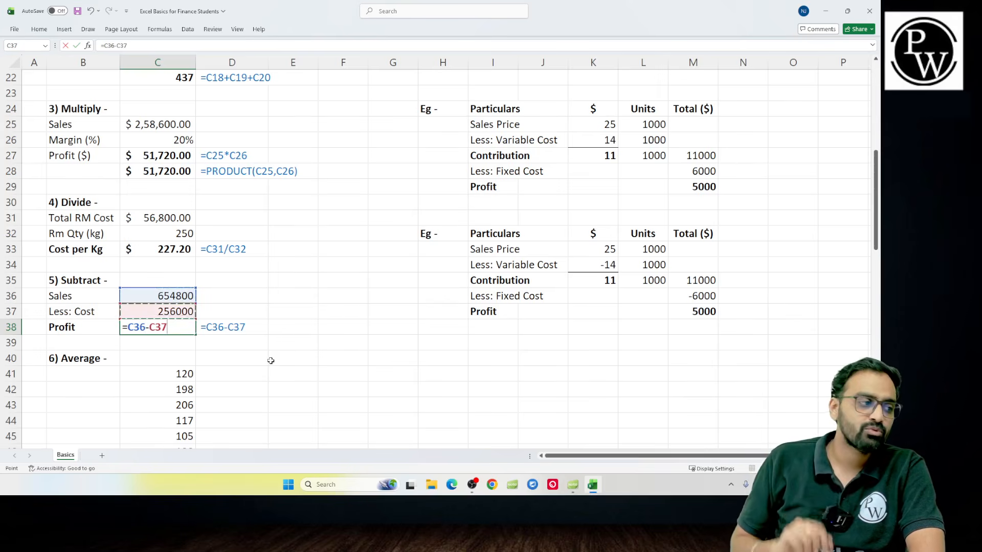
{"action": "key", "text": "Return"}
{"action": "key", "text": "Up"}
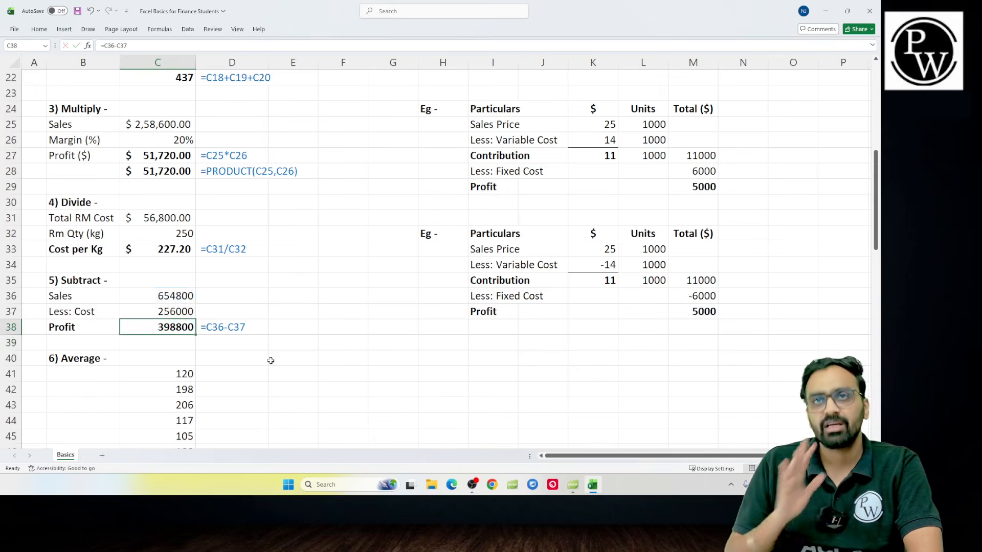
- Check the Sales and Less: Cost inputs in C36:C37 and enter =C36-C37 in C38 once more
{"action": "left_click_drag", "start_coordinate": [153, 298], "coordinate": [160, 313]}
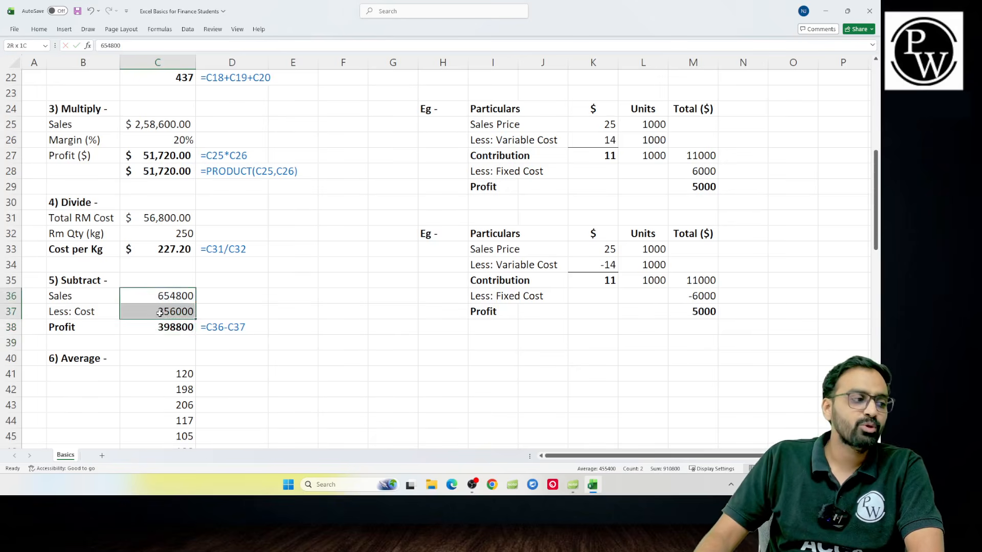
{"action": "left_click", "coordinate": [151, 329]}
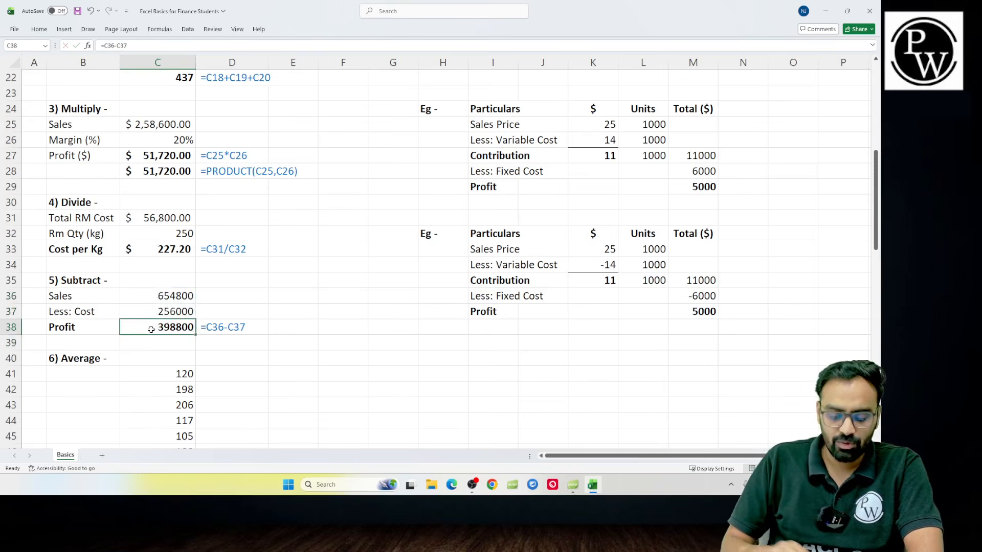
{"action": "type", "text": "="}
{"action": "key", "text": "Up"}
{"action": "key", "text": "Up"}
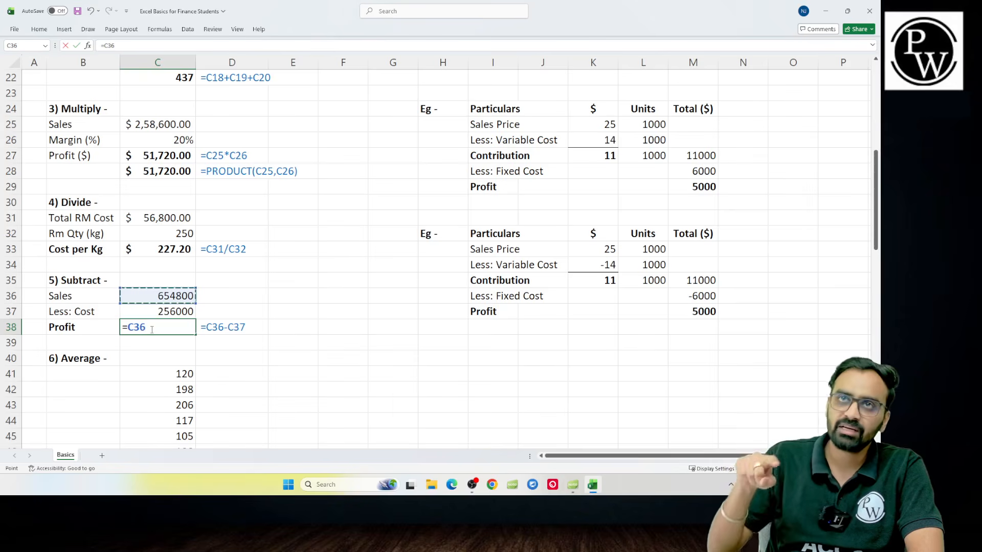
{"action": "type", "text": "-"}
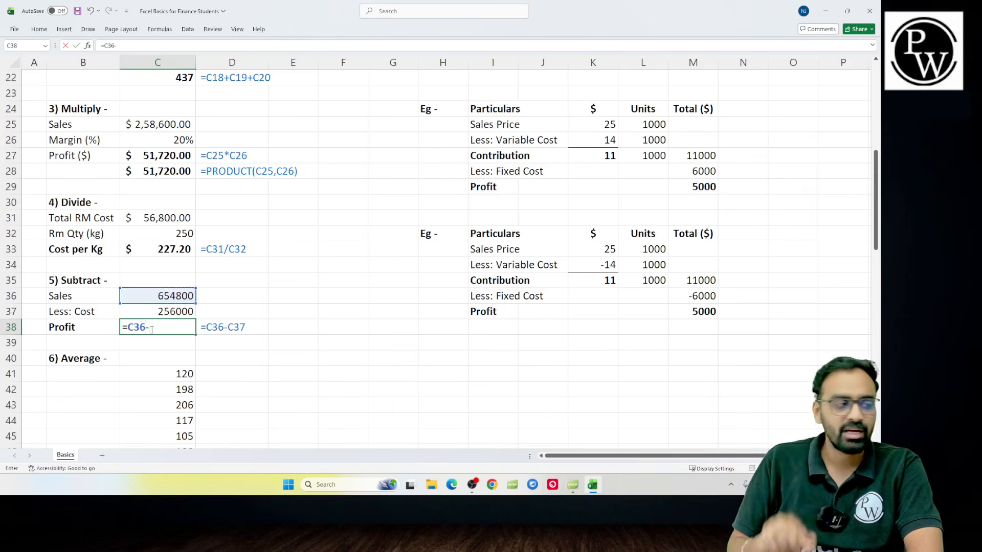
{"action": "key", "text": "Up"}
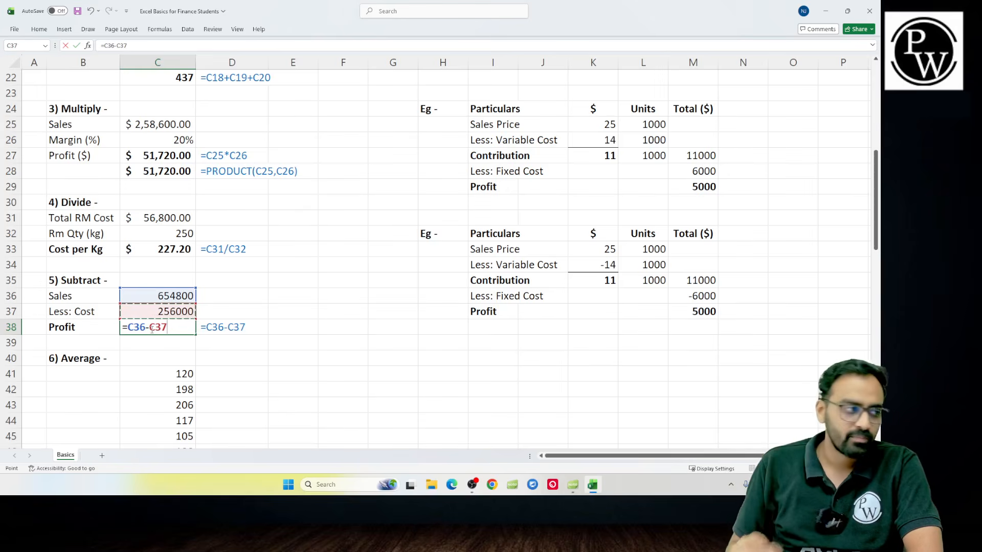
{"action": "key", "text": "Return"}
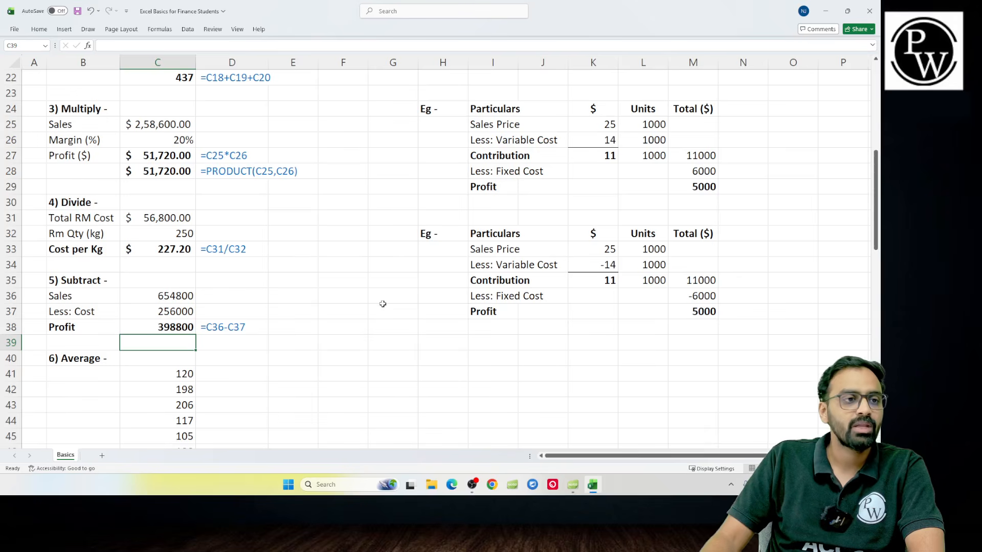
- Clear the per-unit Contribution formula from K27 in the upper example table
{"action": "scroll", "coordinate": [394, 291], "scroll_direction": "up", "scroll_amount": 1}
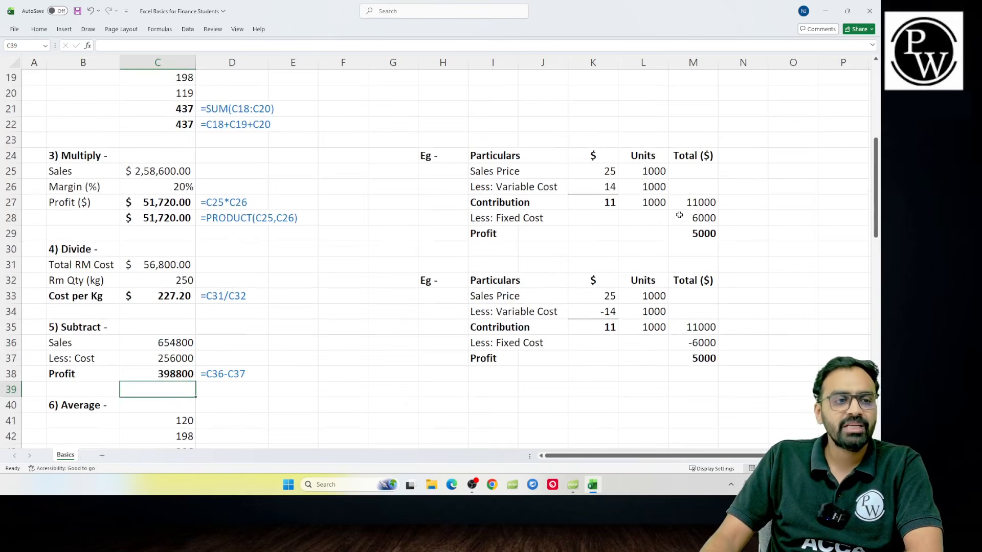
{"action": "left_click", "coordinate": [588, 203]}
{"action": "key", "text": "F2"}
{"action": "key", "text": "BackSpace"}
{"action": "key", "text": "BackSpace"}
{"action": "key", "text": "BackSpace"}
{"action": "key", "text": "BackSpace"}
{"action": "key", "text": "BackSpace"}
{"action": "key", "text": "BackSpace"}
{"action": "key", "text": "BackSpace"}
{"action": "key", "text": "BackSpace"}
{"action": "key", "text": "Return"}
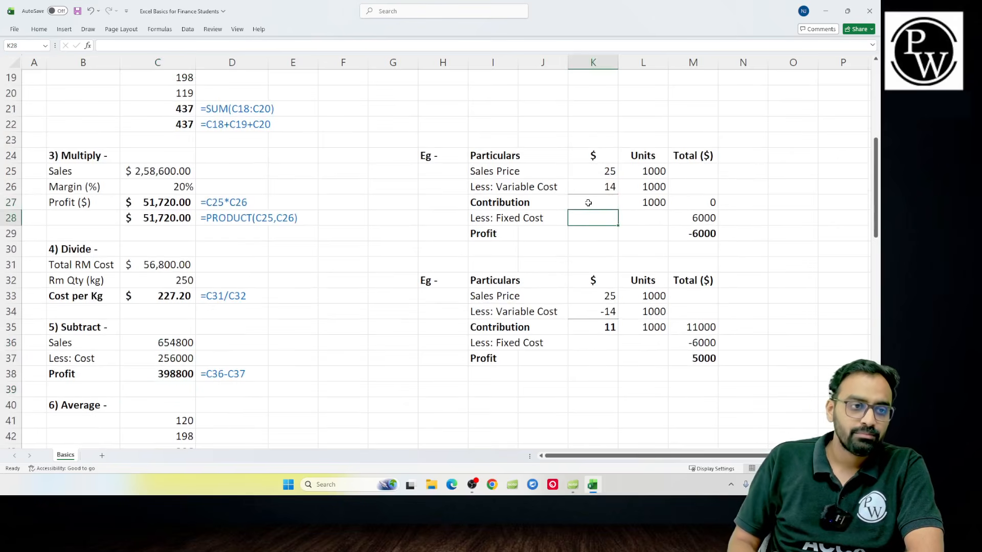
- Clear the total Profit formula from M29 in the upper example table
{"action": "key", "text": "Right"}
{"action": "key", "text": "Right"}
{"action": "key", "text": "Down"}
{"action": "key", "text": "F2"}
{"action": "key", "text": "BackSpace"}
{"action": "key", "text": "BackSpace"}
{"action": "key", "text": "BackSpace"}
{"action": "key", "text": "BackSpace"}
{"action": "key", "text": "BackSpace"}
{"action": "key", "text": "BackSpace"}
{"action": "key", "text": "BackSpace"}
{"action": "key", "text": "BackSpace"}
{"action": "key", "text": "Return"}
- Examine the Sales Price, Less: Variable Cost and Contribution rows of the upper example table
{"action": "key", "text": "Up"}
{"action": "key", "text": "Up"}
{"action": "key", "text": "Up"}
{"action": "key", "text": "Up"}
{"action": "key", "text": "Left"}
{"action": "key", "text": "Left"}
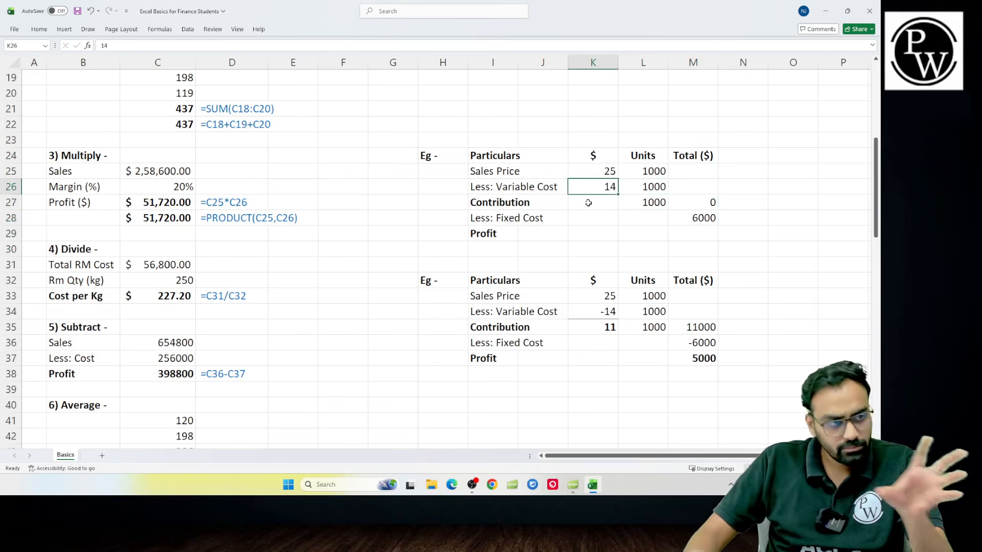
{"action": "left_click_drag", "start_coordinate": [511, 172], "coordinate": [664, 174]}
{"action": "left_click_drag", "start_coordinate": [508, 189], "coordinate": [621, 188]}
{"action": "left_click_drag", "start_coordinate": [519, 202], "coordinate": [602, 205]}
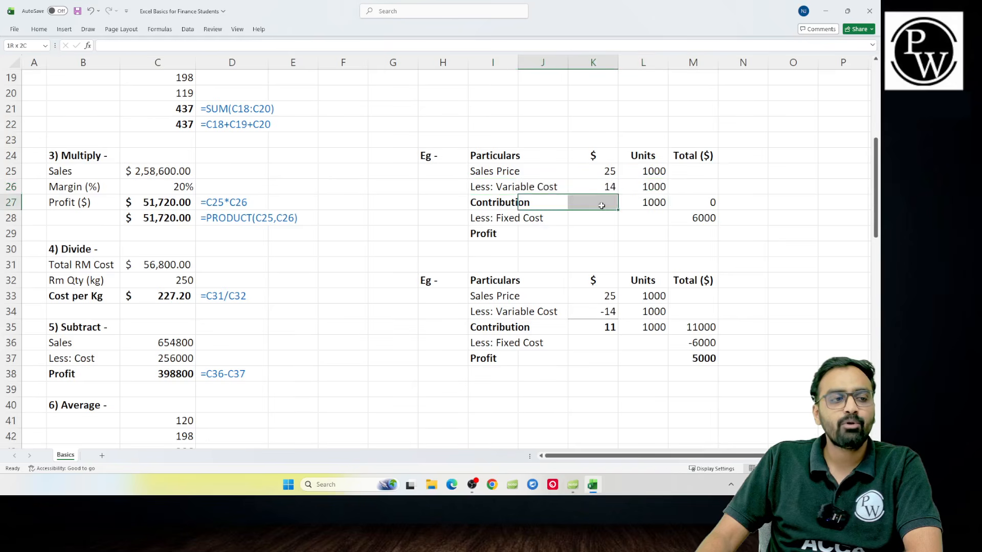
{"action": "left_click", "coordinate": [610, 203]}
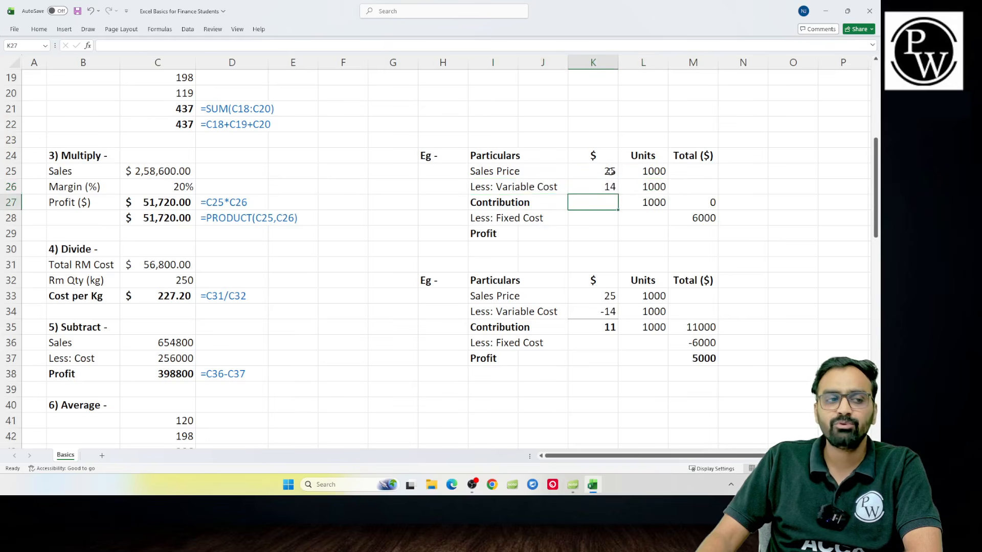
- Change the "$" header in K24 to "$ per unit" and copy it to the lower example table's header in K32
{"action": "double_click", "coordinate": [603, 155]}
{"action": "type", "text": "per unit"}
{"action": "key", "text": "Return"}
{"action": "key", "text": "Up"}
{"action": "key", "text": "ctrl+c"}
{"action": "key", "text": "Down"}
{"action": "key", "text": "Down"}
{"action": "key", "text": "Down"}
{"action": "key", "text": "Down"}
{"action": "key", "text": "Down"}
{"action": "key", "text": "Down"}
{"action": "key", "text": "Down"}
{"action": "key", "text": "Down"}
{"action": "key", "text": "Return"}
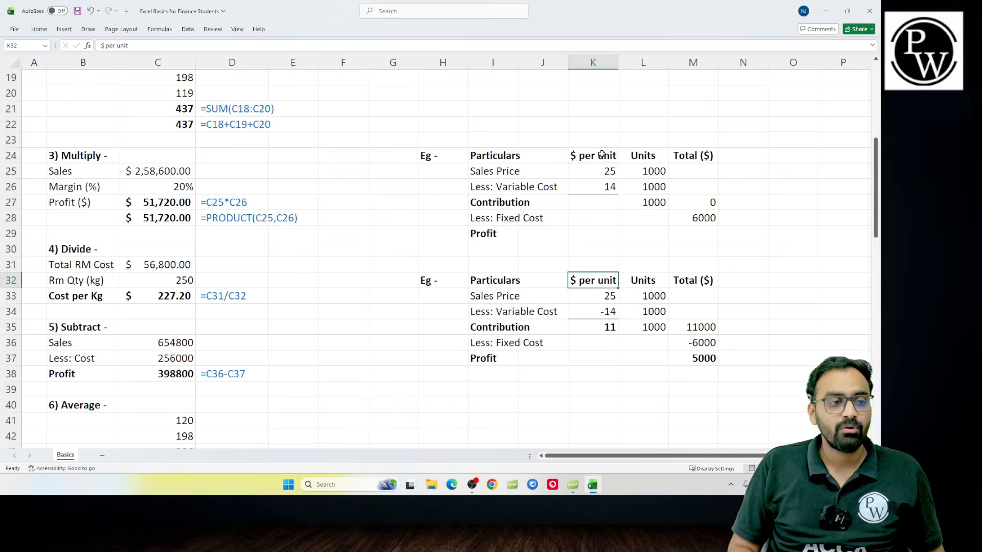
- Calculate Contribution per unit in K27 with =K25-K26, subtracting Variable Cost from Sales Price
{"action": "key", "text": "Up"}
{"action": "key", "text": "Up"}
{"action": "key", "text": "Up"}
{"action": "key", "text": "Up"}
{"action": "key", "text": "Up"}
{"action": "key", "text": "Right"}
{"action": "key", "text": "Right"}
{"action": "key", "text": "Down"}
{"action": "key", "text": "Down"}
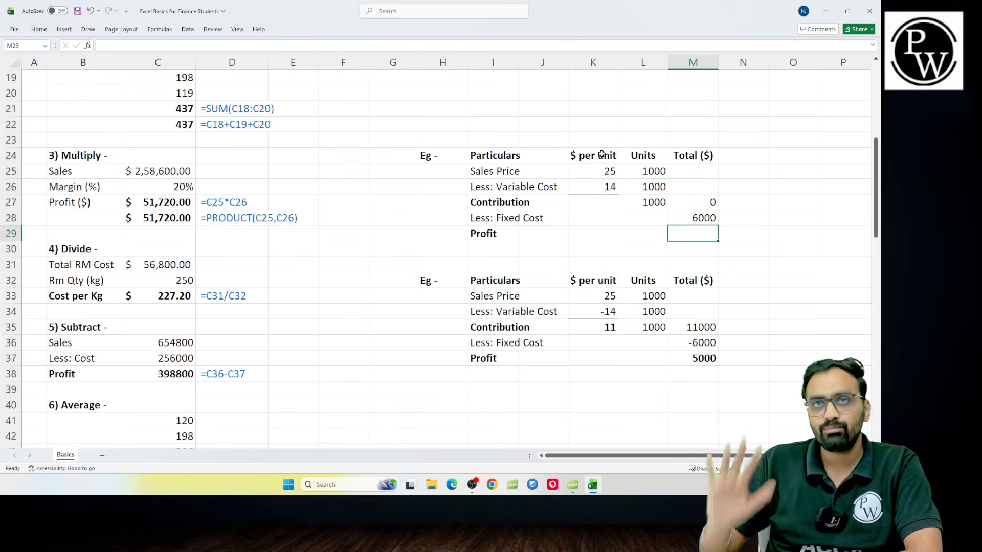
{"action": "key", "text": "Up"}
{"action": "key", "text": "Up"}
{"action": "key", "text": "Left"}
{"action": "key", "text": "Left"}
{"action": "type", "text": "="}
{"action": "key", "text": "Up"}
{"action": "key", "text": "Up"}
{"action": "type", "text": "-"}
{"action": "key", "text": "Up"}
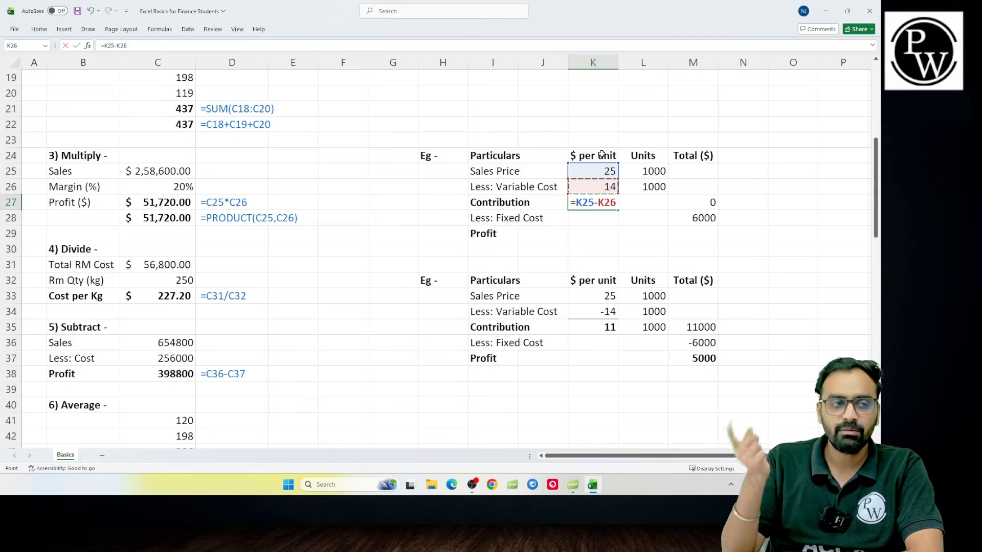
{"action": "key", "text": "Return"}
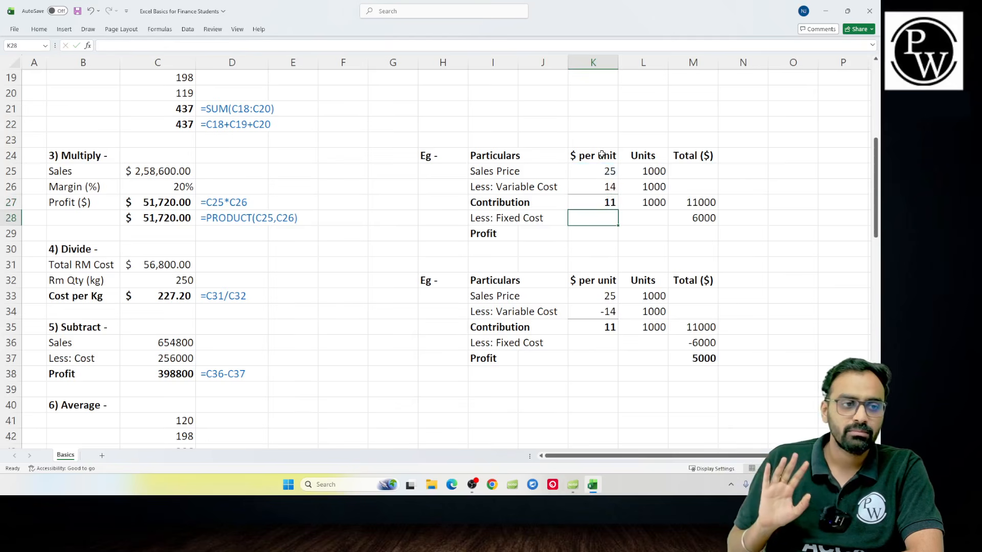
- Calculate total Contribution in M27 with =K27*L27, multiplying the per-unit contribution by the units
{"action": "key", "text": "Up"}
{"action": "key", "text": "Right"}
{"action": "key", "text": "Right"}
{"action": "type", "text": "="}
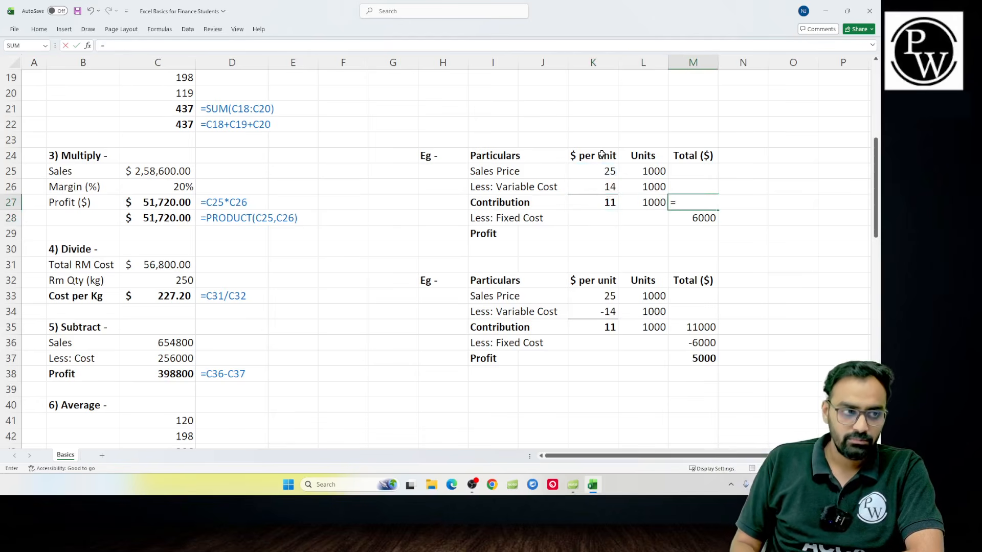
{"action": "key", "text": "Left"}
{"action": "key", "text": "Left"}
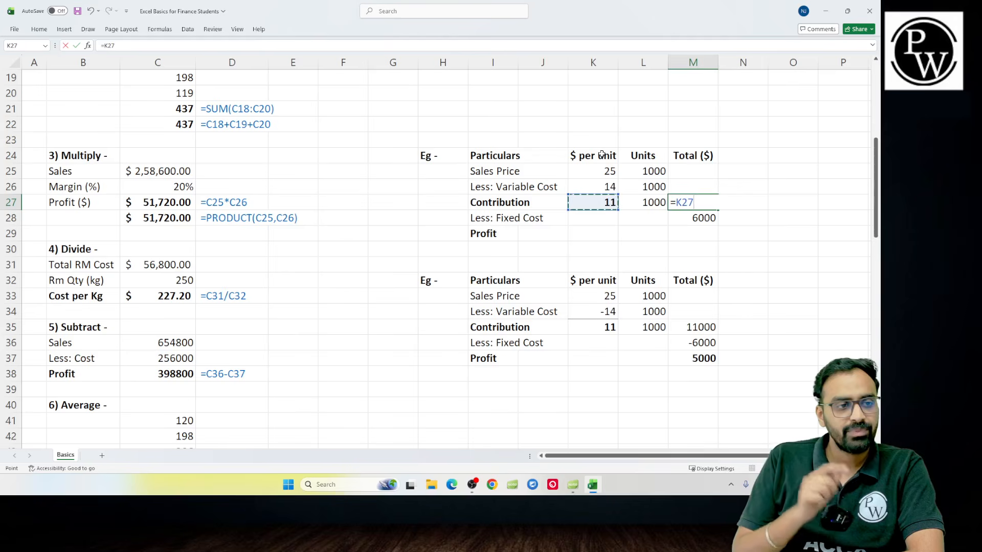
{"action": "type", "text": "8"}
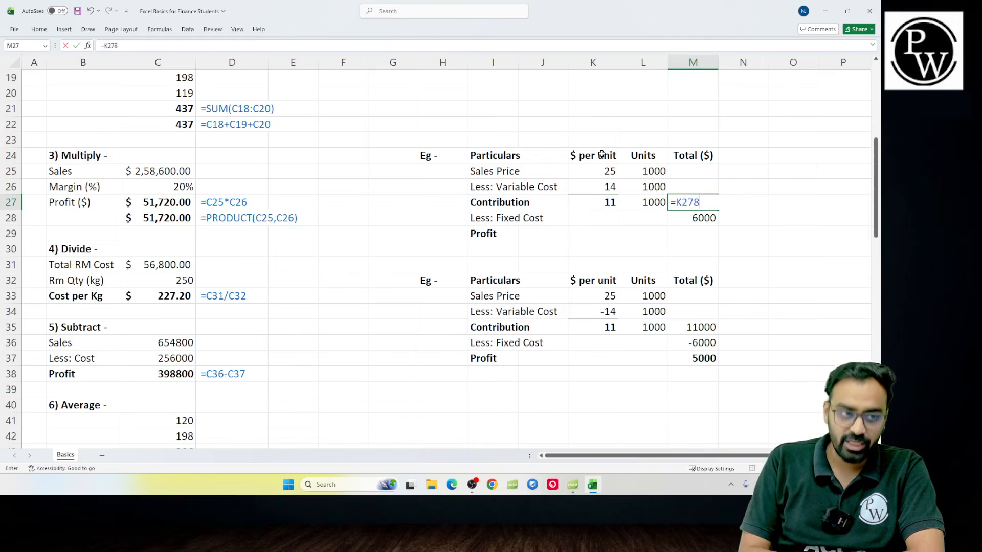
{"action": "key", "text": "BackSpace"}
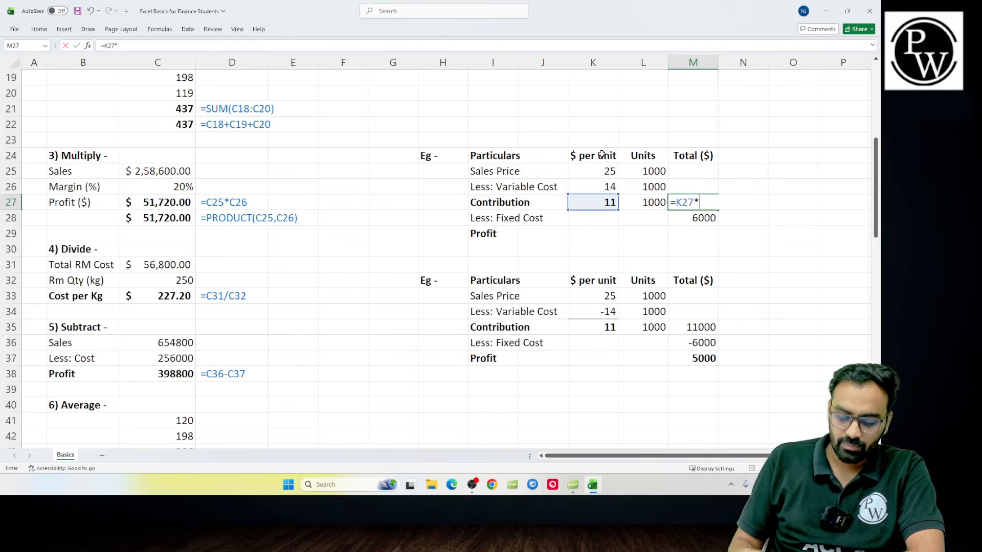
{"action": "type", "text": "*"}
{"action": "key", "text": "Left"}
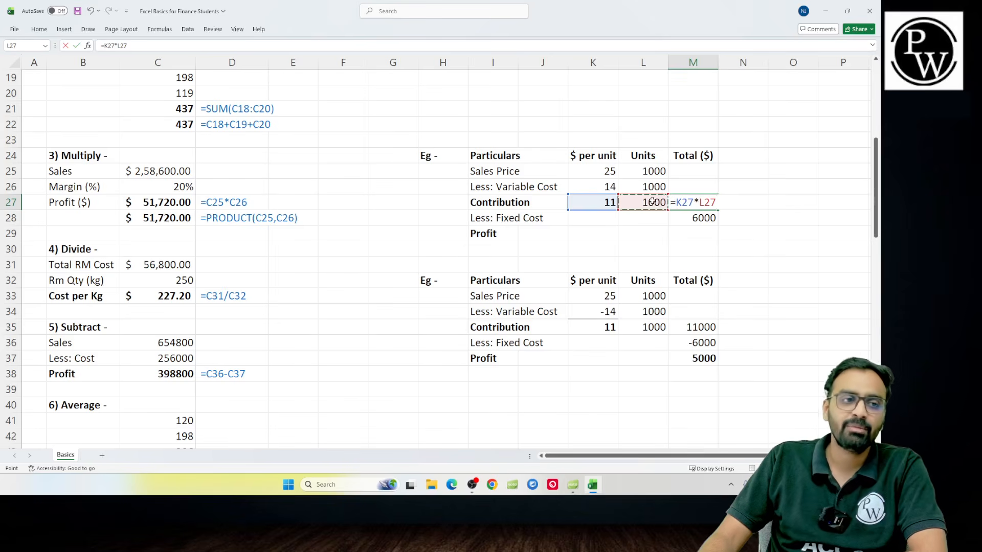
{"action": "key", "text": "Return"}
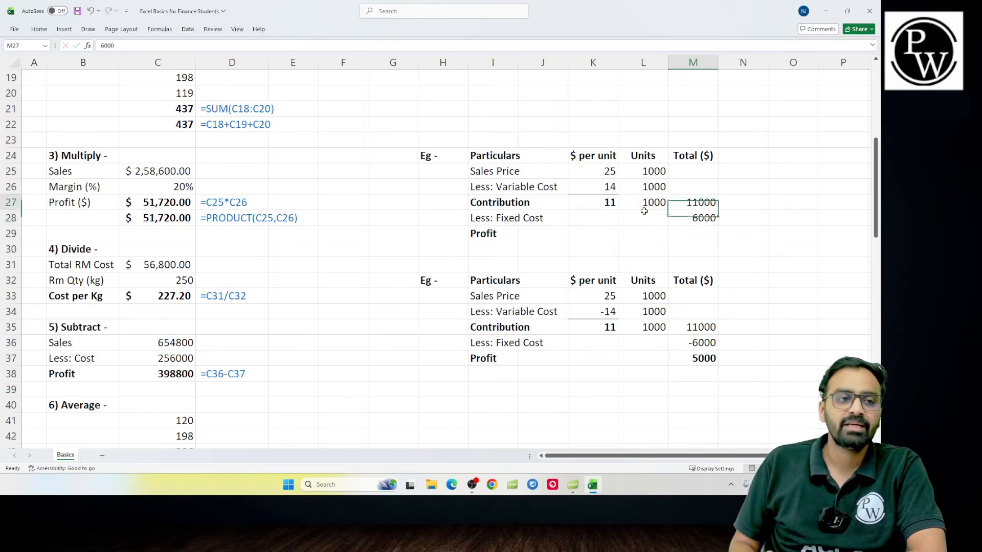
- Calculate total Profit in M29 with =M27-M28, subtracting Fixed Cost from Contribution
{"action": "key", "text": "Up"}
{"action": "key", "text": "Down"}
{"action": "key", "text": "Down"}
{"action": "type", "text": "="}
{"action": "key", "text": "Up"}
{"action": "key", "text": "Up"}
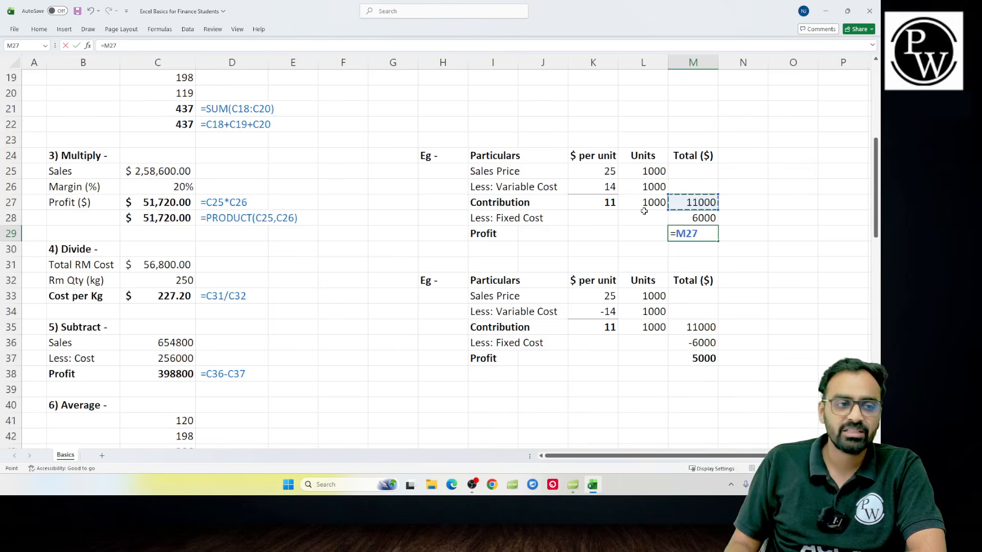
{"action": "type", "text": "-"}
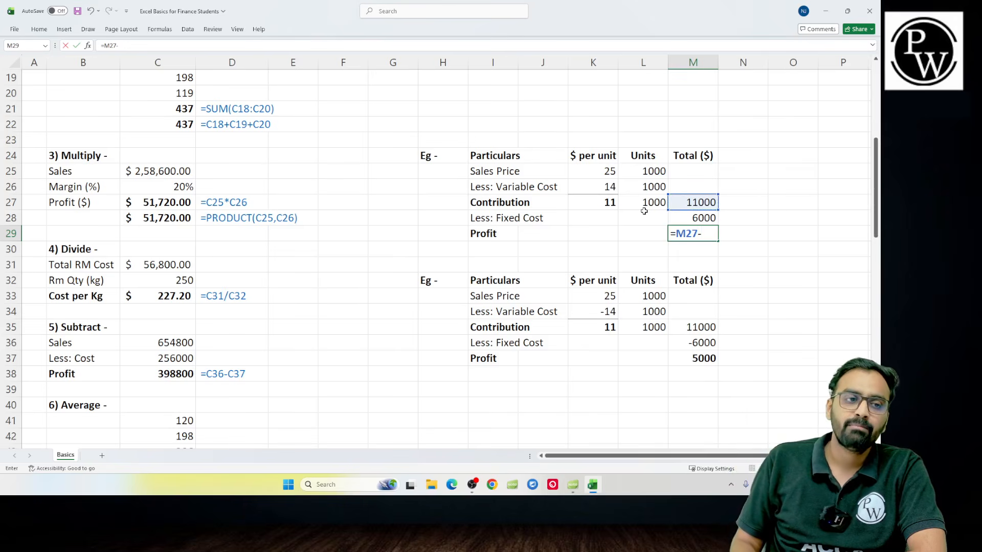
{"action": "key", "text": "Up"}
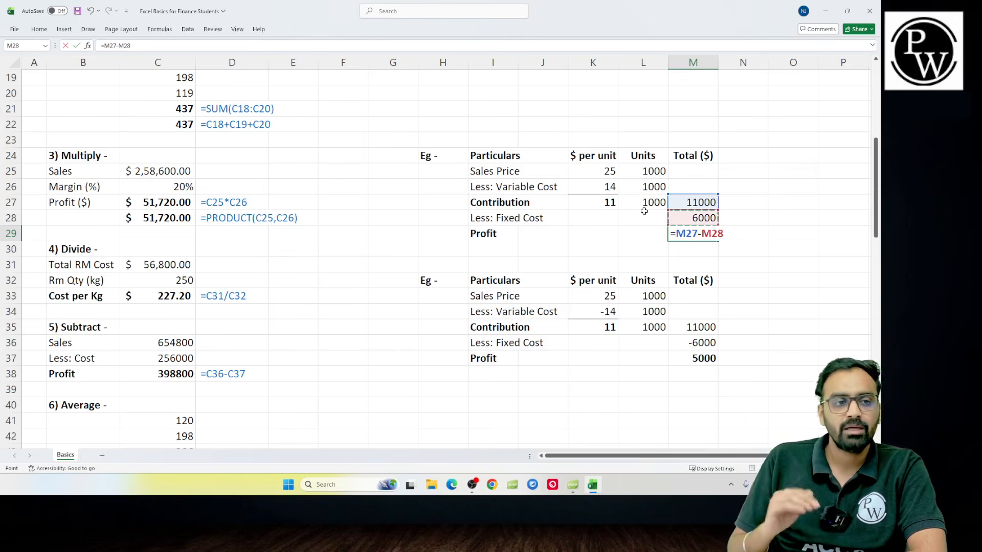
{"action": "key", "text": "Return"}
{"action": "key", "text": "Up"}
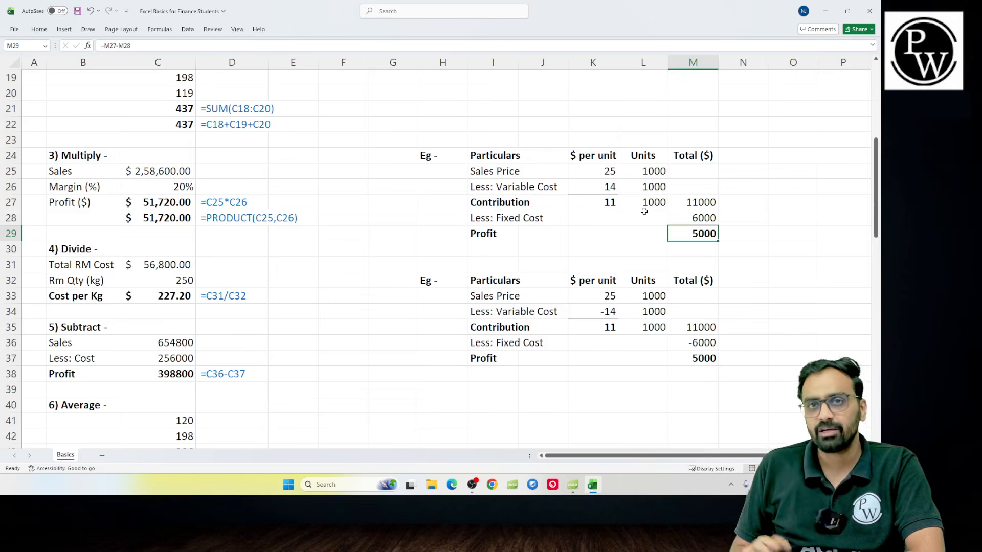
- Copy the Profit formula from M29 and show it as the text note =M27-M28 in N29
{"action": "key", "text": "F2"}
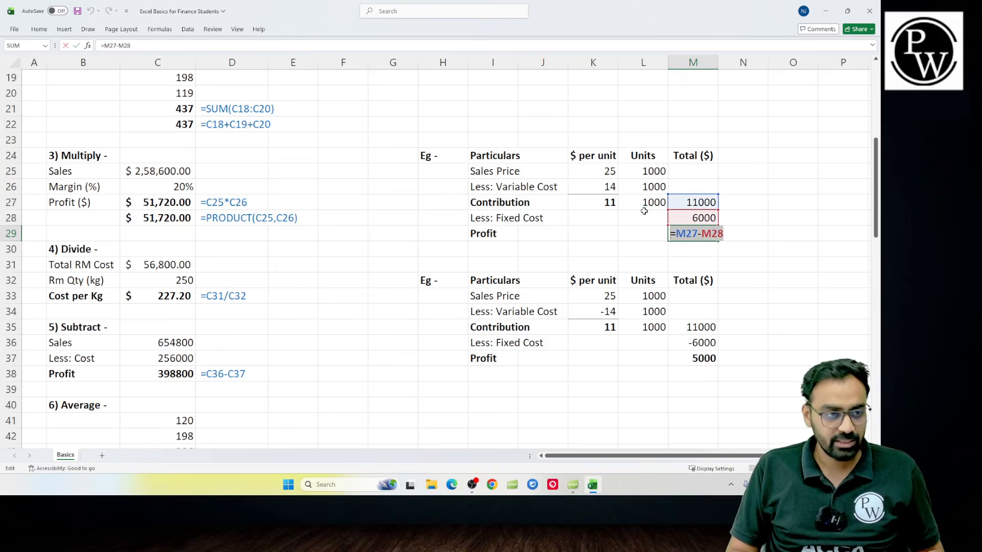
{"action": "key", "text": "ctrl+c"}
{"action": "key", "text": "Tab"}
{"action": "type", "text": "'"}
{"action": "key", "text": "ctrl+v"}
{"action": "key", "text": "Return"}
- Copy the total Contribution formula from M27 and show it as the text note =K27*L27 in N27
{"action": "key", "text": "Up"}
{"action": "key", "text": "Up"}
{"action": "key", "text": "Up"}
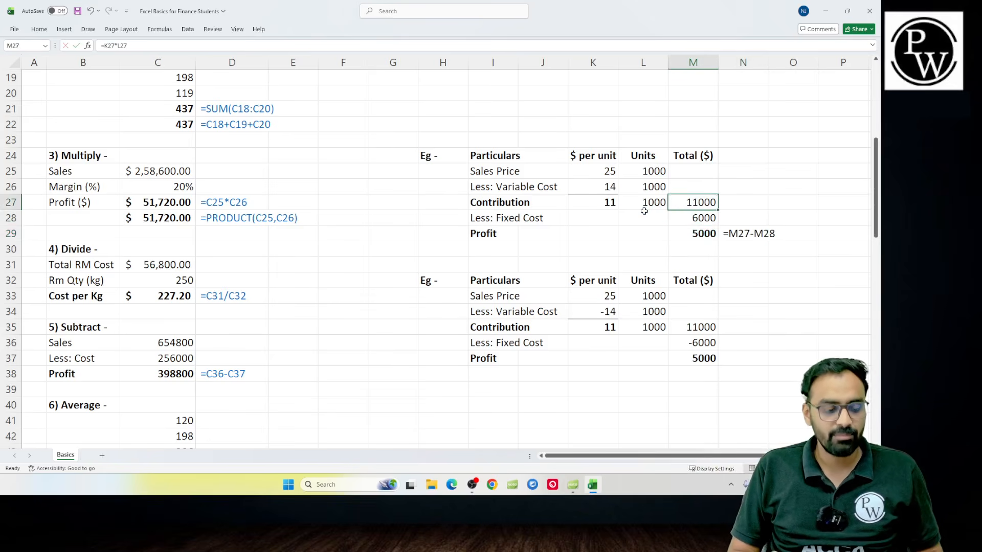
{"action": "key", "text": "F2"}
{"action": "key", "text": "Escape"}
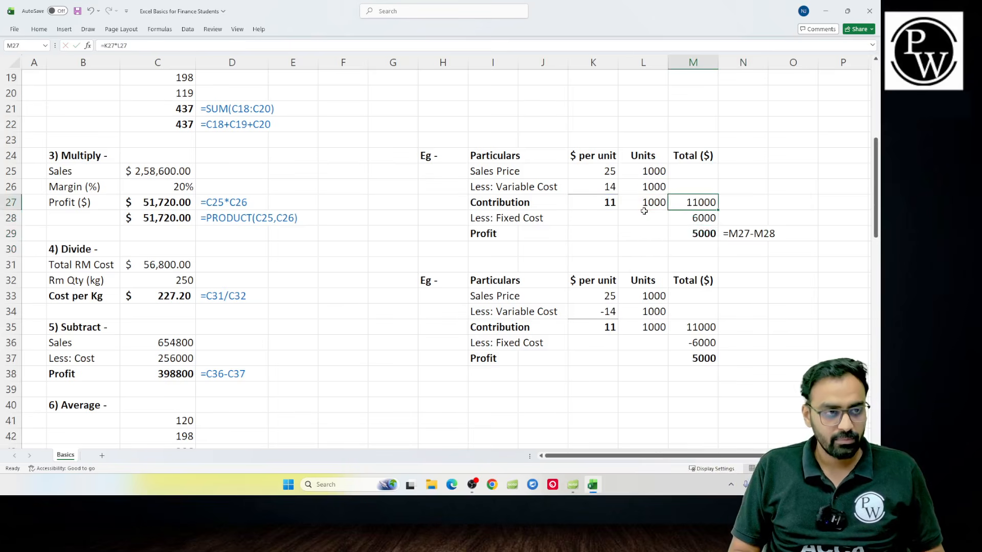
{"action": "key", "text": "F2"}
{"action": "key", "text": "shift+Home"}
{"action": "key", "text": "ctrl+c"}
{"action": "key", "text": "Tab"}
{"action": "type", "text": "'"}
{"action": "key", "text": "ctrl+v"}
{"action": "key", "text": "Return"}
- Copy the blue formatting of the formula note in D27 onto the notes in N27:N29
{"action": "key", "text": "Up"}
{"action": "key", "text": "Right"}
{"action": "key", "text": "shift+Down"}
{"action": "key", "text": "shift+Down"}
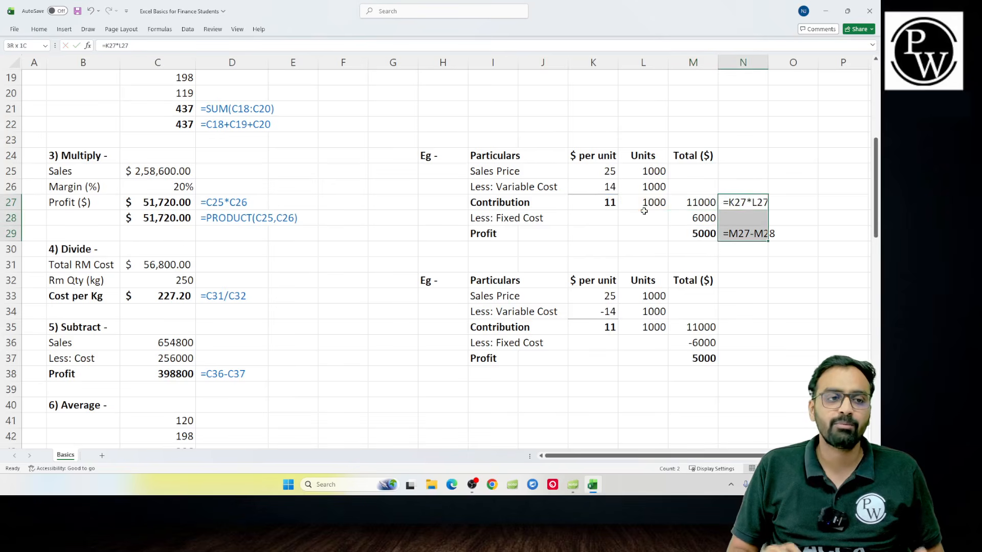
{"action": "left_click", "coordinate": [217, 201]}
{"action": "left_click", "coordinate": [38, 29]}
{"action": "left_click", "coordinate": [56, 67]}
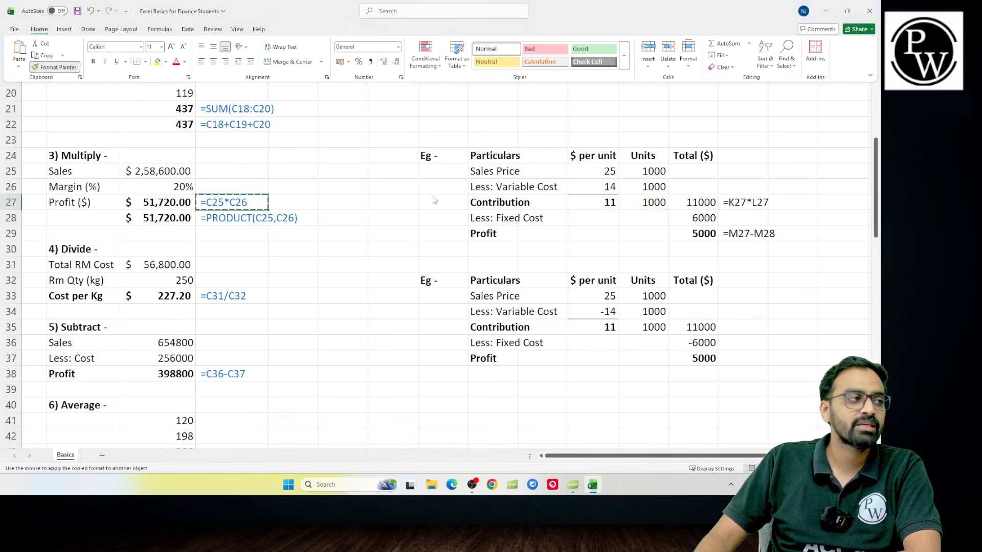
{"action": "left_click_drag", "start_coordinate": [747, 207], "coordinate": [743, 237]}
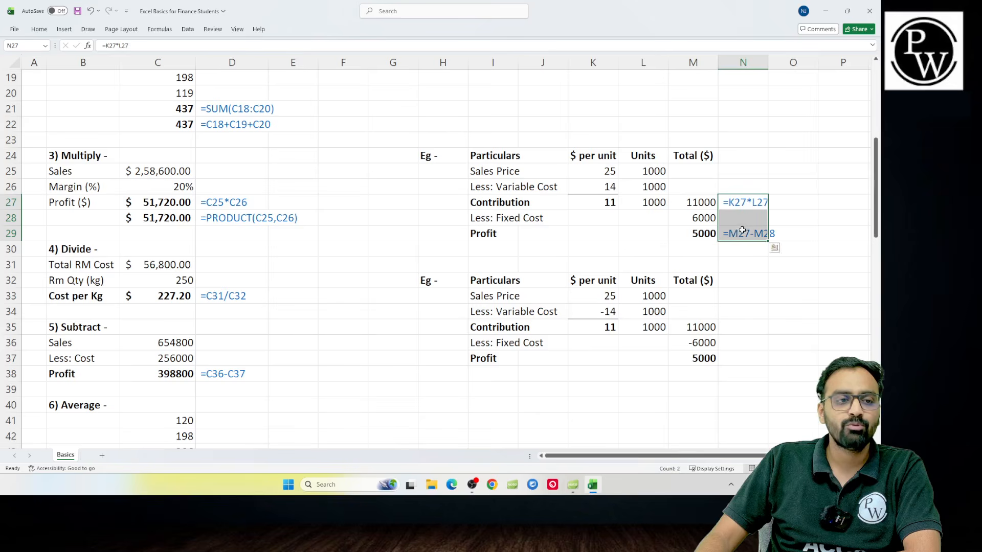
{"action": "left_click", "coordinate": [626, 245]}
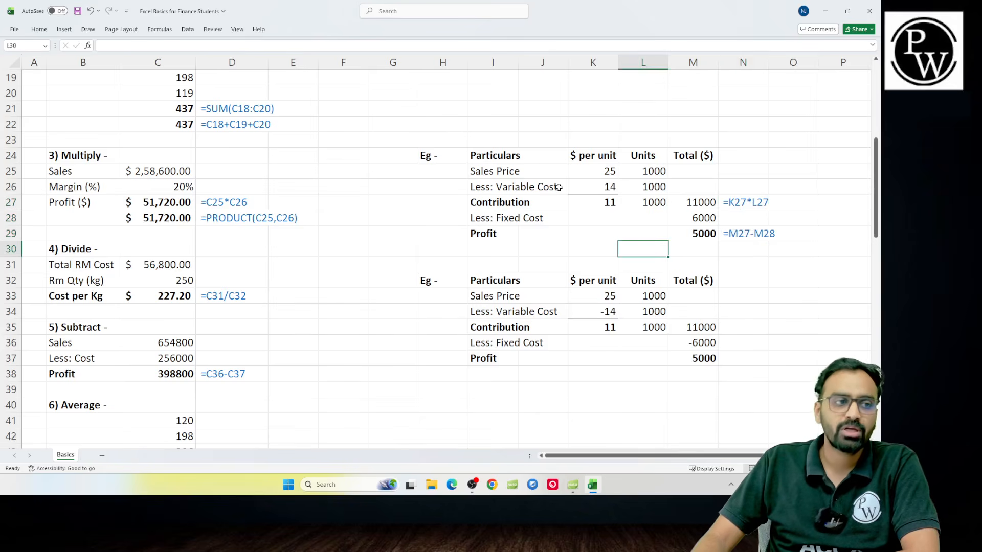
{"action": "left_click", "coordinate": [542, 159]}
{"action": "left_click_drag", "start_coordinate": [547, 175], "coordinate": [732, 229]}
{"action": "left_click", "coordinate": [533, 261]}
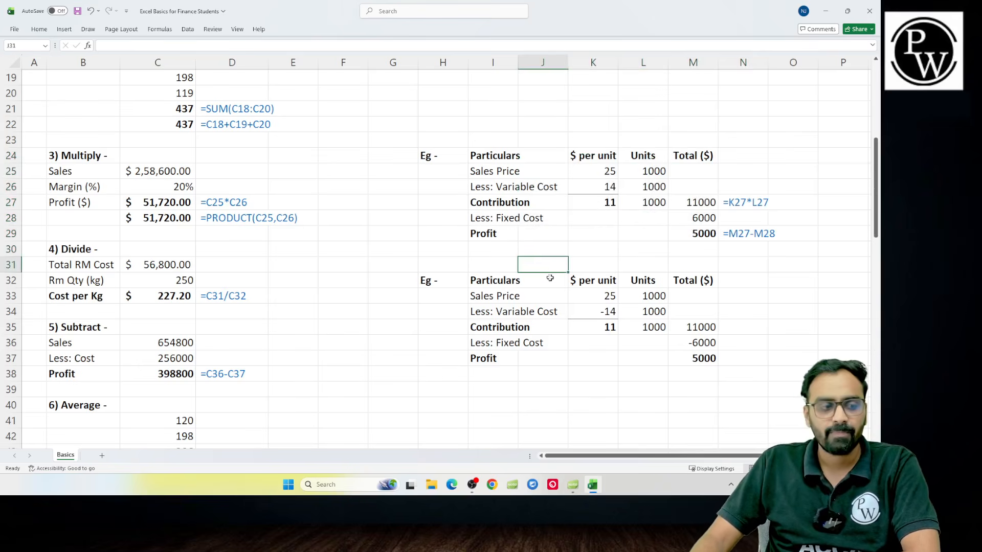
- Replace the per-unit Contribution formula in K35 with =K33-K34, subtracting the negative Variable Cost from the Sales Price
{"action": "left_click", "coordinate": [595, 326]}
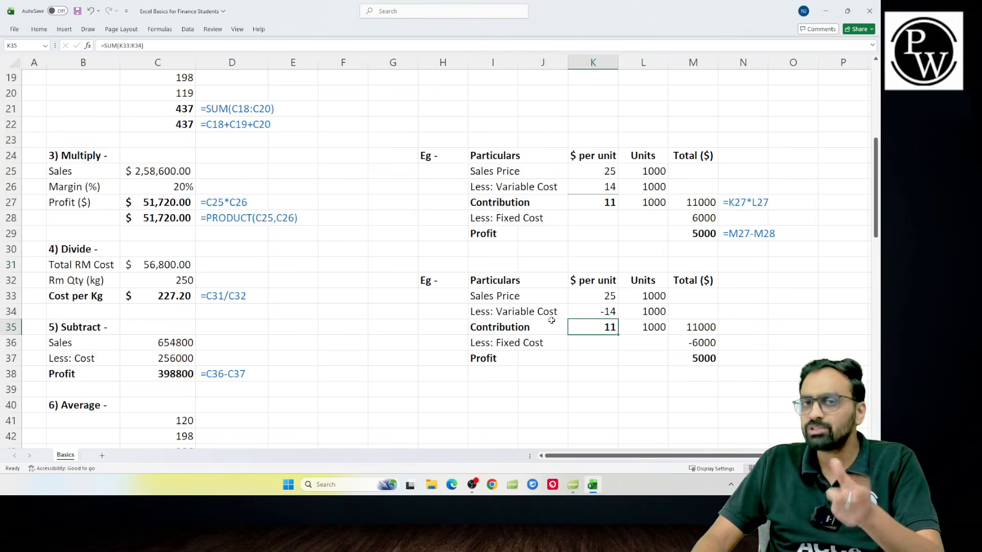
{"action": "left_click", "coordinate": [595, 307]}
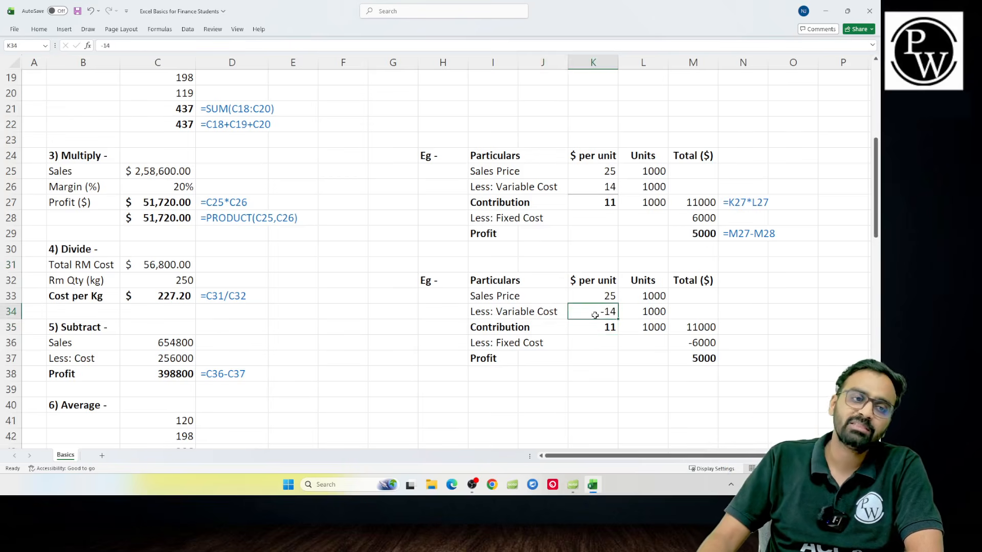
{"action": "left_click", "coordinate": [610, 328]}
{"action": "type", "text": "="}
{"action": "key", "text": "Up"}
{"action": "key", "text": "Up"}
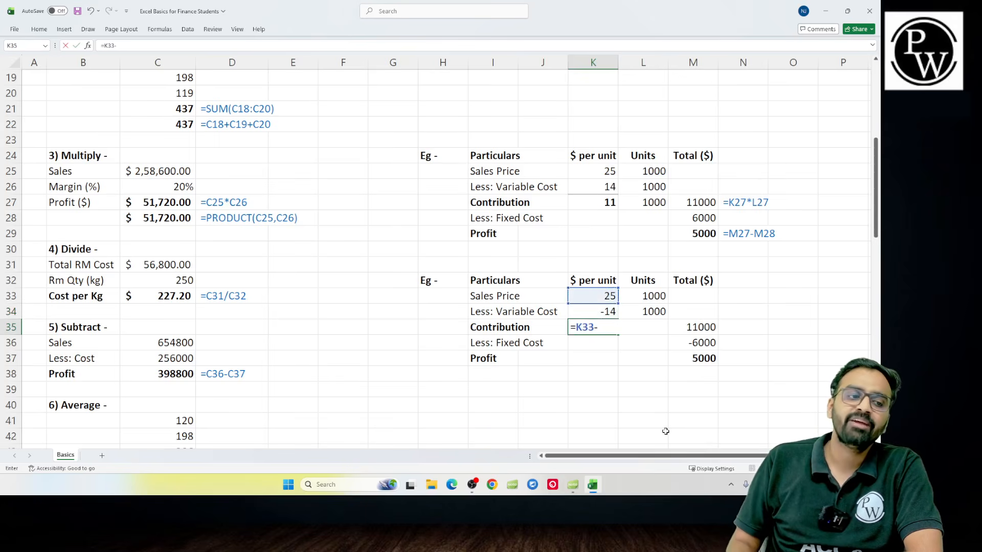
{"action": "type", "text": "-"}
{"action": "key", "text": "Up"}
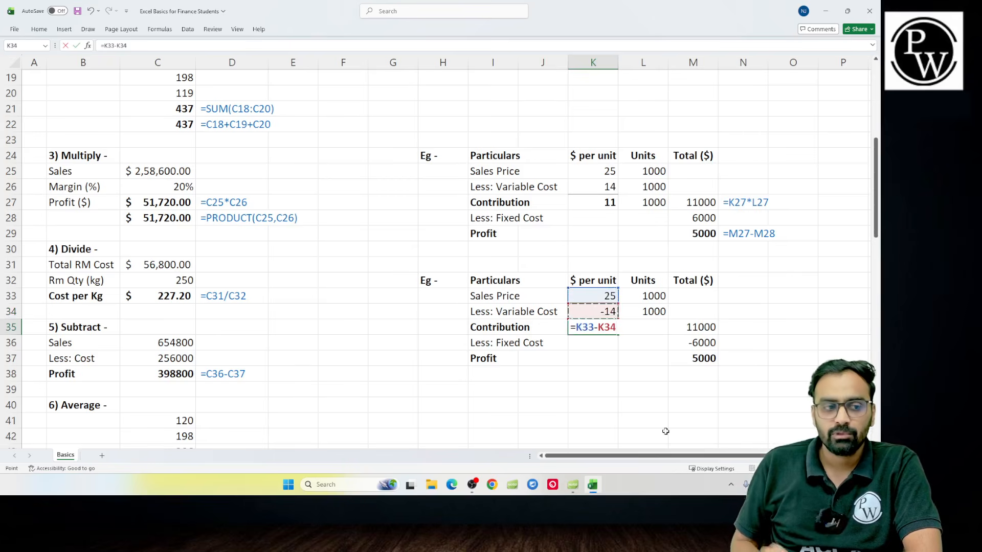
{"action": "key", "text": "Return"}
{"action": "key", "text": "Up"}
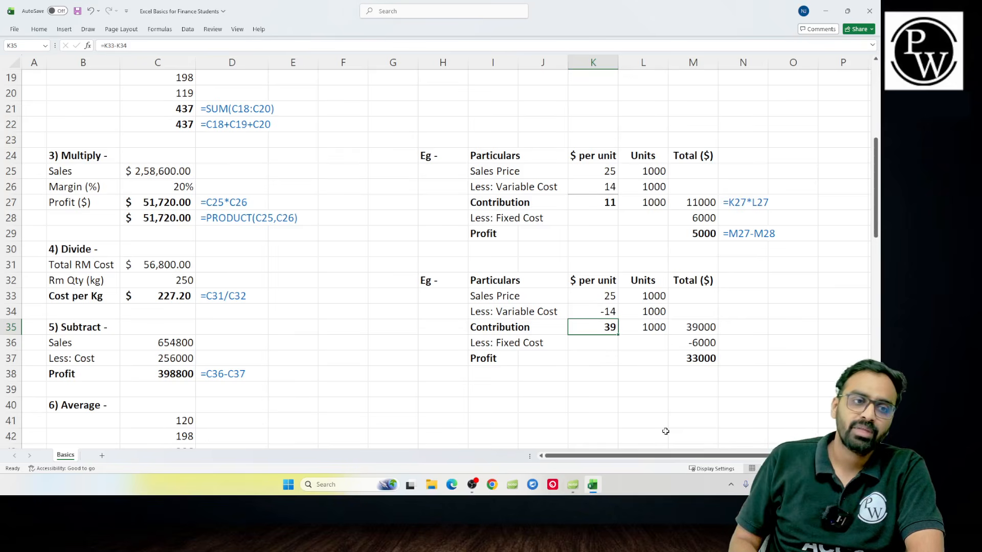
- Compare the subtraction formulas in K35 and K27 and the signs of the Variable Cost entries in K34 and K26
{"action": "key", "text": "Up"}
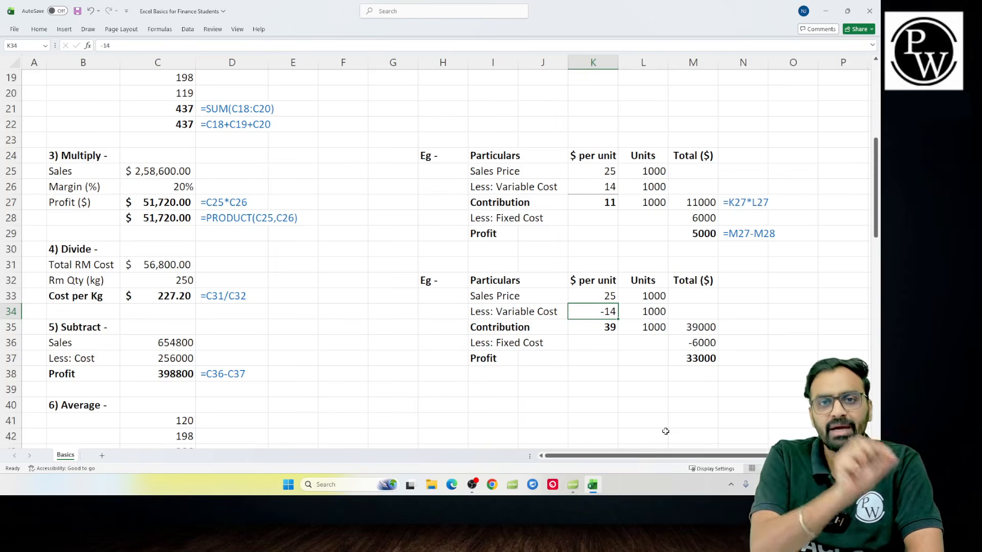
{"action": "key", "text": "Down"}
{"action": "key", "text": "F2"}
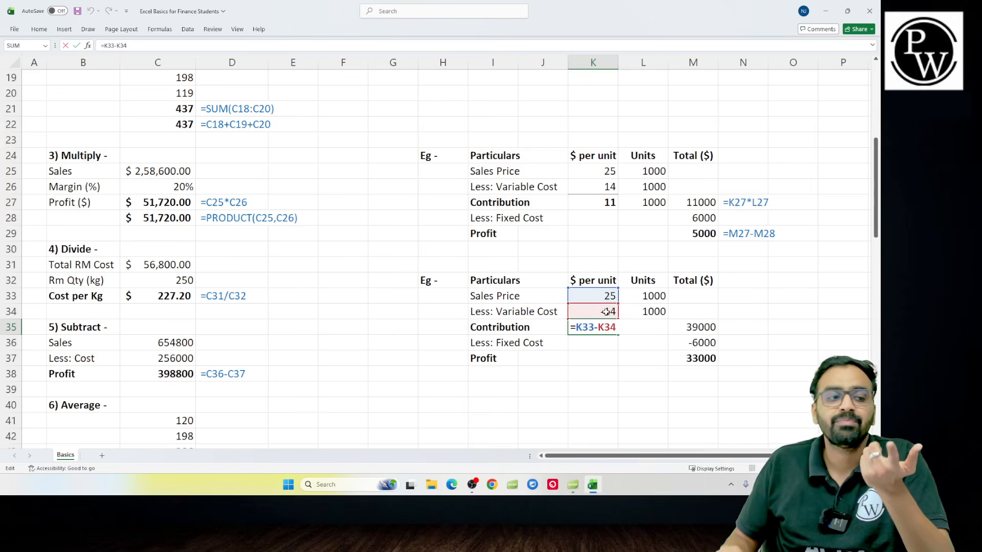
{"action": "key", "text": "Return"}
{"action": "key", "text": "Up"}
{"action": "left_click", "coordinate": [589, 187]}
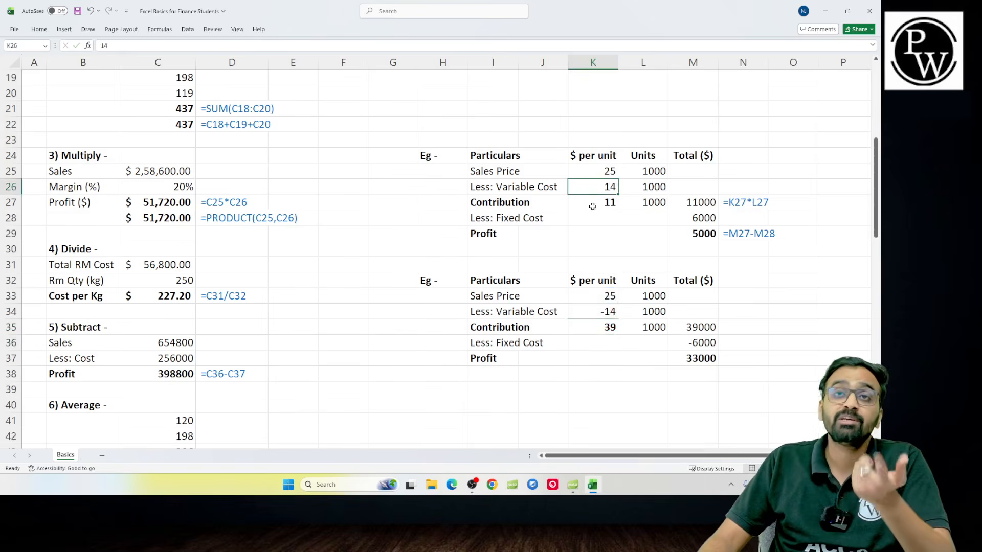
{"action": "left_click", "coordinate": [592, 202]}
{"action": "double_click", "coordinate": [597, 182]}
{"action": "double_click", "coordinate": [598, 188]}
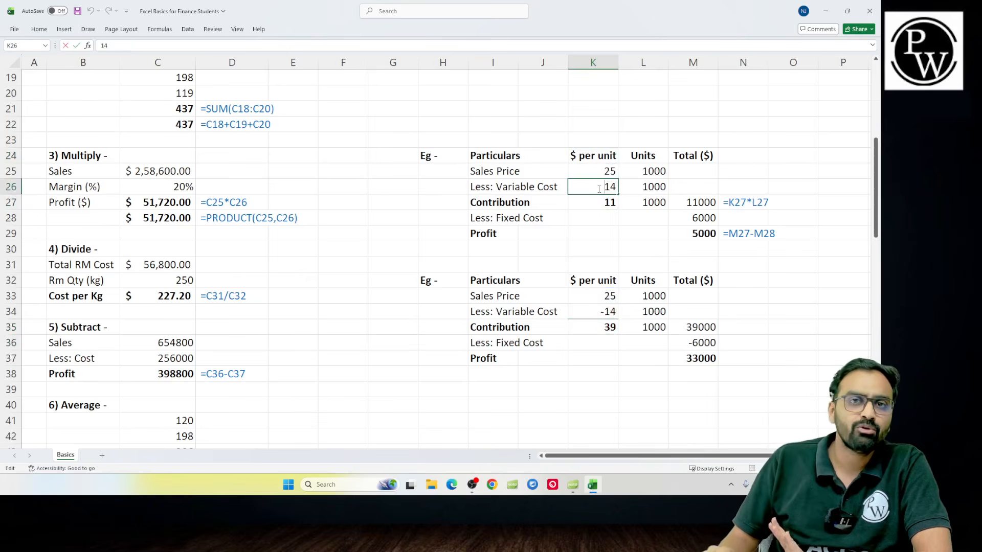
{"action": "key", "text": "Return"}
{"action": "key", "text": "F2"}
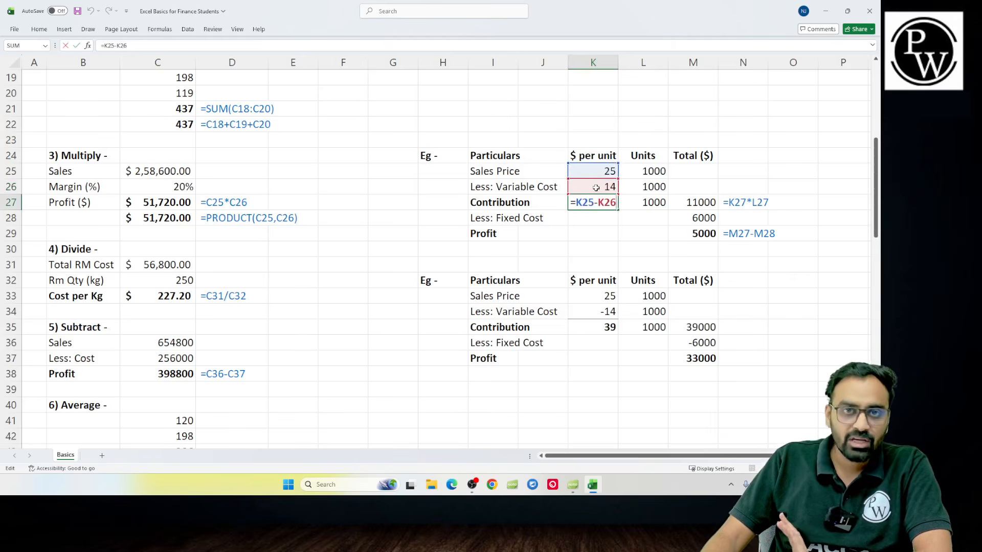
- Calculate the second table's per-unit Contribution in K35 with =SUM(K33:K34) and check the cells it adds
{"action": "left_click", "coordinate": [593, 310]}
{"action": "left_click", "coordinate": [586, 330]}
{"action": "type", "text": "=sum("}
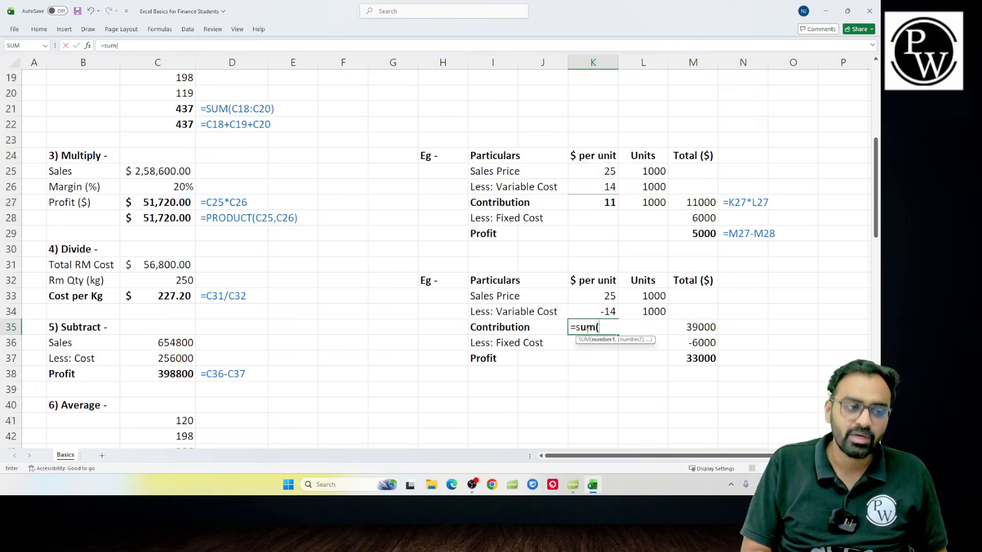
{"action": "key", "text": "Up"}
{"action": "key", "text": "shift+Up"}
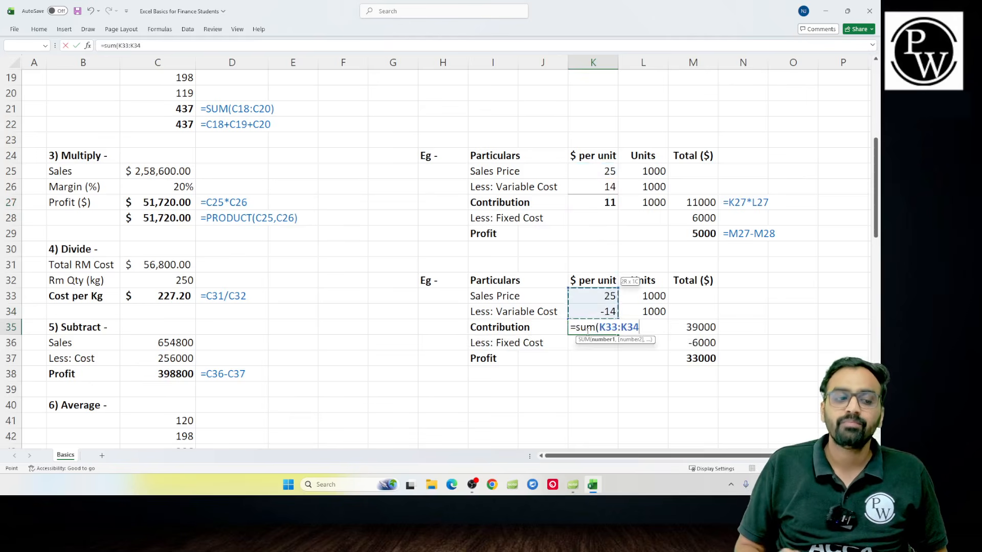
{"action": "type", "text": ")"}
{"action": "key", "text": "Return"}
{"action": "left_click", "coordinate": [587, 331]}
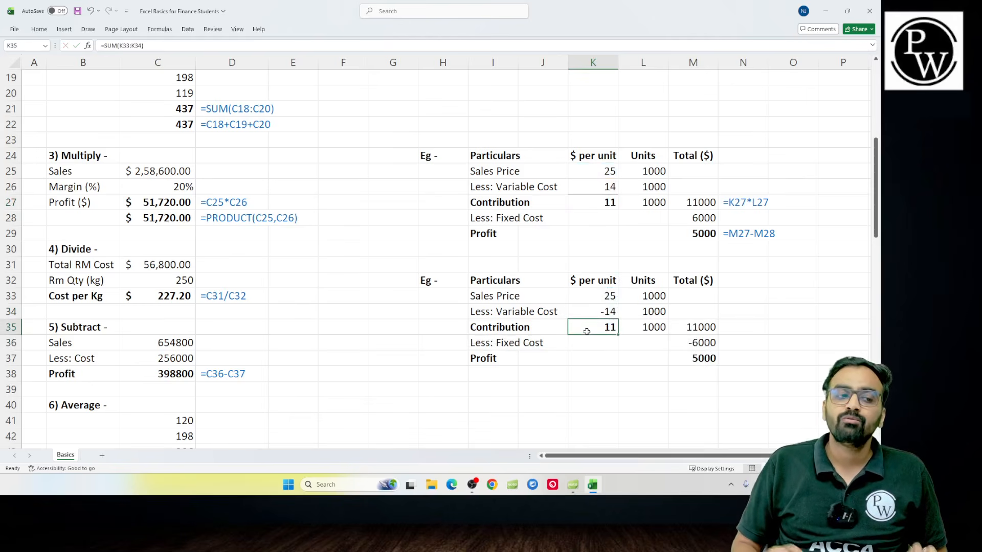
{"action": "left_click", "coordinate": [603, 299]}
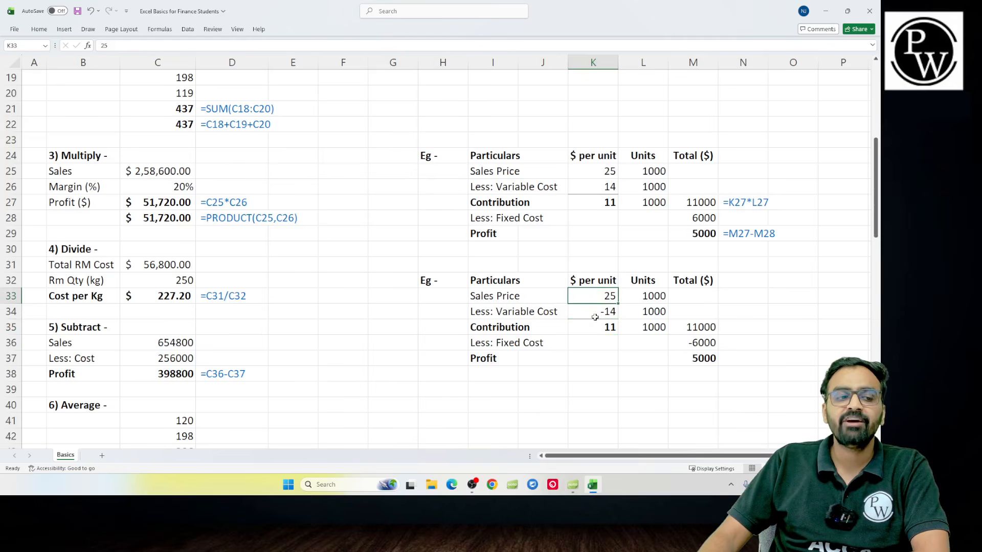
{"action": "left_click", "coordinate": [595, 314]}
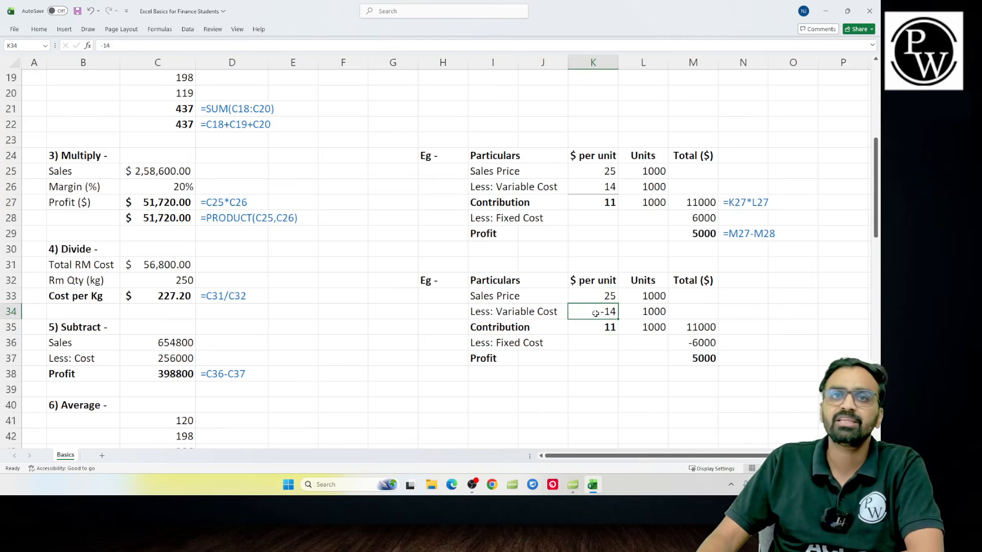
{"action": "left_click", "coordinate": [596, 325]}
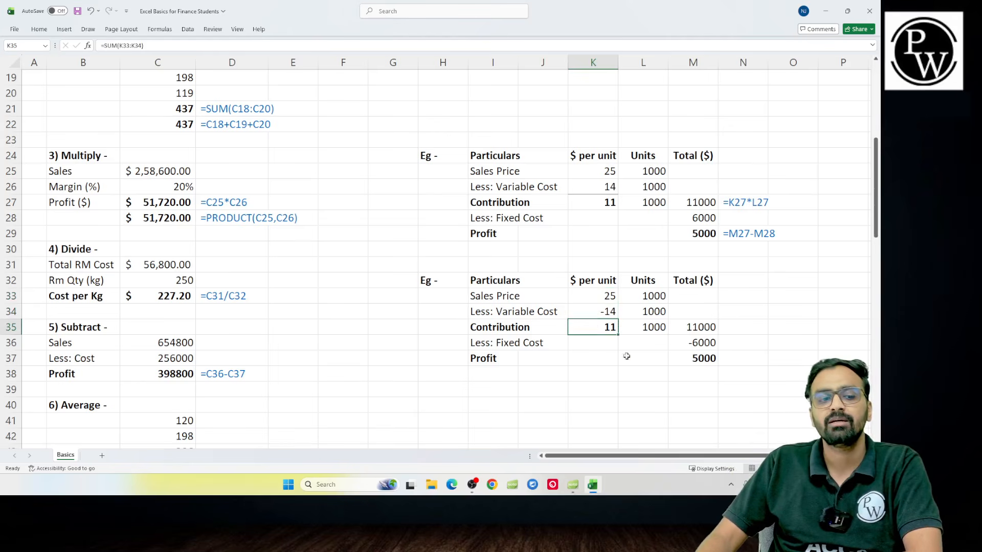
- Calculate the second table's total Profit in M37 with =SUM(M35:M36)
{"action": "left_click", "coordinate": [679, 356]}
{"action": "type", "text": "=sum("}
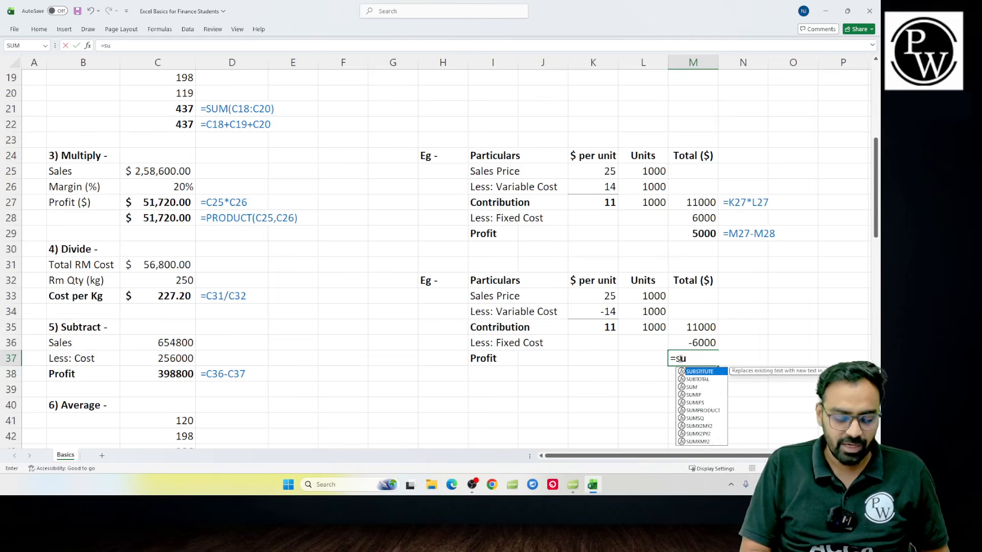
{"action": "key", "text": "Up"}
{"action": "key", "text": "shift+Up"}
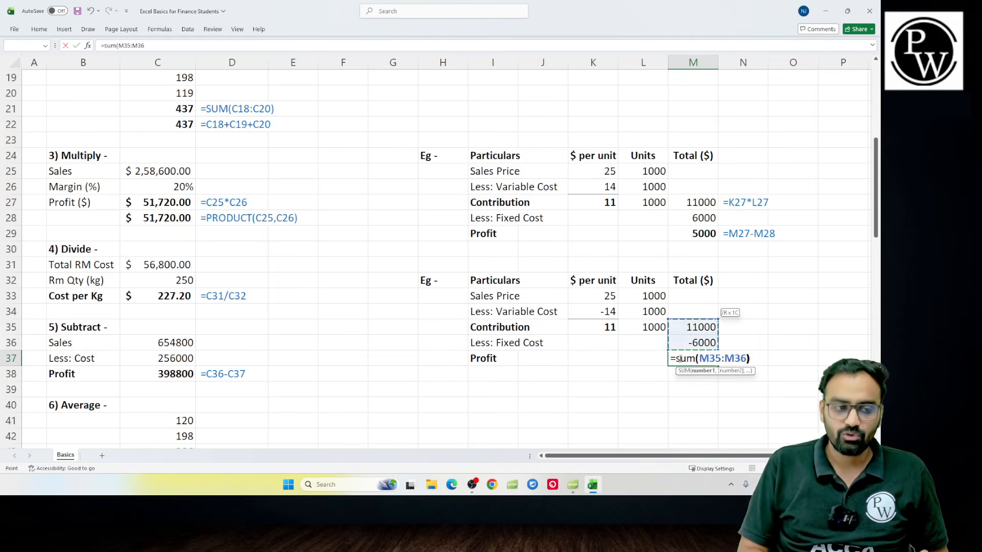
{"action": "key", "text": "Return"}
{"action": "left_click", "coordinate": [679, 358]}
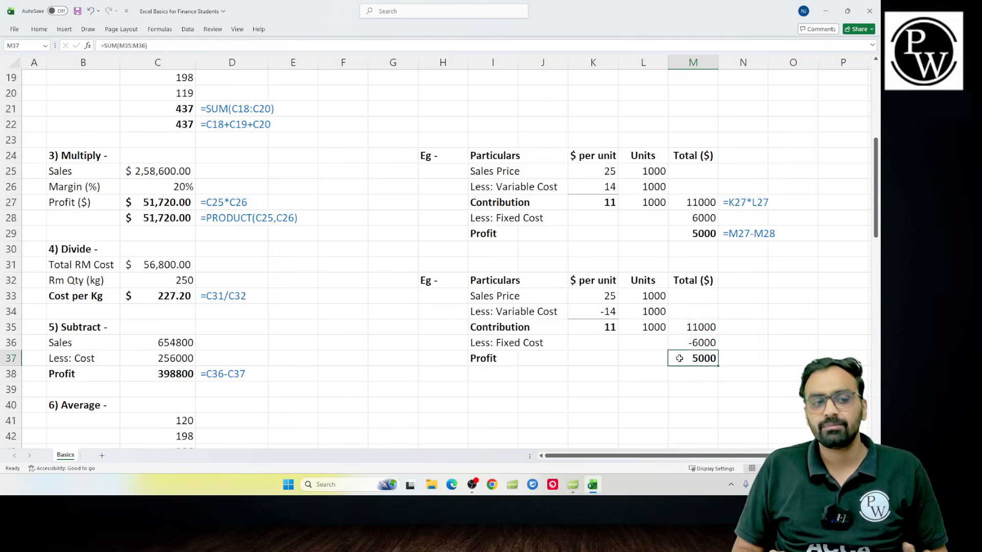
- Copy the Profit formula from M37 and show it as the text note =SUM(M35:M36) in N37
{"action": "double_click", "coordinate": [679, 358]}
{"action": "key", "text": "ctrl+c"}
{"action": "key", "text": "Tab"}
{"action": "type", "text": "'"}
{"action": "key", "text": "ctrl+v"}
{"action": "key", "text": "Return"}
- Copy the total Contribution formula from M35 and show it as the text note =K35*L35 in N35
{"action": "key", "text": "Up"}
{"action": "key", "text": "Up"}
{"action": "key", "text": "Up"}
{"action": "key", "text": "F2"}
{"action": "key", "text": "shift+Home"}
{"action": "key", "text": "ctrl+c"}
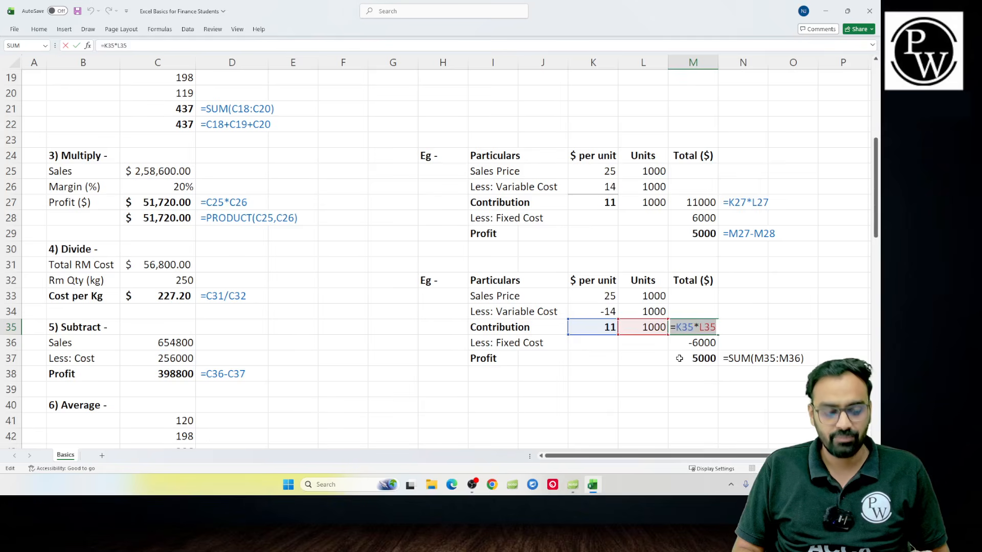
{"action": "key", "text": "Tab"}
{"action": "type", "text": "'"}
{"action": "key", "text": "ctrl+v"}
{"action": "key", "text": "Return"}
- Copy the formatting of the notes in N27:N29 onto the second table's formula notes in N35:N37
{"action": "key", "text": "Up"}
{"action": "key", "text": "Right"}
{"action": "key", "text": "ctrl+Up"}
{"action": "key", "text": "shift+Up"}
{"action": "key", "text": "shift+Up"}
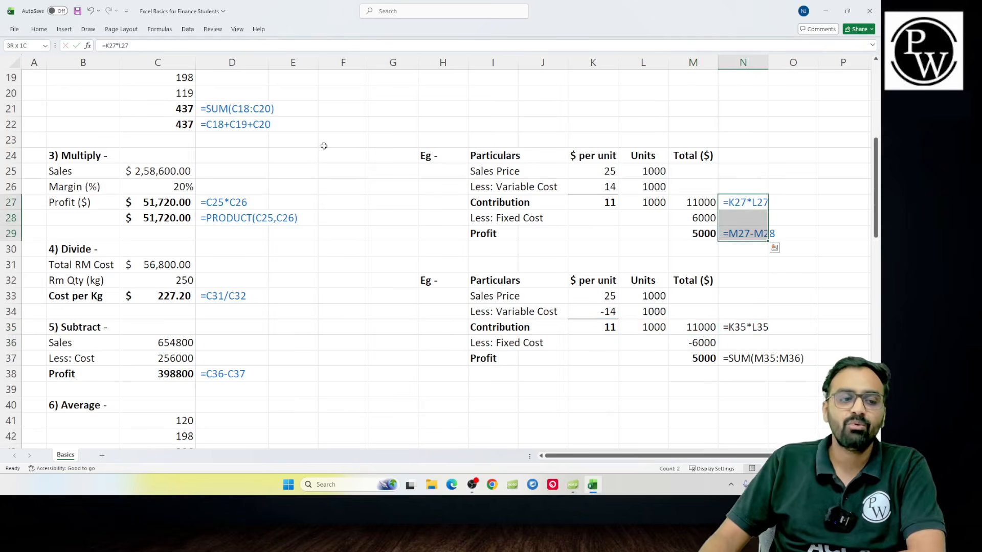
{"action": "left_click", "coordinate": [39, 29]}
{"action": "left_click", "coordinate": [54, 67]}
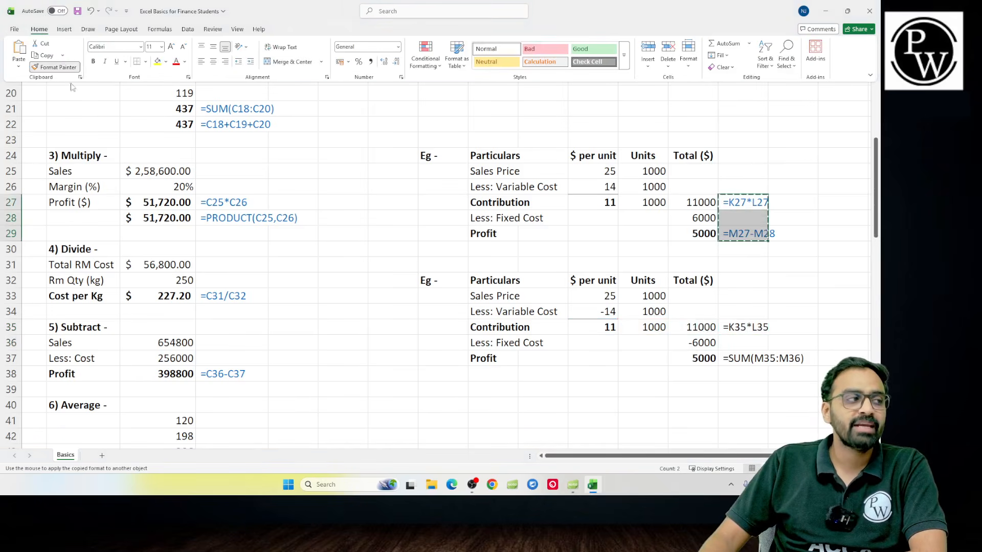
{"action": "left_click", "coordinate": [736, 328]}
{"action": "left_click", "coordinate": [659, 364]}
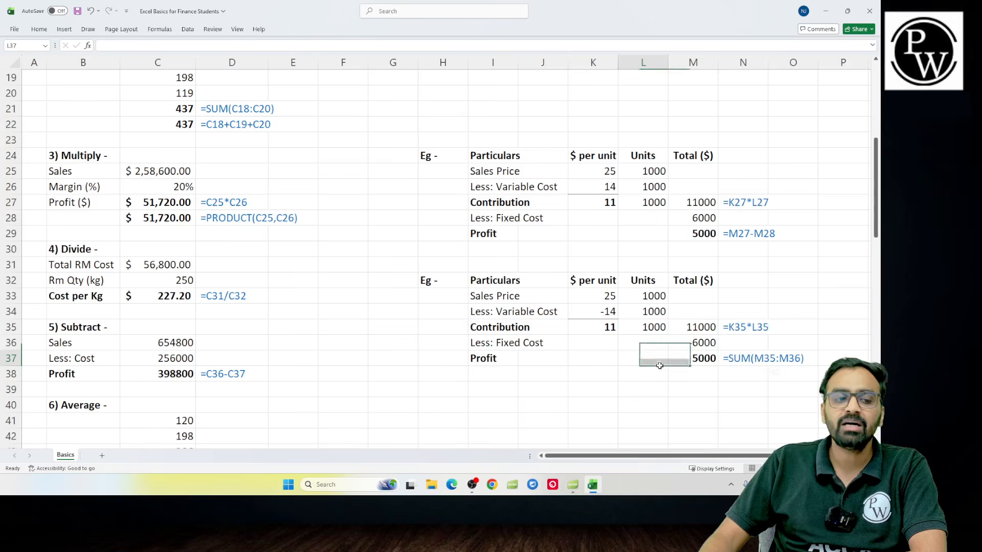
- Review the first table's Variable Cost in K26 and the per-unit Contribution formula in K27
{"action": "left_click", "coordinate": [585, 188]}
{"action": "left_click", "coordinate": [591, 202]}
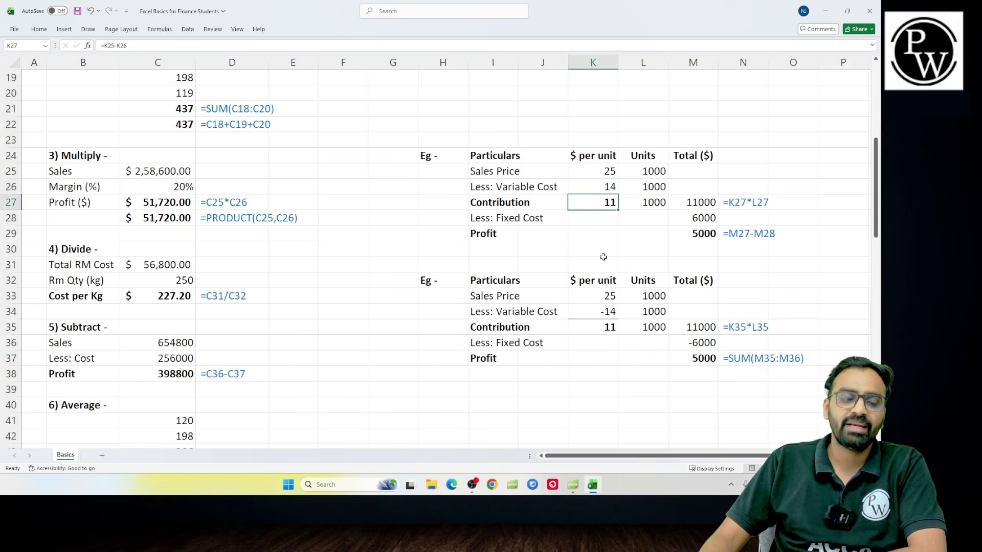
{"action": "key", "text": "F2"}
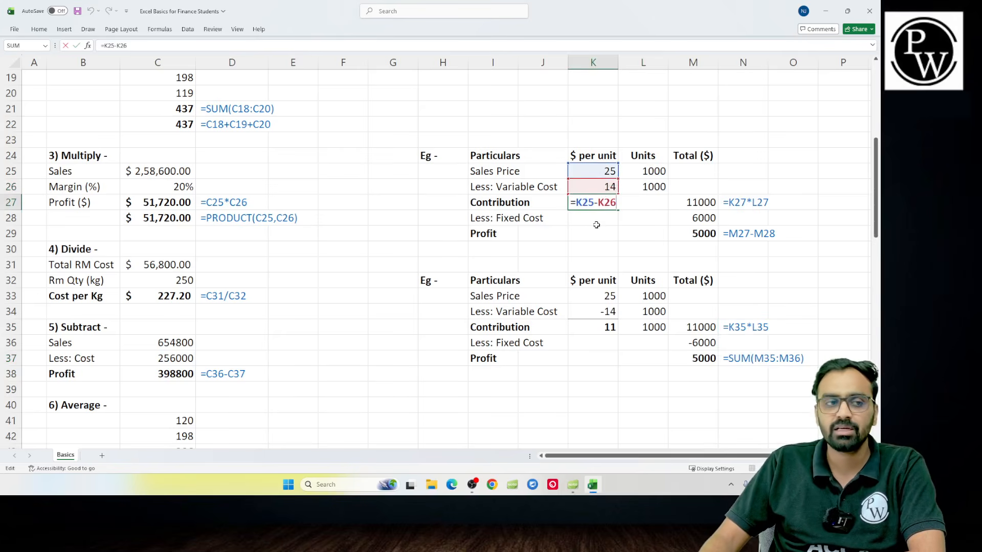
{"action": "key", "text": "Return"}
- Review the second table's Variable Cost in K34, the per-unit Contribution formula in K35 and the total Profit formula in M37
{"action": "key", "text": "Down"}
{"action": "key", "text": "Down"}
{"action": "key", "text": "Down"}
{"action": "key", "text": "Down"}
{"action": "key", "text": "Down"}
{"action": "key", "text": "Down"}
{"action": "key", "text": "Down"}
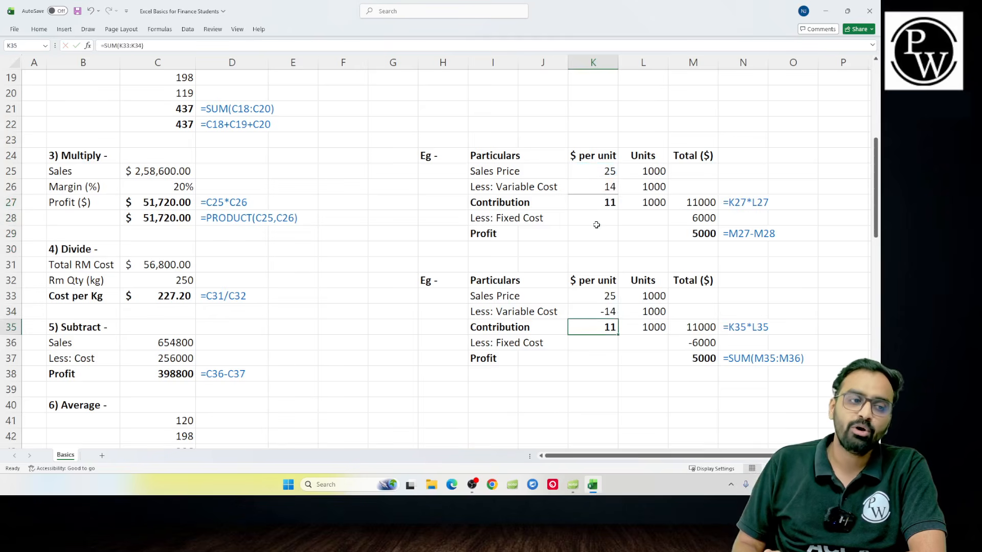
{"action": "left_click", "coordinate": [596, 316]}
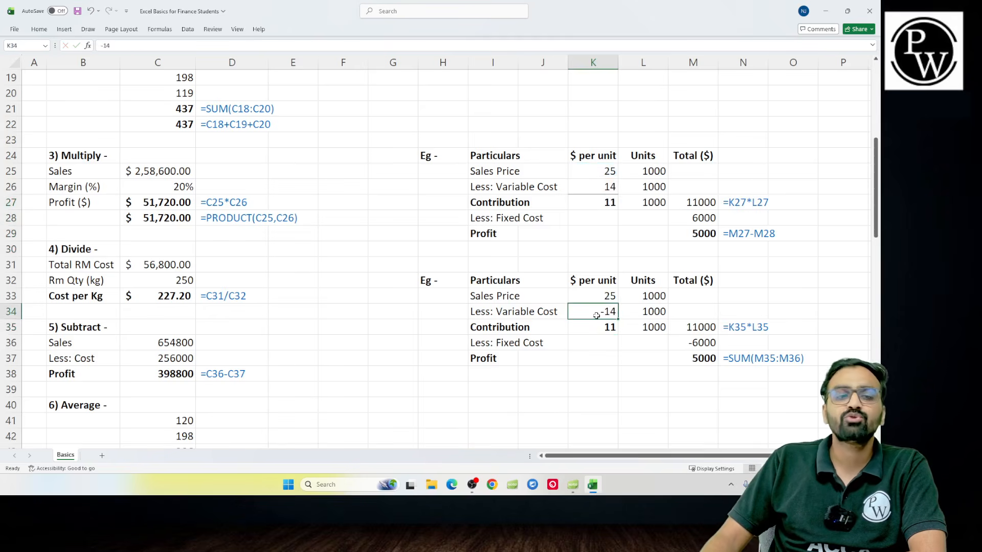
{"action": "left_click", "coordinate": [594, 323]}
{"action": "key", "text": "alt+equal"}
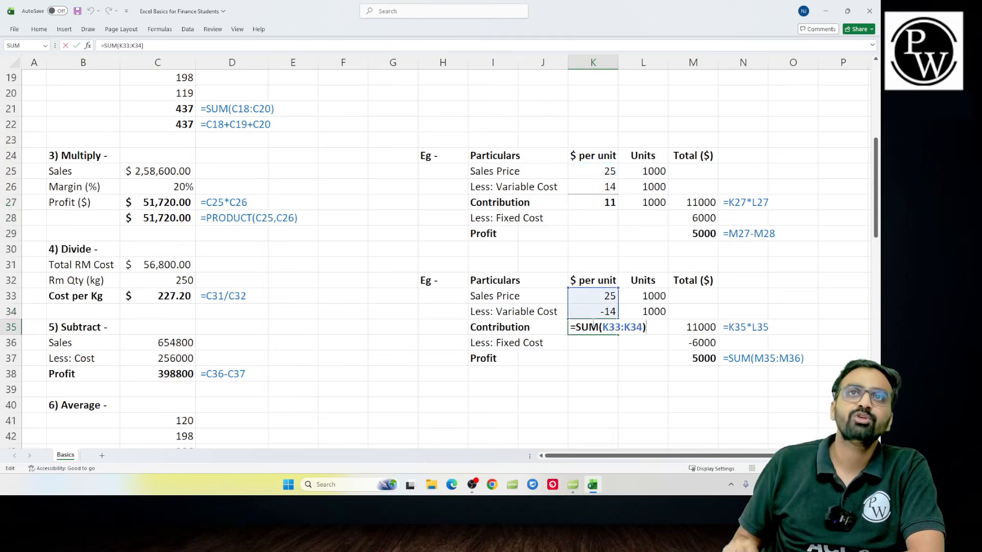
{"action": "key", "text": "Return"}
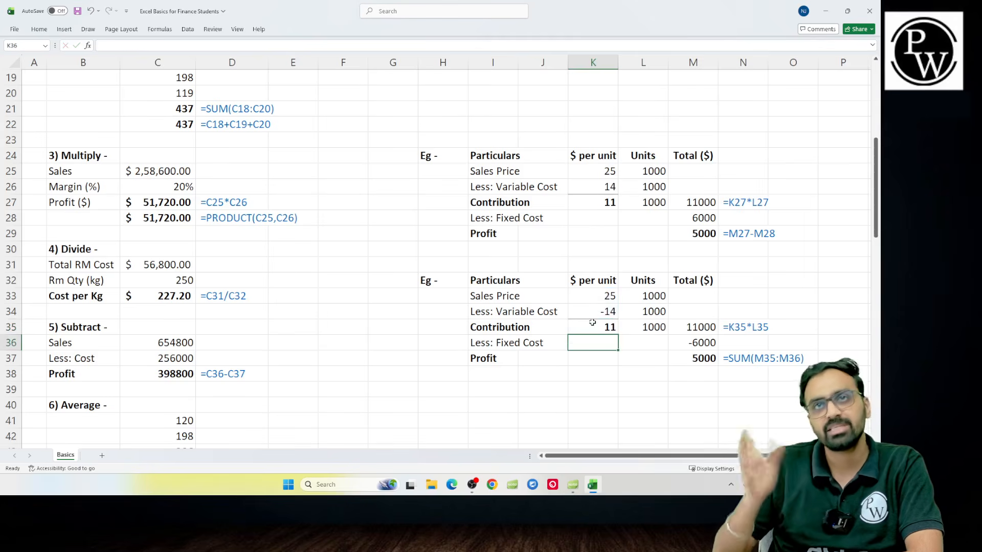
{"action": "left_click", "coordinate": [592, 323]}
{"action": "left_click", "coordinate": [699, 360]}
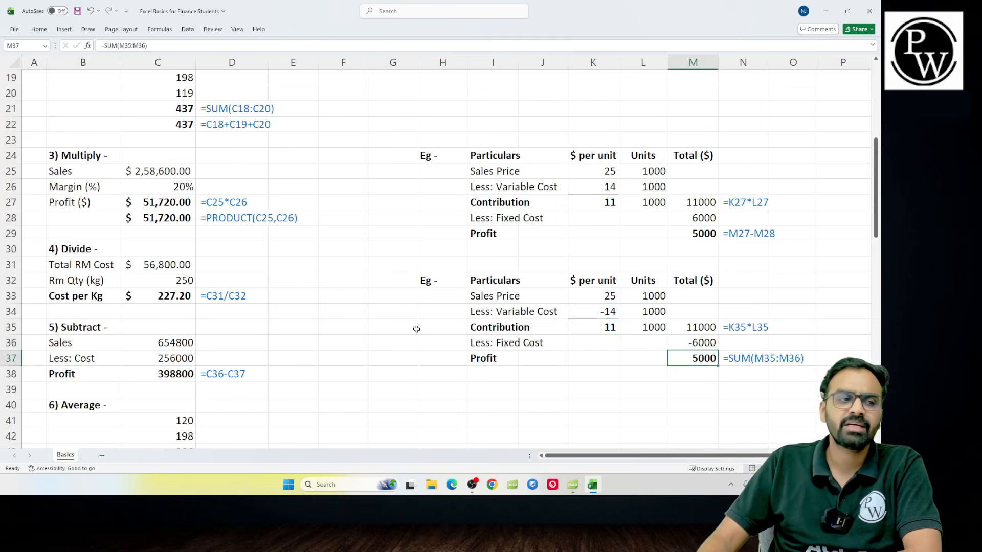
- Compare the two contribution tables by examining the per-unit Contribution formulas in K27 and K35 and the Variable Cost in K34
{"action": "left_click_drag", "start_coordinate": [441, 278], "coordinate": [706, 360]}
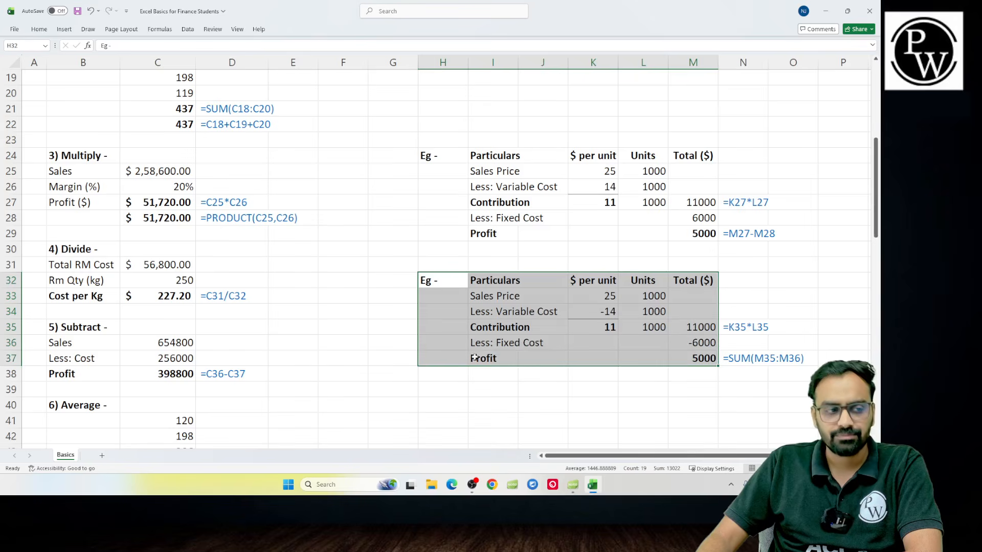
{"action": "left_click_drag", "start_coordinate": [569, 177], "coordinate": [597, 193]}
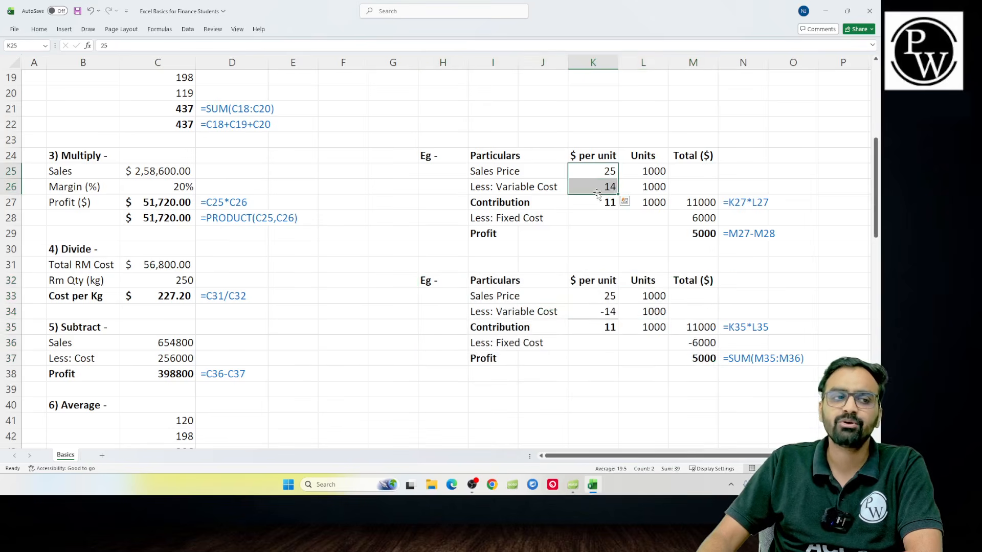
{"action": "left_click", "coordinate": [589, 207]}
{"action": "double_click", "coordinate": [589, 207]}
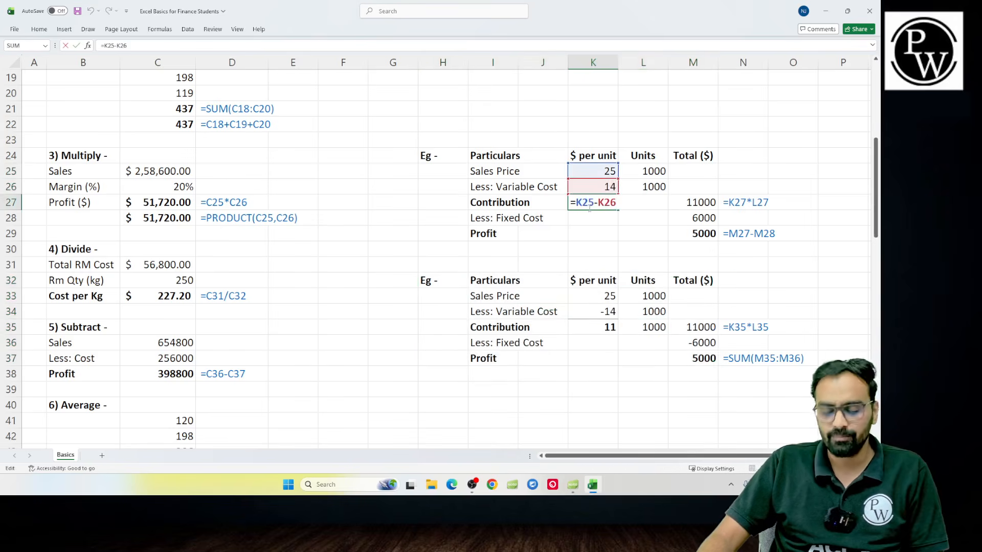
{"action": "key", "text": "Return"}
{"action": "left_click", "coordinate": [612, 310]}
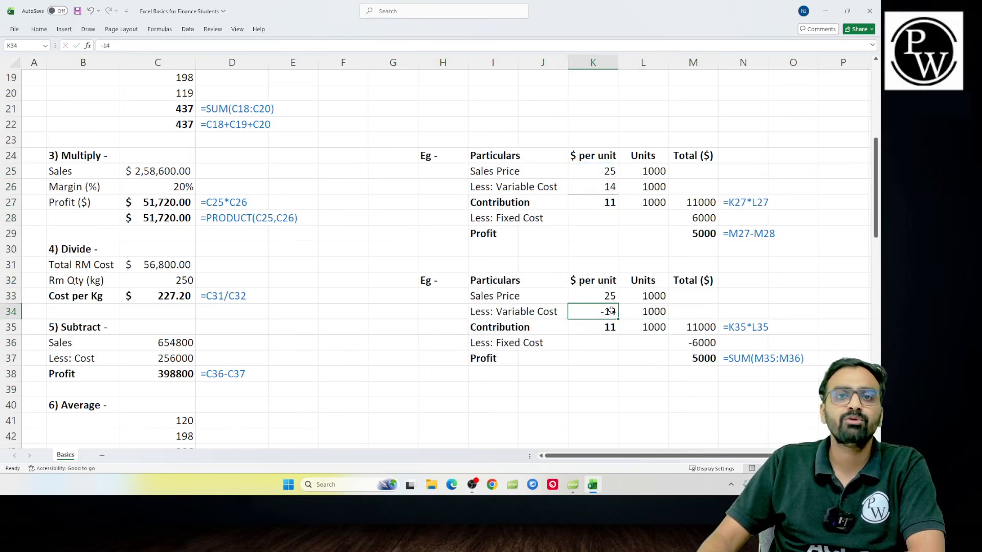
{"action": "left_click", "coordinate": [600, 326]}
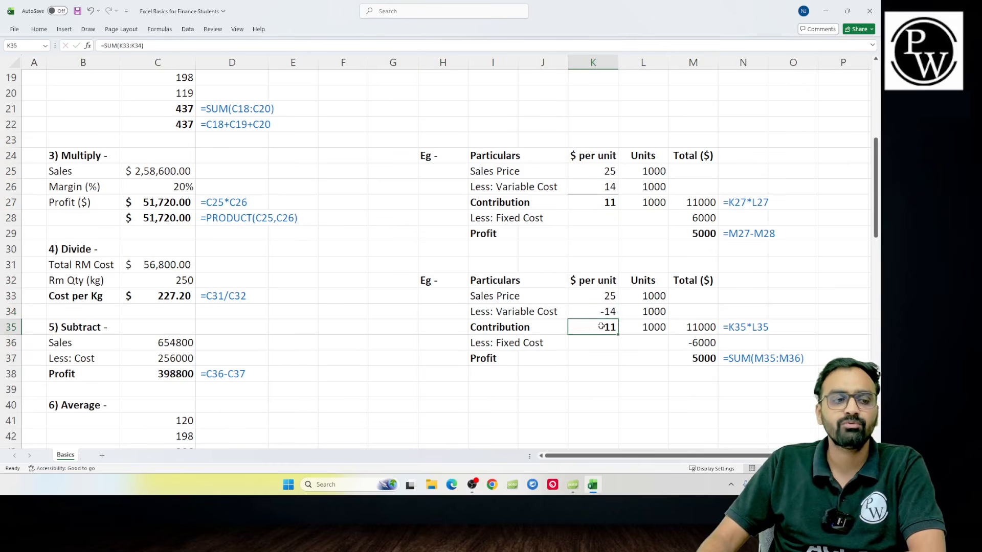
- Switch to the lecture slides, advance to the Averages topic with the AVERAGE syntax, and return to the Excel workbook
{"action": "left_click", "coordinate": [579, 488]}
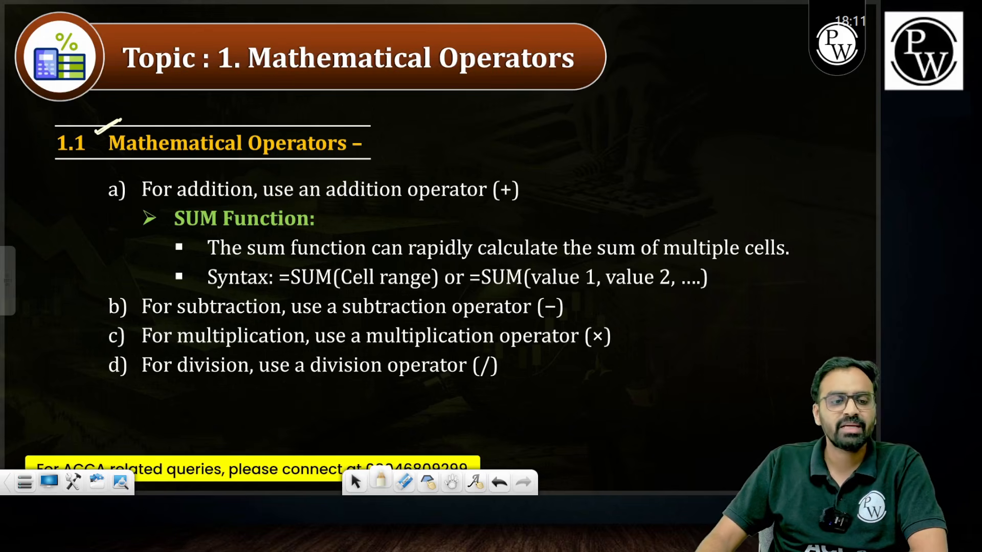
{"action": "key", "text": "Right"}
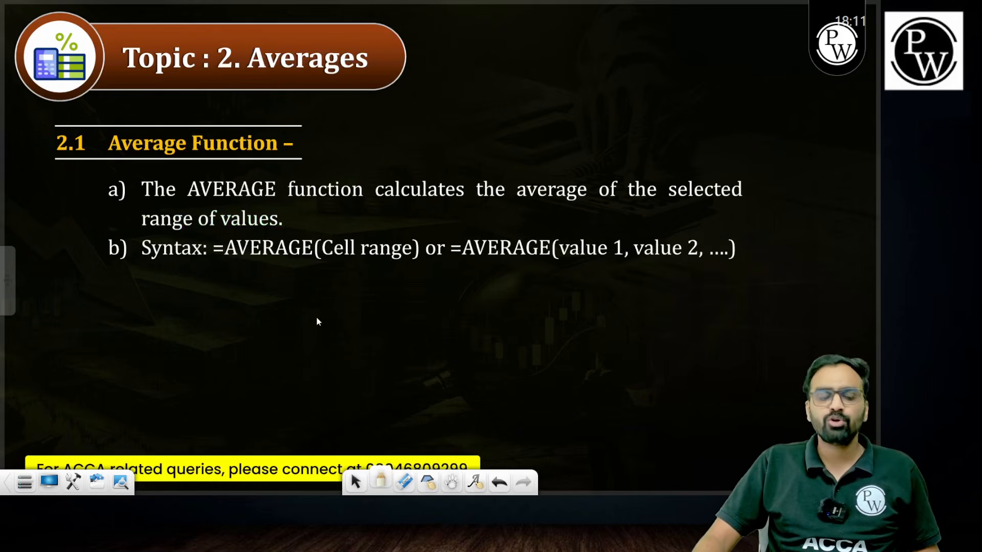
{"action": "key", "text": "alt+Tab"}
- Re-enter the formula =AVERAGE(C41:C46) in C47 for the numbers in the Average section
{"action": "scroll", "coordinate": [103, 358], "scroll_direction": "down", "scroll_amount": 4}
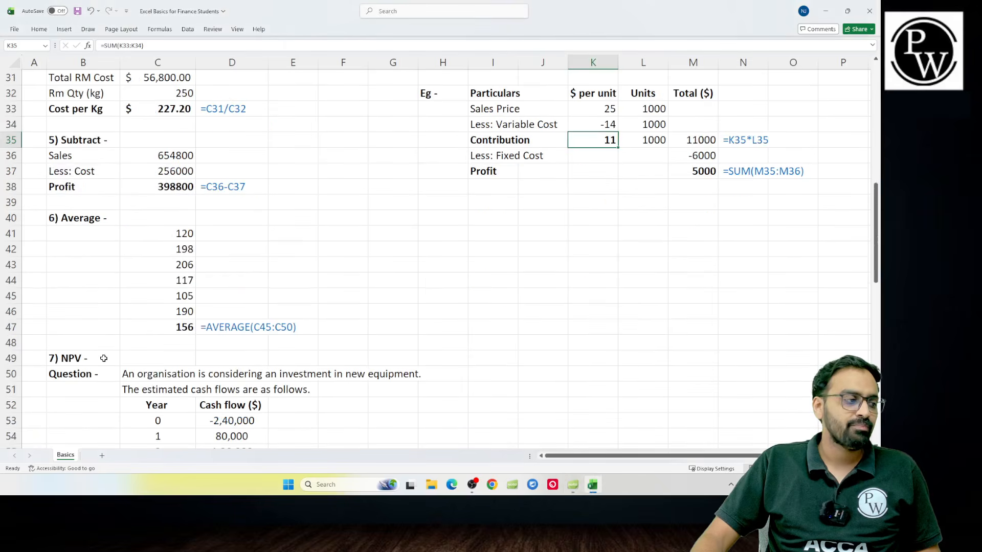
{"action": "left_click_drag", "start_coordinate": [168, 235], "coordinate": [160, 309]}
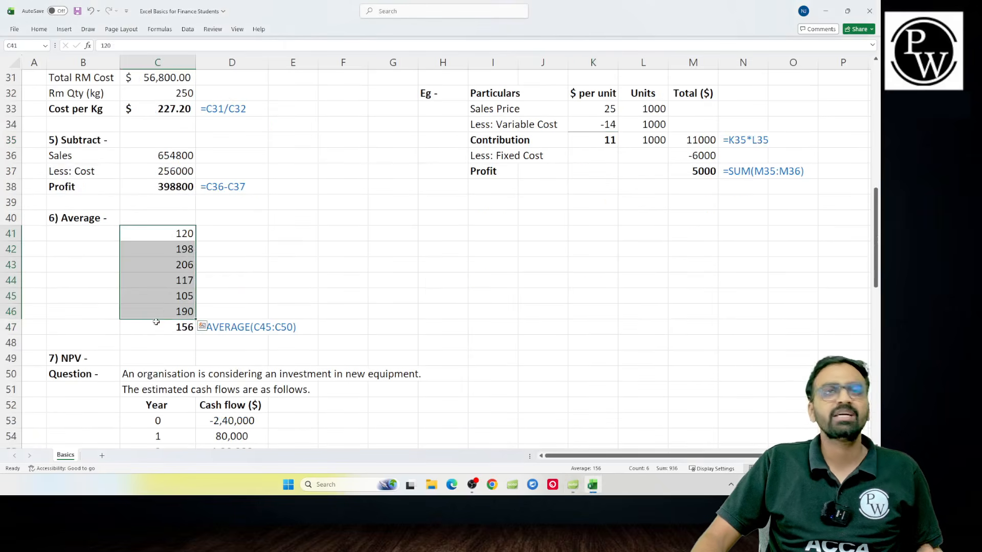
{"action": "left_click", "coordinate": [149, 322]}
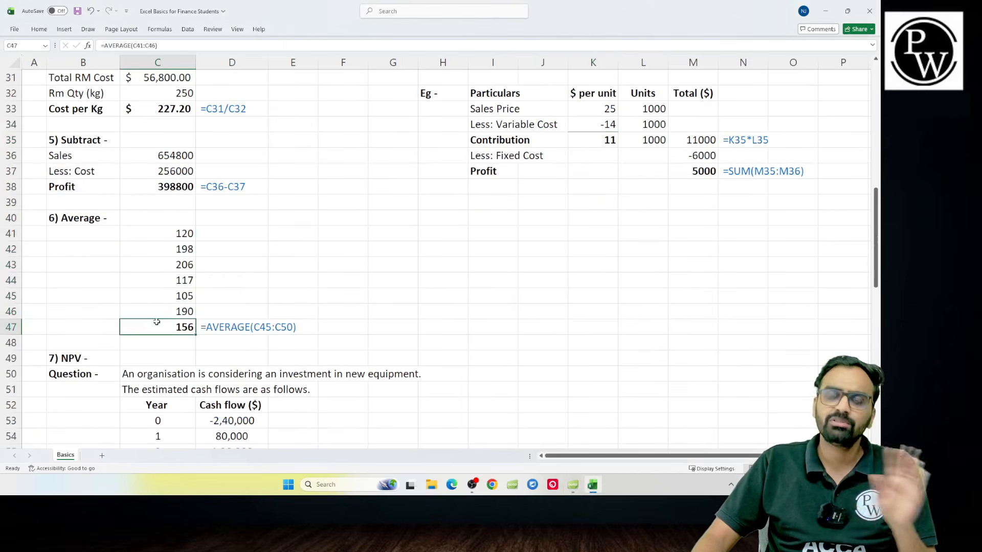
{"action": "type", "text": "=avera"}
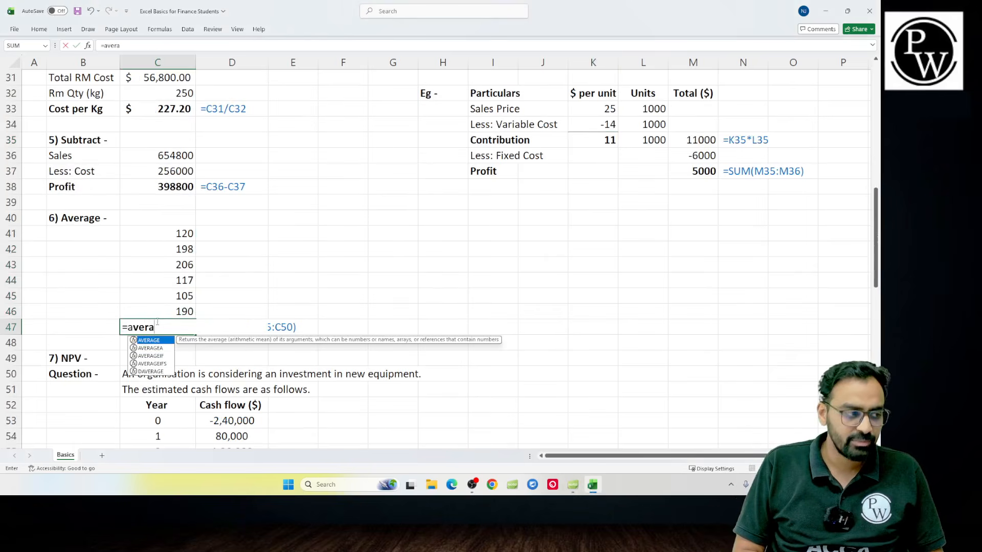
{"action": "type", "text": "ge("}
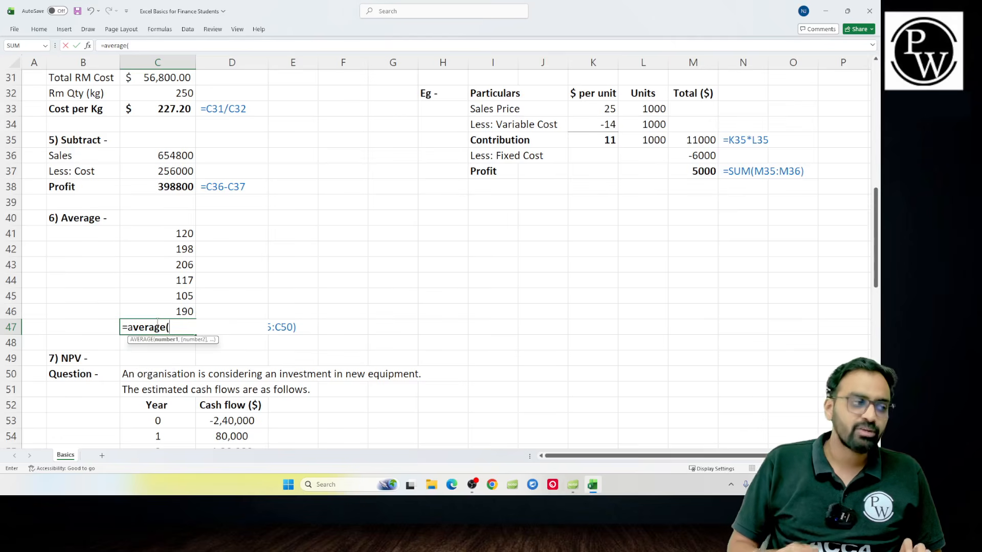
{"action": "key", "text": "Up"}
{"action": "key", "text": "shift+Up"}
{"action": "key", "text": "shift+Up"}
{"action": "key", "text": "shift+Up"}
{"action": "key", "text": "shift+Up"}
{"action": "key", "text": "shift+Up"}
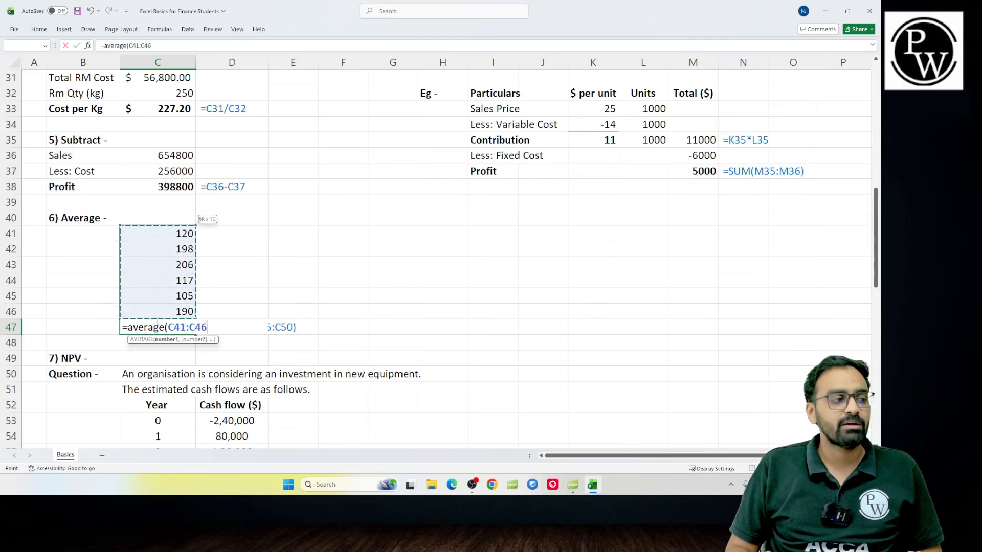
{"action": "type", "text": ")"}
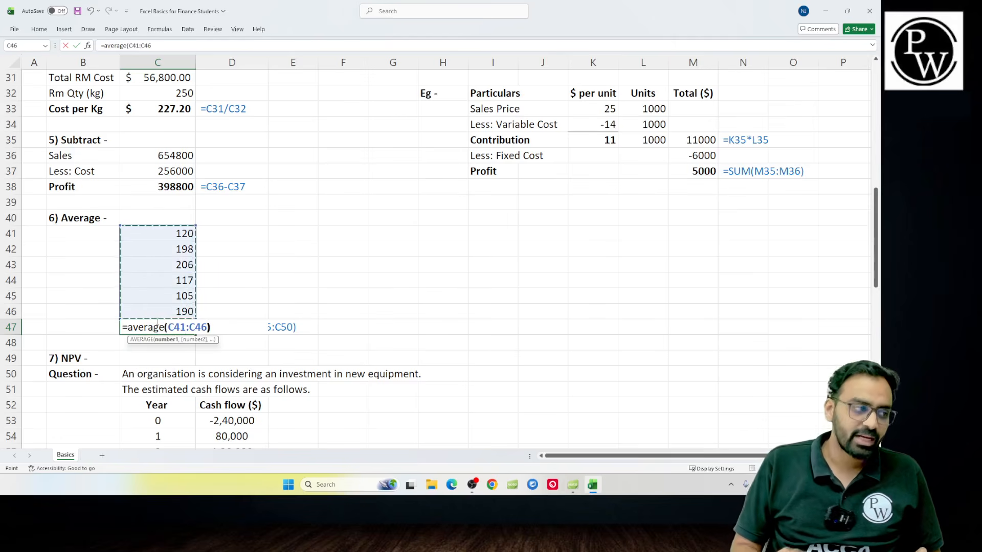
{"action": "key", "text": "Return"}
{"action": "left_click", "coordinate": [157, 323]}
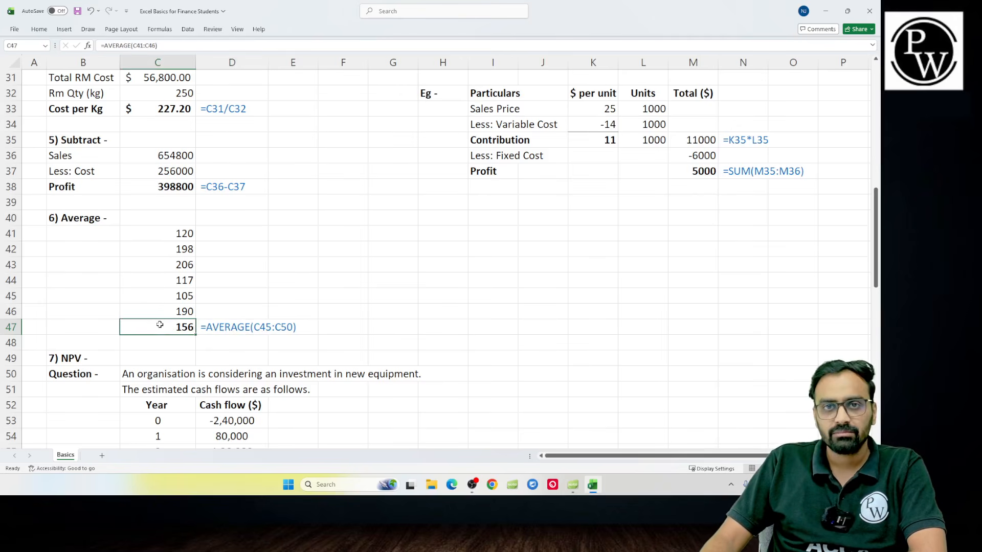
{"action": "left_click", "coordinate": [567, 479]}
{"action": "left_click", "coordinate": [849, 483]}
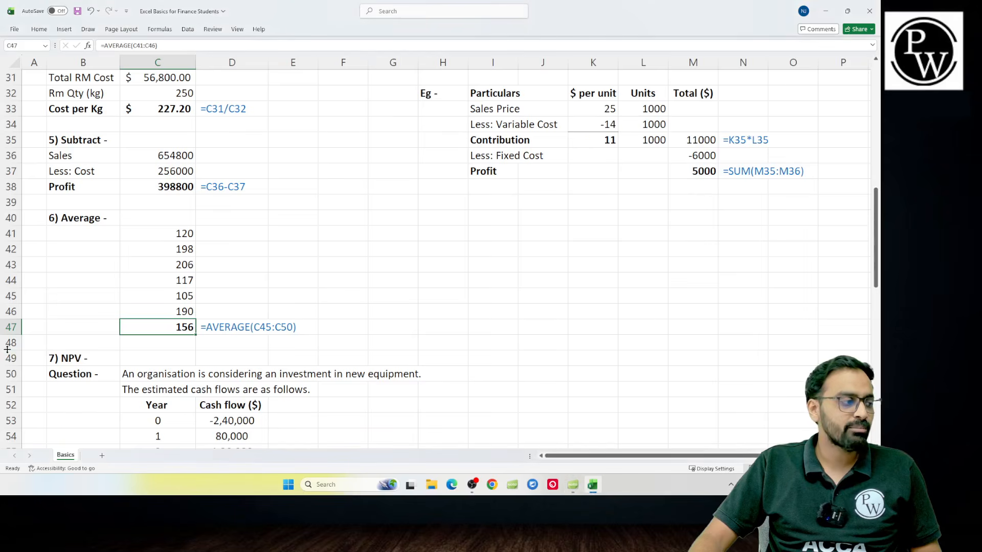
- Insert eight blank rows at row 48, between the Average and NPV sections
{"action": "left_click", "coordinate": [10, 343]}
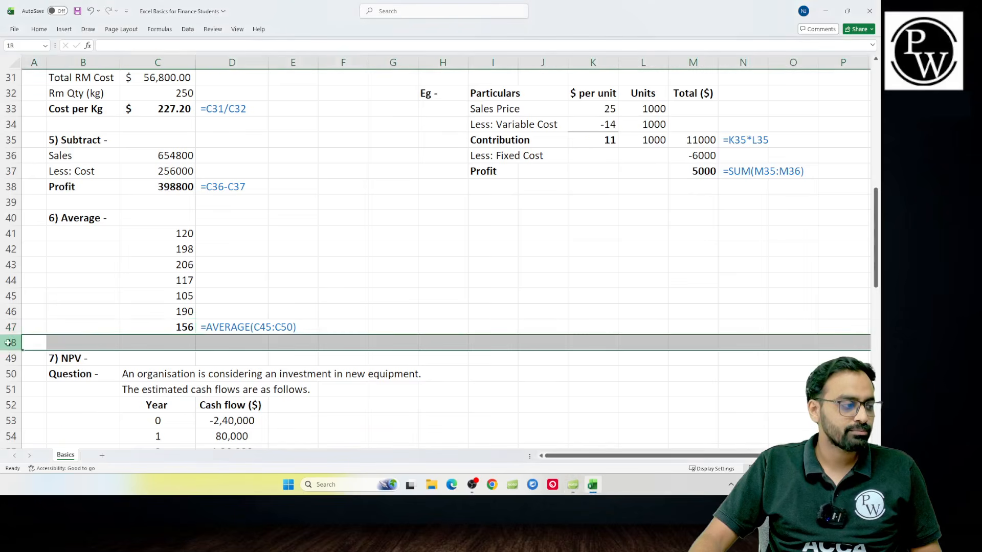
{"action": "key", "text": "ctrl+shift+plus"}
{"action": "key", "text": "ctrl+shift+plus"}
{"action": "key", "text": "ctrl+shift+plus"}
{"action": "key", "text": "ctrl+shift+plus"}
{"action": "key", "text": "ctrl+shift+plus"}
{"action": "key", "text": "ctrl+shift+plus"}
{"action": "key", "text": "ctrl+shift+plus"}
{"action": "key", "text": "ctrl+shift+plus"}
- Add the section heading "7) Square Root -" in B49
{"action": "key", "text": "Down"}
{"action": "key", "text": "Right"}
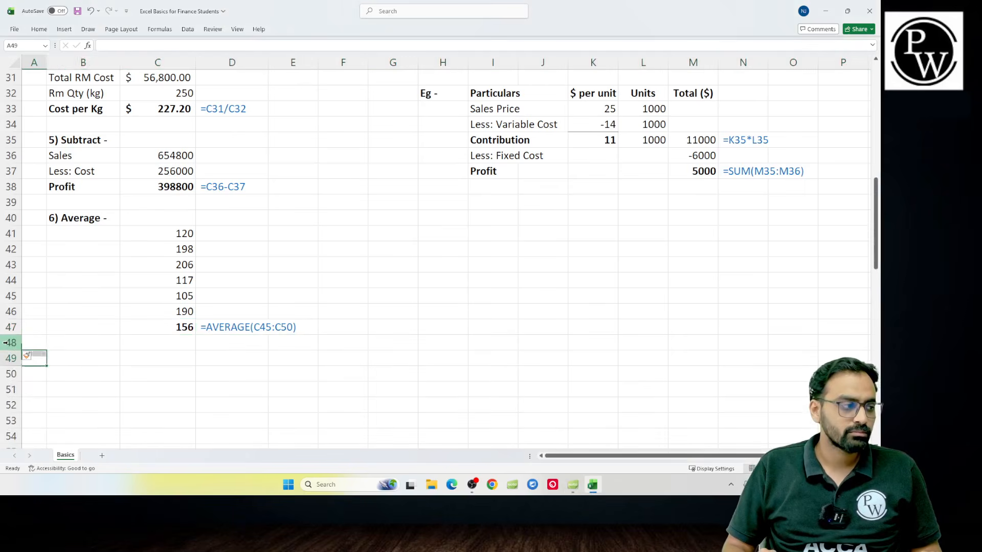
{"action": "type", "text": "7) Square Root -"}
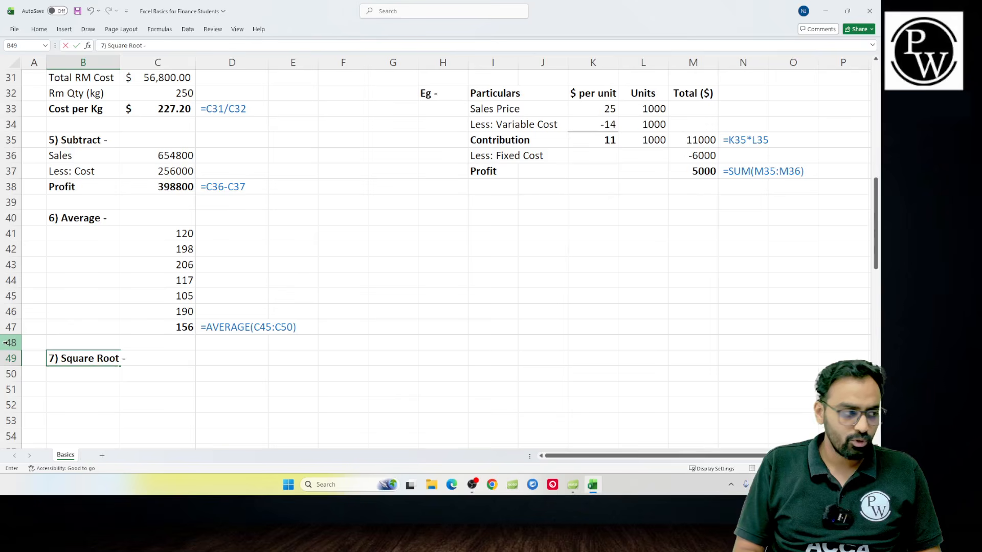
{"action": "key", "text": "Return"}
{"action": "key", "text": "Right"}
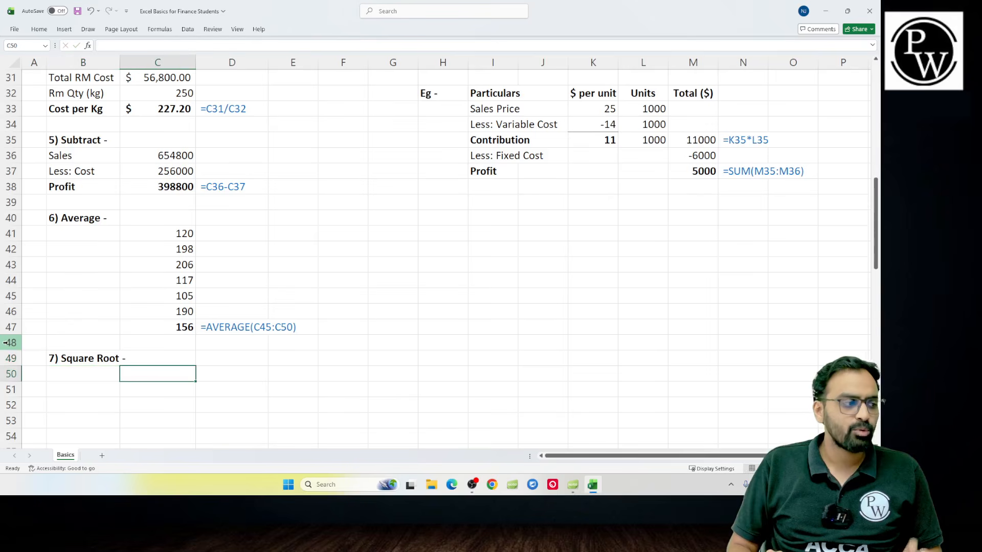
- Enter 125 in C50 and the question text "Find the square root of 125" in B50
{"action": "type", "text": "125"}
{"action": "key", "text": "Return"}
{"action": "key", "text": "Up"}
{"action": "key", "text": "Left"}
{"action": "type", "text": "Fi"}
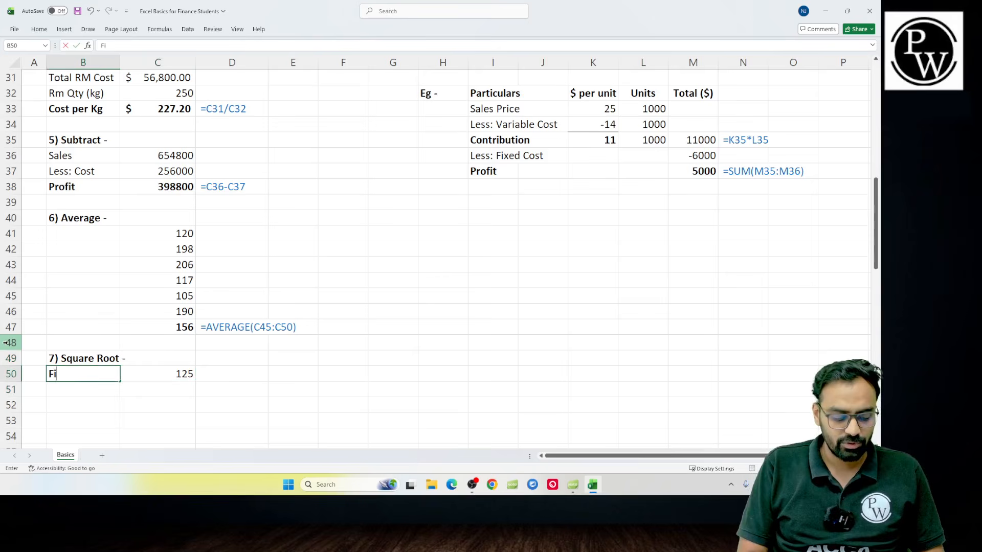
{"action": "type", "text": "nd the square "}
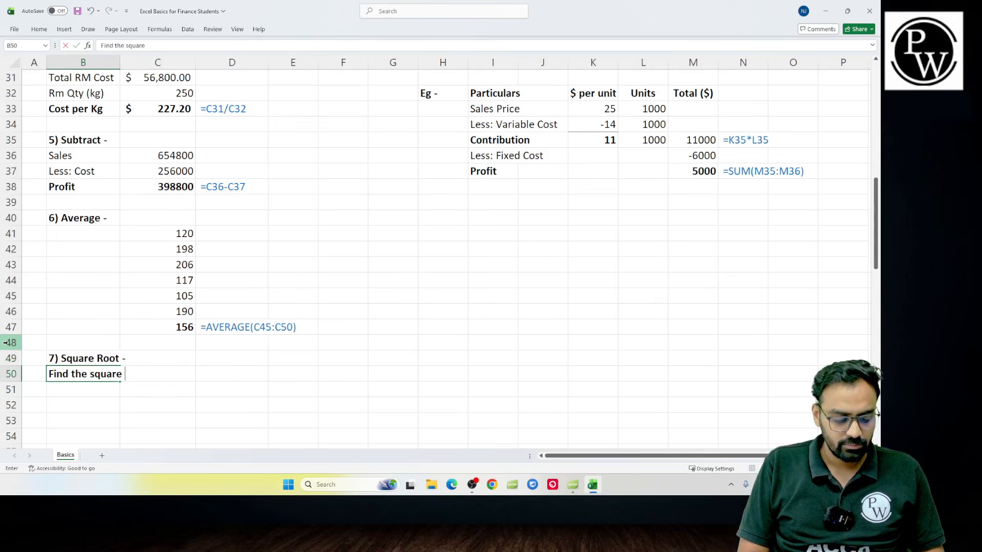
{"action": "type", "text": "root of 125"}
{"action": "key", "text": "Return"}
- Clear the number in C50 and add a full stop to the end of the square root question in B50
{"action": "key", "text": "Up"}
{"action": "key", "text": "Right"}
{"action": "key", "text": "BackSpace"}
{"action": "key", "text": "Return"}
{"action": "key", "text": "Left"}
{"action": "key", "text": "Up"}
{"action": "key", "text": "F2"}
{"action": "type", "text": "."}
{"action": "key", "text": "Return"}
{"action": "key", "text": "Up"}
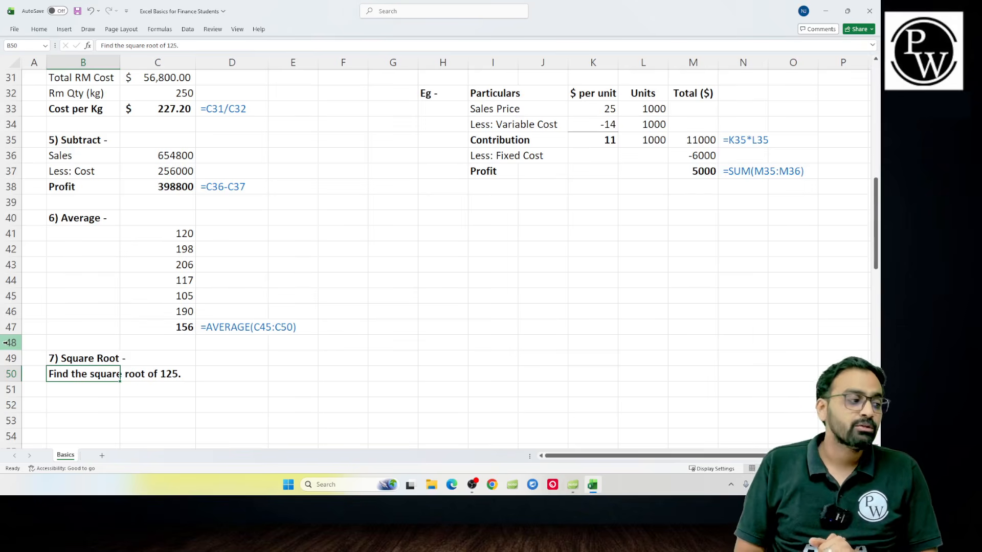
- Calculate the square root in C51 with the formula =SQRT(125)
{"action": "key", "text": "Down"}
{"action": "key", "text": "Right"}
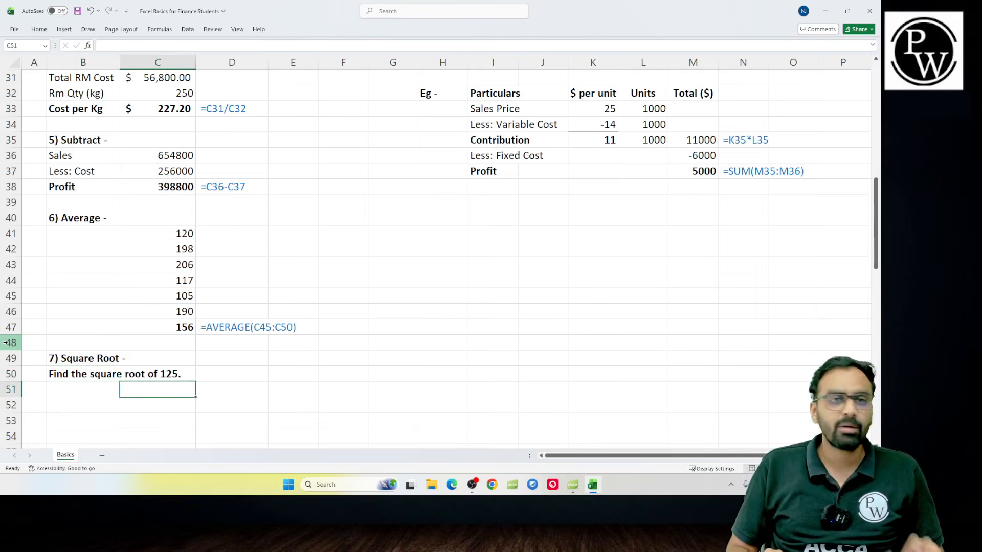
{"action": "type", "text": "=SQRT"}
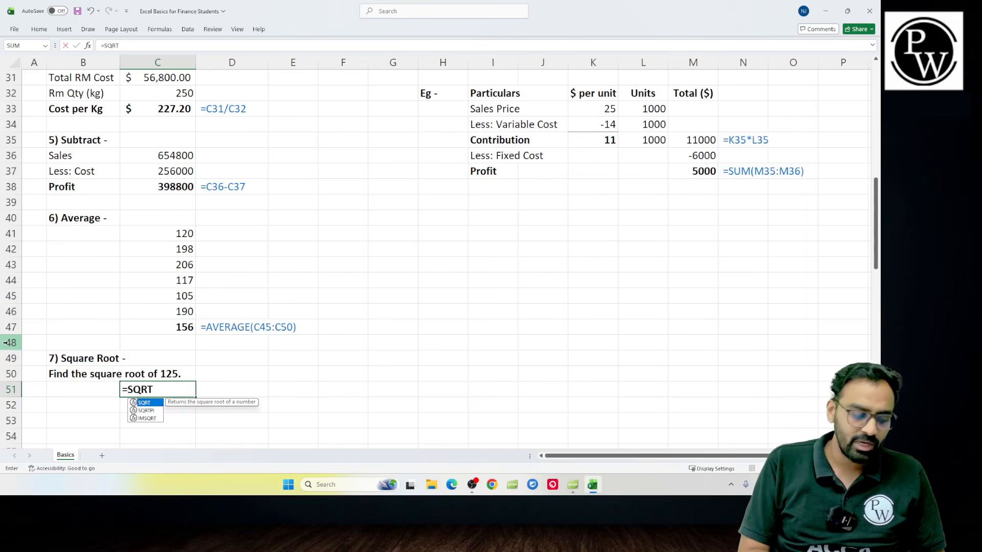
{"action": "type", "text": "("}
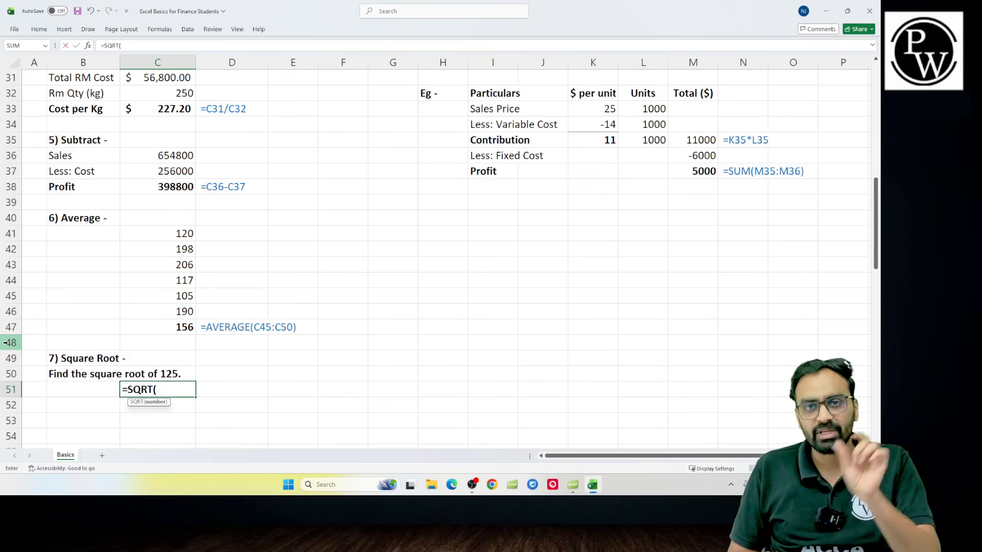
{"action": "type", "text": "12"}
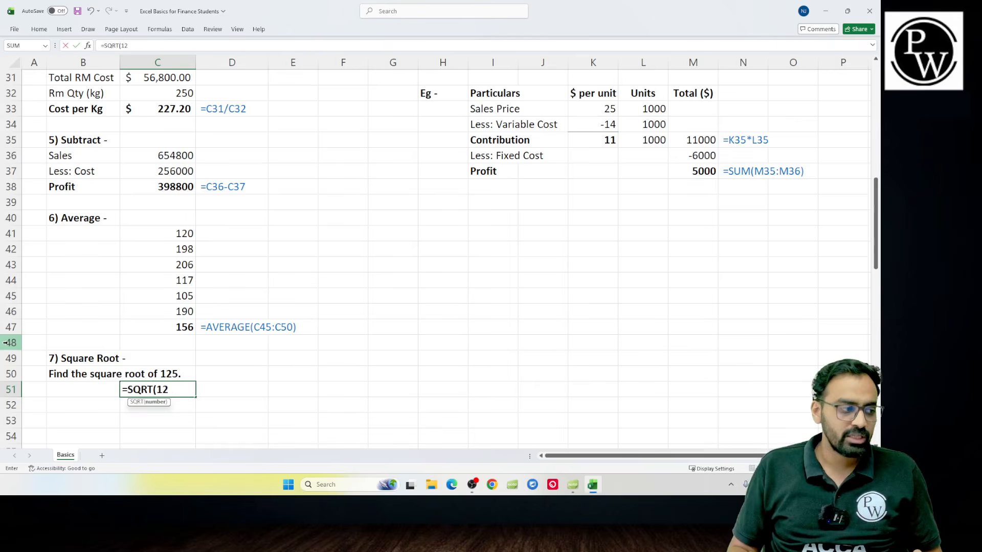
{"action": "type", "text": "5)"}
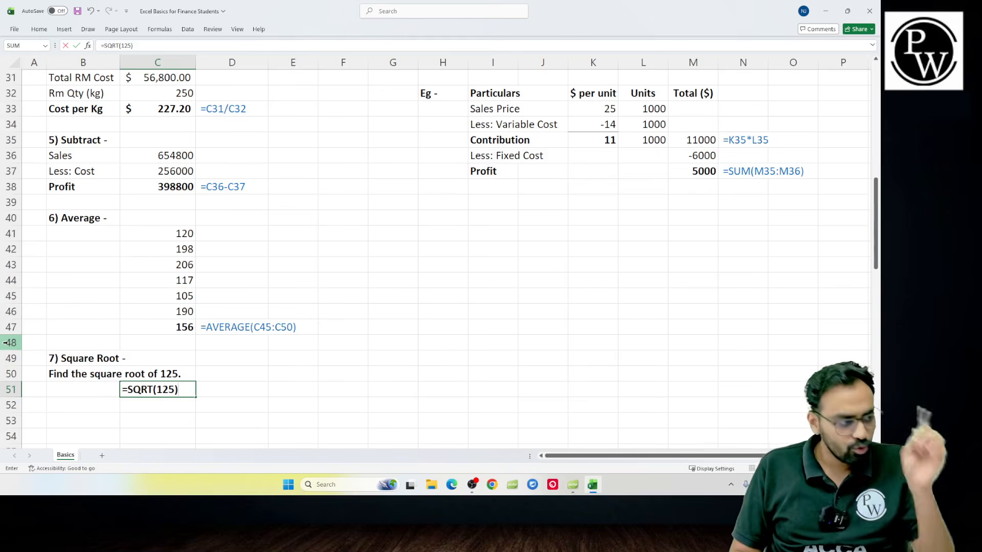
{"action": "key", "text": "Return"}
- Show the C51 formula as the text note =SQRT(125) in D51
{"action": "key", "text": "Up"}
{"action": "key", "text": "F2"}
{"action": "key", "text": "Tab"}
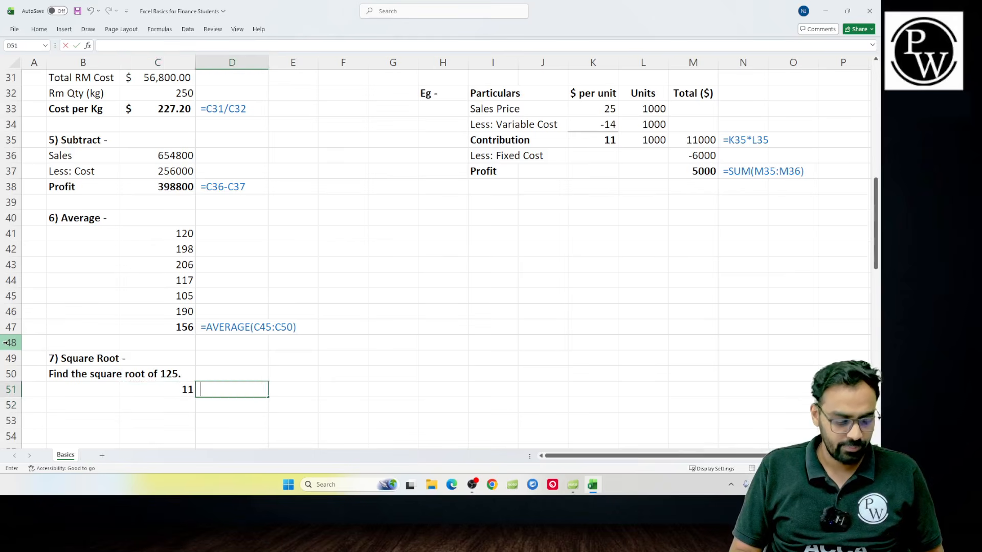
{"action": "type", "text": "=SQRT(125)"}
{"action": "key", "text": "Return"}
{"action": "key", "text": "Up"}
{"action": "key", "text": "F2"}
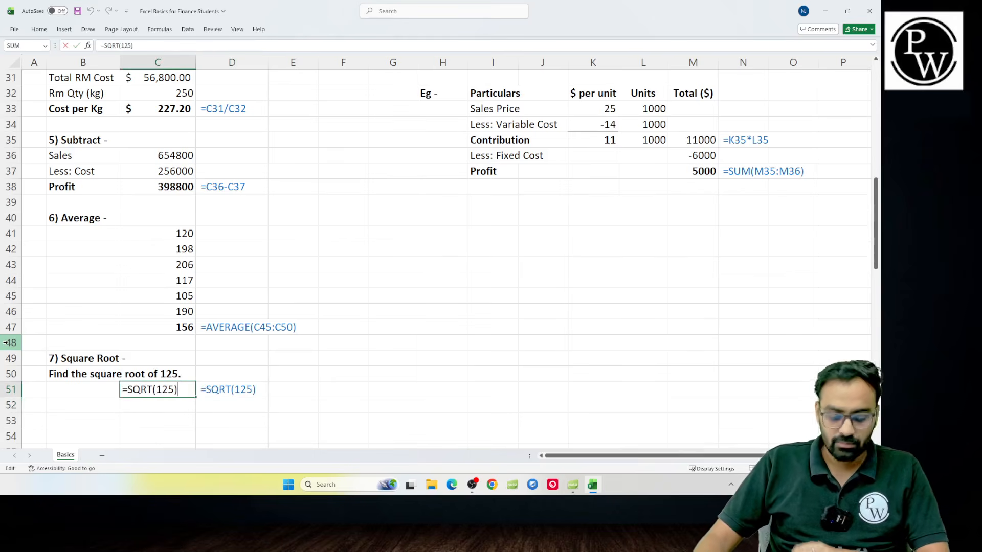
{"action": "key", "text": "Return"}
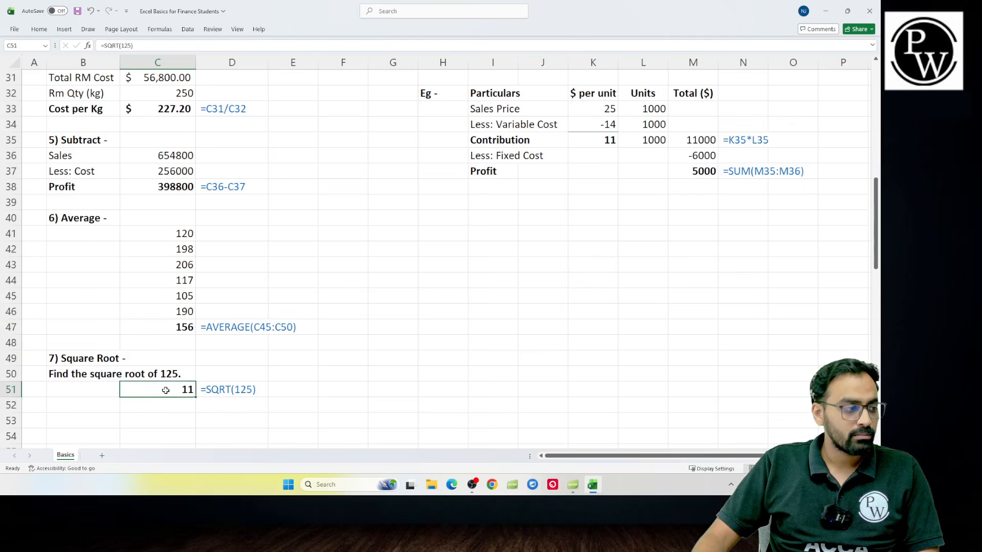
- Format the square root result in C51 with two decimal places
{"action": "left_click", "coordinate": [39, 29]}
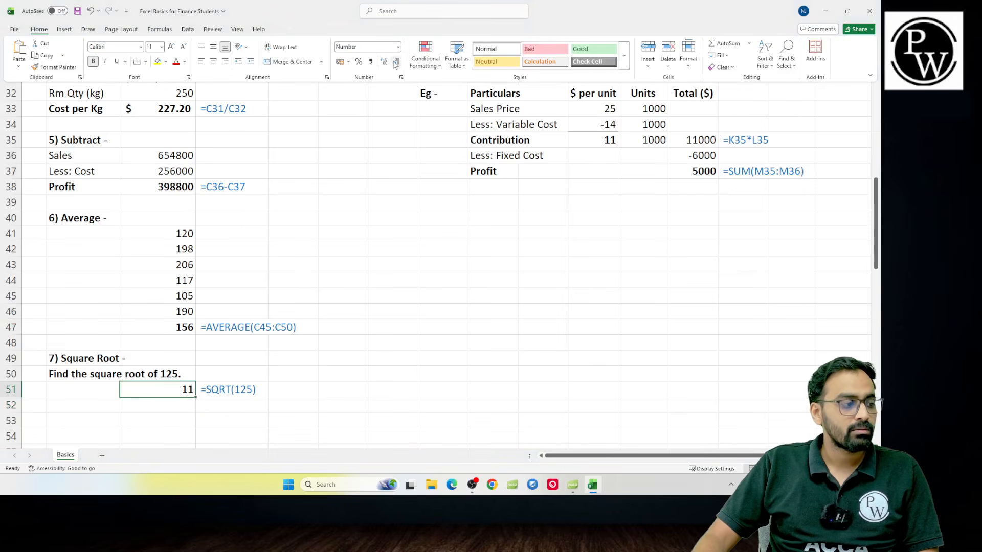
{"action": "left_click", "coordinate": [384, 63]}
{"action": "left_click", "coordinate": [385, 63]}
{"action": "left_click", "coordinate": [384, 63]}
{"action": "left_click", "coordinate": [396, 63]}
{"action": "left_click", "coordinate": [112, 381]}
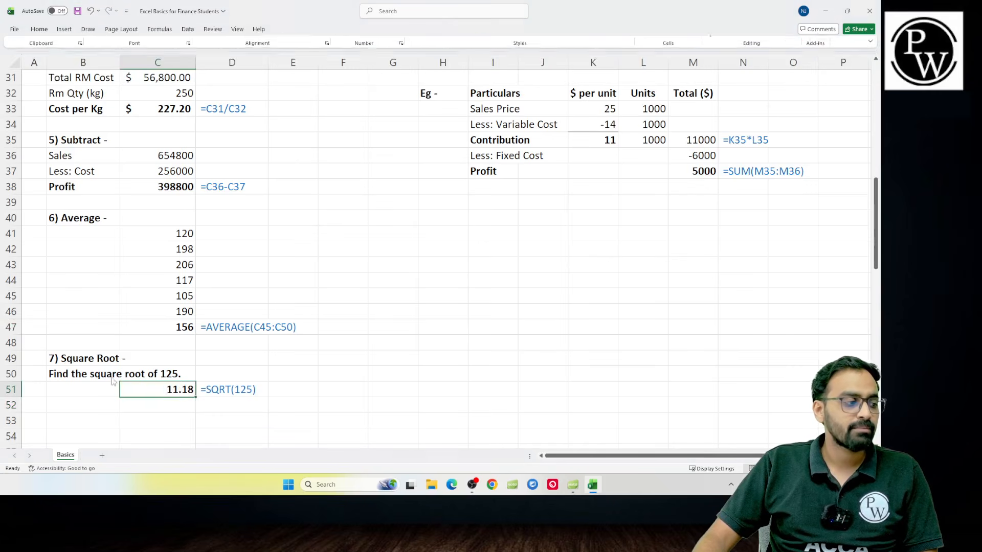
- Change the formula in C51 to =SQRT(225)
{"action": "double_click", "coordinate": [169, 390]}
{"action": "left_click", "coordinate": [165, 390]}
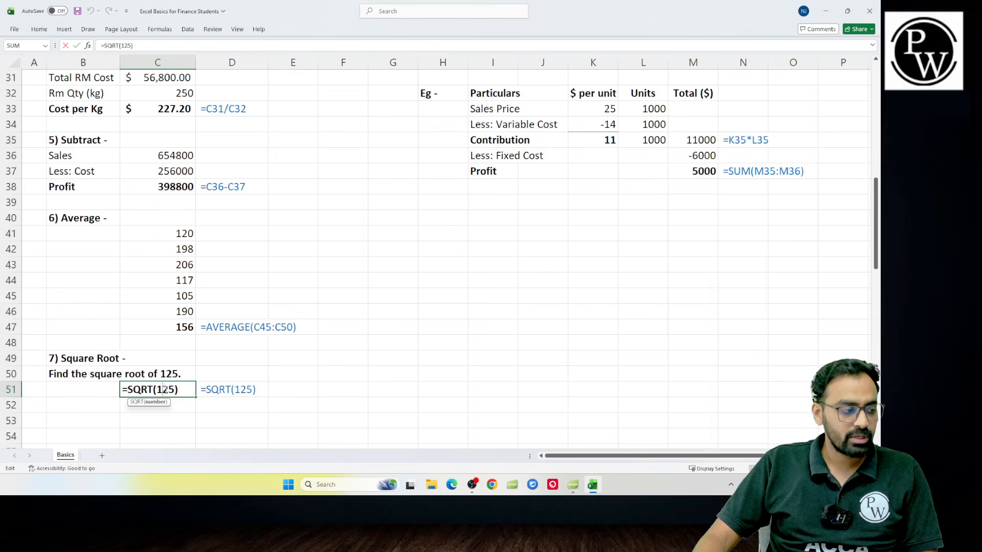
{"action": "key", "text": "BackSpace"}
{"action": "type", "text": "2"}
{"action": "key", "text": "Return"}
{"action": "left_click", "coordinate": [165, 389]}
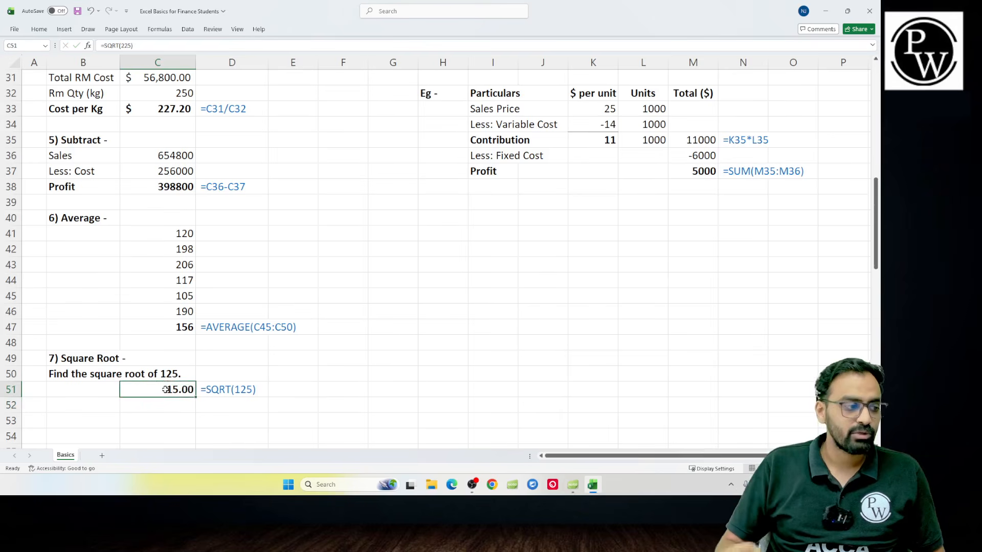
- Change the question text in B50 to "Find the square root of 225."
{"action": "left_click", "coordinate": [91, 377]}
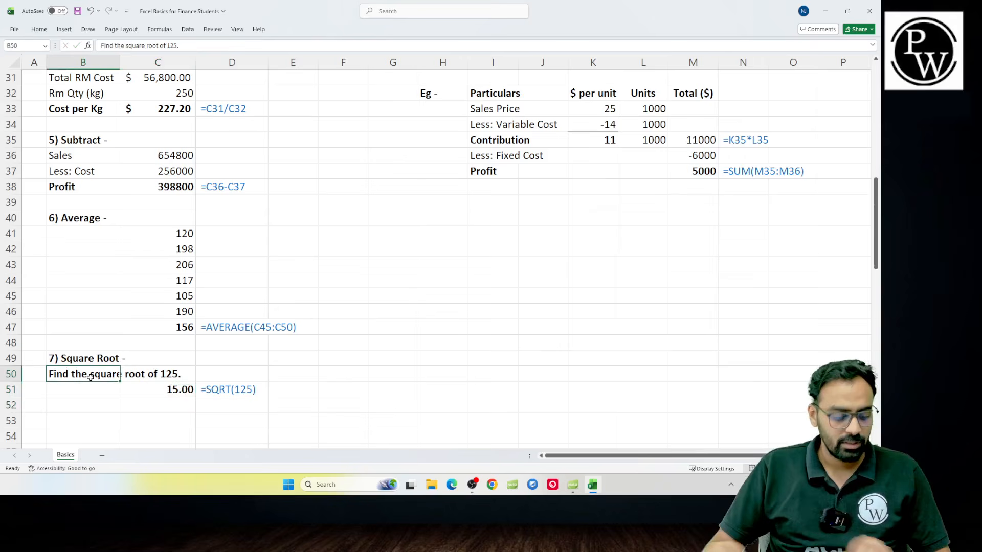
{"action": "key", "text": "F2"}
{"action": "key", "text": "Left"}
{"action": "key", "text": "Left"}
{"action": "key", "text": "Left"}
{"action": "key", "text": "BackSpace"}
{"action": "key", "text": "Return"}
{"action": "key", "text": "Up"}
{"action": "key", "text": "F2"}
{"action": "key", "text": "Left"}
{"action": "key", "text": "Left"}
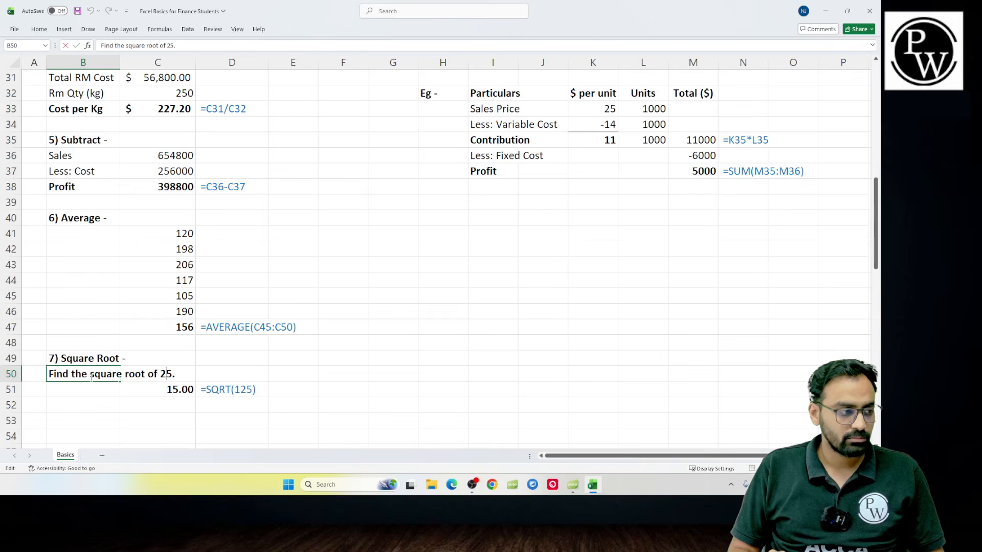
{"action": "type", "text": "2"}
- Update the formula note in D51 to =SQRT(225)
{"action": "key", "text": "Tab"}
{"action": "key", "text": "Tab"}
{"action": "key", "text": "Down"}
{"action": "key", "text": "F2"}
{"action": "key", "text": "Left"}
{"action": "key", "text": "Left"}
{"action": "key", "text": "Left"}
{"action": "key", "text": "BackSpace"}
{"action": "type", "text": "2"}
{"action": "key", "text": "Return"}
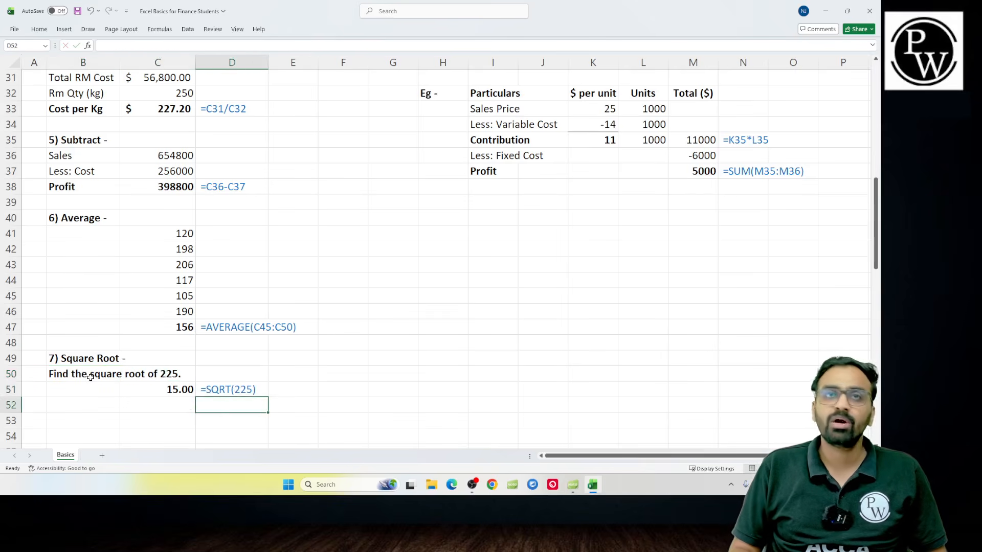
- Begin an alternative square root formula in C52 with =(225)^
{"action": "key", "text": "Left"}
{"action": "type", "text": "=("}
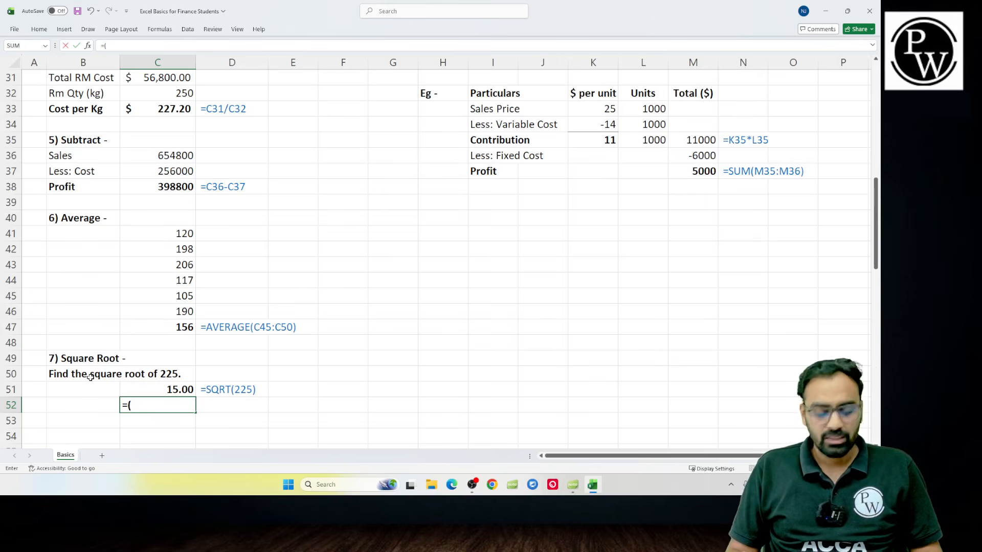
{"action": "type", "text": "225)"}
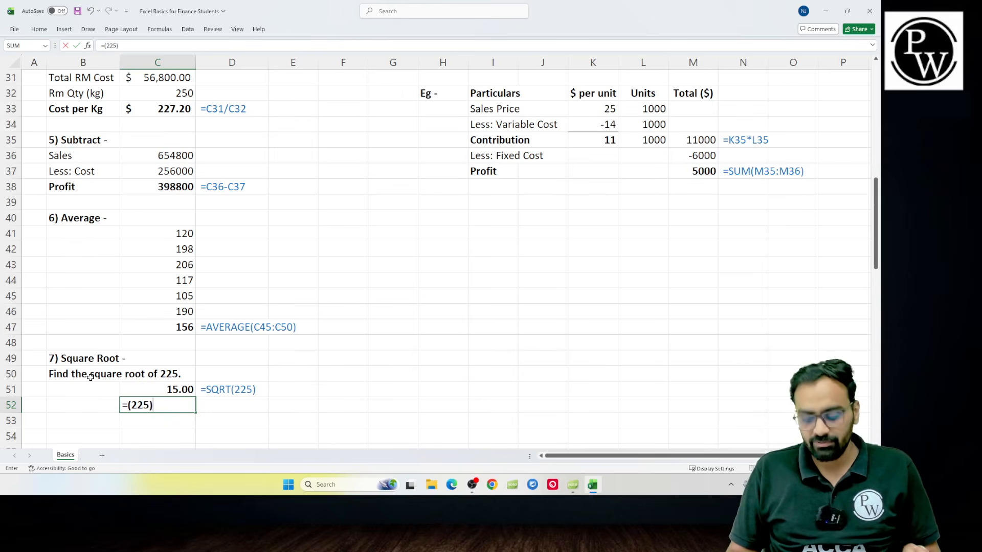
{"action": "type", "text": "^"}
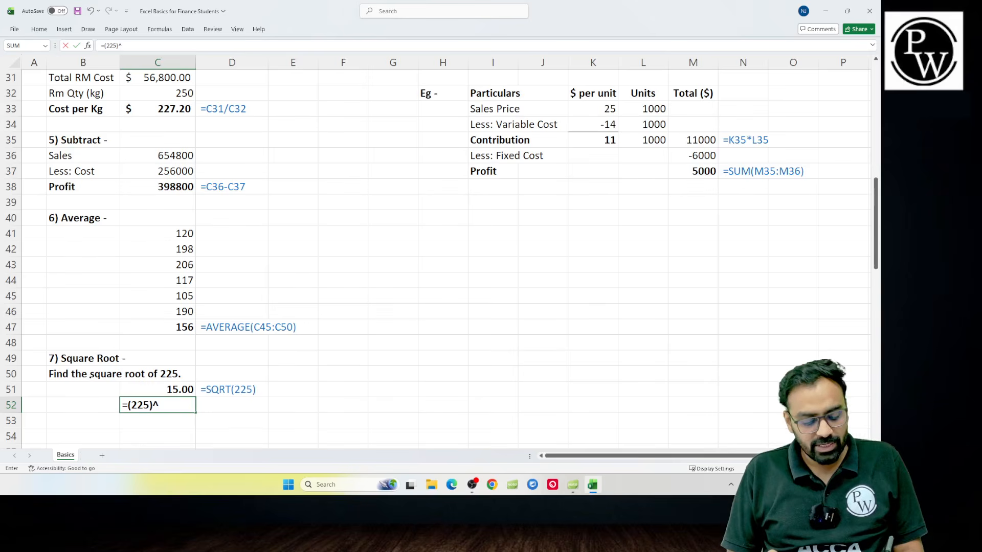
- Handwrite the equation √225 = (225)^1/2 beside the square root example
{"action": "mouse_move", "coordinate": [331, 377]}
{"action": "left_mouse_down"}
{"action": "mouse_move", "coordinate": [350, 385]}
{"action": "mouse_move", "coordinate": [318, 382]}
{"action": "mouse_move", "coordinate": [366, 368]}
{"action": "mouse_move", "coordinate": [408, 393]}
{"action": "left_mouse_up"}
{"action": "left_click_drag", "start_coordinate": [412, 378], "coordinate": [419, 385]}
{"action": "left_click_drag", "start_coordinate": [420, 379], "coordinate": [426, 387]}
{"action": "mouse_move", "coordinate": [435, 369]}
{"action": "left_mouse_down"}
{"action": "mouse_move", "coordinate": [433, 394]}
{"action": "mouse_move", "coordinate": [454, 376]}
{"action": "left_mouse_up"}
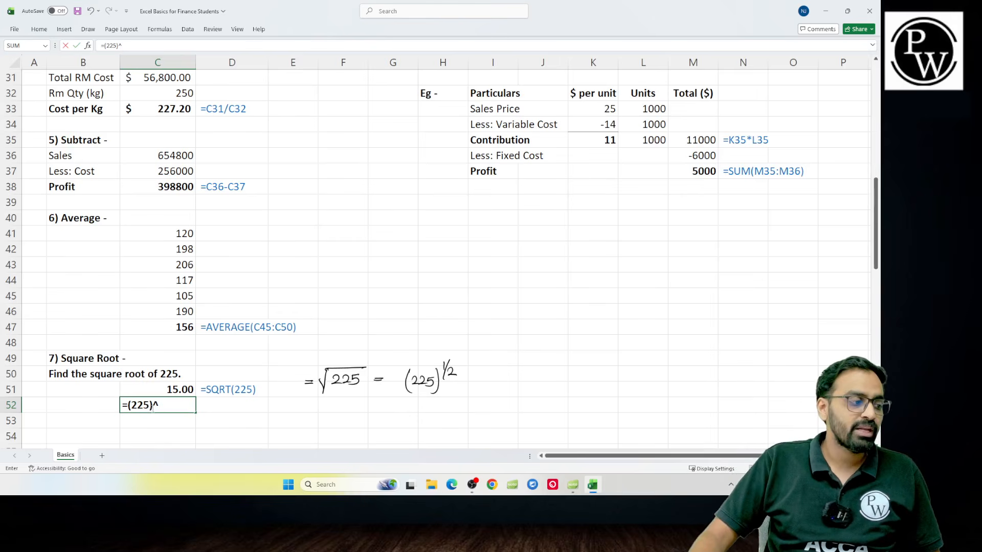
- Complete the C52 formula with the exponent (1/2) so it reads =(225)^(1/2)
{"action": "type", "text": "(1/2)"}
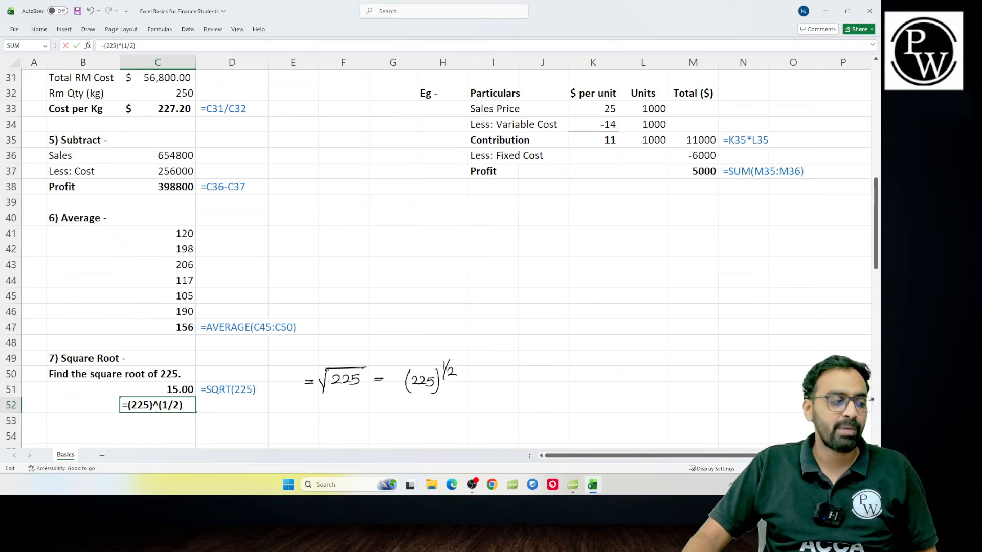
{"action": "key", "text": "Return"}
{"action": "key", "text": "Up"}
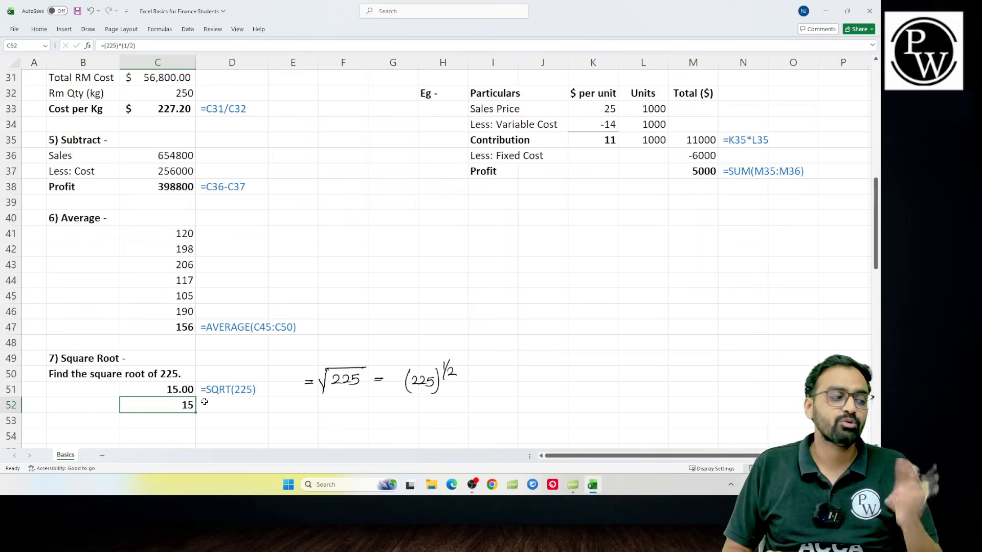
- Format the square root result in C51 with no decimal places
{"action": "key", "text": "Up"}
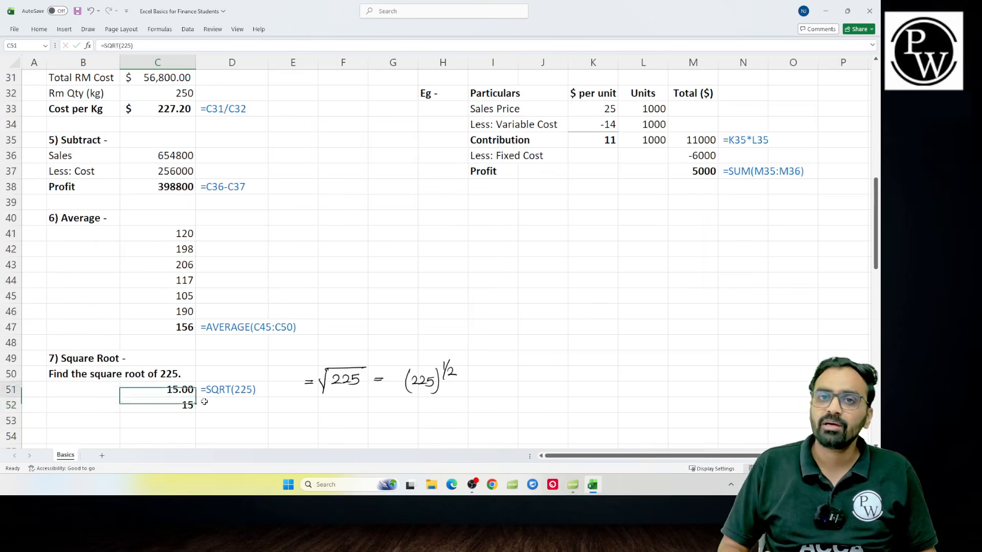
{"action": "left_click", "coordinate": [39, 29]}
{"action": "left_click", "coordinate": [395, 63]}
{"action": "left_click", "coordinate": [395, 62]}
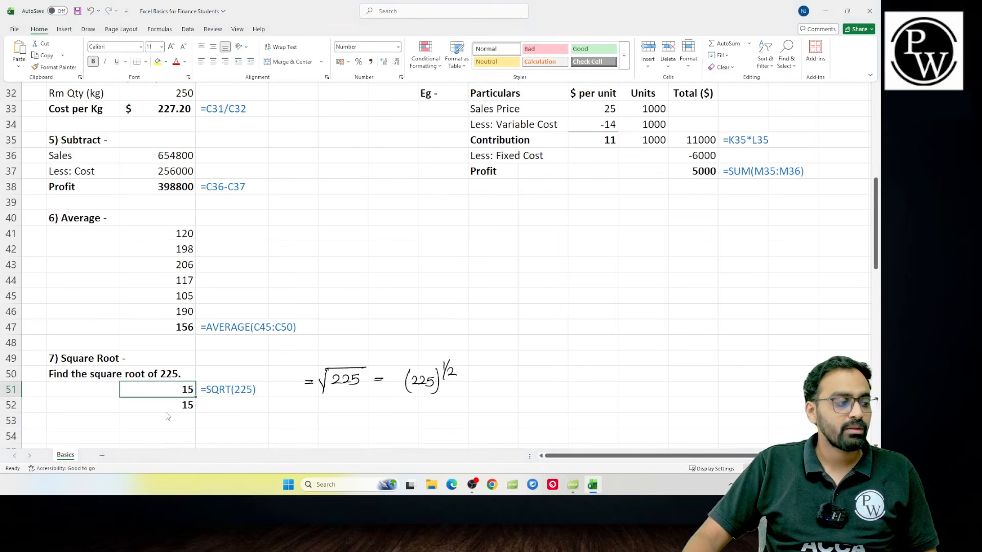
- Show the C52 formula as the text note =(225)^(1/2) in D52
{"action": "left_click", "coordinate": [179, 403]}
{"action": "double_click", "coordinate": [178, 403]}
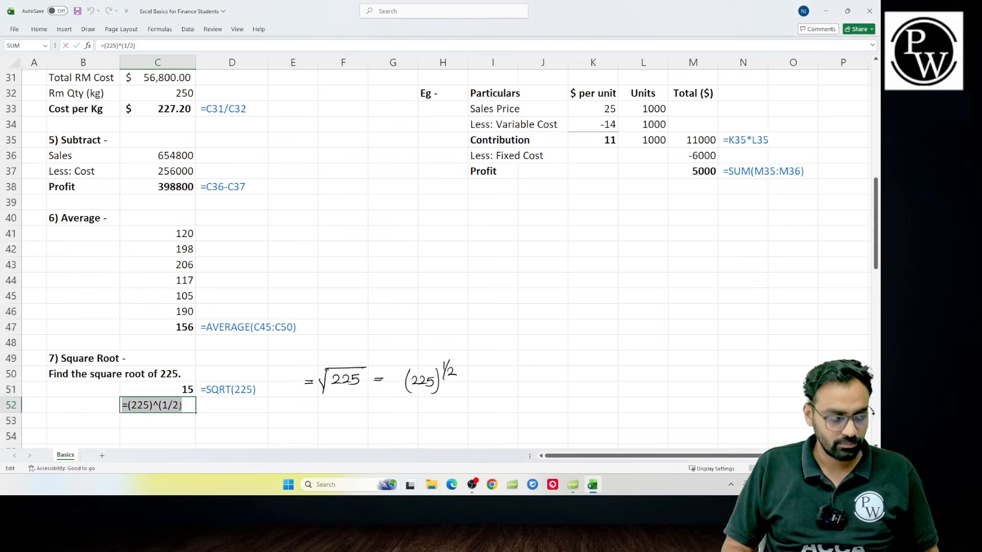
{"action": "key", "text": "Tab"}
{"action": "type", "text": "'=(225)^(1/2)"}
{"action": "key", "text": "Return"}
{"action": "key", "text": "Up"}
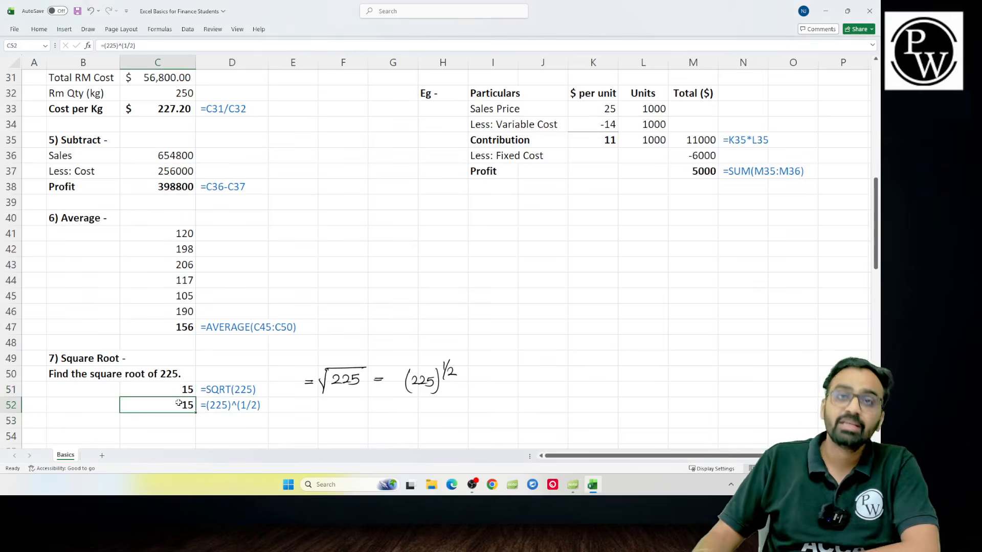
{"action": "left_click", "coordinate": [236, 408]}
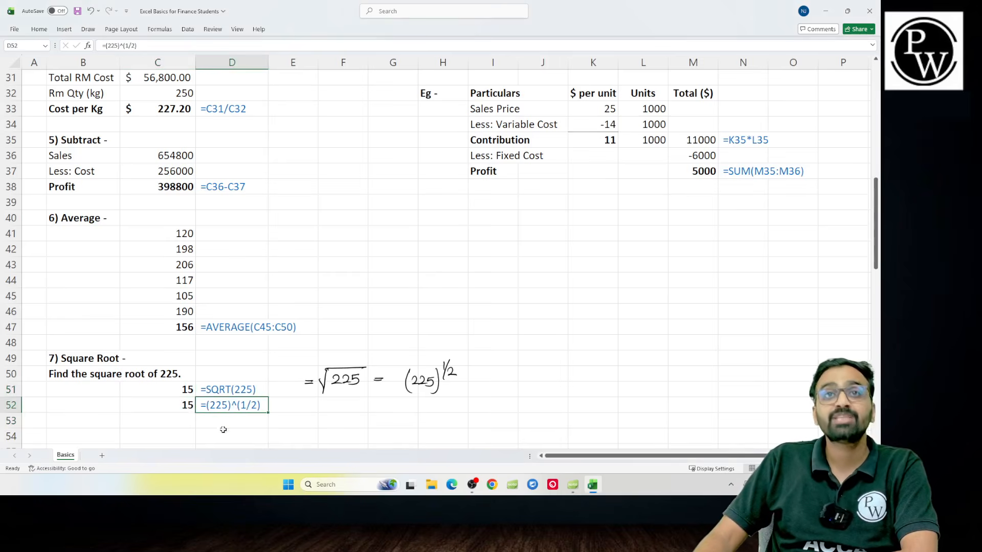
- Insert a blank row at row 55, above the NPV section
{"action": "scroll", "coordinate": [138, 409], "scroll_direction": "down", "scroll_amount": 1}
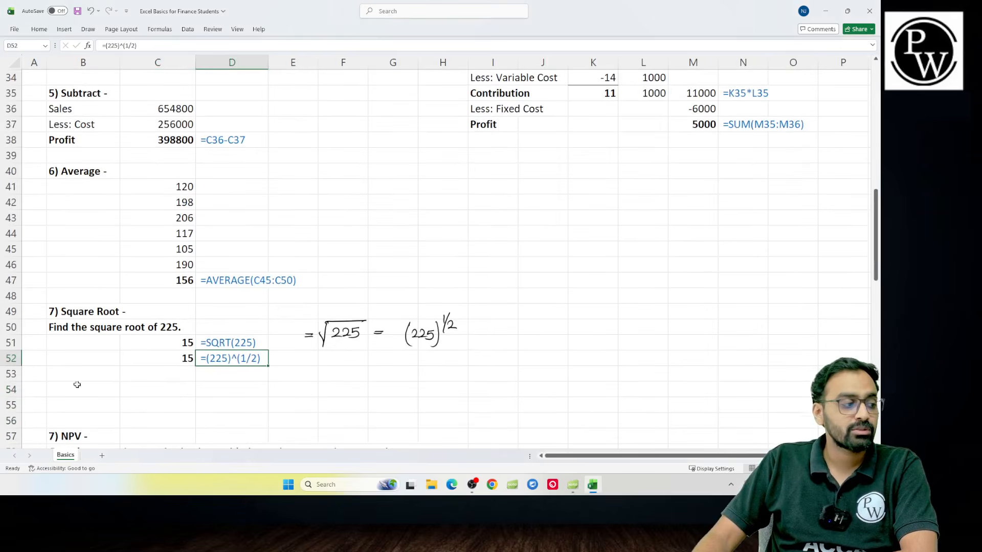
{"action": "left_click", "coordinate": [10, 405]}
{"action": "key", "text": "ctrl+shift+equal"}
- Rename the section heading in B49 to "7) Under Root -"
{"action": "key", "text": "Right"}
{"action": "key", "text": "Up"}
{"action": "key", "text": "Up"}
{"action": "key", "text": "Up"}
{"action": "key", "text": "Up"}
{"action": "key", "text": "Up"}
{"action": "key", "text": "Up"}
{"action": "key", "text": "F2"}
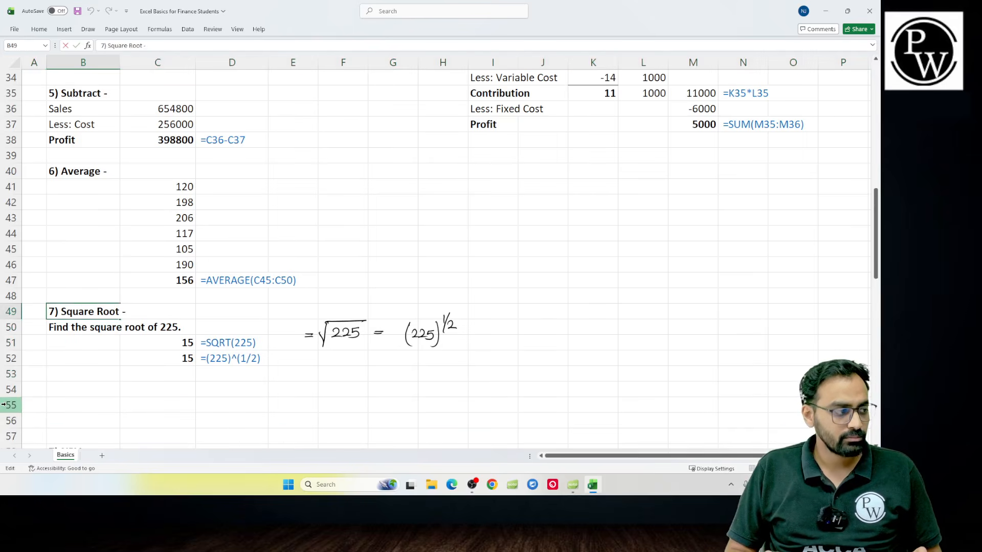
{"action": "key", "text": "Right"}
{"action": "key", "text": "Right"}
{"action": "key", "text": "ctrl+shift+Right"}
{"action": "type", "text": "Under"}
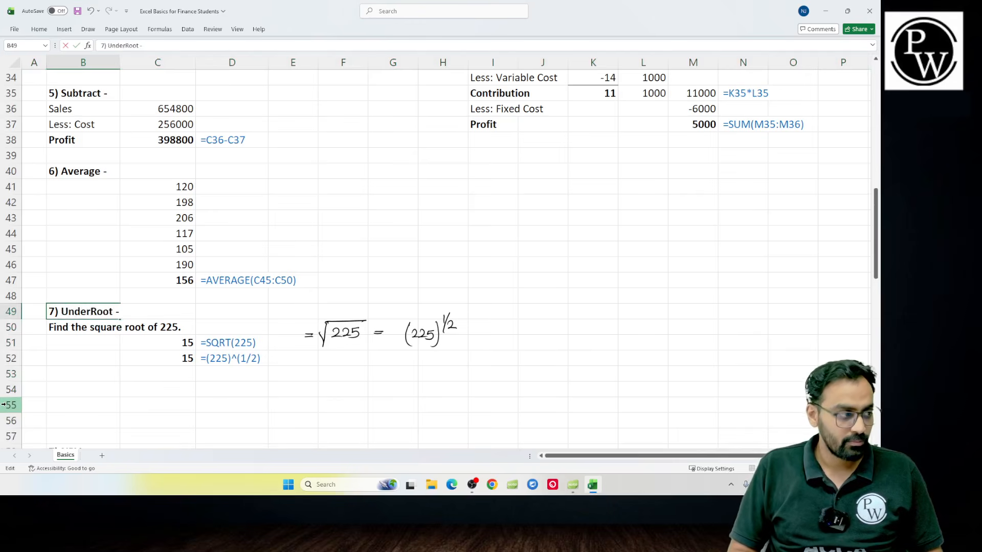
{"action": "key", "text": "Return"}
- Copy the square root question from B50 to B54
{"action": "key", "text": "ctrl+c"}
{"action": "key", "text": "Down"}
{"action": "key", "text": "Down"}
{"action": "key", "text": "Down"}
{"action": "key", "text": "Down"}
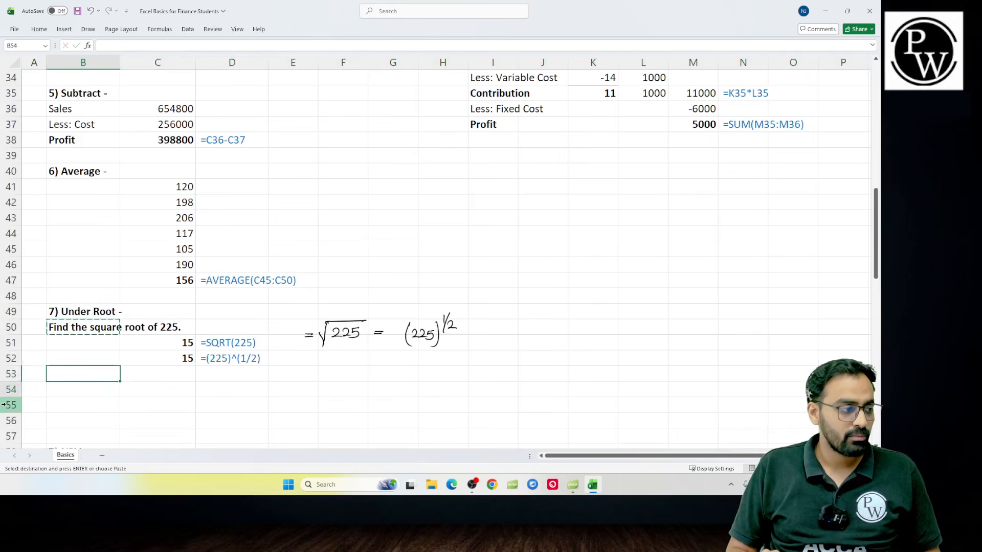
{"action": "key", "text": "Return"}
- Prefix the question in B50 with "a)"
{"action": "key", "text": "Up"}
{"action": "key", "text": "Up"}
{"action": "key", "text": "Up"}
{"action": "key", "text": "Up"}
{"action": "key", "text": "F2"}
{"action": "key", "text": "Home"}
{"action": "type", "text": "a)"}
{"action": "key", "text": "Return"}
- Prefix the copied question in B54 with "b)"
{"action": "key", "text": "Down"}
{"action": "key", "text": "Down"}
{"action": "key", "text": "Down"}
{"action": "key", "text": "F2"}
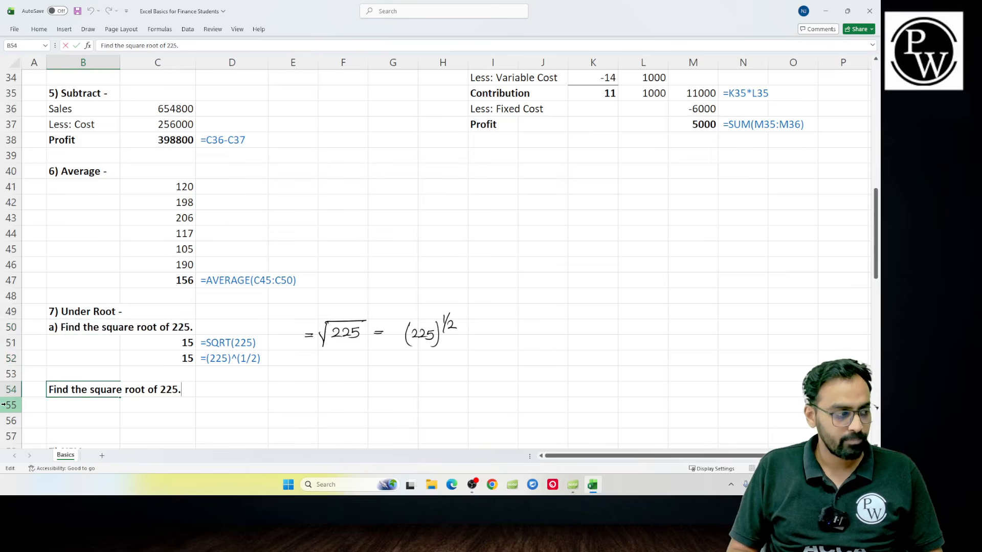
{"action": "key", "text": "Home"}
{"action": "type", "text": "b)"}
{"action": "key", "text": "Return"}
- Replace the word "square" with "Cube" in the B54 question
{"action": "key", "text": "Up"}
{"action": "key", "text": "F2"}
{"action": "key", "text": "shift+Left"}
{"action": "key", "text": "shift+Left"}
{"action": "key", "text": "shift+Left"}
{"action": "key", "text": "shift+Left"}
{"action": "key", "text": "shift+Left"}
{"action": "key", "text": "shift+Left"}
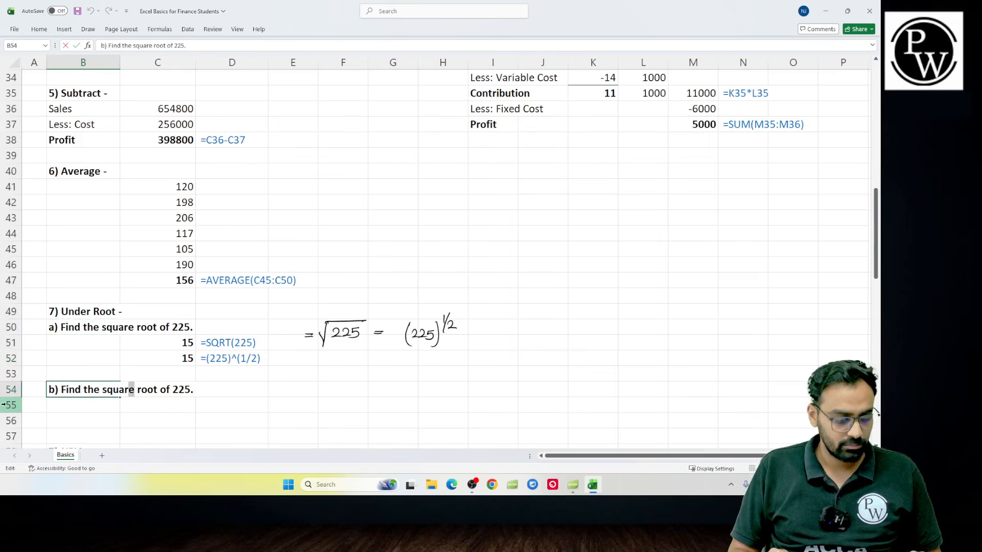
{"action": "type", "text": "Cube"}
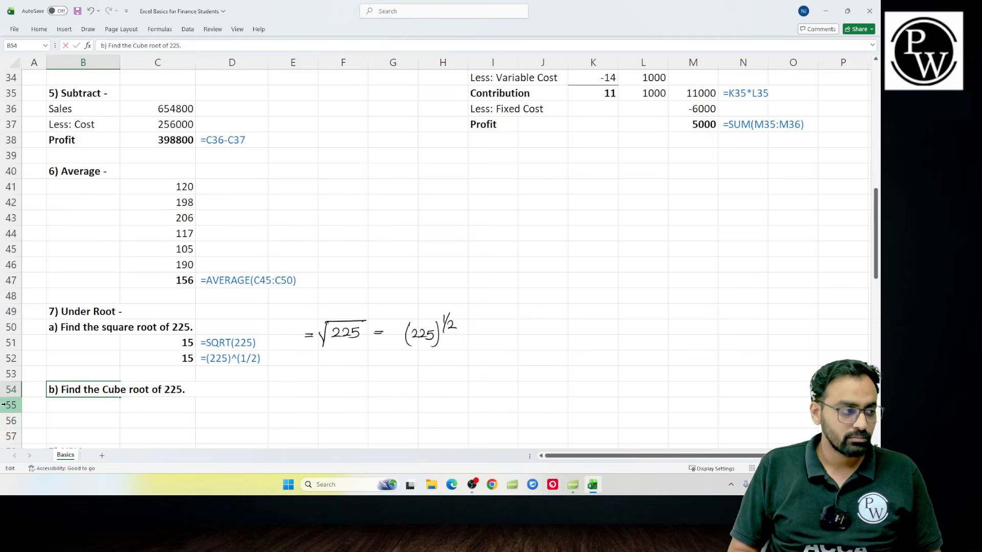
{"action": "key", "text": "Return"}
- Change the number in the B54 question to 1000
{"action": "key", "text": "Up"}
{"action": "key", "text": "F2"}
{"action": "key", "text": "BackSpace"}
{"action": "key", "text": "BackSpace"}
{"action": "key", "text": "BackSpace"}
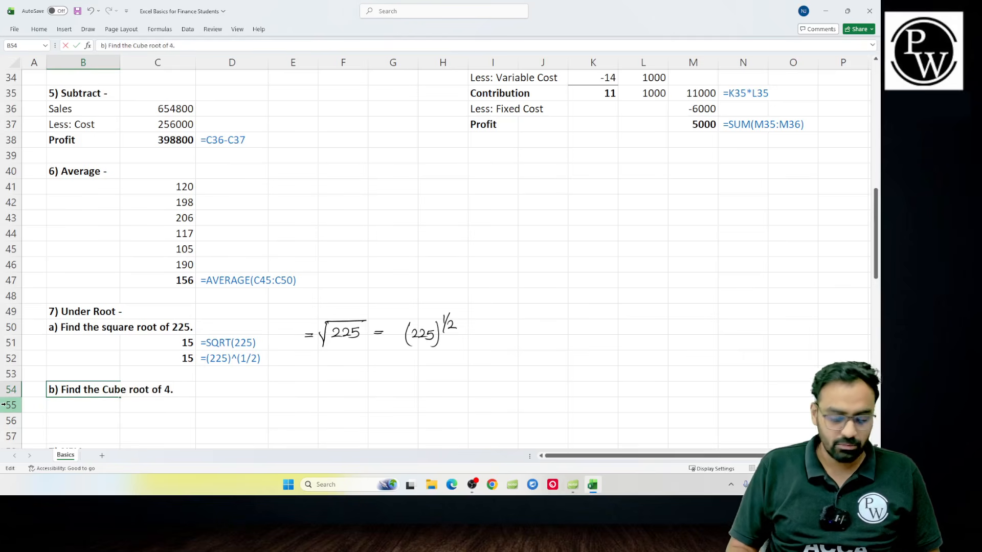
{"action": "type", "text": "1000"}
{"action": "key", "text": "Return"}
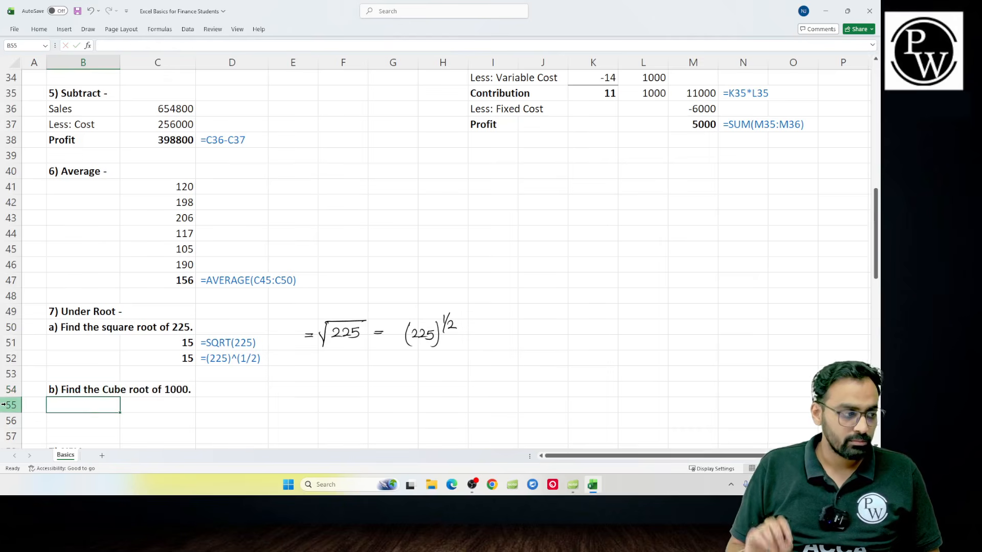
- Calculate the cube root in C55 with the formula =(1000)^(1/3)
{"action": "key", "text": "Right"}
{"action": "type", "text": "=(1000)^"}
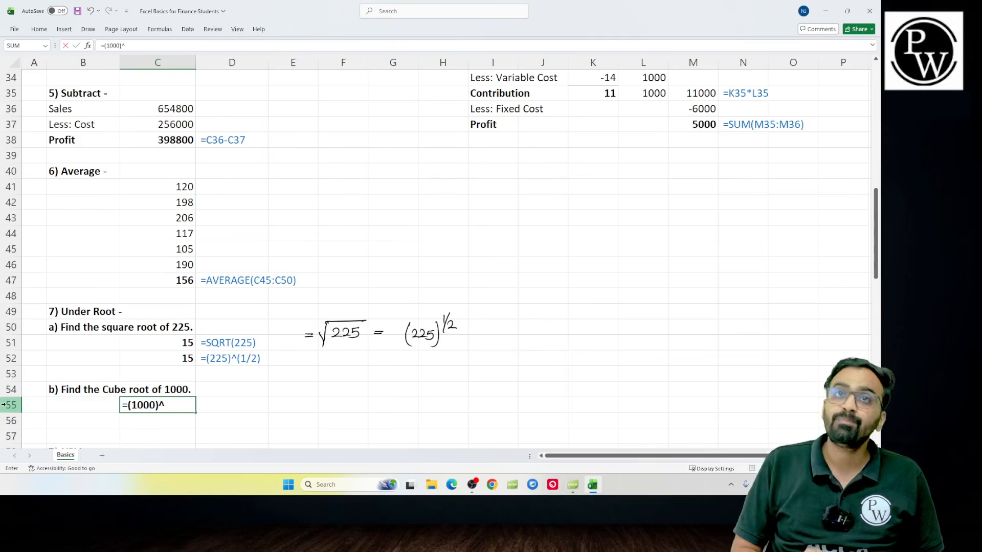
{"action": "type", "text": "("}
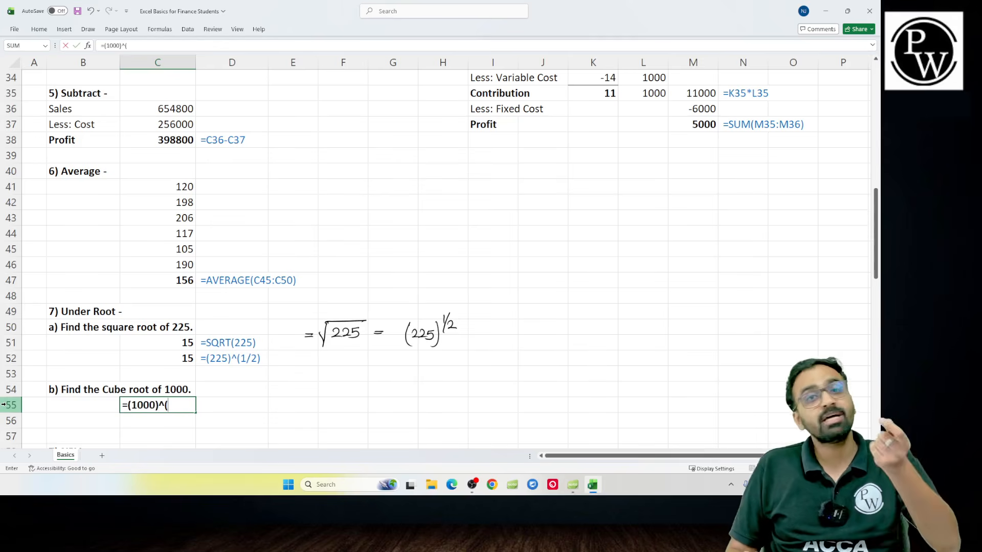
{"action": "type", "text": "1/3)"}
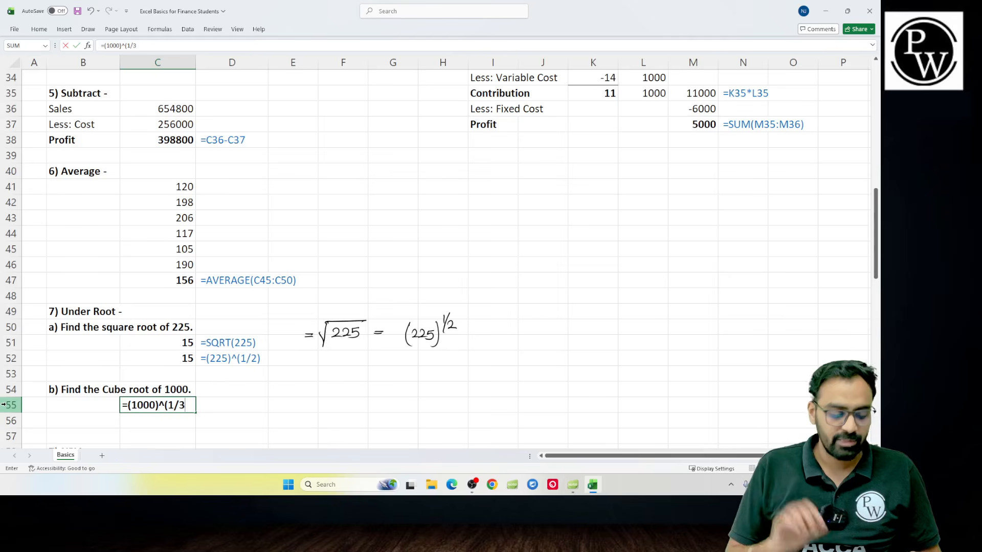
{"action": "key", "text": "Return"}
- Show the C55 formula as the text note =(1000)^(1/3) in D55
{"action": "key", "text": "Up"}
{"action": "key", "text": "ctrl+c"}
{"action": "key", "text": "Right"}
{"action": "key", "text": "Return"}
{"action": "key", "text": "F2"}
{"action": "key", "text": "Return"}
{"action": "key", "text": "Up"}
- Copy the blue note formatting from D52 to the cube root note in D55
{"action": "scroll", "coordinate": [194, 360], "scroll_direction": "up", "scroll_amount": 1}
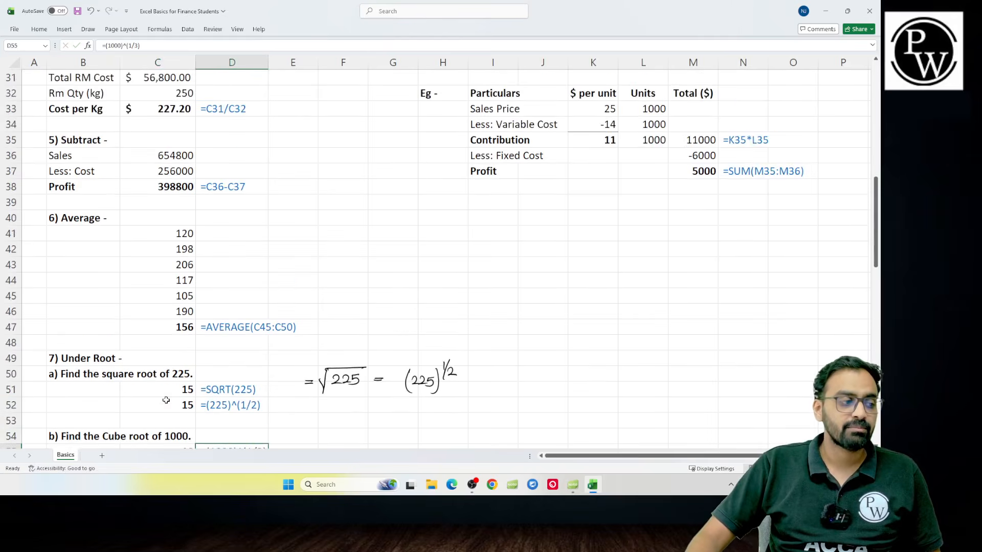
{"action": "scroll", "coordinate": [194, 361], "scroll_direction": "down", "scroll_amount": 1}
{"action": "left_click", "coordinate": [202, 358]}
{"action": "left_click", "coordinate": [39, 30]}
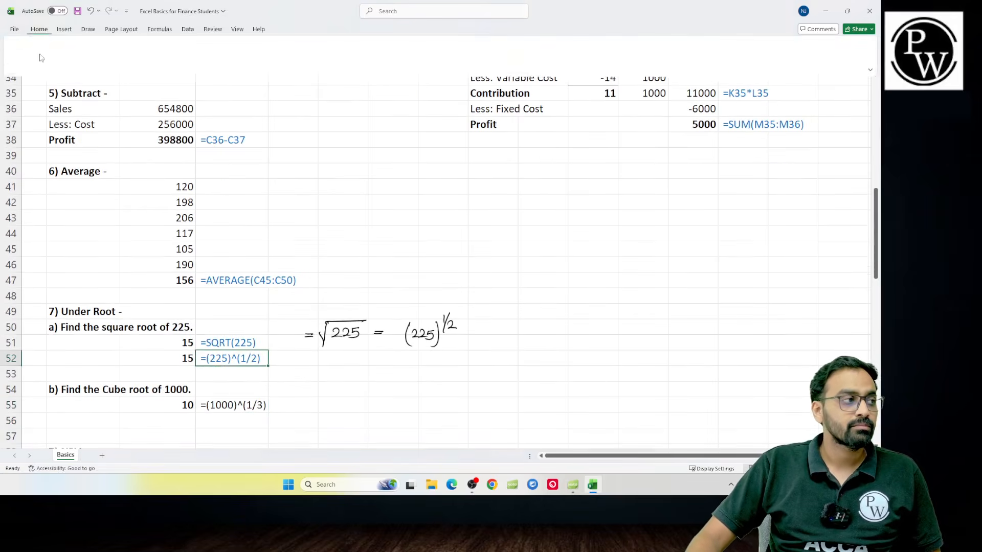
{"action": "left_click", "coordinate": [54, 67]}
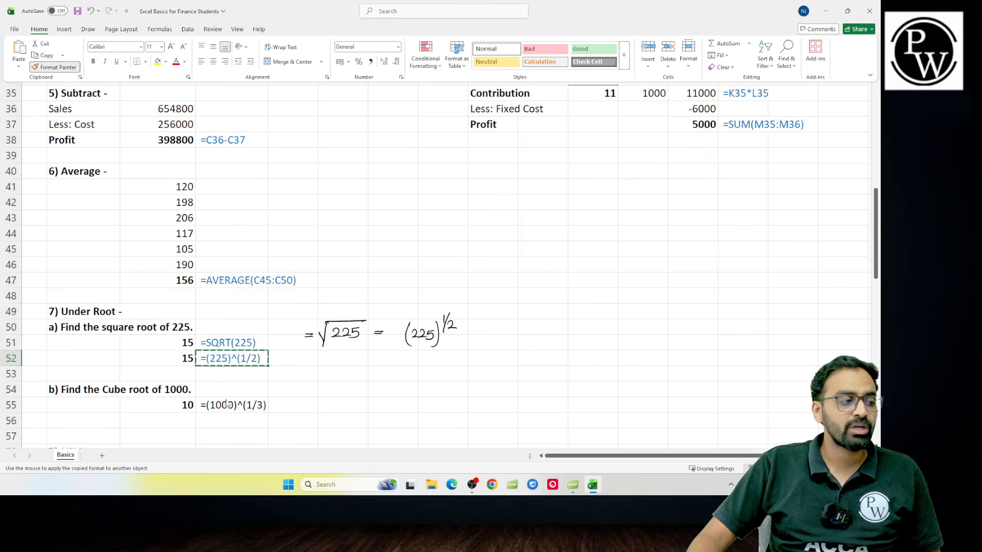
{"action": "left_click", "coordinate": [224, 405]}
{"action": "left_click", "coordinate": [144, 413]}
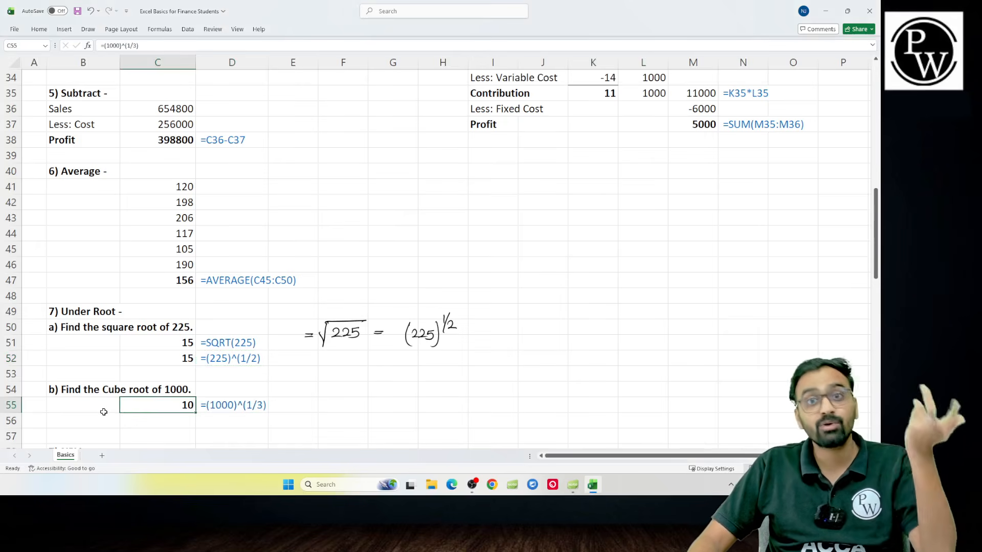
{"action": "scroll", "coordinate": [103, 412], "scroll_direction": "down", "scroll_amount": 1}
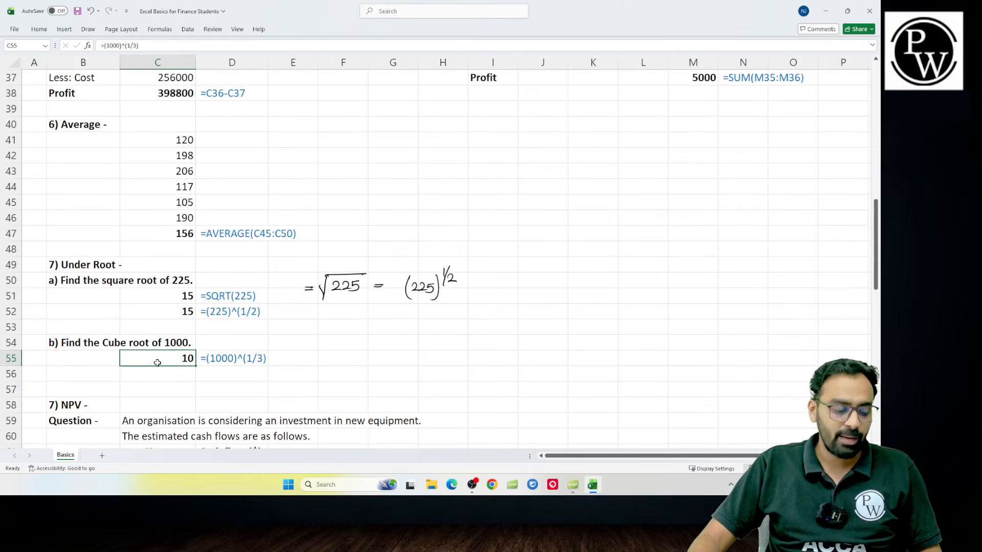
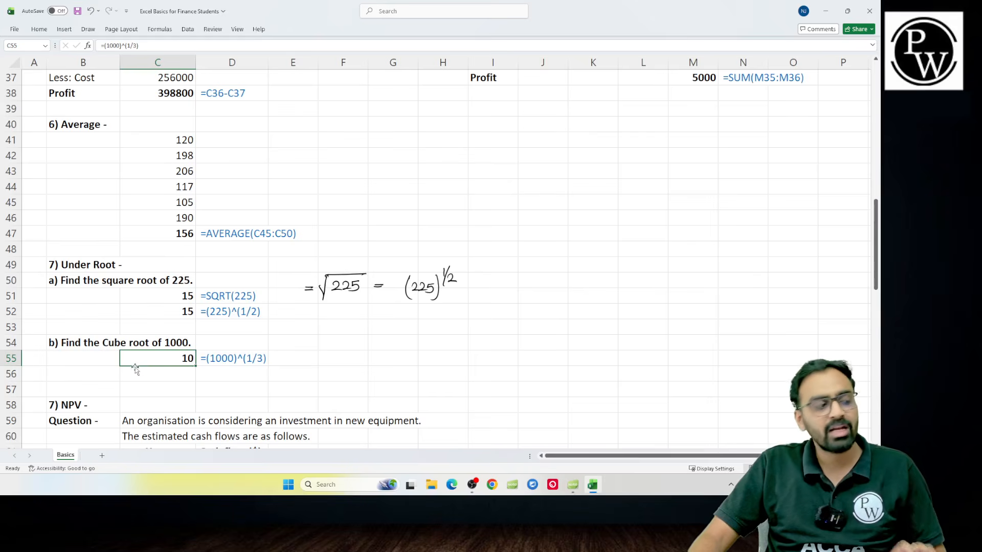
- Insert blank rows at row 57, between the cube root example and the NPV section
{"action": "left_click", "coordinate": [16, 390]}
{"action": "key", "text": "ctrl+shift+plus"}
{"action": "key", "text": "ctrl+shift+plus"}
{"action": "key", "text": "ctrl+shift+plus"}
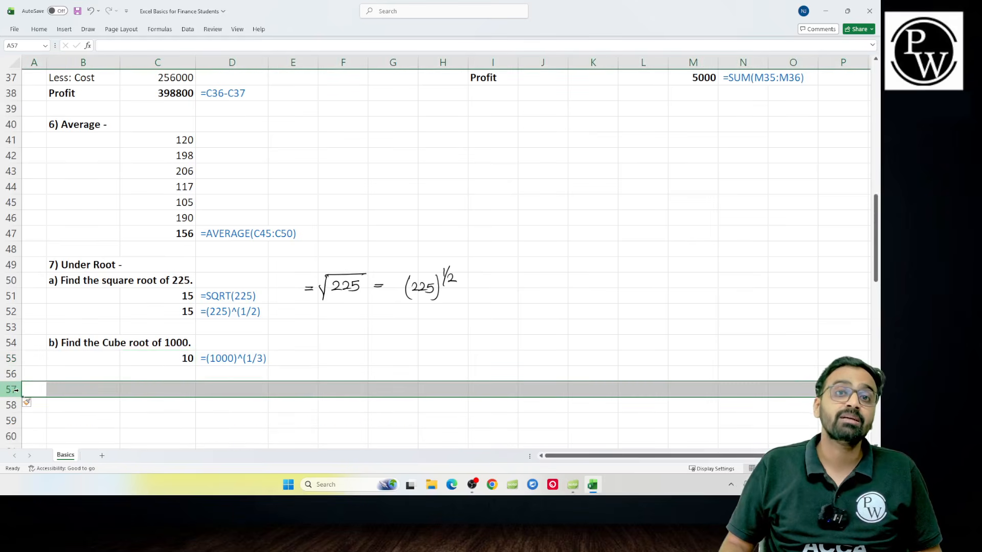
- Enter the heading "8) Power -" in B57 and the label "FV =" in B58
{"action": "key", "text": "Down"}
{"action": "key", "text": "Right"}
{"action": "key", "text": "Up"}
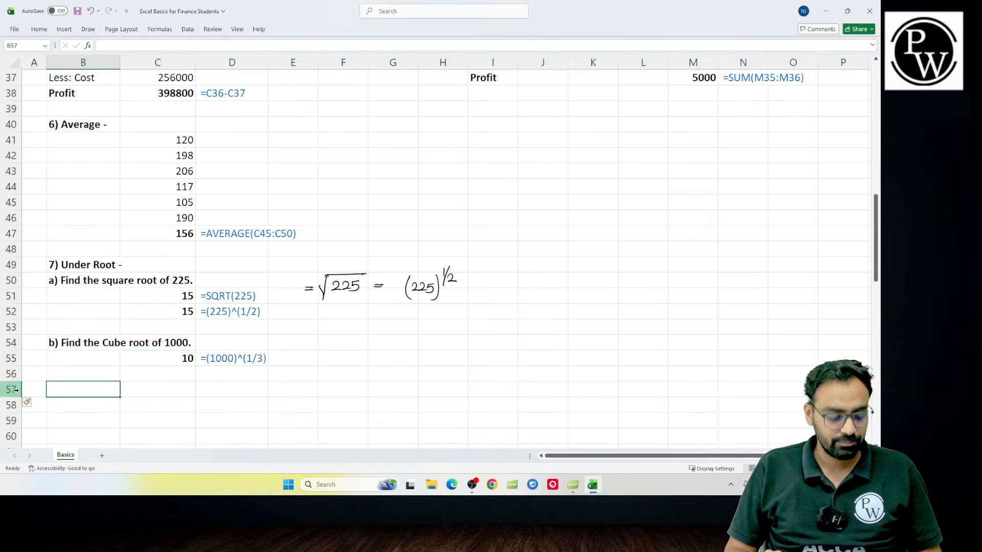
{"action": "type", "text": "8) Power"}
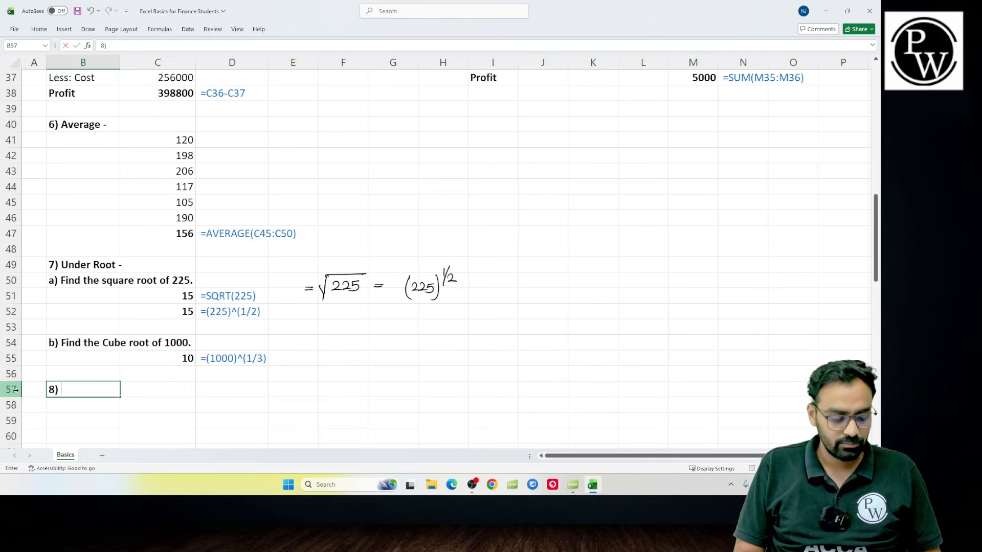
{"action": "type", "text": " -"}
{"action": "key", "text": "Return"}
{"action": "type", "text": "FV ="}
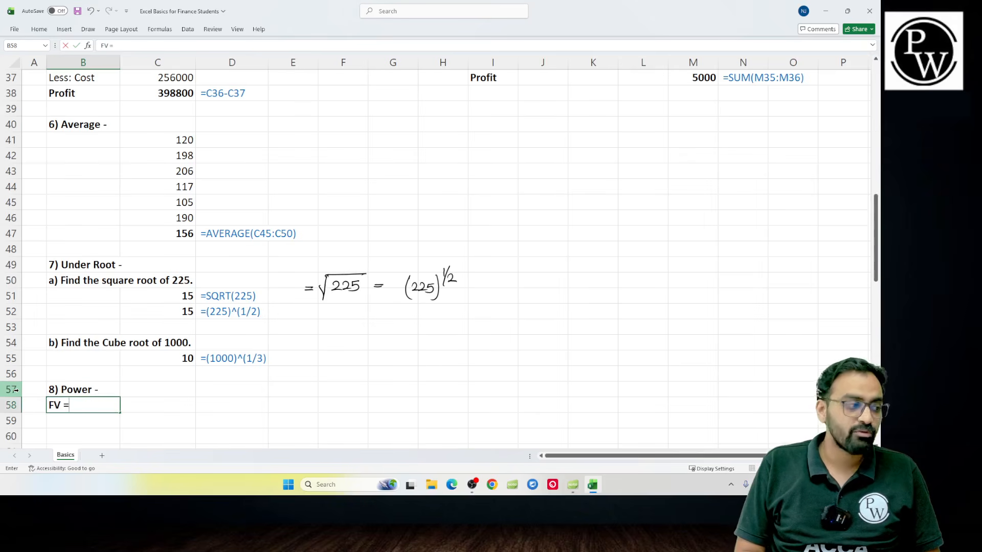
{"action": "key", "text": "Tab"}
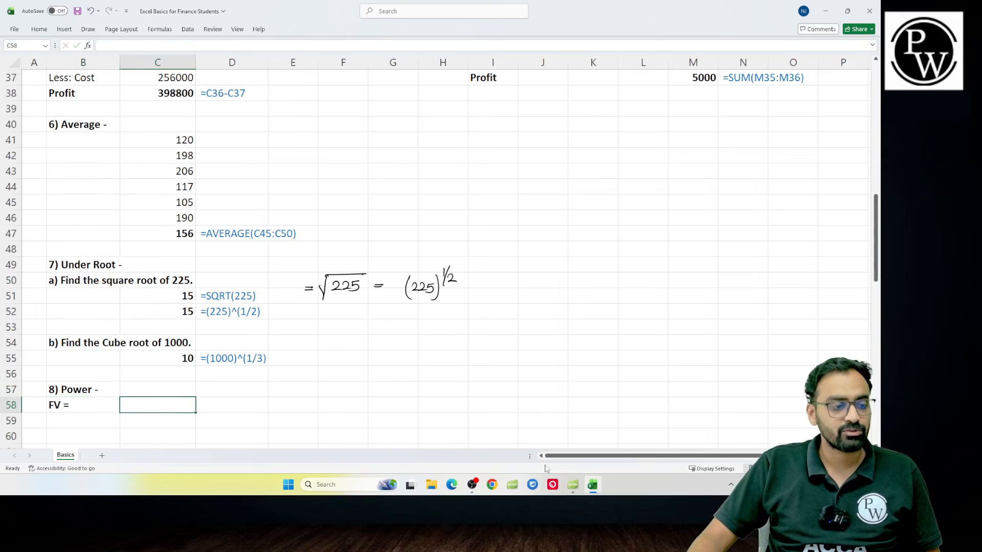
- Switch to the lecture slides, view the simple interest slide under Compounding & Discounting, and return to the workbook
{"action": "left_click", "coordinate": [569, 484]}
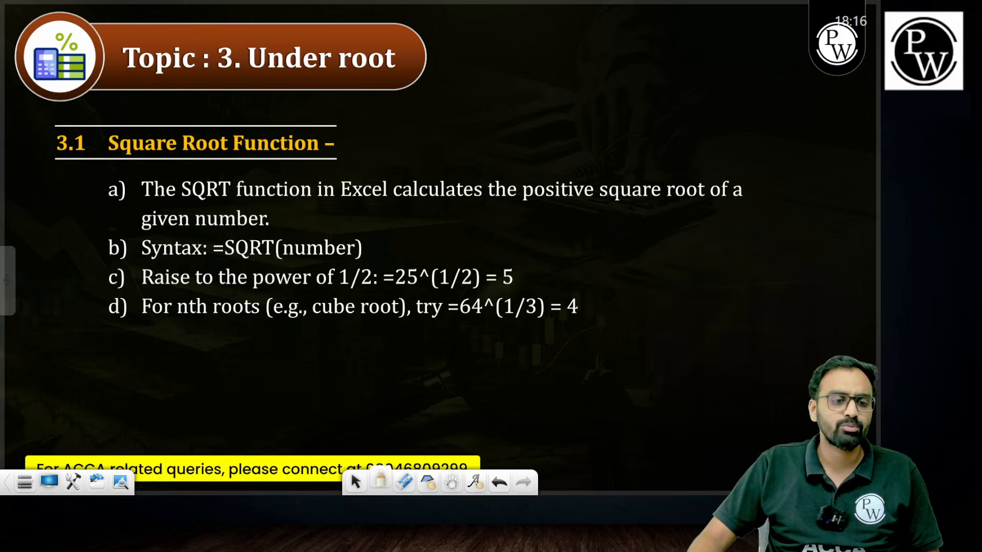
{"action": "key", "text": "Right"}
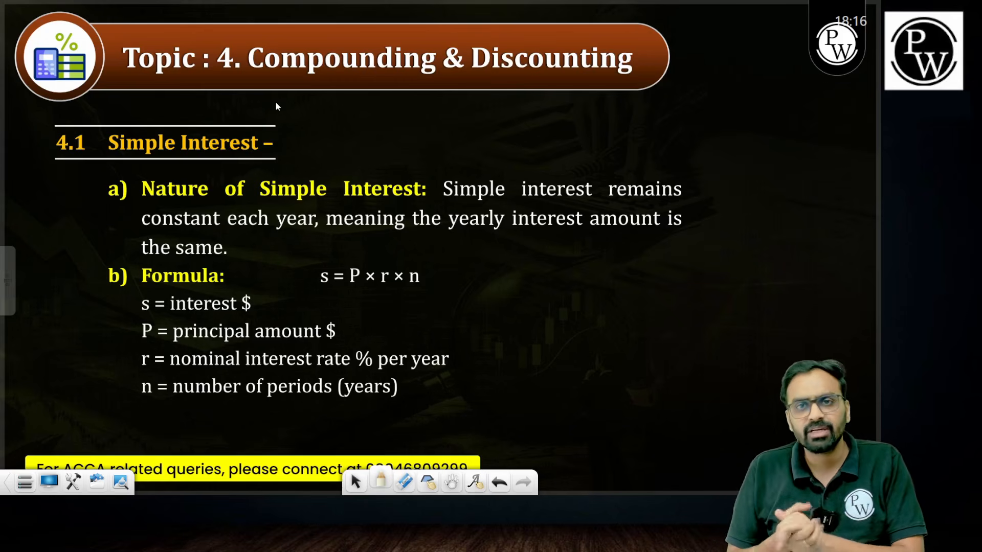
{"action": "key", "text": "alt+Tab"}
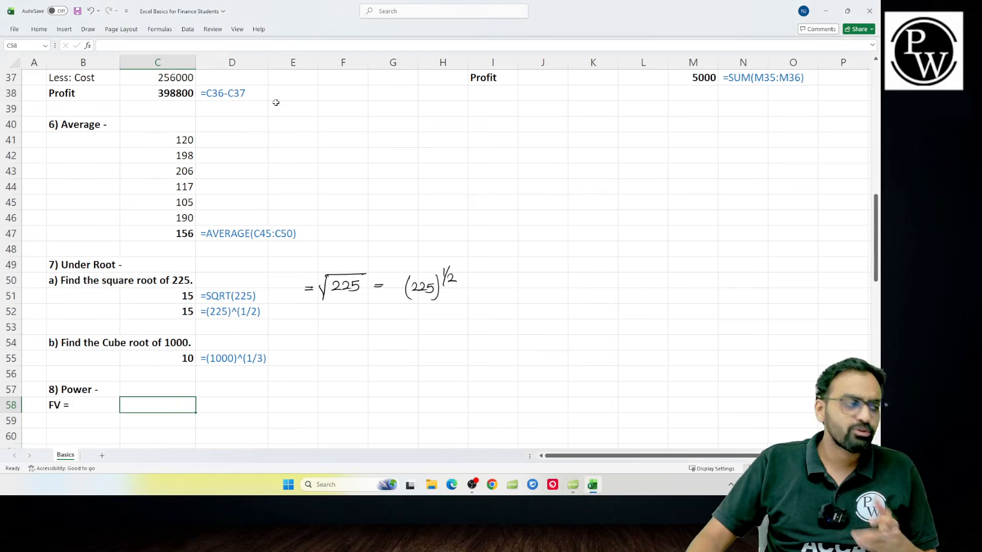
- Change the section heading in B57 to "8) Interest -"
{"action": "left_click", "coordinate": [62, 389]}
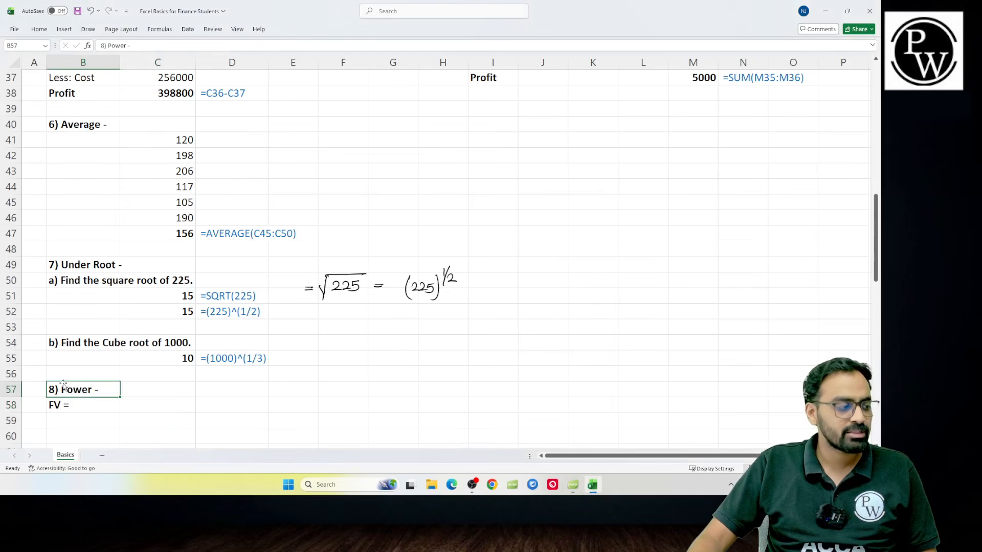
{"action": "double_click", "coordinate": [62, 389]}
{"action": "key", "text": "ctrl+shift+Right"}
{"action": "type", "text": "Interest"}
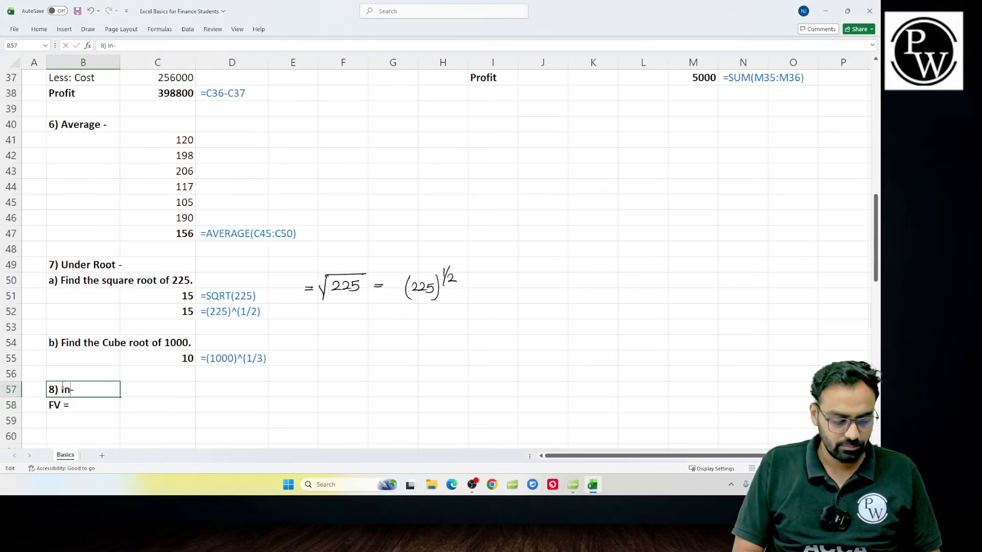
{"action": "key", "text": "Return"}
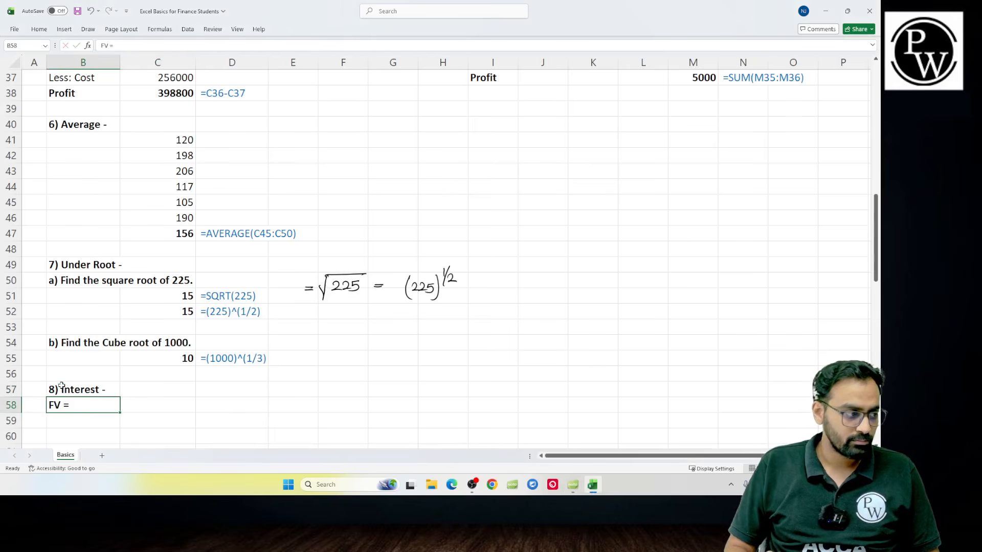
- Replace the label in B58 with "Calculate Simple Interest -"
{"action": "type", "text": "Calcula"}
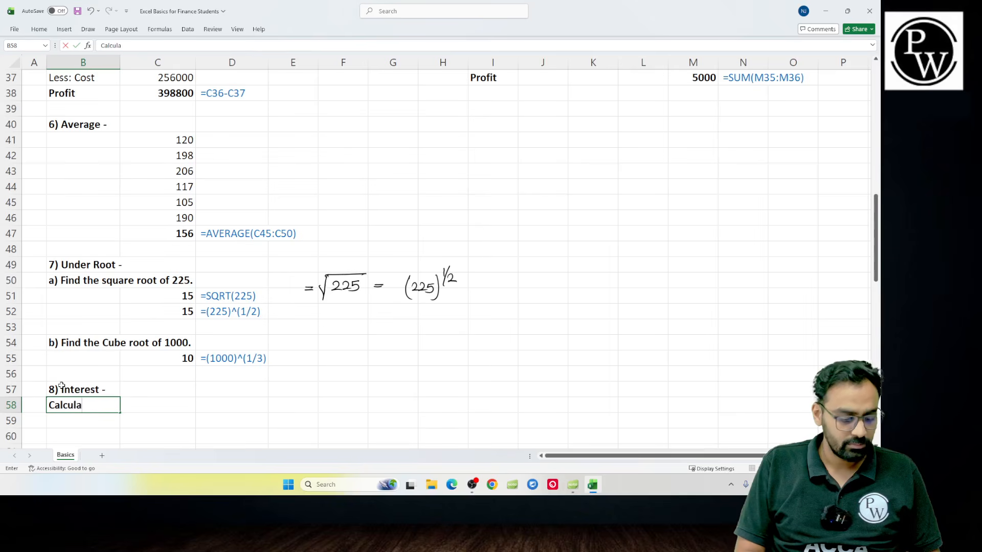
{"action": "type", "text": "te Simple Interest"}
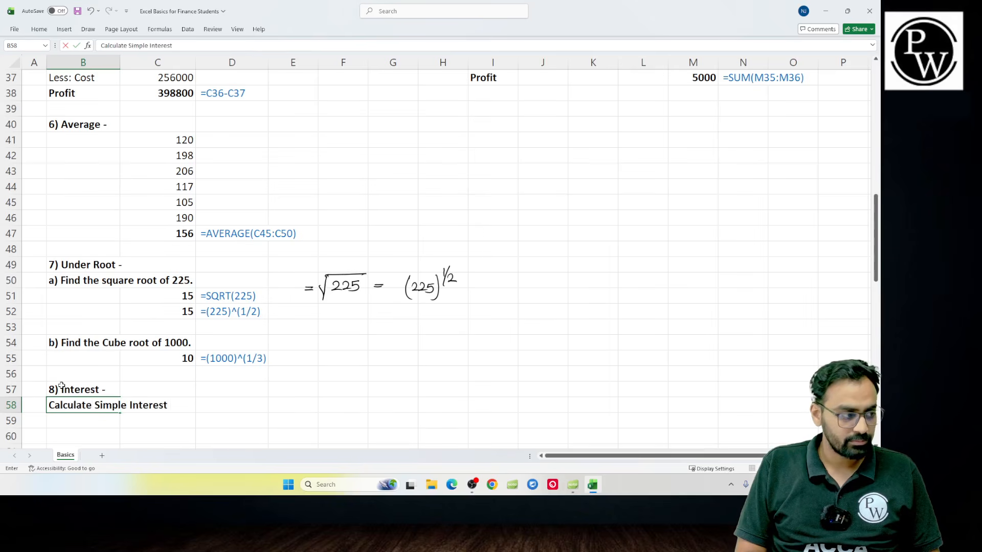
{"action": "type", "text": " -"}
{"action": "key", "text": "Return"}
- Enter question a) in B59, asking how much an investor's $50,000 invested for 4 years @ 8% will grow at the end of 4 years
{"action": "type", "text": "a"}
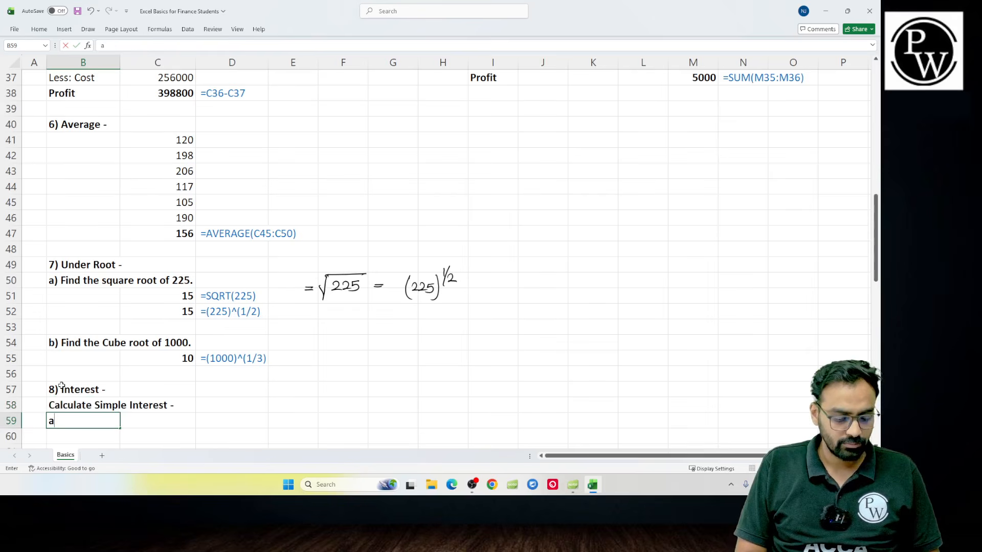
{"action": "type", "text": ") Al"}
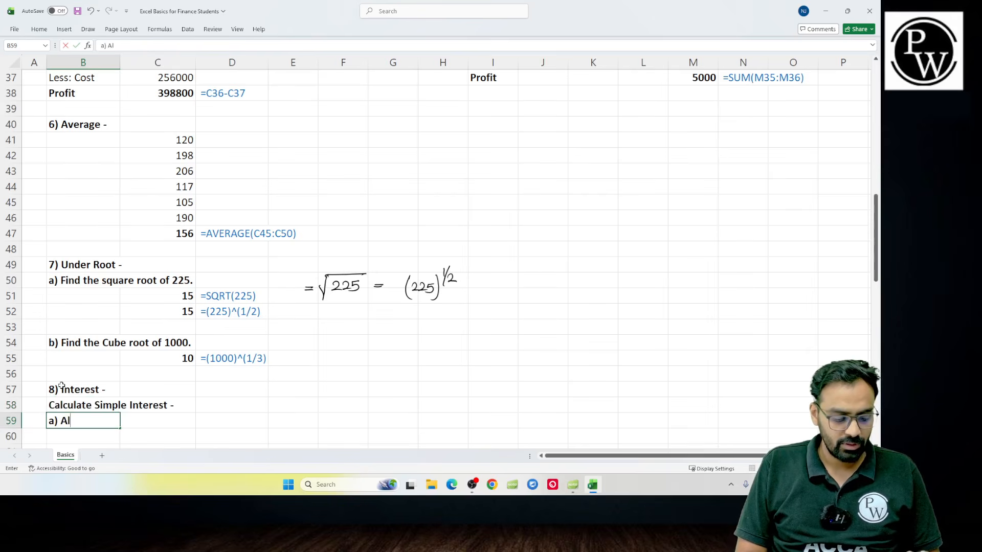
{"action": "type", "text": "ex invested "}
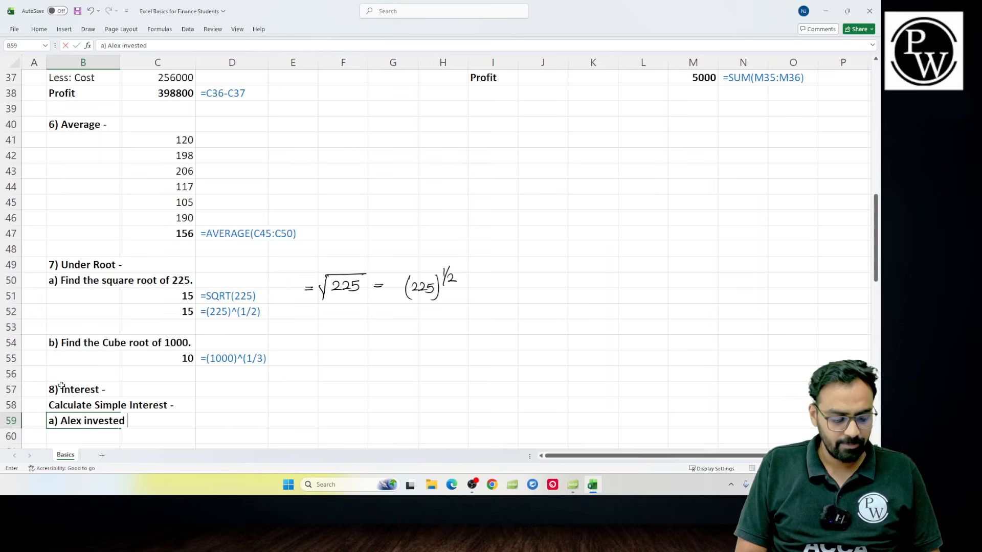
{"action": "type", "text": "$50,00"}
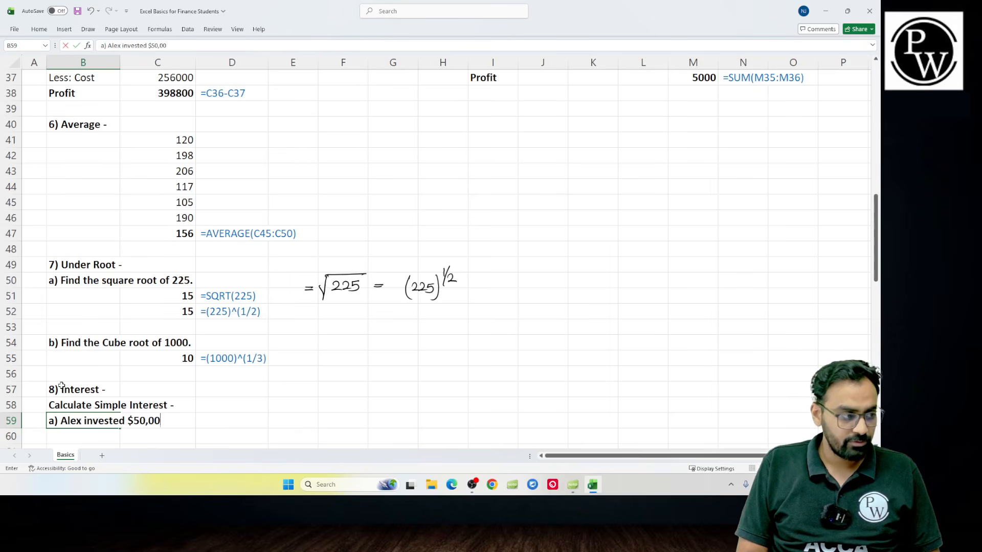
{"action": "type", "text": "0 for 4 years"}
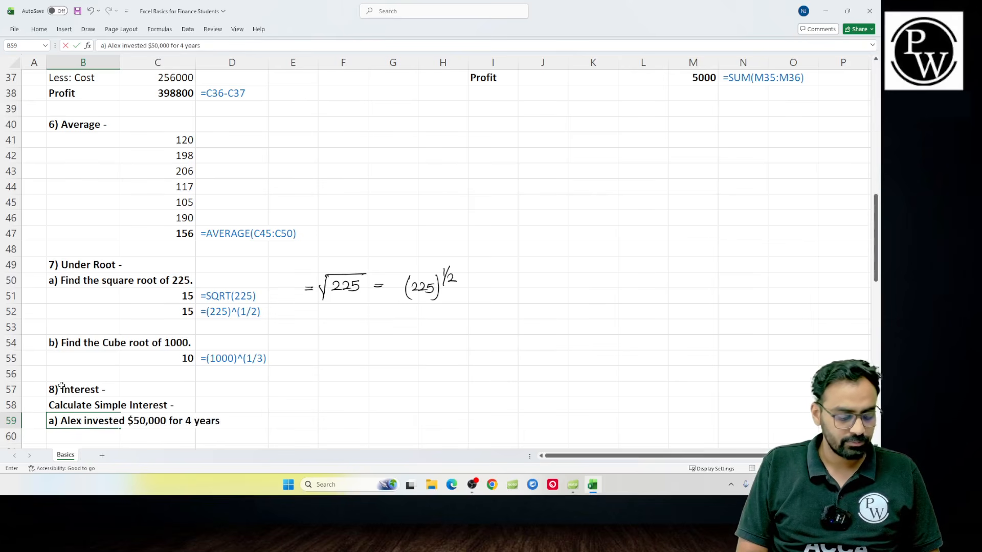
{"action": "type", "text": " @"}
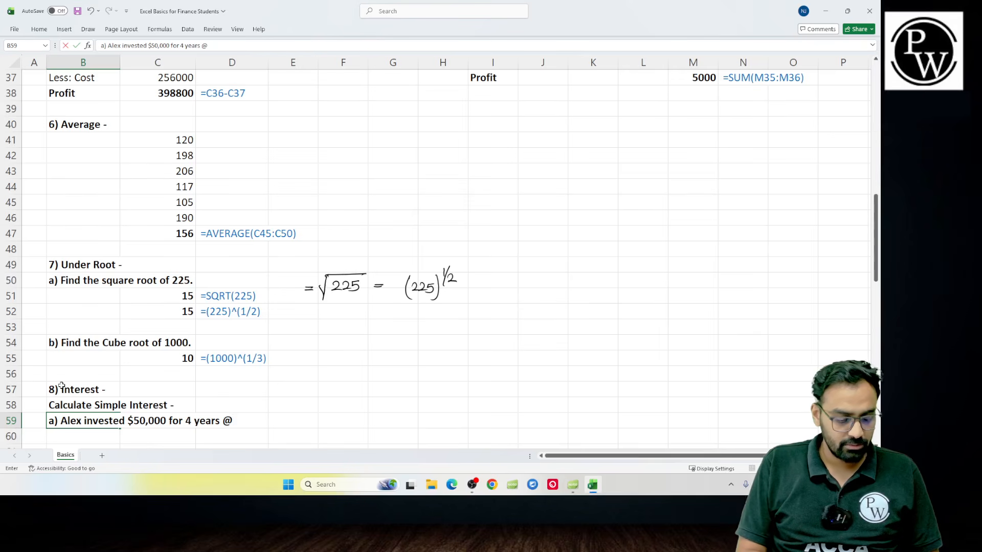
{"action": "type", "text": " 8%. How much"}
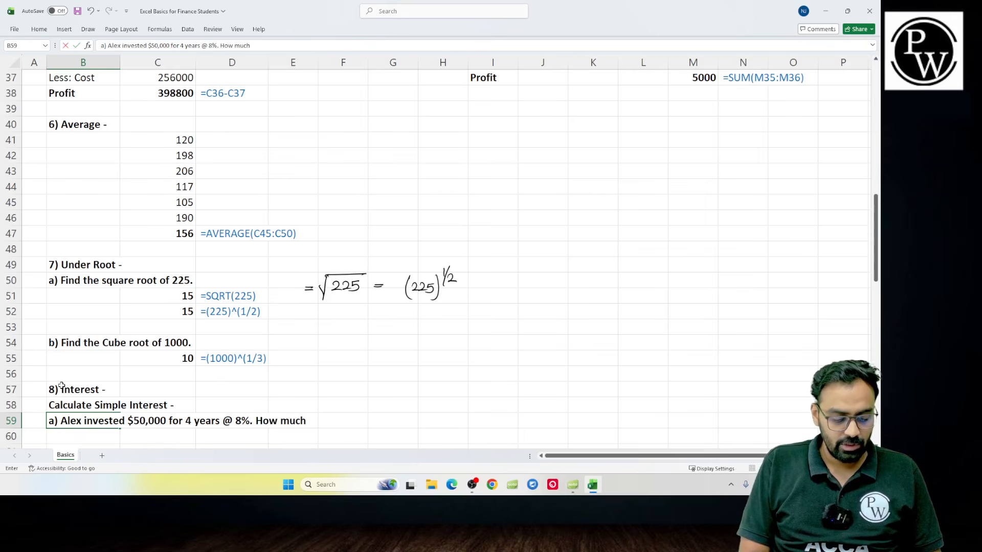
{"action": "type", "text": " will his inv"}
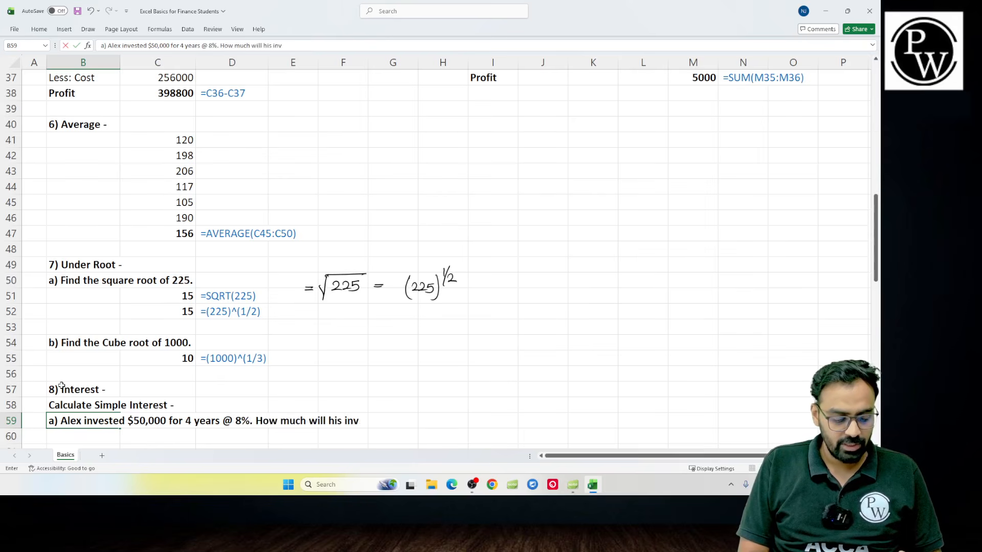
{"action": "type", "text": "est grow "}
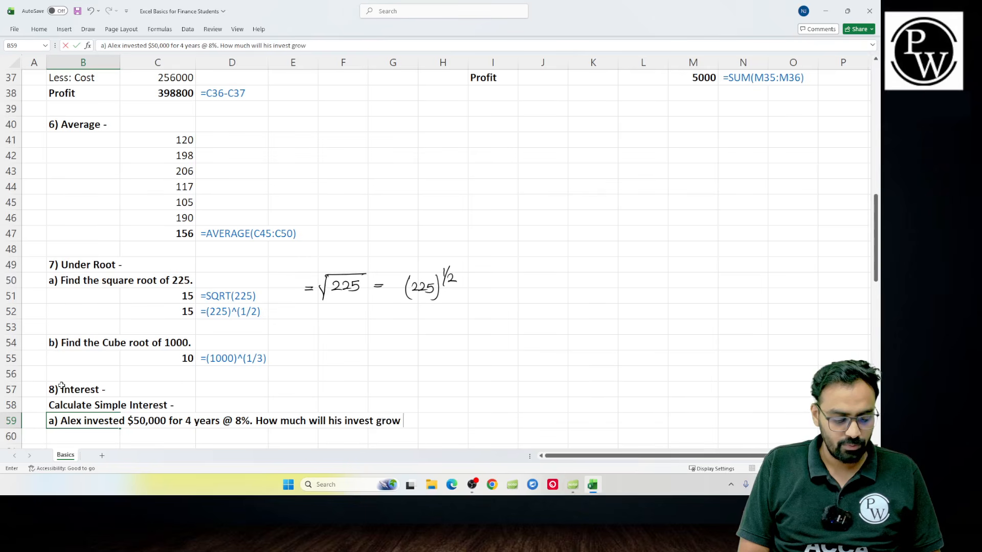
{"action": "type", "text": "at the end of"}
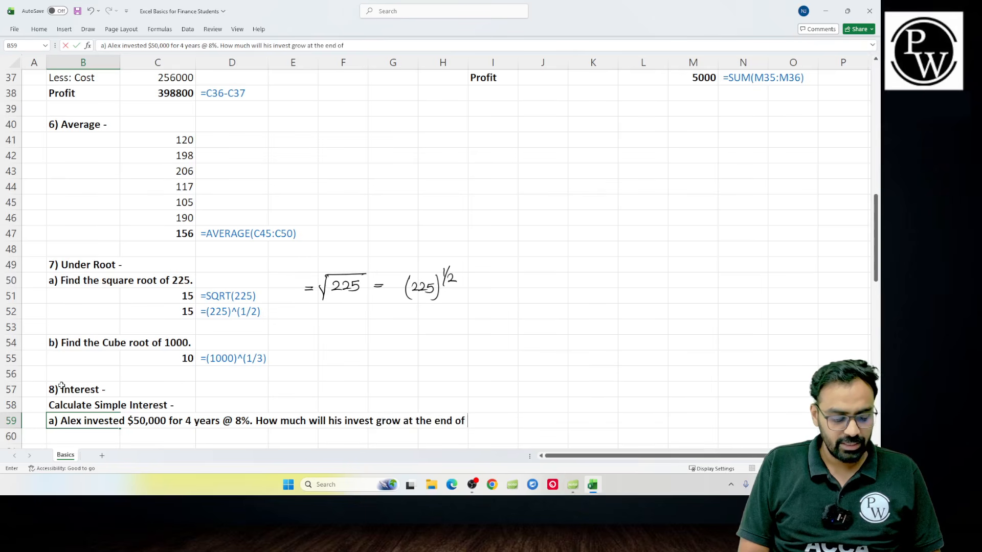
{"action": "type", "text": " 4 years"}
{"action": "key", "text": "Return"}
- Add a question mark at the end of the investment question in B59
{"action": "key", "text": "Up"}
{"action": "key", "text": "F2"}
{"action": "type", "text": "?"}
{"action": "key", "text": "Return"}
- Insert two more blank rows at row 60, below the investment question
{"action": "scroll", "coordinate": [61, 385], "scroll_direction": "down", "scroll_amount": 2}
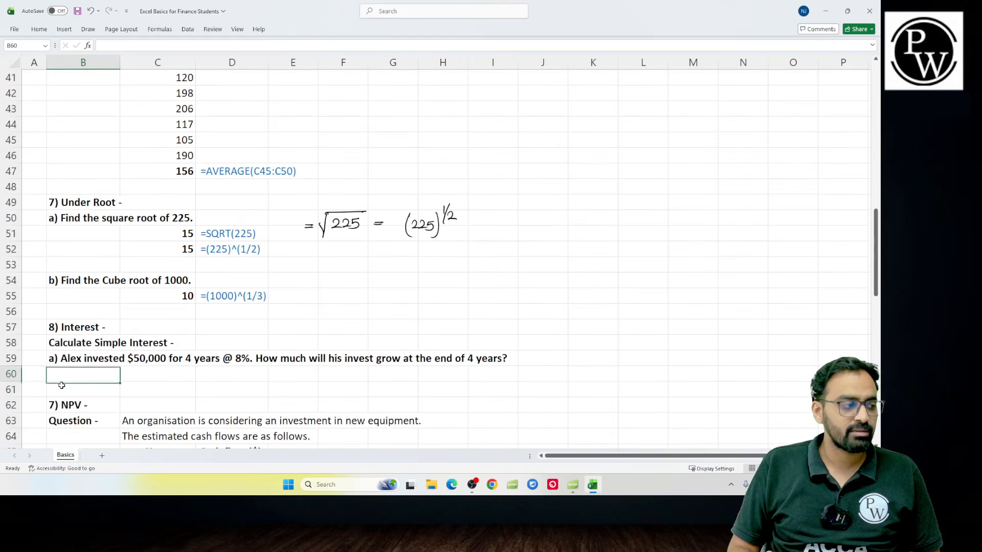
{"action": "key", "text": "Left"}
{"action": "key", "text": "shift+space"}
{"action": "key", "text": "ctrl+shift+plus"}
{"action": "key", "text": "ctrl+shift+plus"}
{"action": "key", "text": "Right"}
{"action": "key", "text": "Down"}
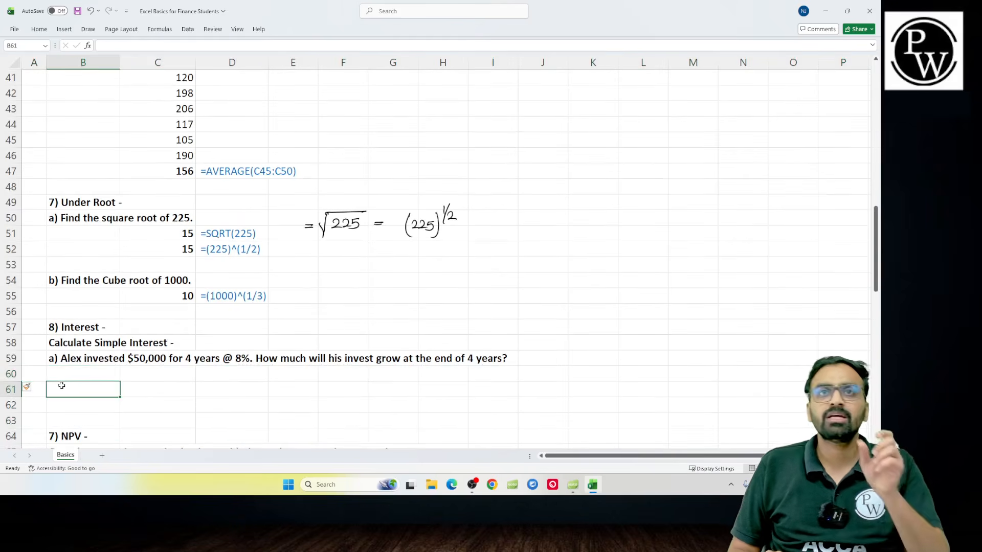
- Add "simple interest" after the 8% rate in the investment question in B59
{"action": "key", "text": "Up"}
{"action": "key", "text": "Up"}
{"action": "key", "text": "F2"}
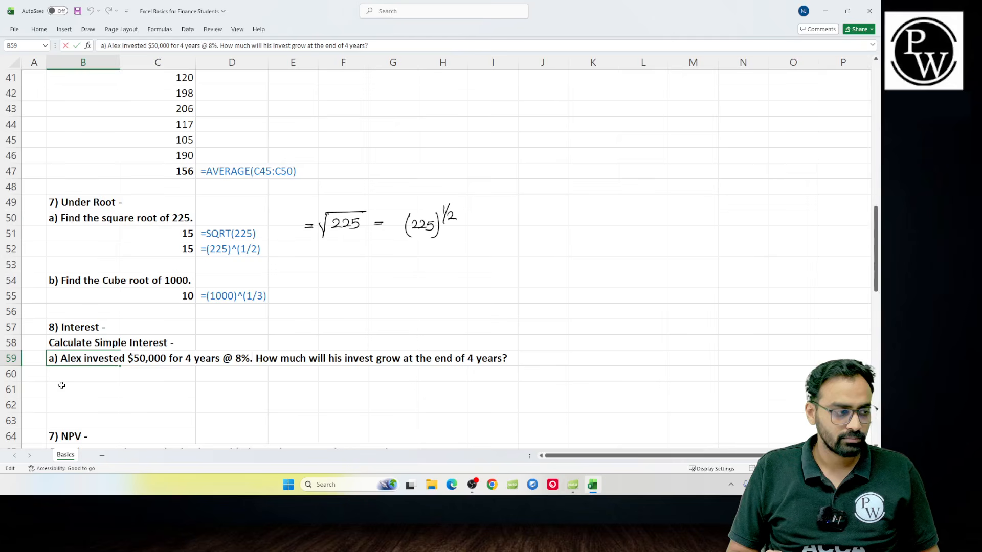
{"action": "type", "text": "simi"}
{"action": "key", "text": "BackSpace"}
{"action": "type", "text": "pe"}
{"action": "key", "text": "BackSpace"}
{"action": "type", "text": "le interesdt"}
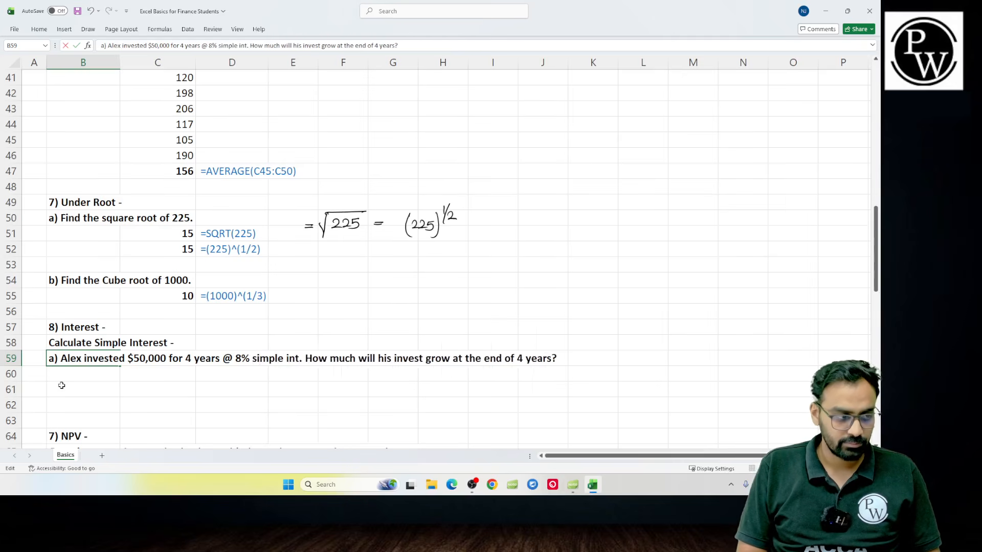
{"action": "key", "text": "BackSpace"}
{"action": "key", "text": "BackSpace"}
{"action": "type", "text": "t"}
{"action": "key", "text": "Return"}
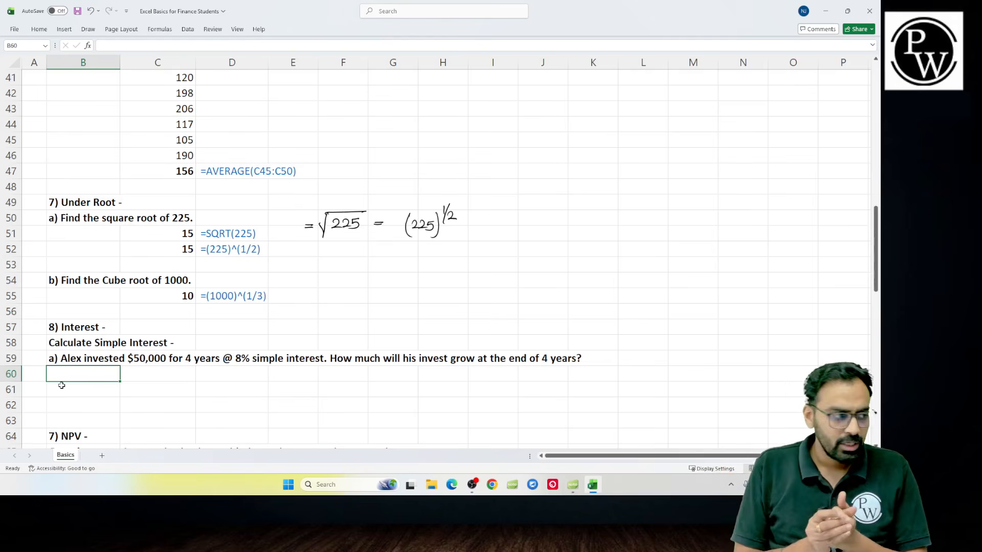
- Enter the label "FV (SI) =" in B60
{"action": "type", "text": "SI"}
{"action": "key", "text": "BackSpace"}
{"action": "key", "text": "BackSpace"}
{"action": "type", "text": "FV (SI) ="}
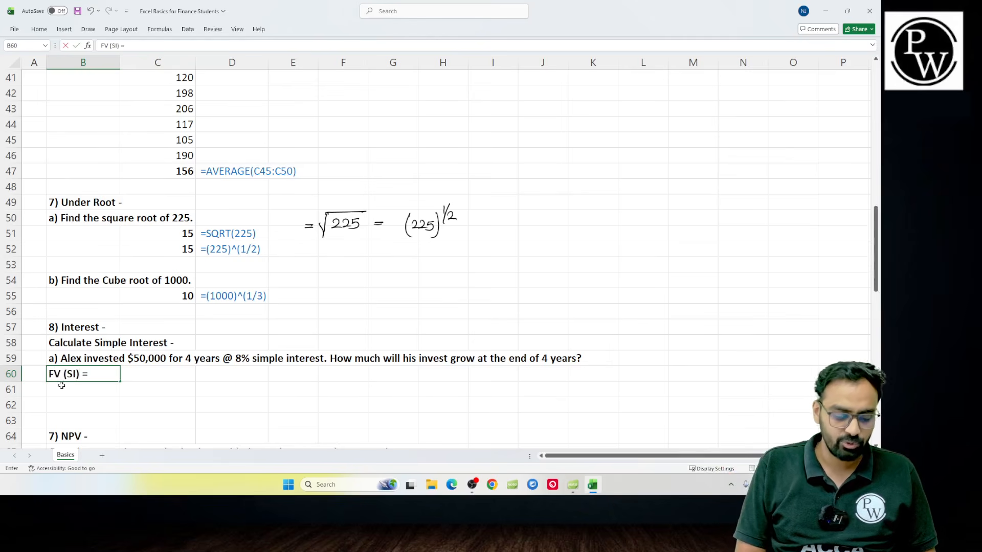
{"action": "key", "text": "Tab"}
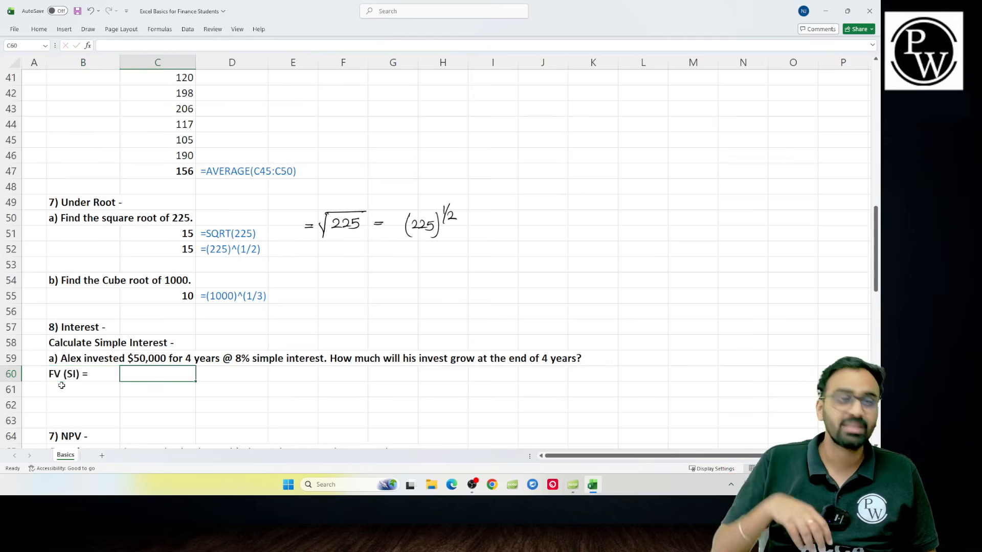
{"action": "type", "text": "PXRX"}
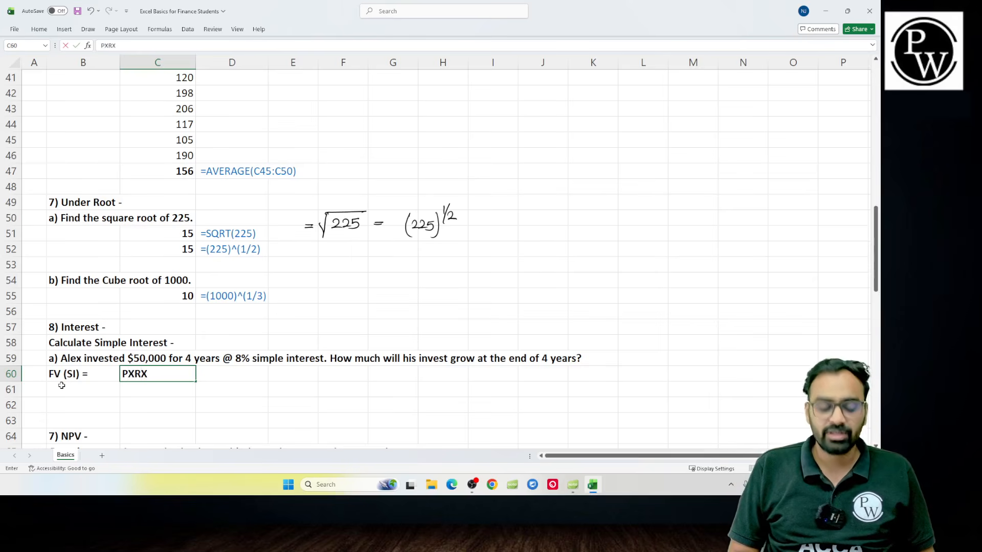
{"action": "type", "text": "N"}
{"action": "key", "text": "BackSpace"}
{"action": "key", "text": "BackSpace"}
{"action": "key", "text": "BackSpace"}
{"action": "key", "text": "BackSpace"}
{"action": "key", "text": "BackSpace"}
- Enter the formula text "p x r x n" in C60, with spaces between the characters
{"action": "type", "text": "pxr"}
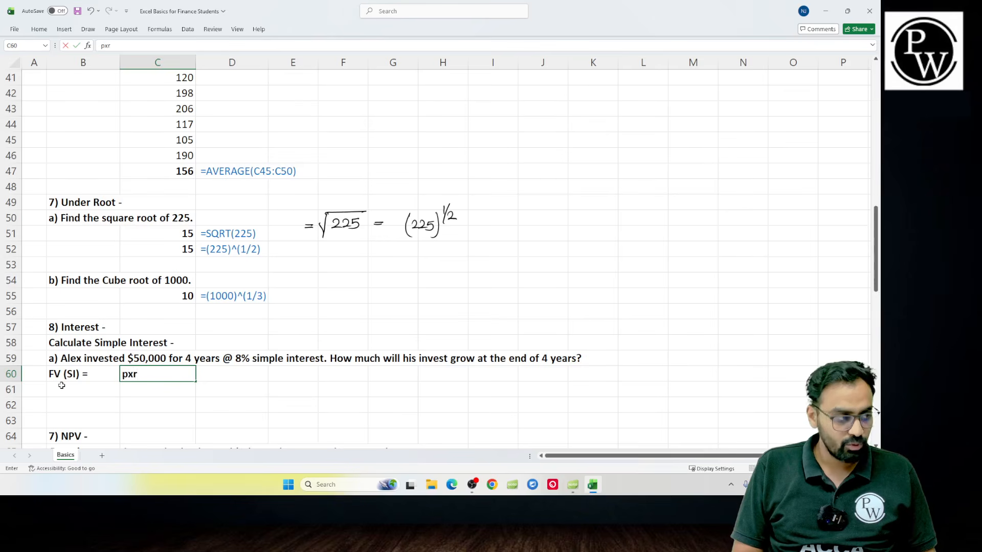
{"action": "type", "text": "xn"}
{"action": "key", "text": "Return"}
{"action": "key", "text": "Up"}
{"action": "key", "text": "F2"}
{"action": "key", "text": "Right"}
{"action": "key", "text": "space"}
{"action": "key", "text": "Right"}
{"action": "key", "text": "space"}
{"action": "key", "text": "Right"}
{"action": "key", "text": "space"}
{"action": "key", "text": "Right"}
{"action": "key", "text": "space"}
{"action": "key", "text": "Return"}
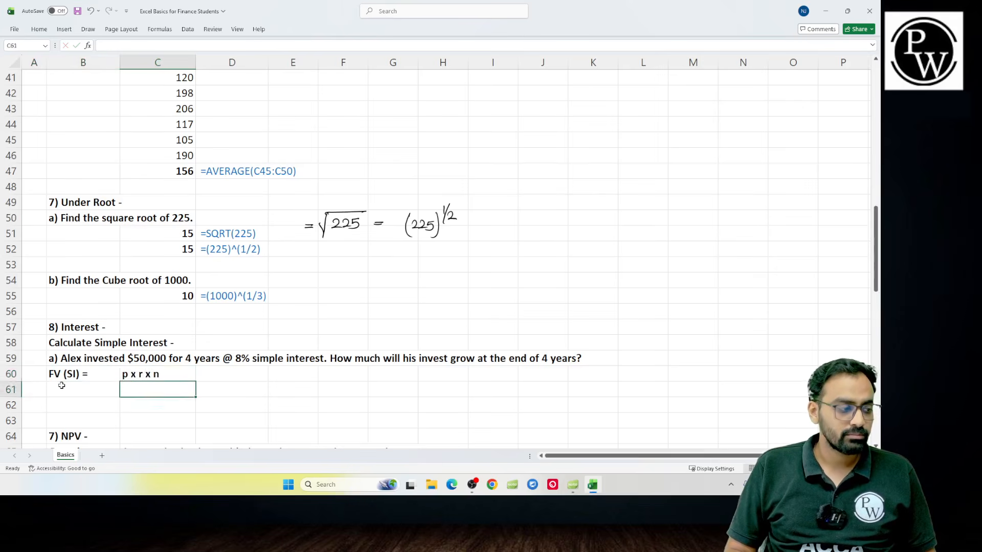
- Remove the bold formatting from the label and formula text in B60:C60 and select B61
{"action": "key", "text": "Up"}
{"action": "key", "text": "Left"}
{"action": "key", "text": "Down"}
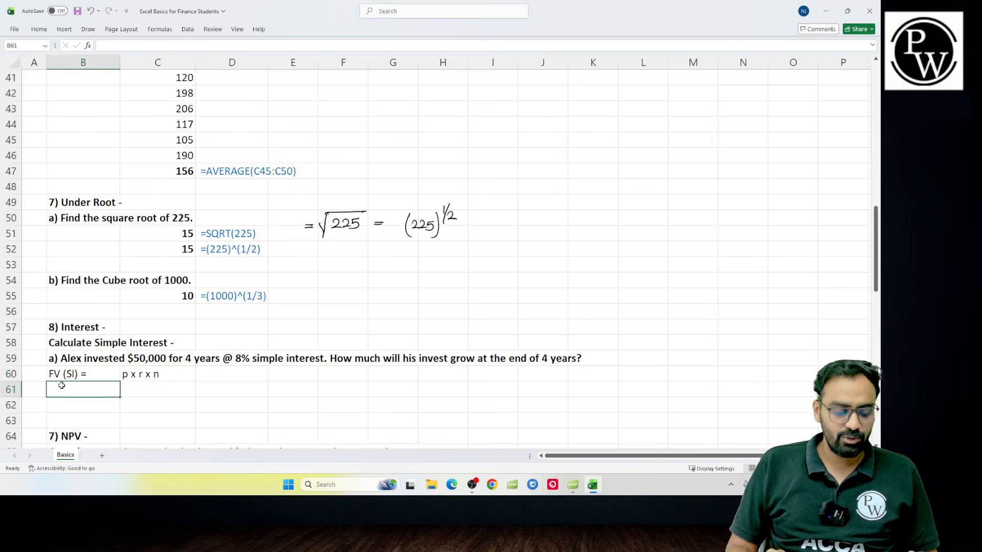
- Enter the label "FV (SI) =" in B61, below the existing formula label
{"action": "type", "text": "fv (su"}
{"action": "key", "text": "BackSpace"}
{"action": "key", "text": "BackSpace"}
{"action": "key", "text": "BackSpace"}
{"action": "key", "text": "BackSpace"}
{"action": "key", "text": "BackSpace"}
{"action": "key", "text": "BackSpace"}
{"action": "type", "text": "fv("}
{"action": "key", "text": "BackSpace"}
{"action": "key", "text": "BackSpace"}
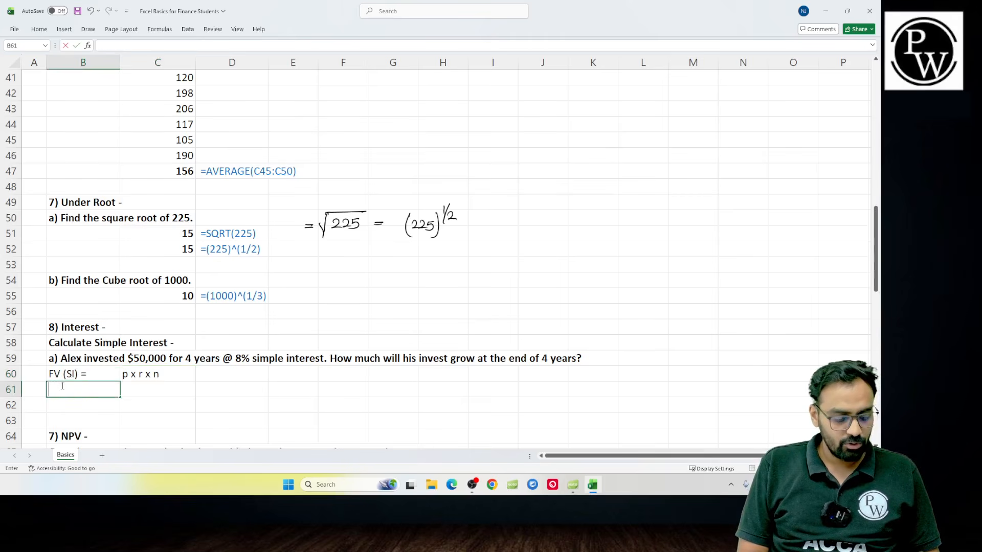
{"action": "type", "text": "fv (si)"}
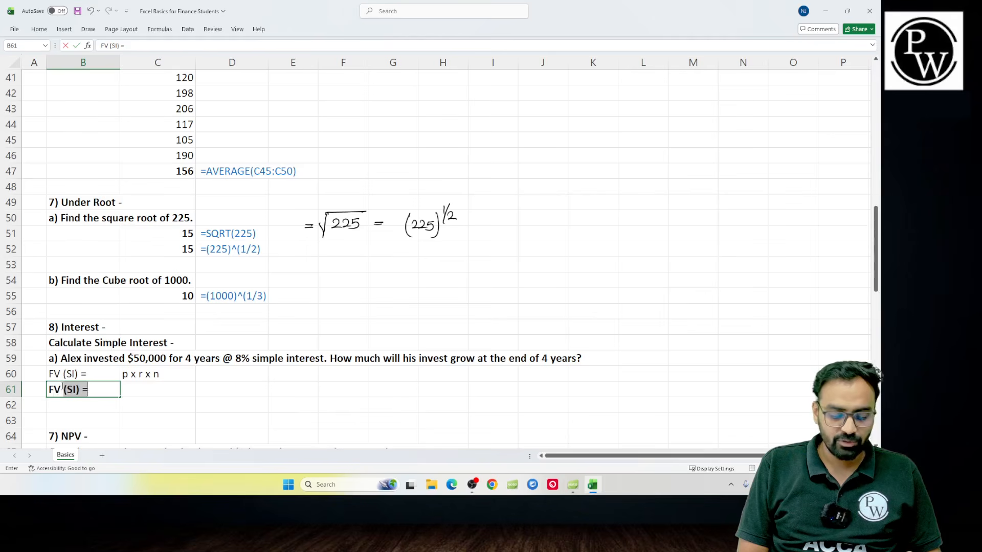
{"action": "type", "text": " ="}
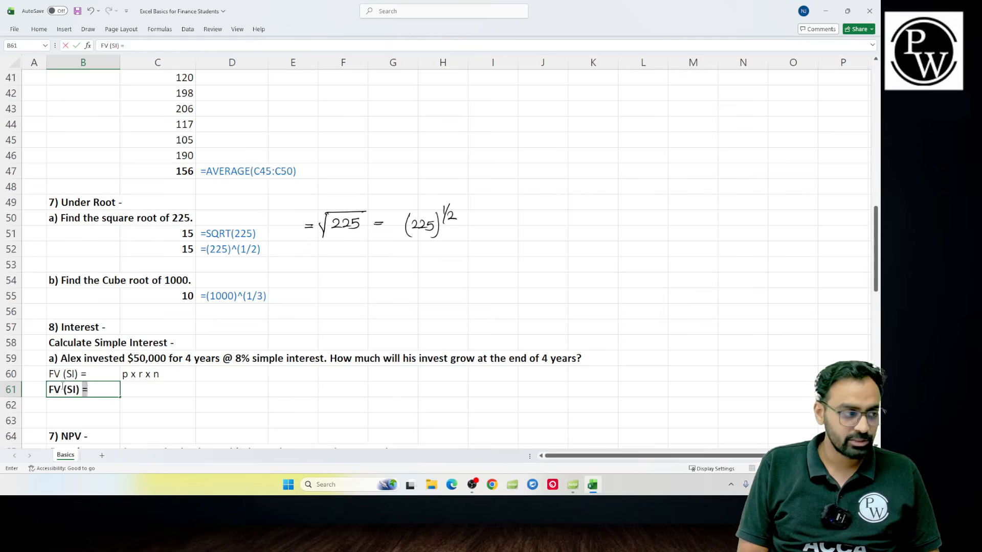
- Calculate the simple interest in C61 with the formula =50000*8%*4
{"action": "key", "text": "Tab"}
{"action": "type", "text": "="}
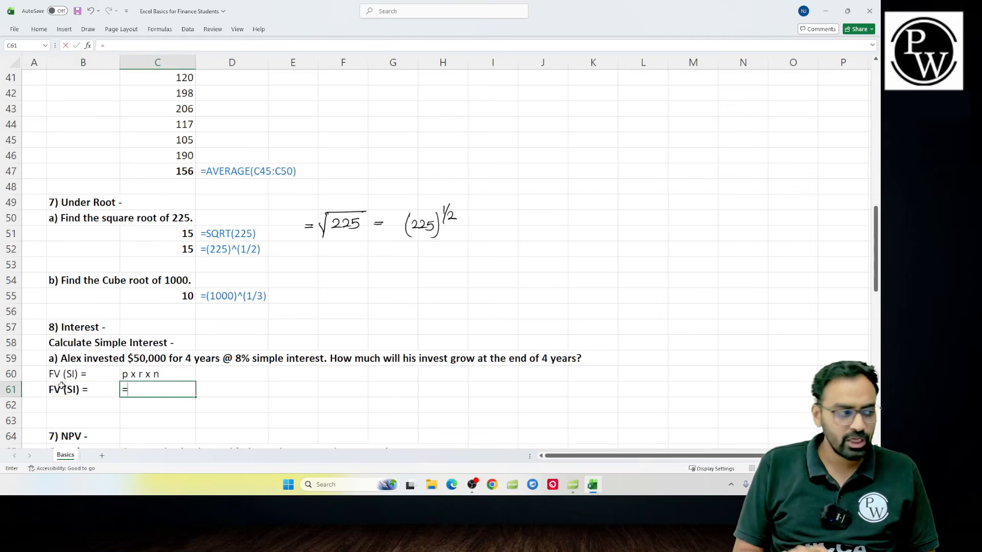
{"action": "type", "text": "50000"}
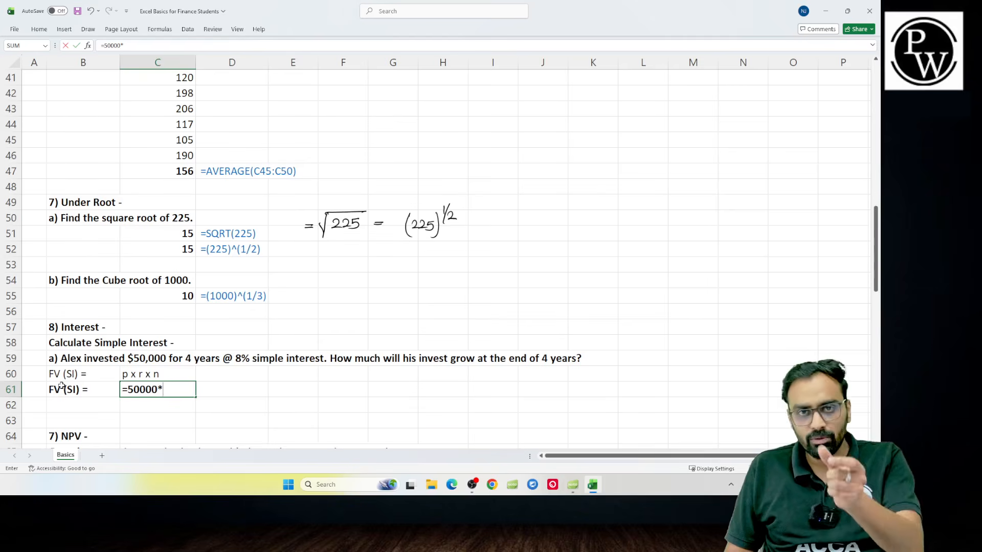
{"action": "type", "text": "*8%*"}
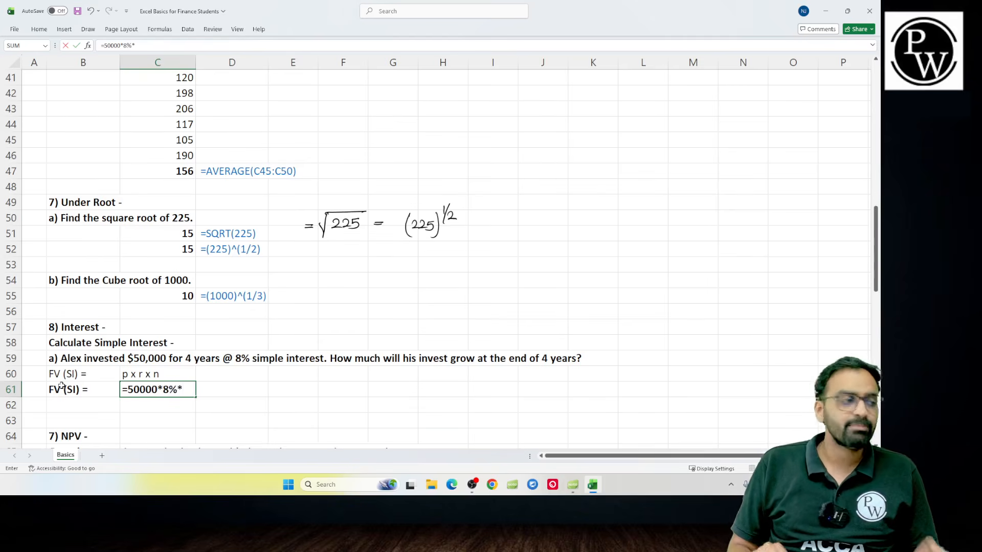
{"action": "type", "text": "4"}
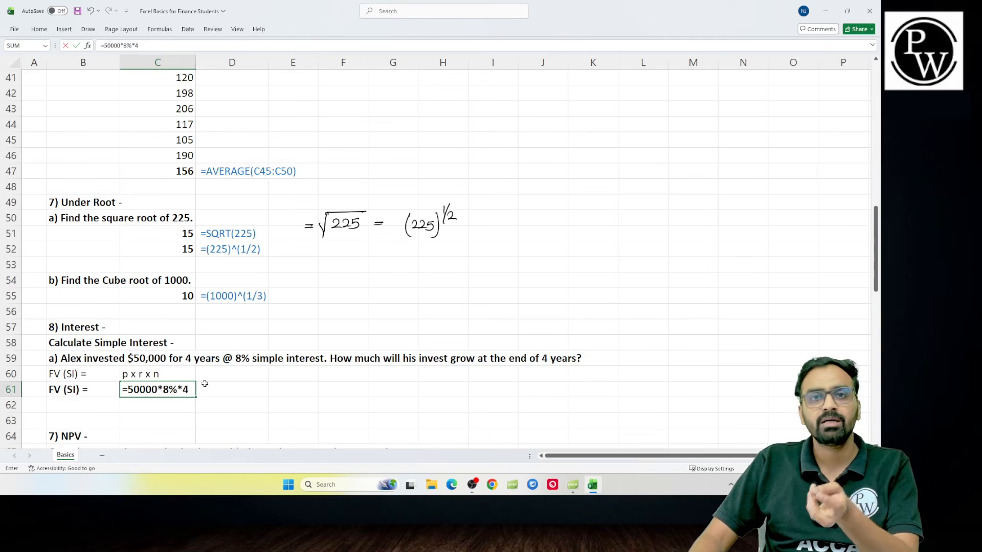
{"action": "key", "text": "Return"}
{"action": "key", "text": "Up"}
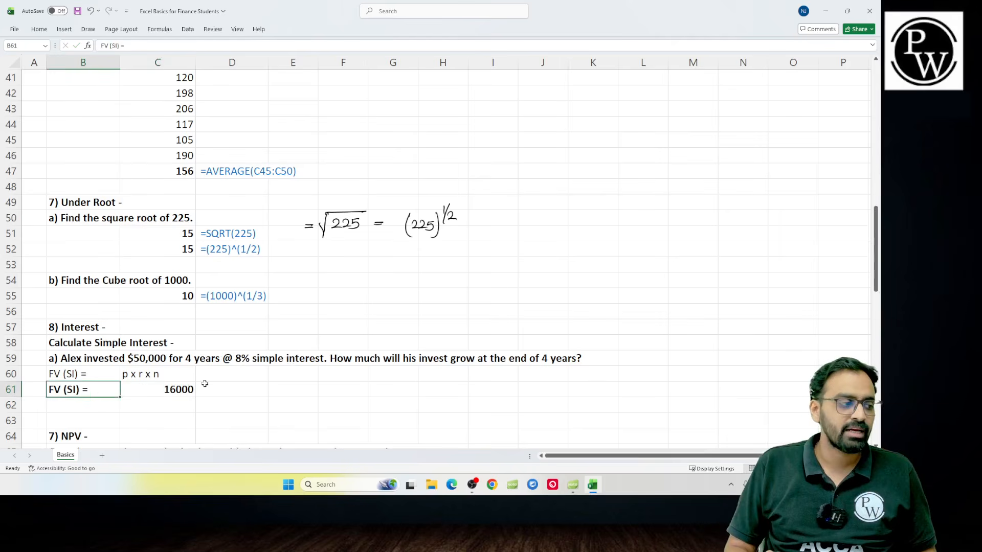
{"action": "key", "text": "F2"}
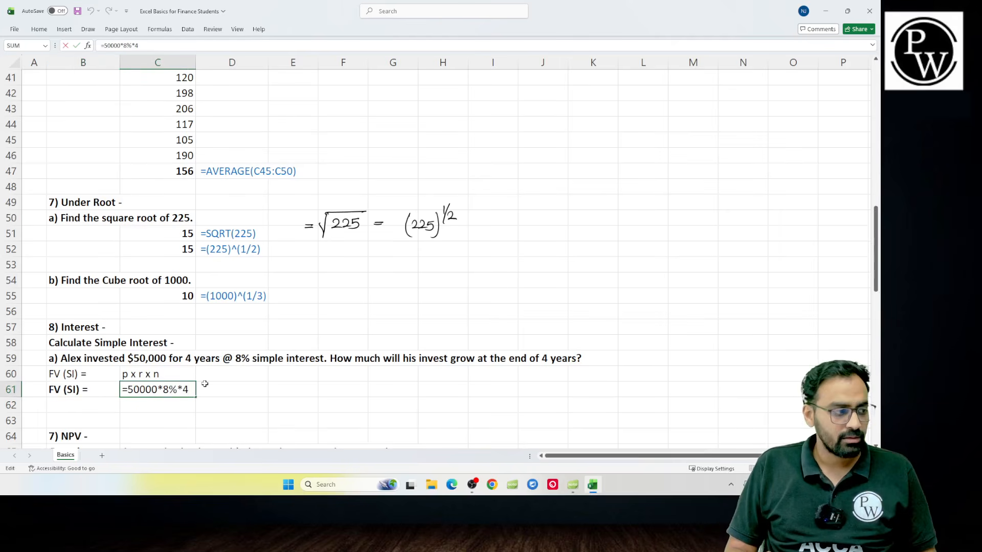
{"action": "key", "text": "Return"}
- Shorten the label in B60 to "SI ="
{"action": "key", "text": "Up"}
{"action": "key", "text": "Up"}
{"action": "key", "text": "Left"}
{"action": "key", "text": "F2"}
{"action": "key", "text": "Home"}
{"action": "key", "text": "ctrl+shift+Right"}
{"action": "key", "text": "Delete"}
{"action": "key", "text": "Delete"}
{"action": "key", "text": "Delete"}
{"action": "key", "text": "Return"}
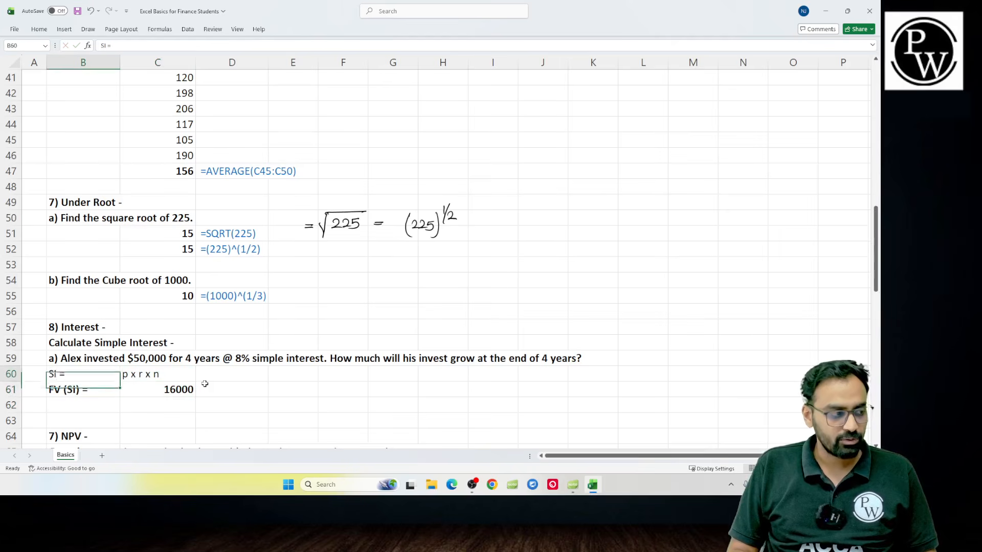
- Shorten the label in B61 to "SI =" to match the one above it
{"action": "key", "text": "F2"}
{"action": "key", "text": "Home"}
{"action": "key", "text": "ctrl+shift+Right"}
{"action": "key", "text": "shift+Right"}
{"action": "key", "text": "Delete"}
{"action": "key", "text": "BackSpace"}
{"action": "key", "text": "Return"}
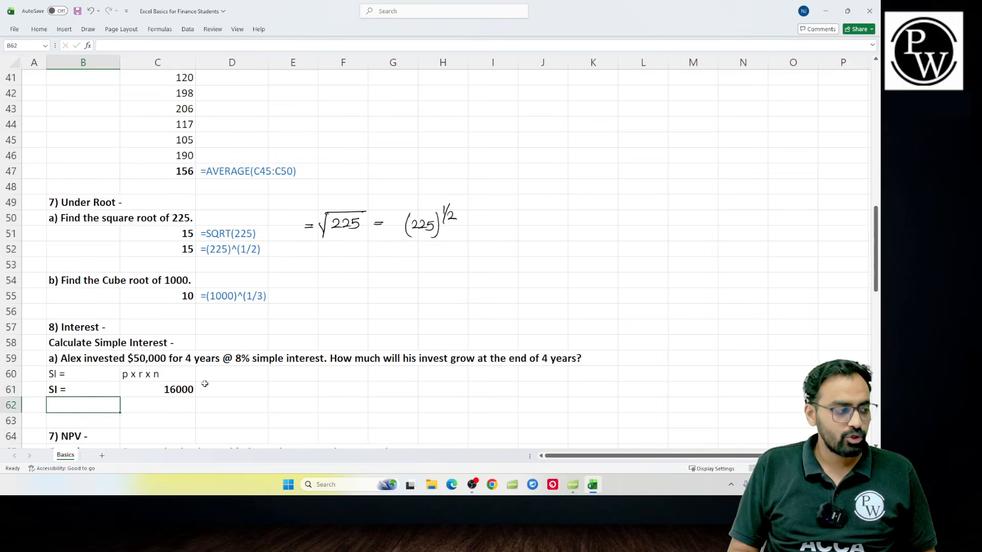
- Insert a blank row at row 62 and enter the label "Total Investment value =" in B63
{"action": "key", "text": "shift+space"}
{"action": "key", "text": "ctrl+shift+plus"}
{"action": "key", "text": "shift+BackSpace"}
{"action": "key", "text": "Down"}
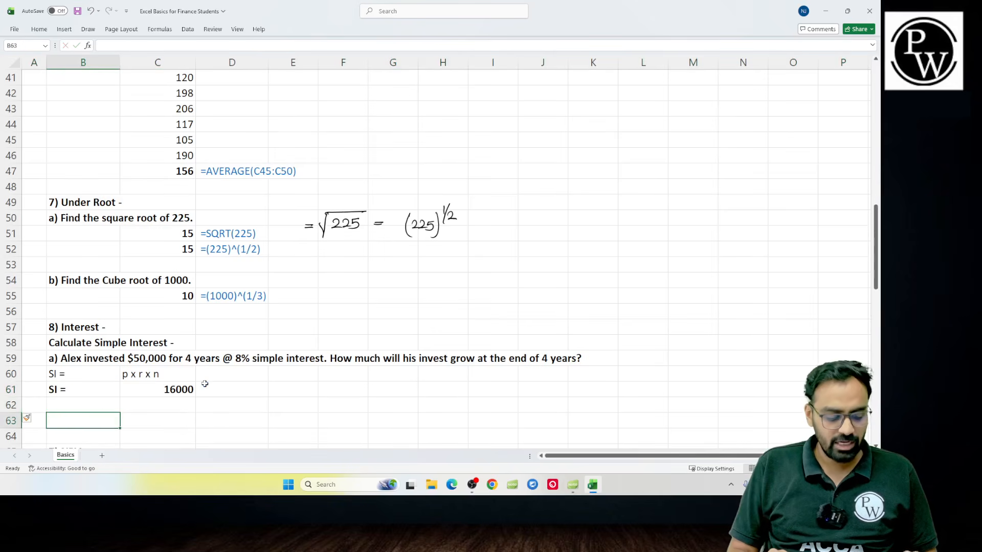
{"action": "type", "text": "Total Investe"}
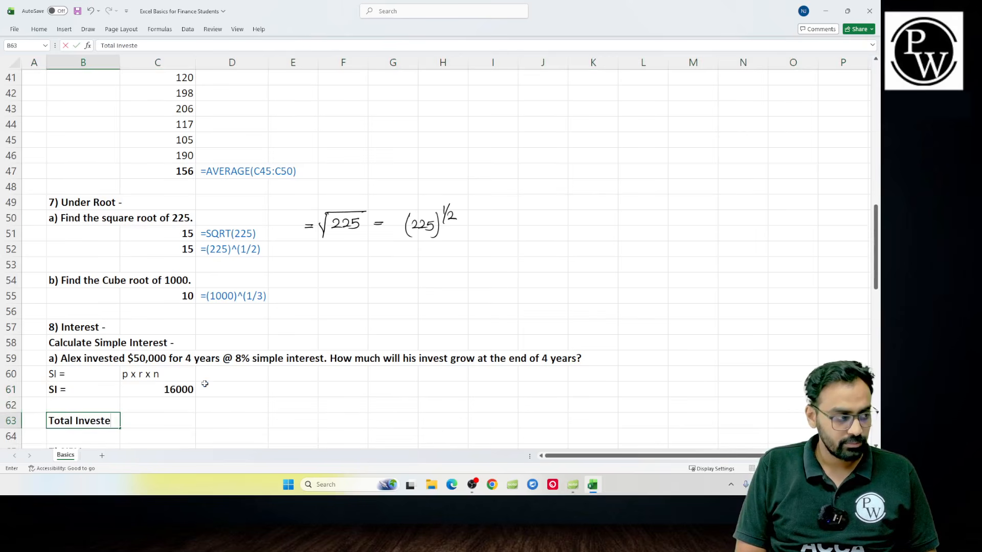
{"action": "key", "text": "BackSpace"}
{"action": "type", "text": "ment"}
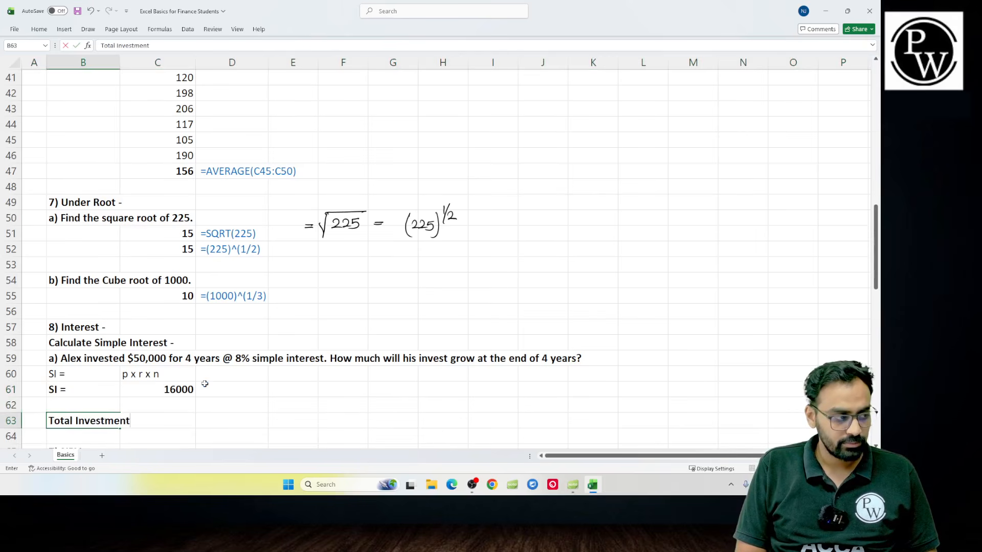
{"action": "type", "text": " va"}
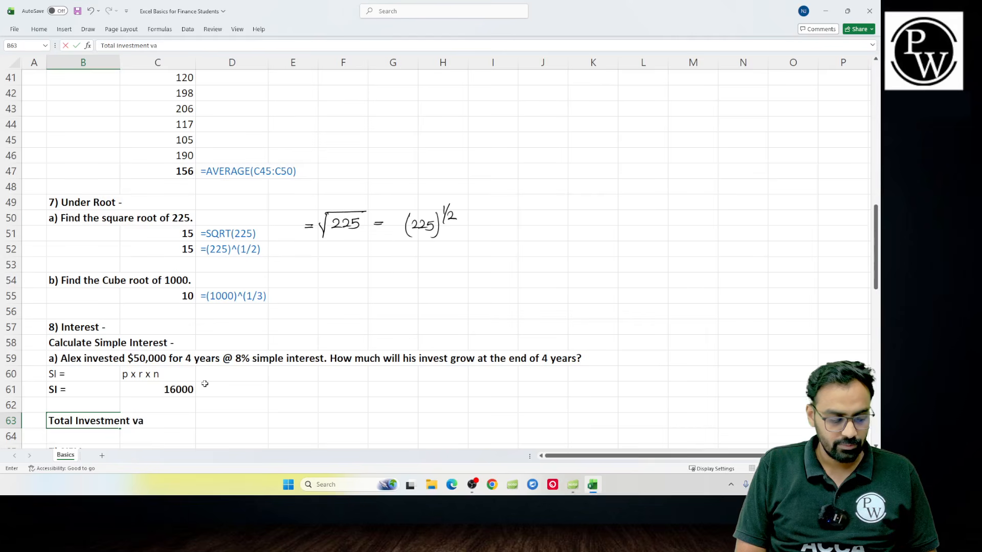
{"action": "type", "text": "lue ="}
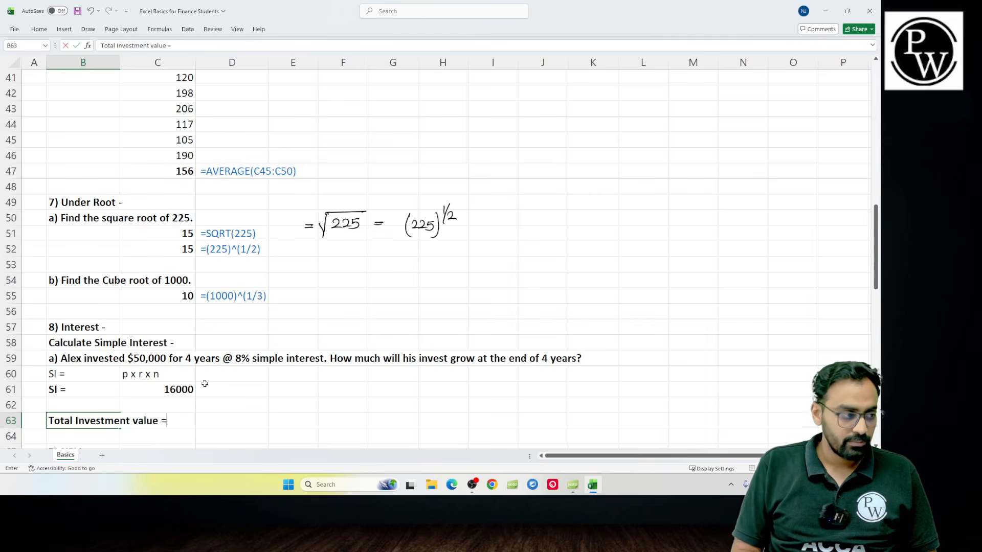
- Insert blank rows at row 64, between the total investment label and the NPV section
{"action": "key", "text": "Right"}
{"action": "key", "text": "Down"}
{"action": "key", "text": "Left"}
{"action": "key", "text": "ctrl+shift+Right"}
{"action": "key", "text": "Left"}
{"action": "key", "text": "ctrl+shift+Right"}
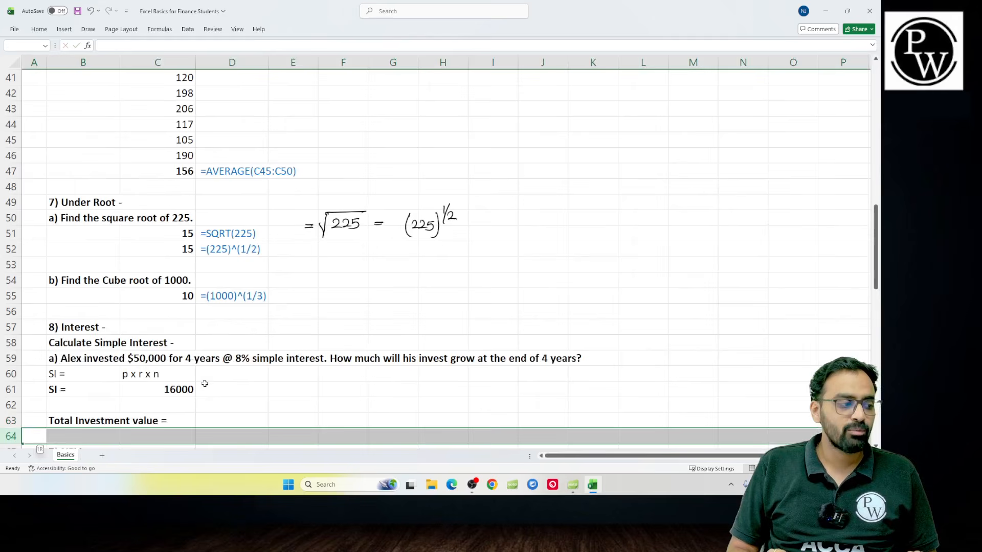
- Add "(P+SI)" before the equals sign in the total investment label in B63
{"action": "key", "text": "Up"}
{"action": "key", "text": "Right"}
{"action": "key", "text": "F2"}
{"action": "key", "text": "Left"}
{"action": "type", "text": "(P+SI)"}
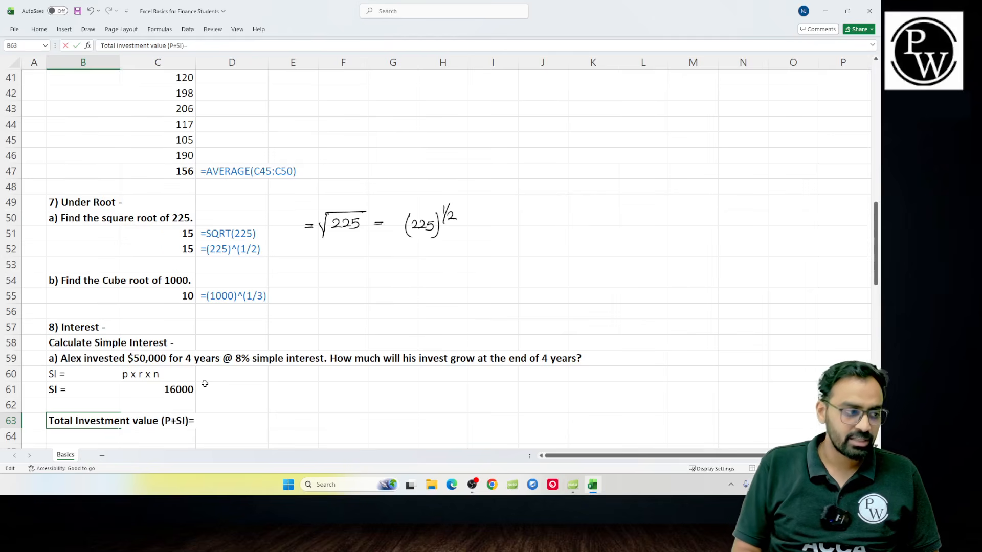
- Try the total investment formula =C61+50000 in D63 and clear the cell
{"action": "key", "text": "Tab"}
{"action": "key", "text": "Tab"}
{"action": "type", "text": "="}
{"action": "key", "text": "Up"}
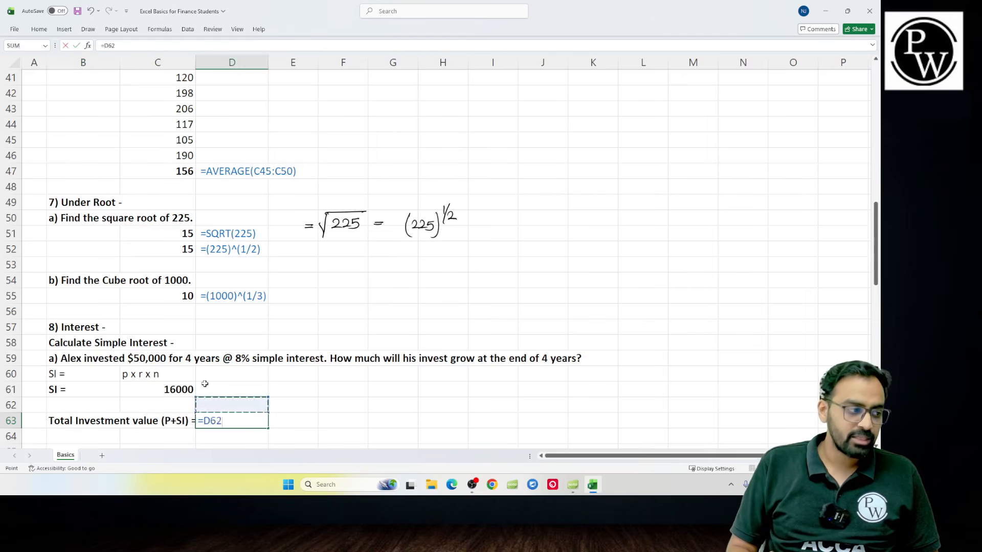
{"action": "key", "text": "Up"}
{"action": "key", "text": "Left"}
{"action": "type", "text": "+50000"}
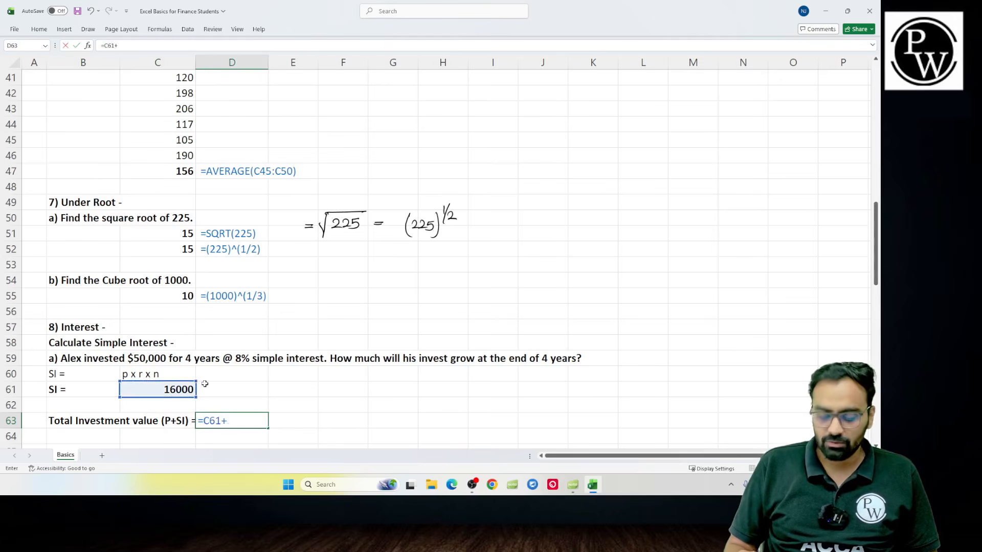
{"action": "key", "text": "Return"}
{"action": "key", "text": "Up"}
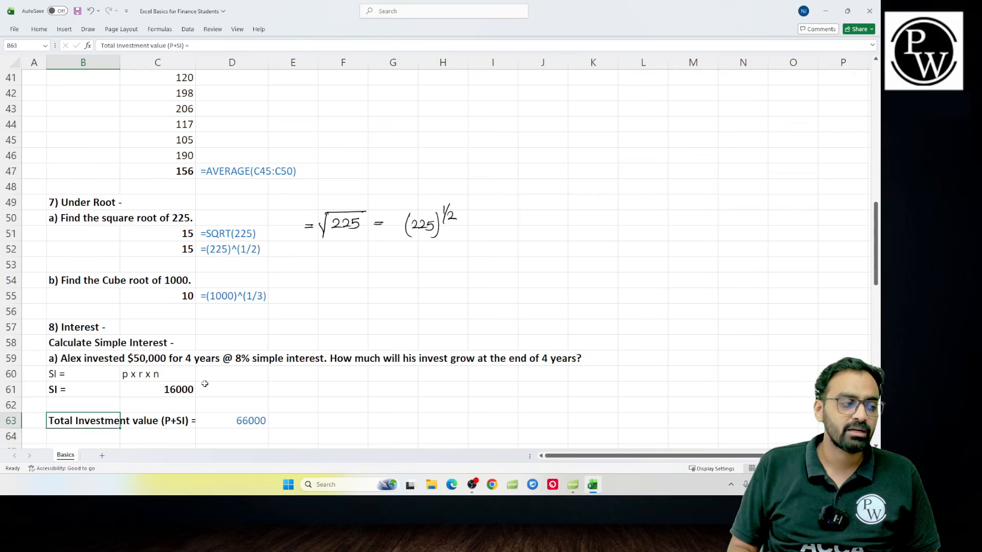
{"action": "key", "text": "Right"}
{"action": "key", "text": "Right"}
{"action": "key", "text": "Right"}
{"action": "key", "text": "Left"}
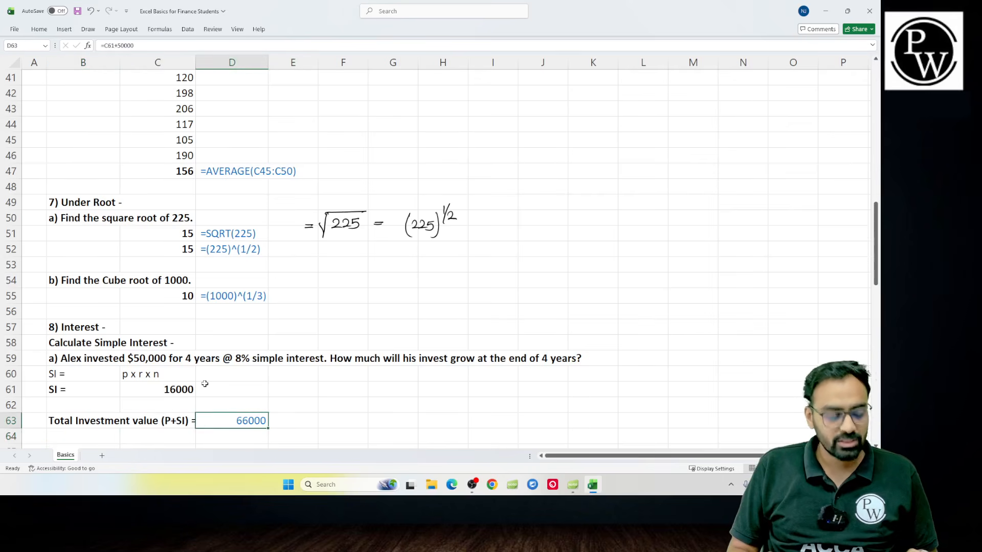
{"action": "key", "text": "Delete"}
- Calculate the total investment value in C64 with the formula =C61+50000
{"action": "key", "text": "Down"}
{"action": "key", "text": "Left"}
{"action": "type", "text": "="}
{"action": "key", "text": "Up"}
{"action": "key", "text": "Up"}
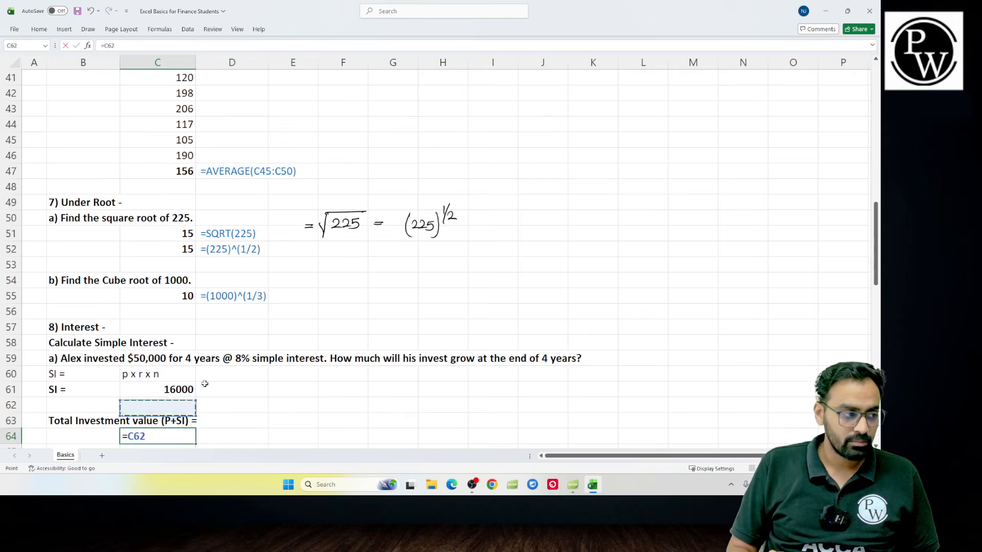
{"action": "key", "text": "Up"}
{"action": "type", "text": "+50000"}
{"action": "key", "text": "ctrl+Return"}
{"action": "key", "text": "Return"}
{"action": "key", "text": "Up"}
{"action": "key", "text": "Down"}
{"action": "key", "text": "Left"}
{"action": "scroll", "coordinate": [204, 384], "scroll_direction": "down", "scroll_amount": 1}
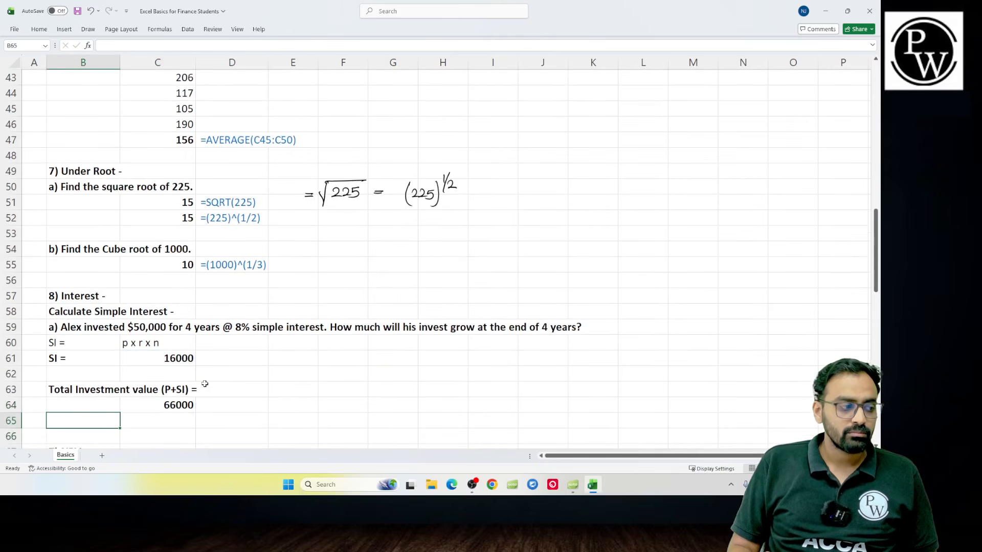
- Delete the blank row 62 above the total investment label
{"action": "left_click", "coordinate": [151, 343]}
{"action": "left_click", "coordinate": [157, 361]}
{"action": "left_click", "coordinate": [150, 404]}
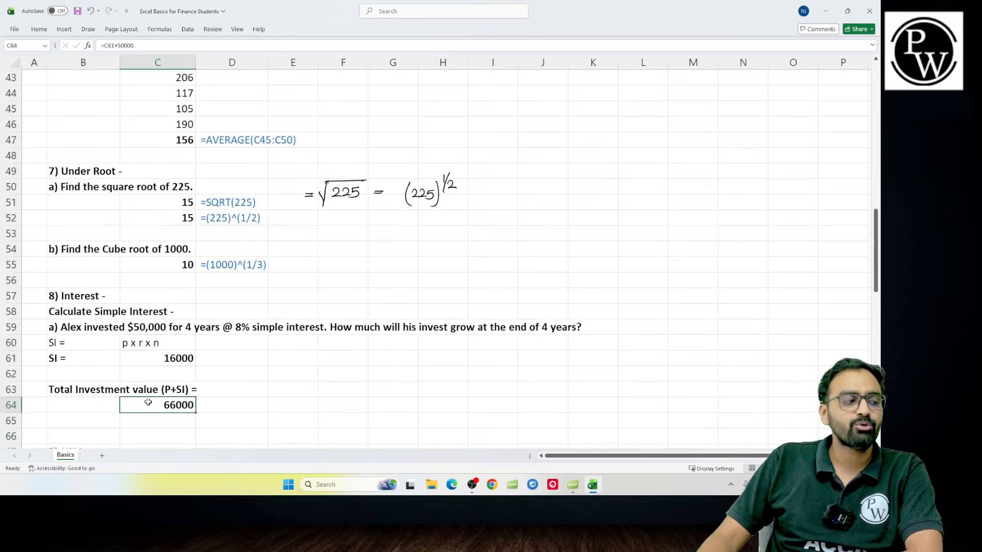
{"action": "left_click", "coordinate": [10, 374]}
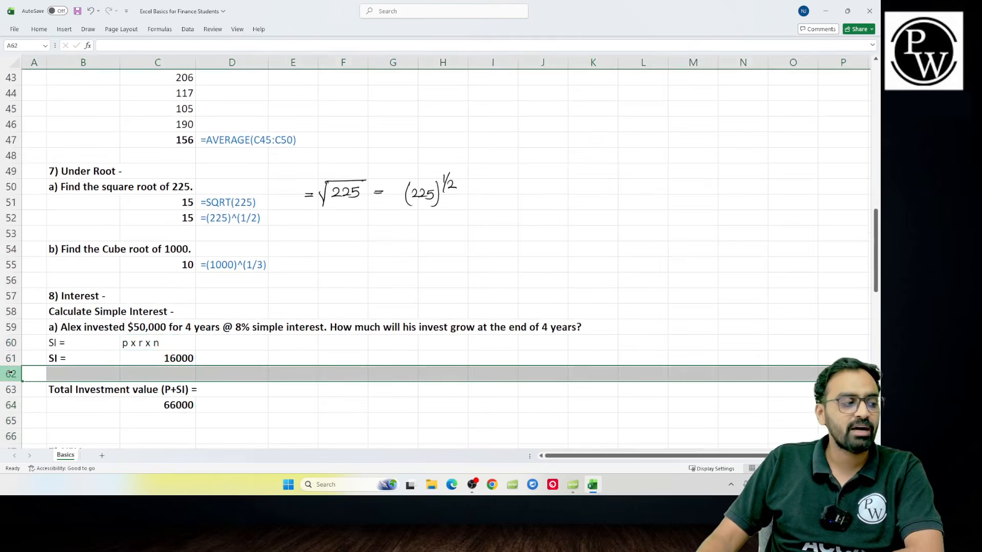
{"action": "key", "text": "ctrl+minus"}
{"action": "key", "text": "Down"}
{"action": "key", "text": "Right"}
{"action": "key", "text": "Right"}
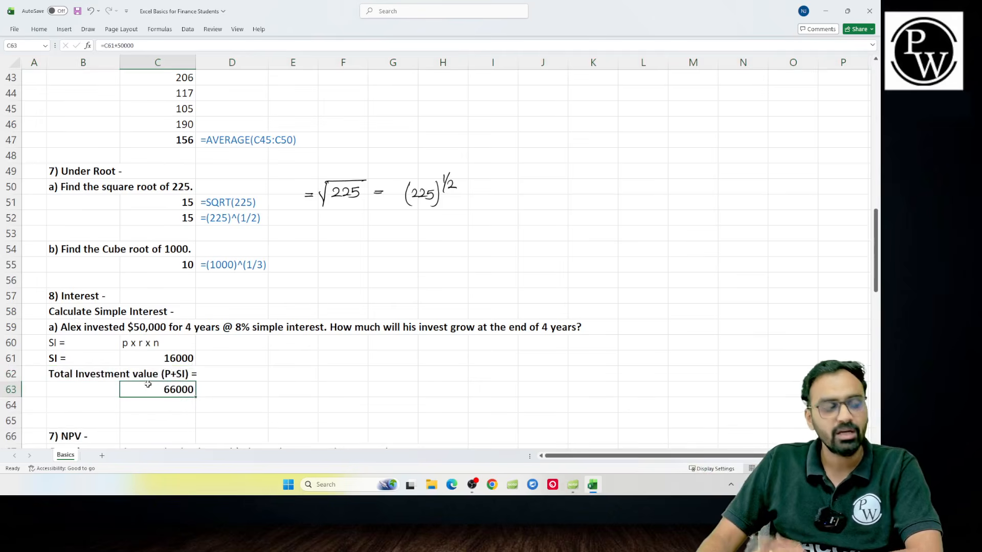
- Insert a blank row at row 64 below the total investment value and select B65
{"action": "left_click", "coordinate": [160, 362]}
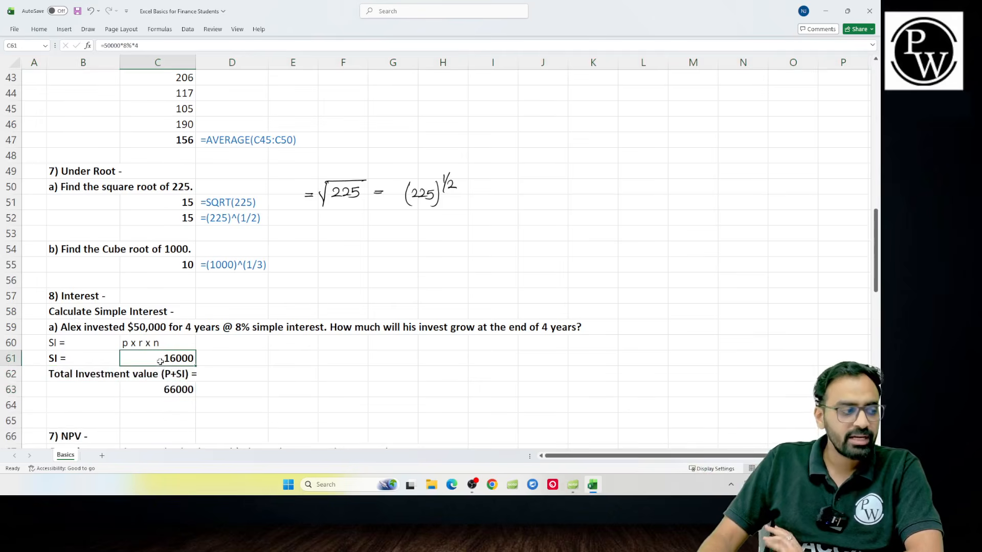
{"action": "left_click", "coordinate": [13, 405]}
{"action": "key", "text": "ctrl+plus"}
{"action": "key", "text": "Right"}
{"action": "key", "text": "Down"}
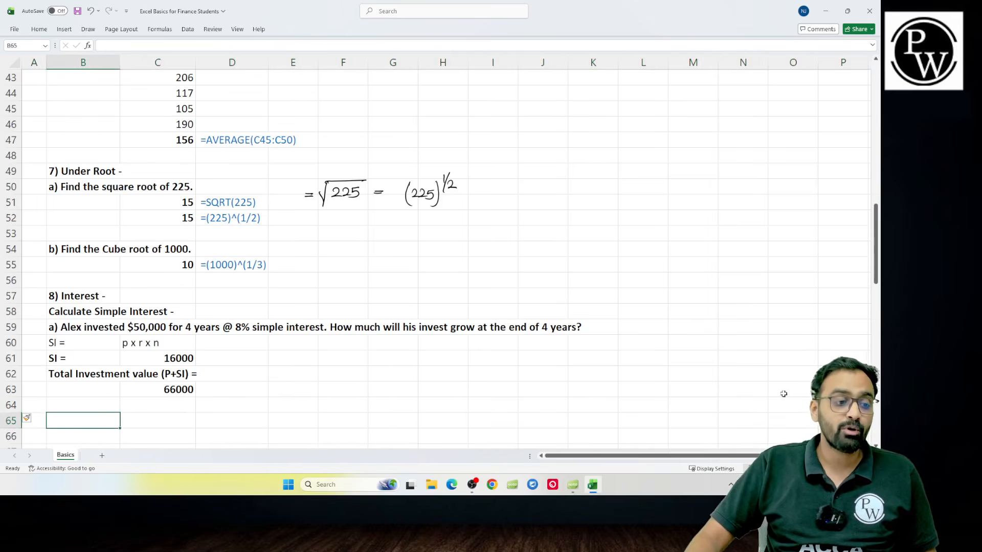
- Switch to the presentation to view the Compound Interest slide with its future value formula, and return to the Excel worksheet
{"action": "left_click", "coordinate": [567, 484]}
{"action": "key", "text": "Page_Down"}
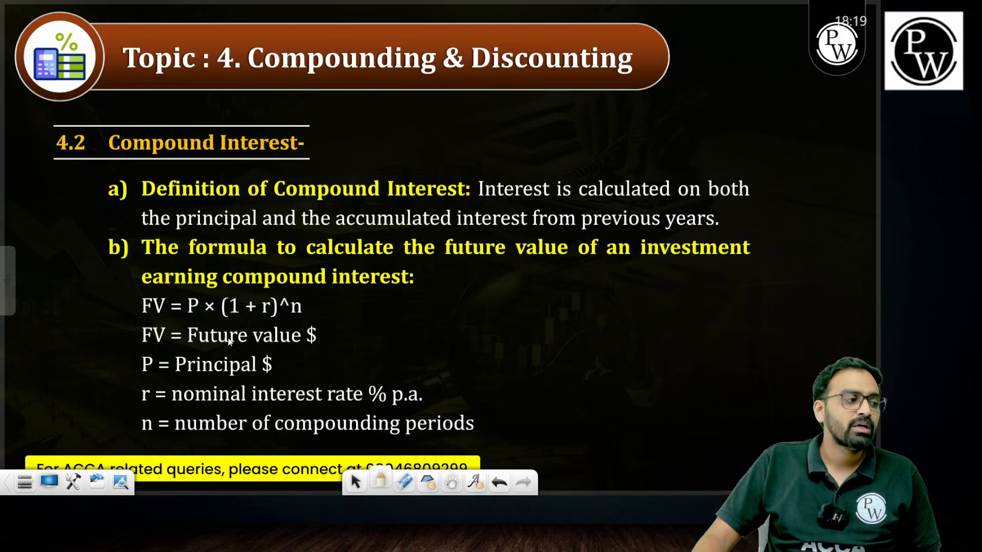
{"action": "key", "text": "alt+Tab"}
- Copy the simple interest question from B59 into B65
{"action": "left_click", "coordinate": [70, 329]}
{"action": "key", "text": "ctrl+c"}
{"action": "key", "text": "Down"}
{"action": "key", "text": "Down"}
{"action": "key", "text": "Down"}
{"action": "key", "text": "Down"}
{"action": "key", "text": "Down"}
{"action": "key", "text": "Down"}
{"action": "key", "text": "F2"}
{"action": "key", "text": "ctrl+v"}
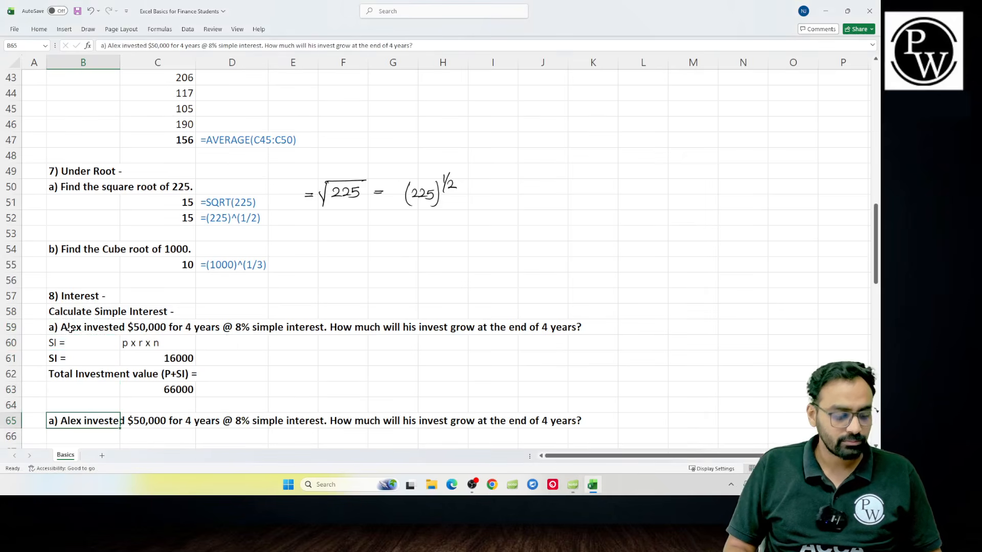
- Change the letter of the copied question in B65 from a to b
{"action": "key", "text": "Home"}
{"action": "key", "text": "Delete"}
{"action": "type", "text": "b"}
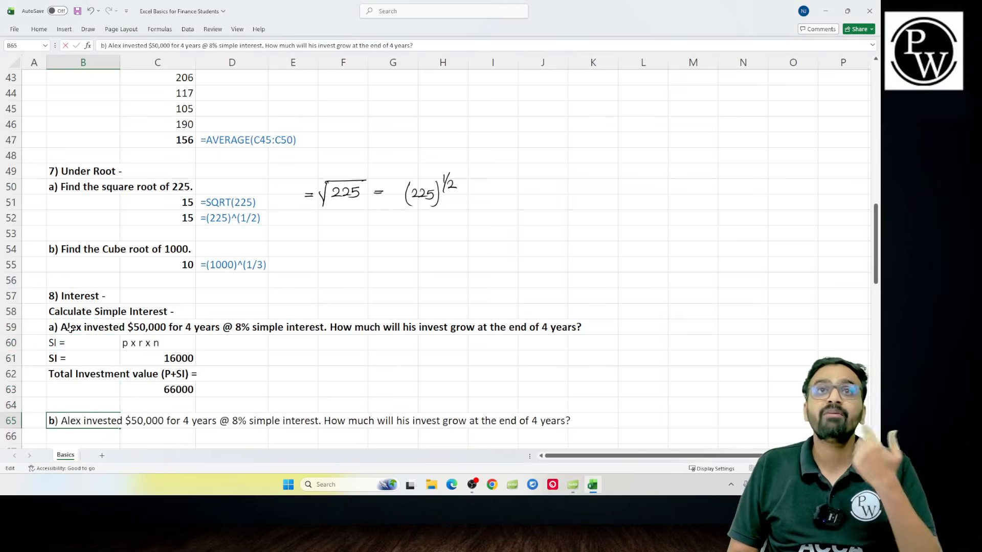
{"action": "key", "text": "Return"}
- Replace the word "simple" with "compound" in the question in B65
{"action": "key", "text": "Up"}
{"action": "key", "text": "F2"}
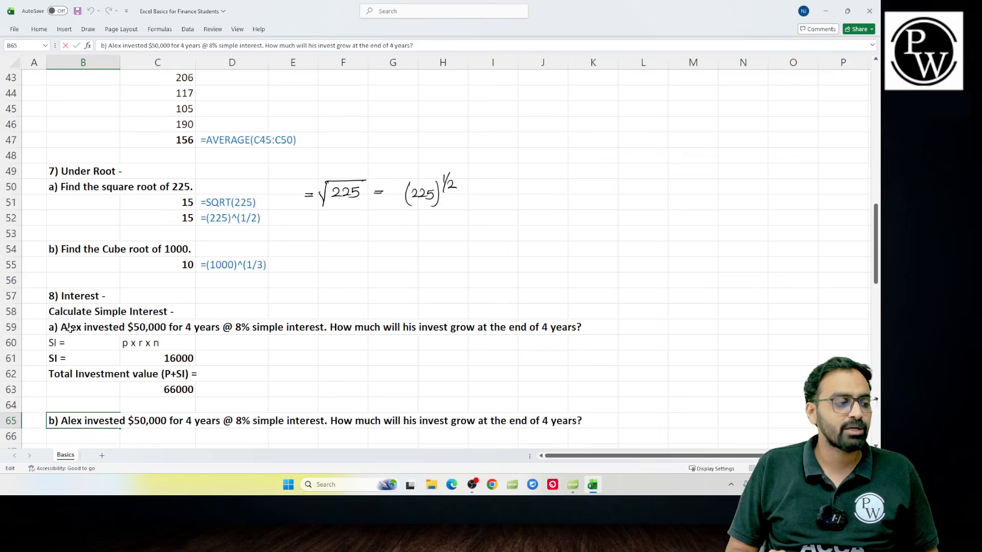
{"action": "key", "text": "ctrl+shift+Right"}
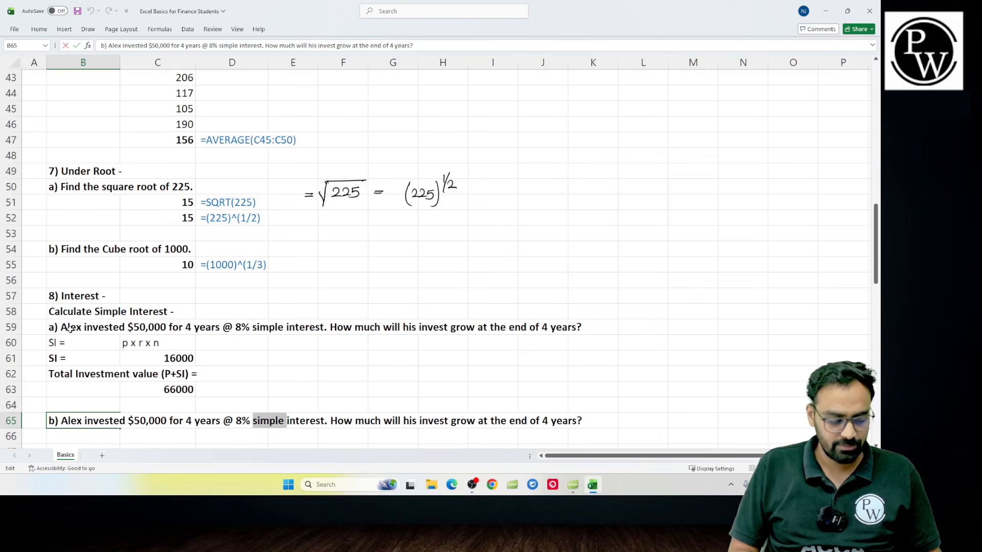
{"action": "type", "text": "Com"}
{"action": "key", "text": "BackSpace"}
{"action": "key", "text": "BackSpace"}
{"action": "type", "text": "compund"}
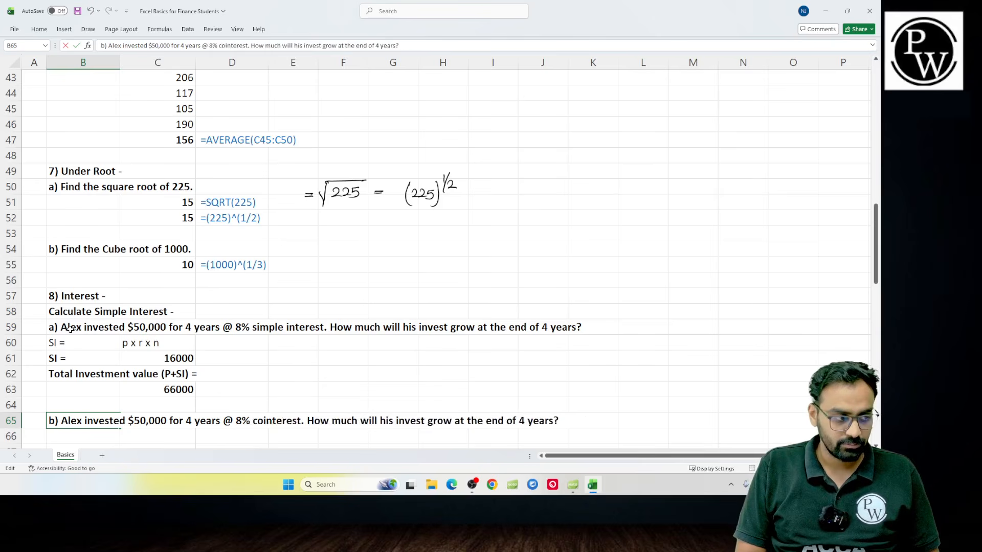
{"action": "key", "text": "BackSpace"}
{"action": "key", "text": "BackSpace"}
{"action": "key", "text": "BackSpace"}
{"action": "type", "text": "ound"}
{"action": "key", "text": "Return"}
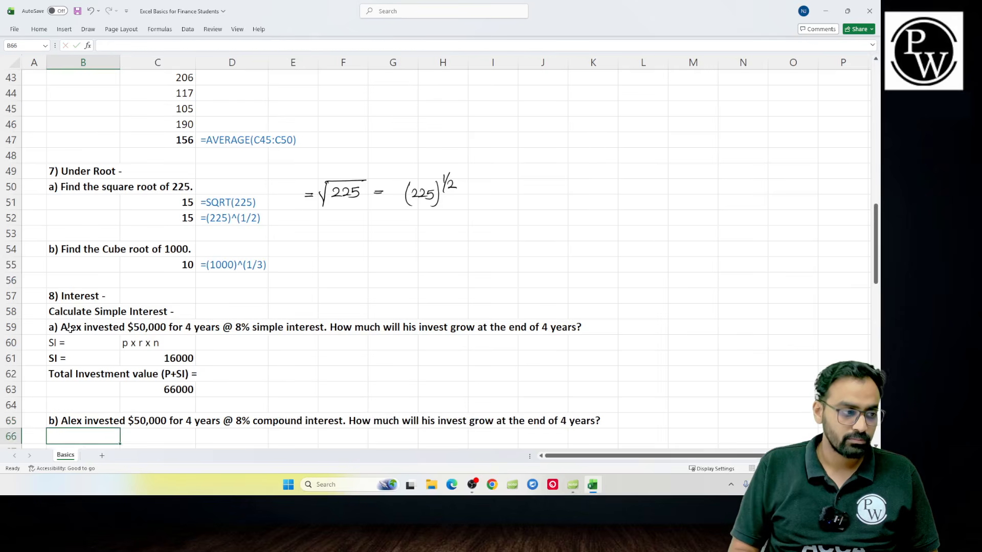
- Enter the label "FV (CI) =" in B66 and the formula text "P*(1+r)^n" in C66
{"action": "scroll", "coordinate": [70, 328], "scroll_direction": "down", "scroll_amount": 1}
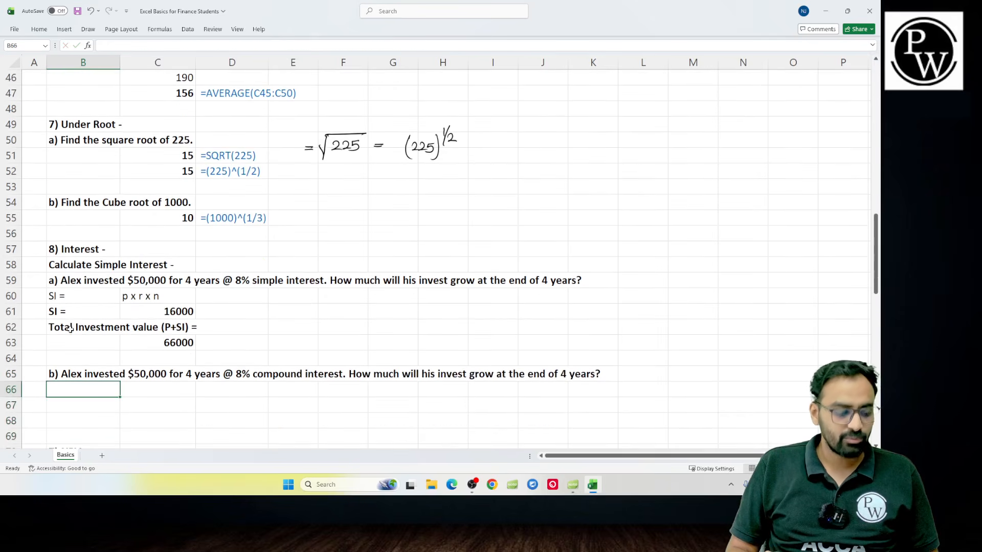
{"action": "type", "text": "FV (CI"}
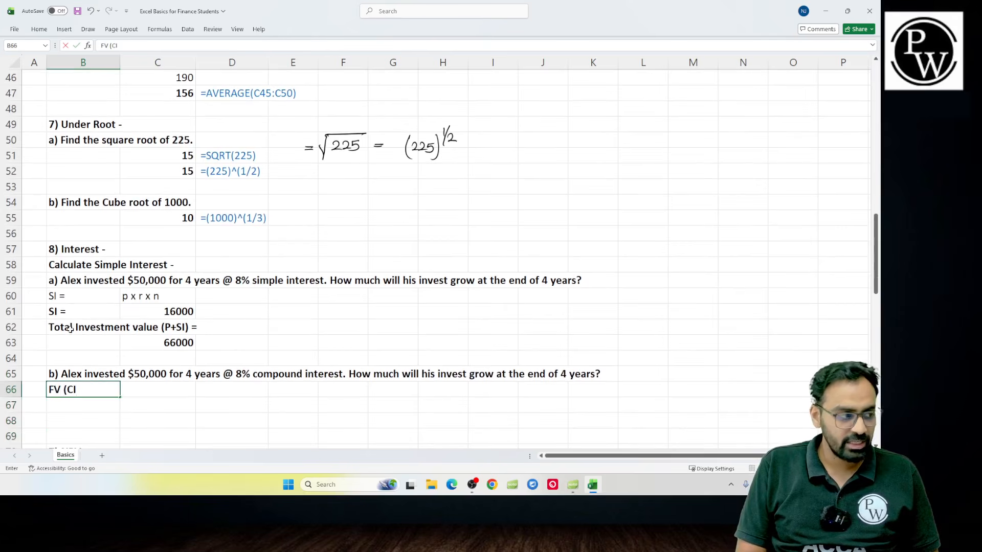
{"action": "type", "text": ") ="}
{"action": "key", "text": "Tab"}
{"action": "type", "text": "P*(1+r"}
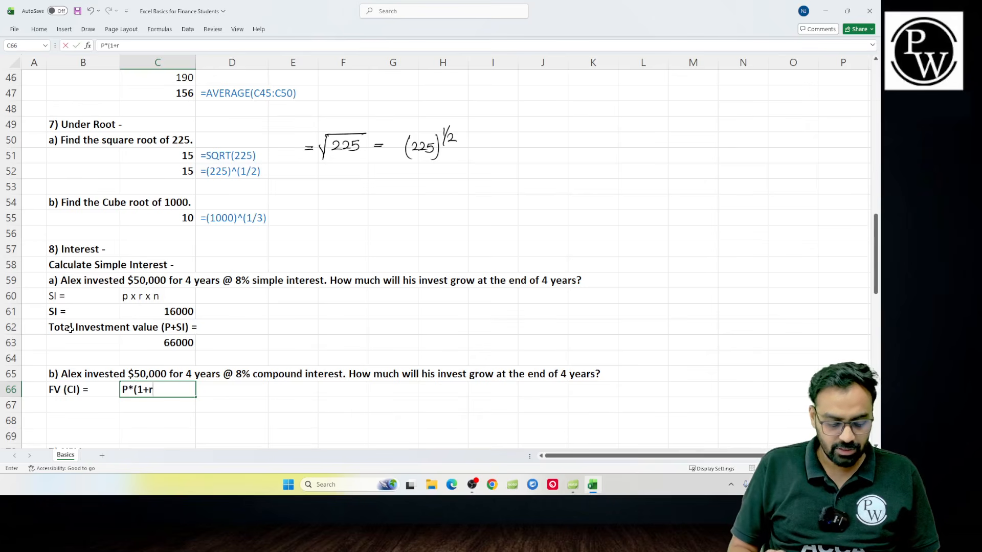
{"action": "type", "text": ")^n"}
{"action": "key", "text": "Return"}
- Enter the label "FV (CI) =" in B67 and calculate the future value in C67 with =50000*(1+8%)^4
{"action": "key", "text": "Up"}
{"action": "key", "text": "Right"}
{"action": "key", "text": "Left"}
{"action": "key", "text": "Right"}
{"action": "key", "text": "Left"}
{"action": "key", "text": "Down"}
{"action": "type", "text": "F"}
{"action": "key", "text": "Tab"}
{"action": "type", "text": "=50000*"}
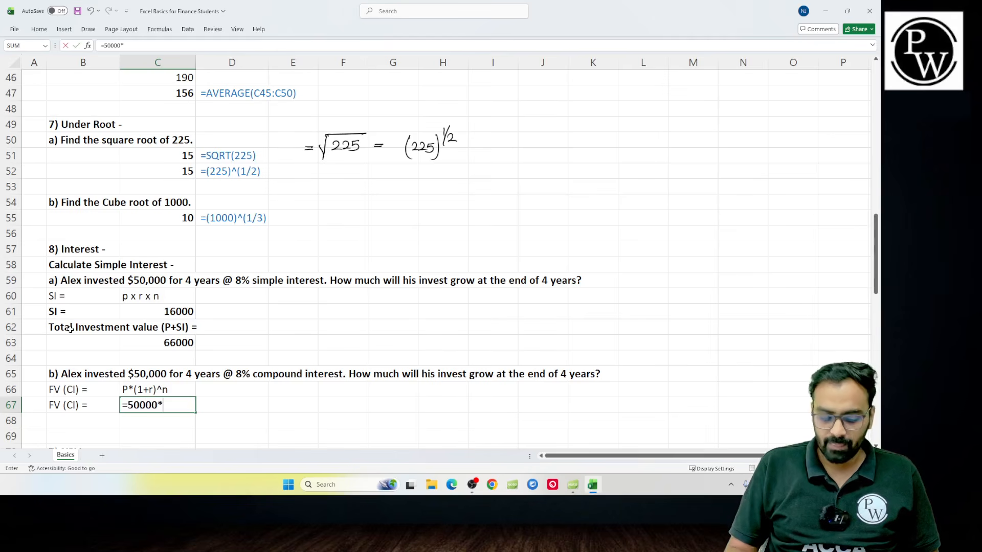
{"action": "type", "text": "(1+8%)"}
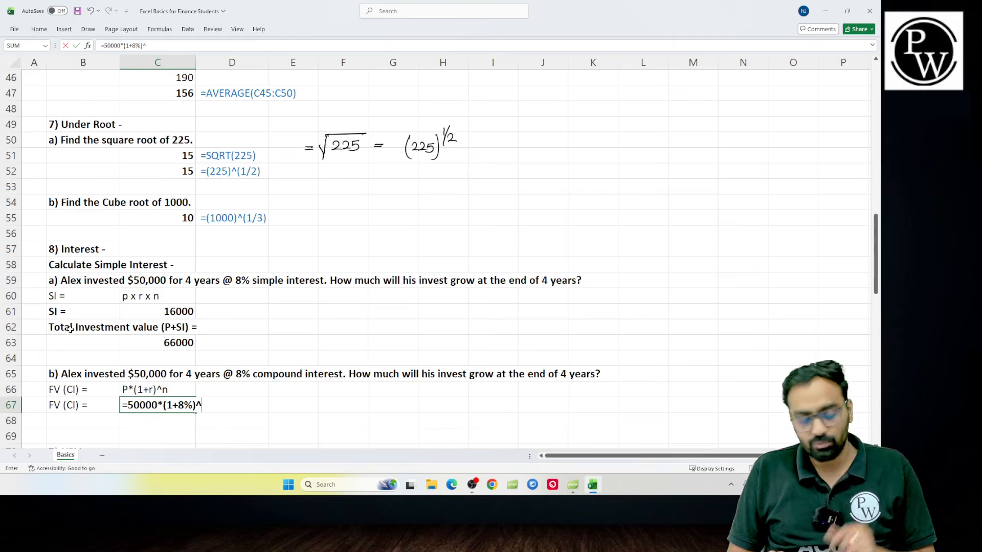
{"action": "type", "text": "^4"}
{"action": "key", "text": "Return"}
{"action": "key", "text": "Up"}
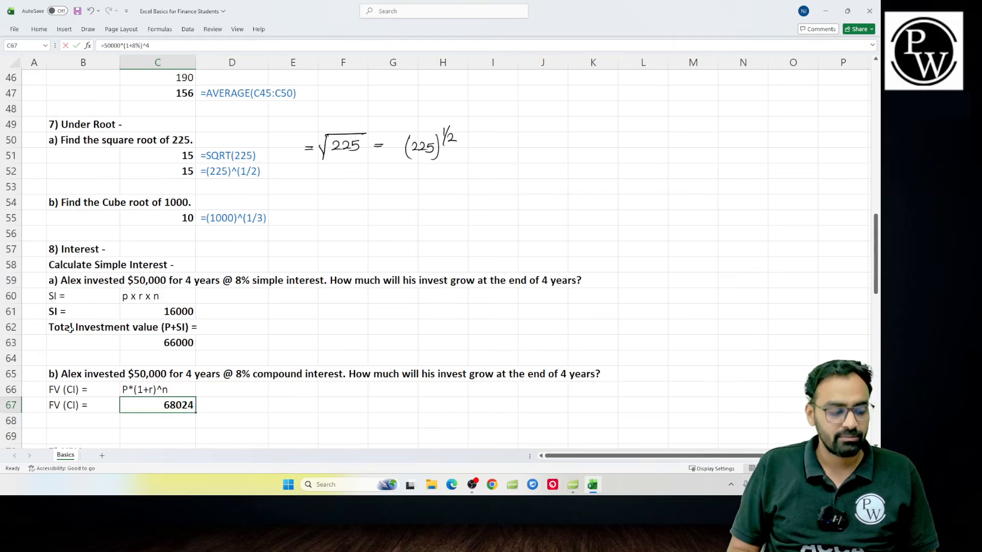
- Show the formula from C67 as plain text in D67, reading =50000*(1+8%)^4
{"action": "key", "text": "F2"}
{"action": "key", "text": "shift+Home"}
{"action": "key", "text": "ctrl+c"}
{"action": "key", "text": "Tab"}
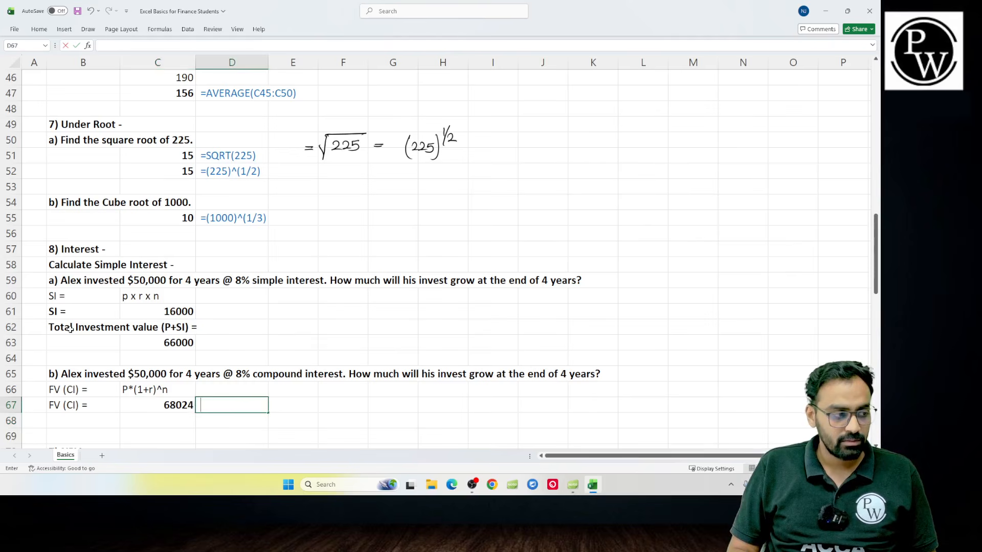
{"action": "type", "text": "'"}
{"action": "key", "text": "ctrl+v"}
{"action": "key", "text": "Return"}
{"action": "key", "text": "Up"}
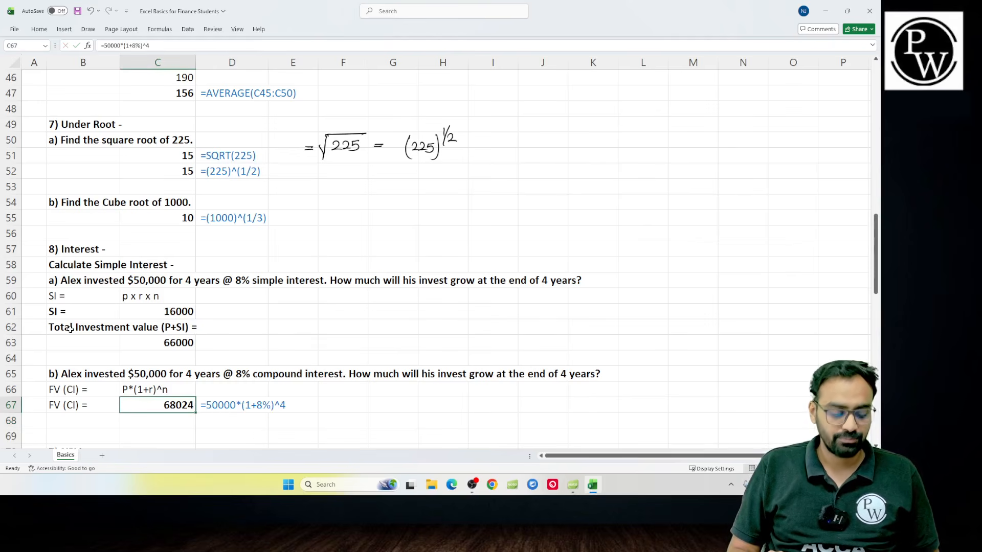
- Make the "FV (CI) =" label in B67 bold and keep the result in C67 bold
{"action": "key", "text": "ctrl+b"}
{"action": "key", "text": "Left"}
{"action": "key", "text": "ctrl+b"}
{"action": "key", "text": "Right"}
{"action": "key", "text": "ctrl+b"}
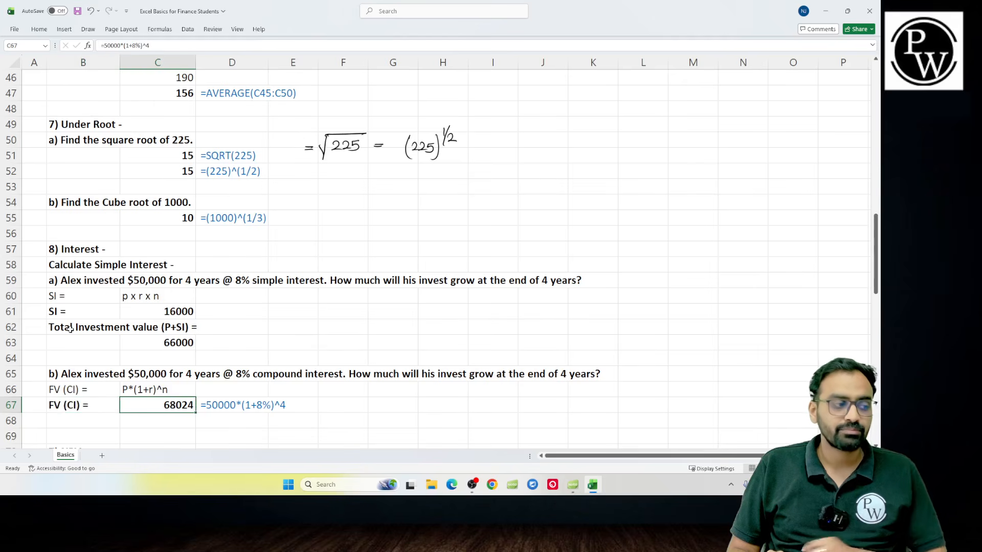
- Compare the compound interest formula in D67 with the square root example in rows 50 to 52
{"action": "left_click", "coordinate": [247, 400]}
{"action": "left_click", "coordinate": [233, 173]}
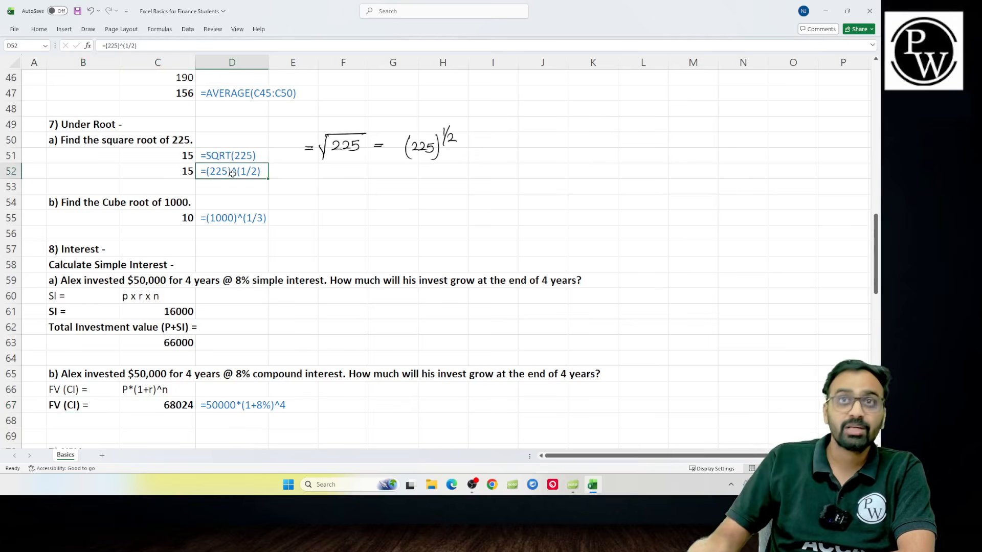
{"action": "left_click_drag", "start_coordinate": [241, 404], "coordinate": [291, 405]}
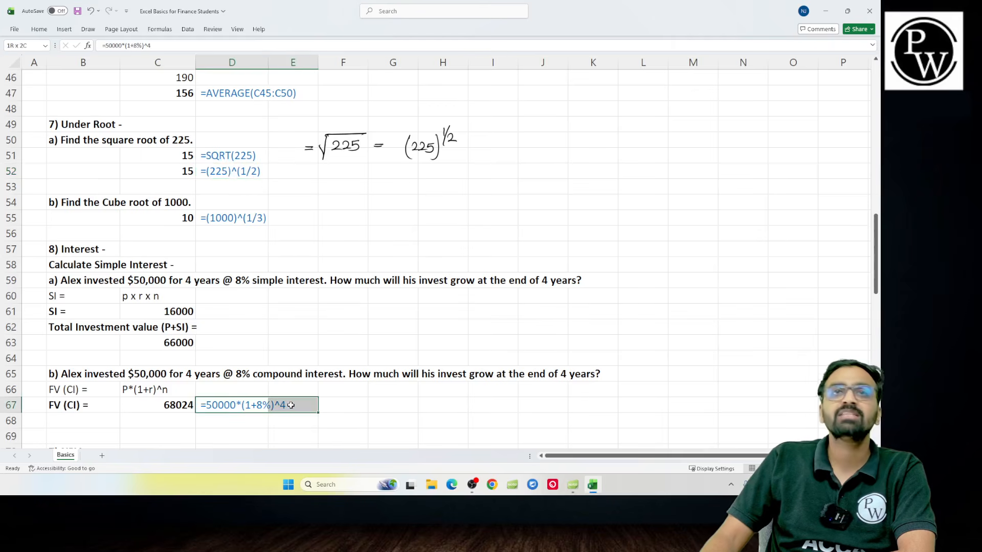
{"action": "left_click", "coordinate": [242, 418]}
{"action": "left_click_drag", "start_coordinate": [246, 404], "coordinate": [292, 402]}
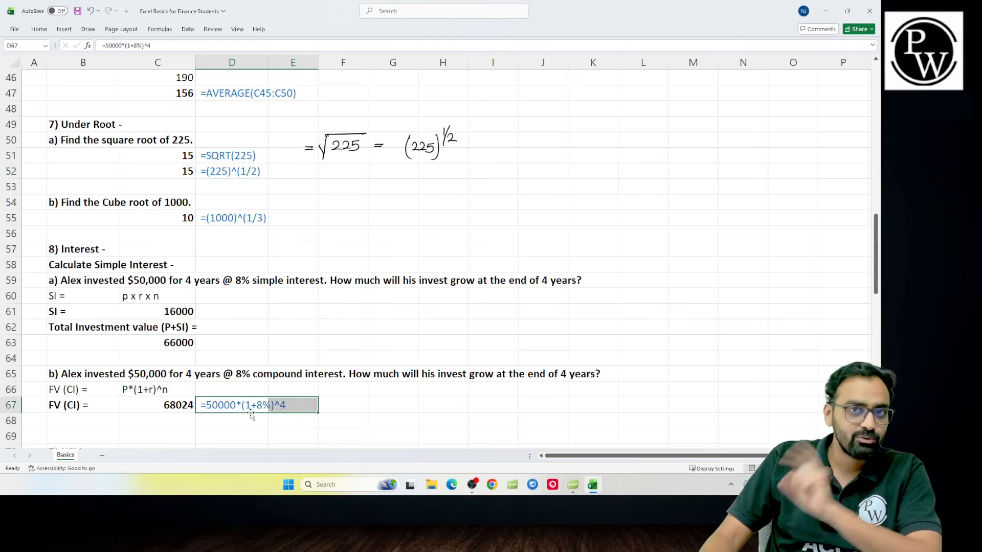
{"action": "left_click_drag", "start_coordinate": [103, 145], "coordinate": [231, 176]}
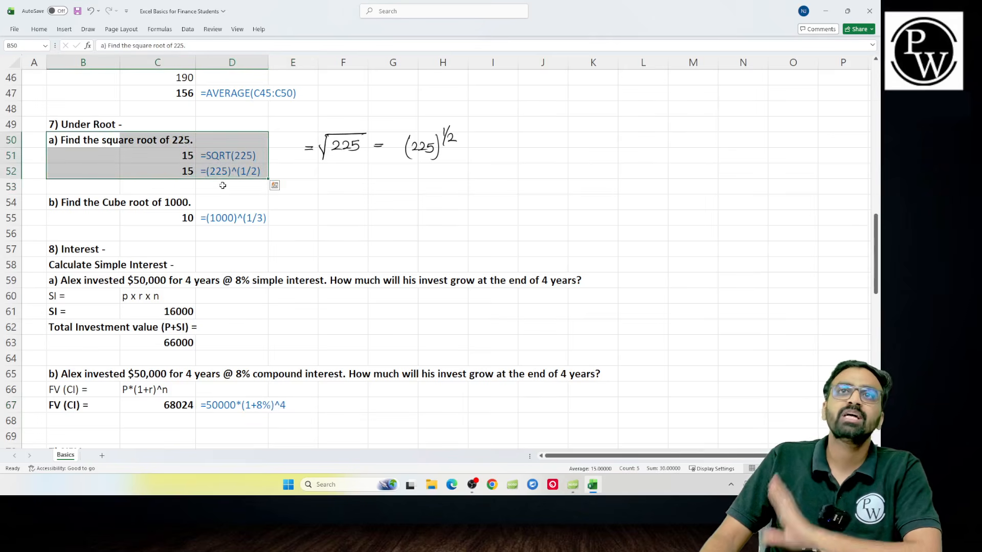
{"action": "left_click", "coordinate": [111, 185]}
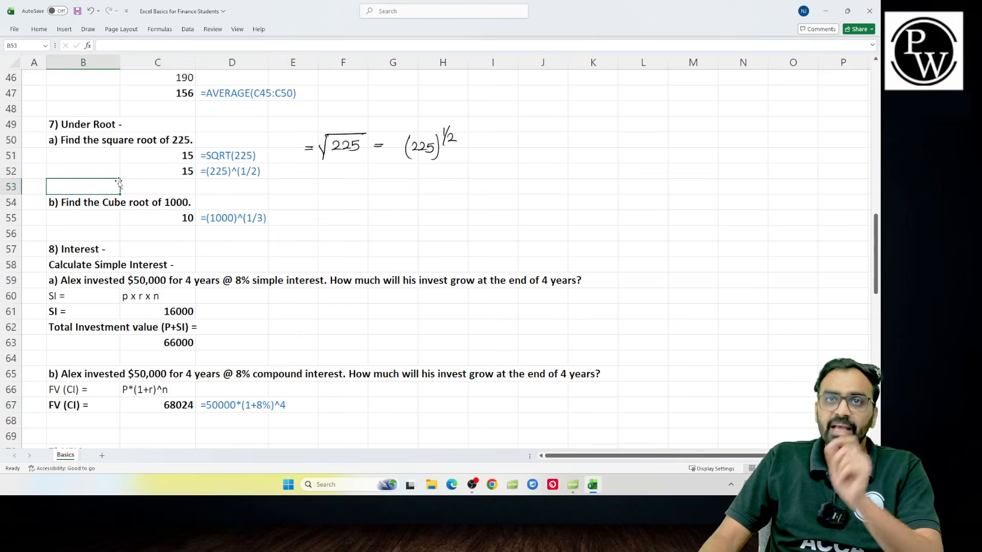
- Enter the label "FV (SI) =" in B63 and save the workbook
{"action": "left_click", "coordinate": [86, 339]}
{"action": "type", "text": "FV (SI) ="}
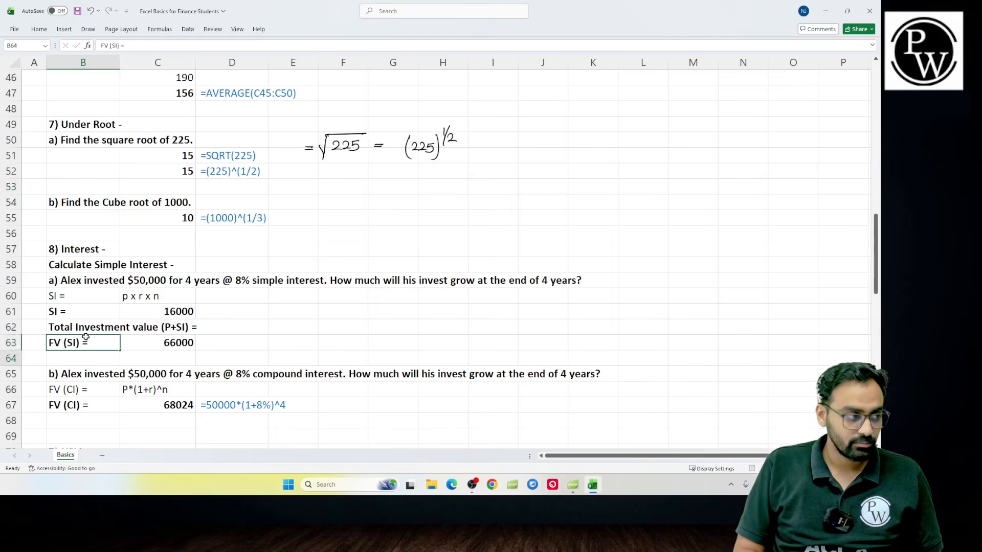
{"action": "key", "text": "Return"}
{"action": "key", "text": "ctrl+s"}
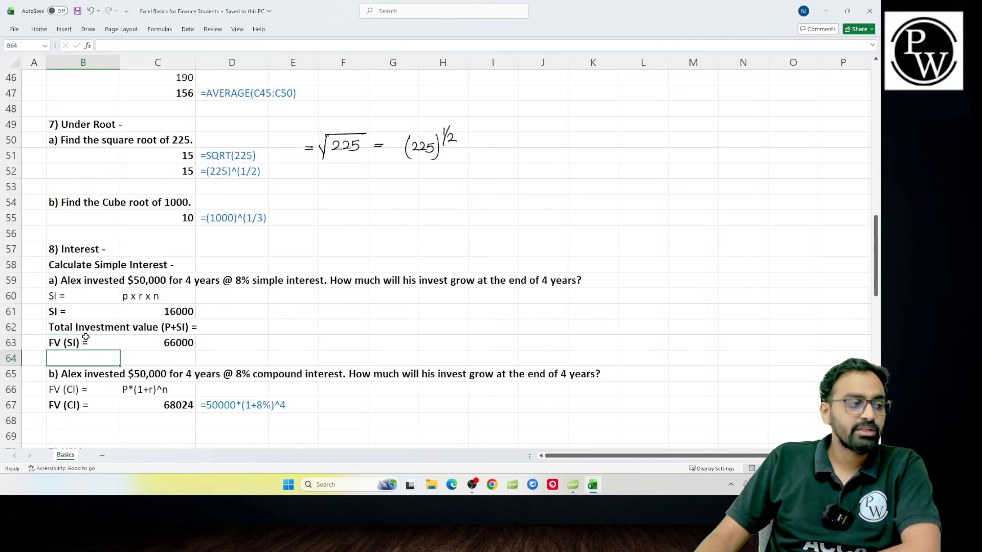
{"action": "left_click_drag", "start_coordinate": [246, 405], "coordinate": [275, 404]}
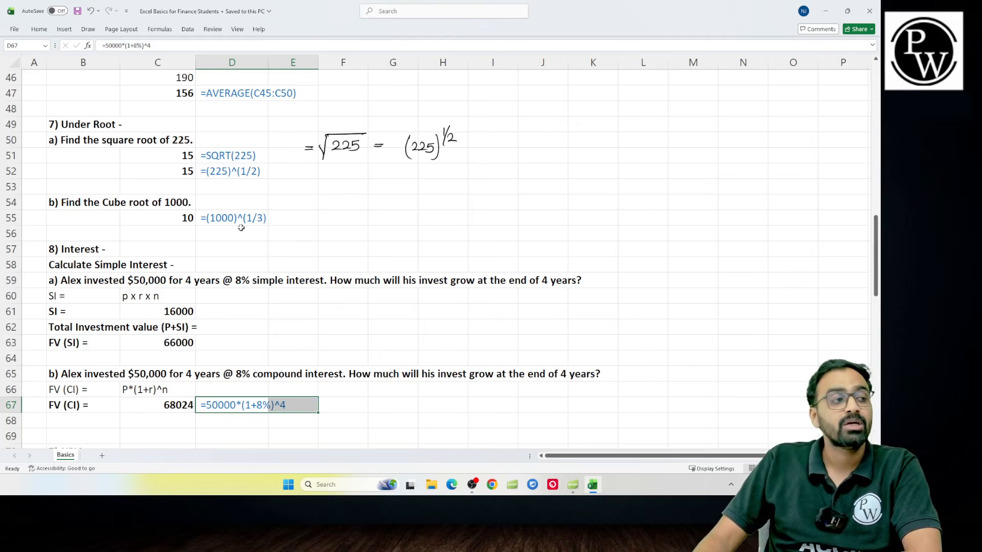
{"action": "left_click", "coordinate": [126, 235]}
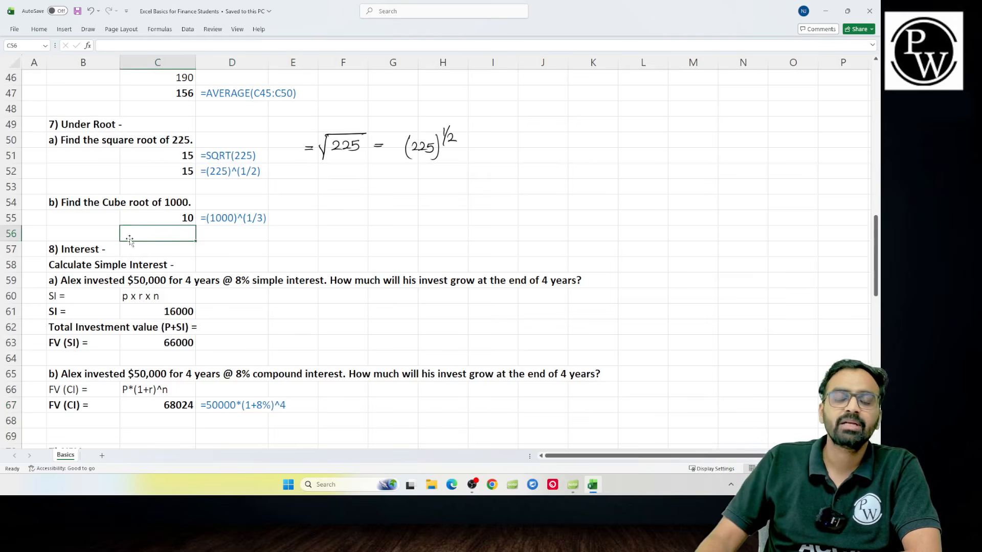
{"action": "left_click", "coordinate": [99, 234]}
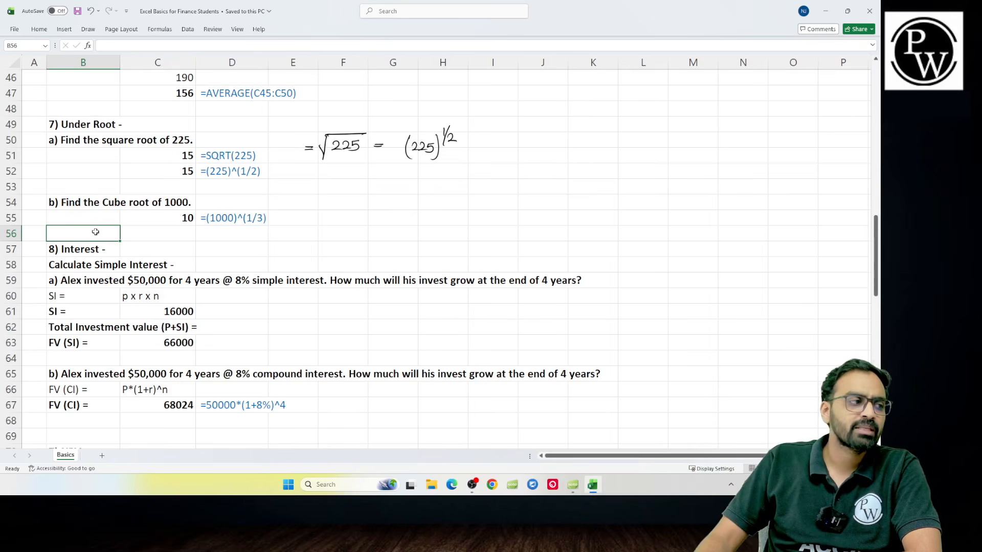
{"action": "scroll", "coordinate": [96, 232], "scroll_direction": "down", "scroll_amount": 1}
{"action": "left_click_drag", "start_coordinate": [75, 361], "coordinate": [270, 372]}
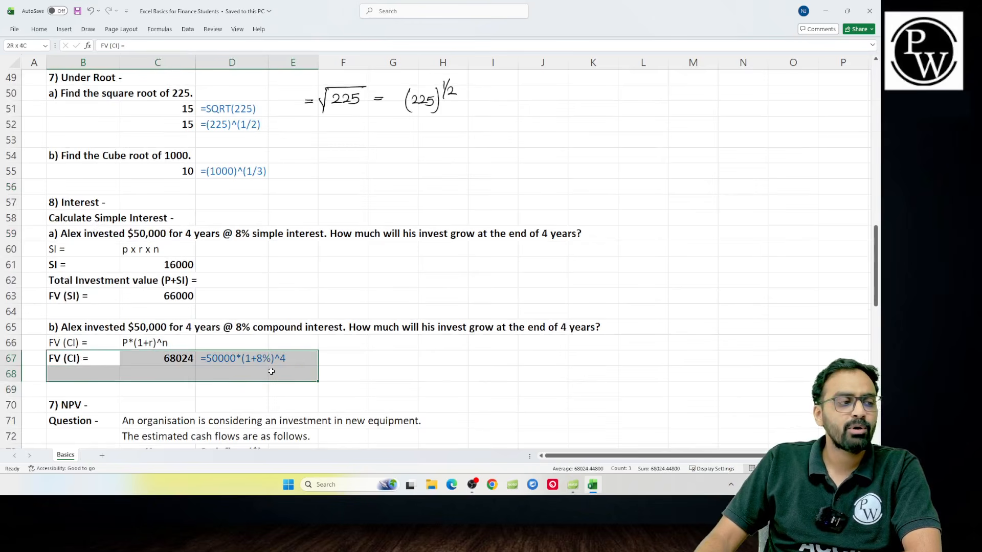
{"action": "left_click", "coordinate": [66, 377]}
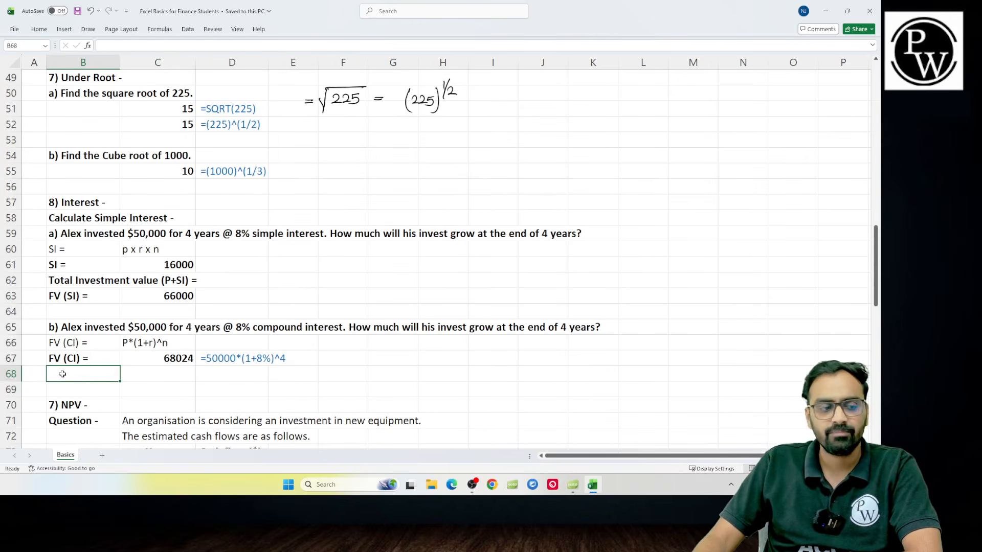
- Switch to the presentation and advance to the Present Value of Investments (Discounting) slide
{"action": "left_click", "coordinate": [568, 477]}
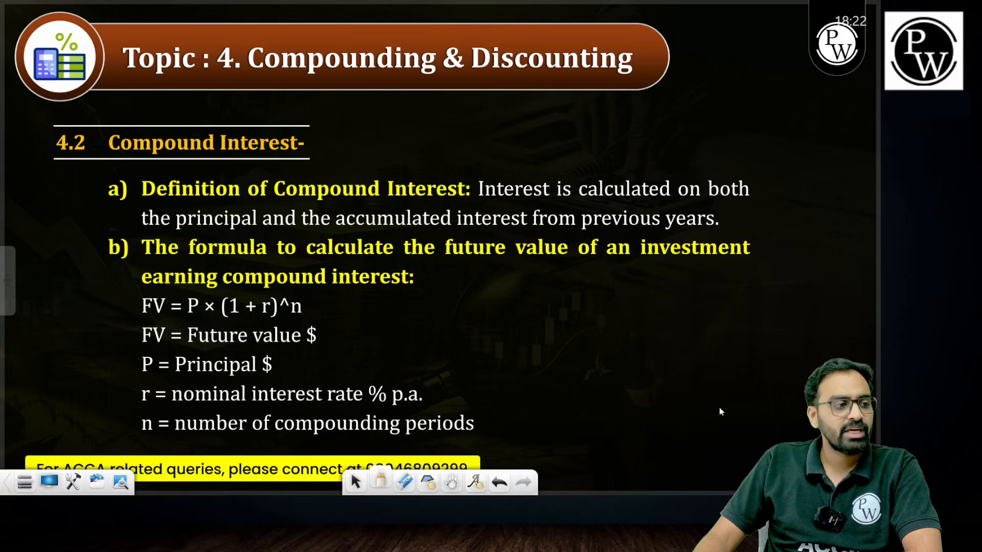
{"action": "key", "text": "Right"}
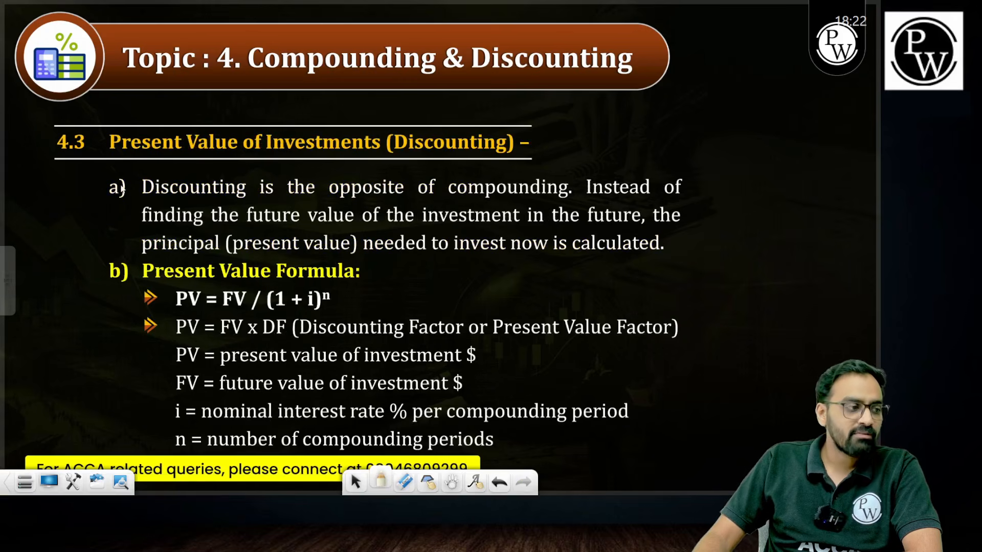
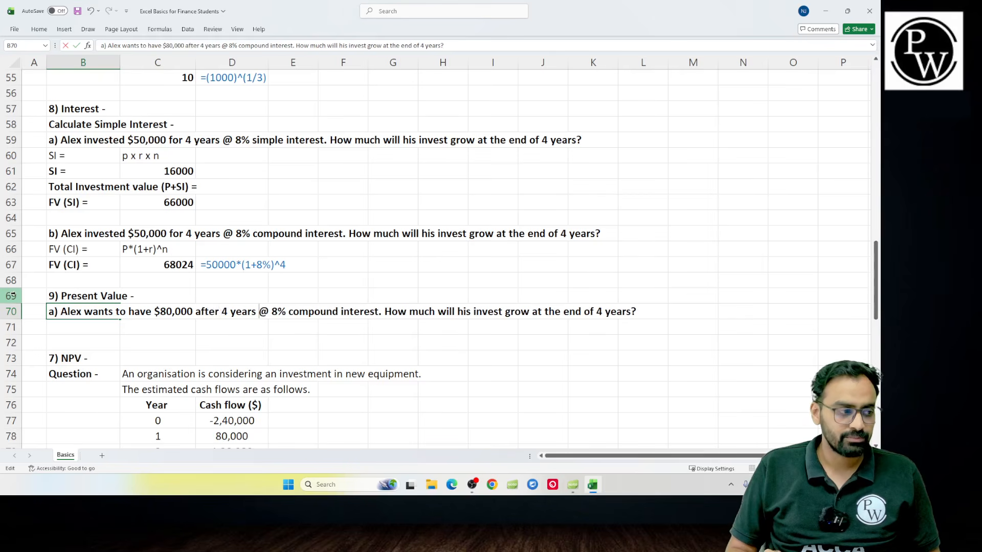
- Add a comma after "4 years" in B70 and move the "How much" question ahead of "@ 8% compound interest."
{"action": "key", "text": "Left"}
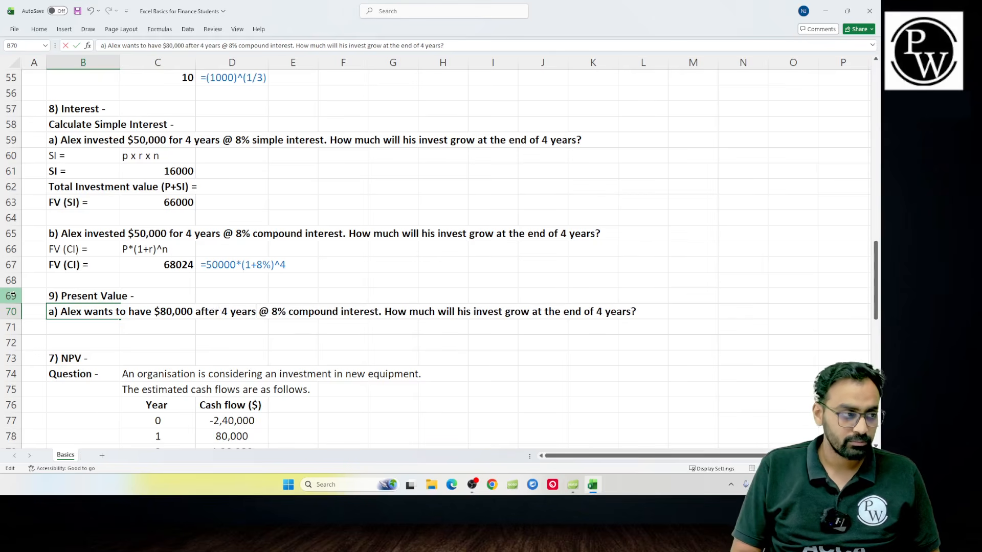
{"action": "type", "text": ","}
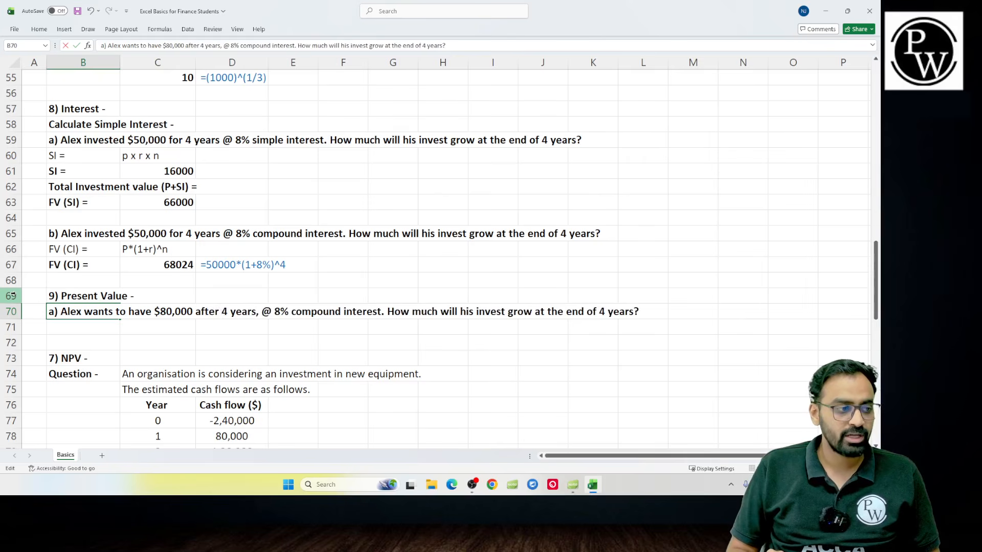
{"action": "key", "text": "shift+End"}
{"action": "key", "text": "Delete"}
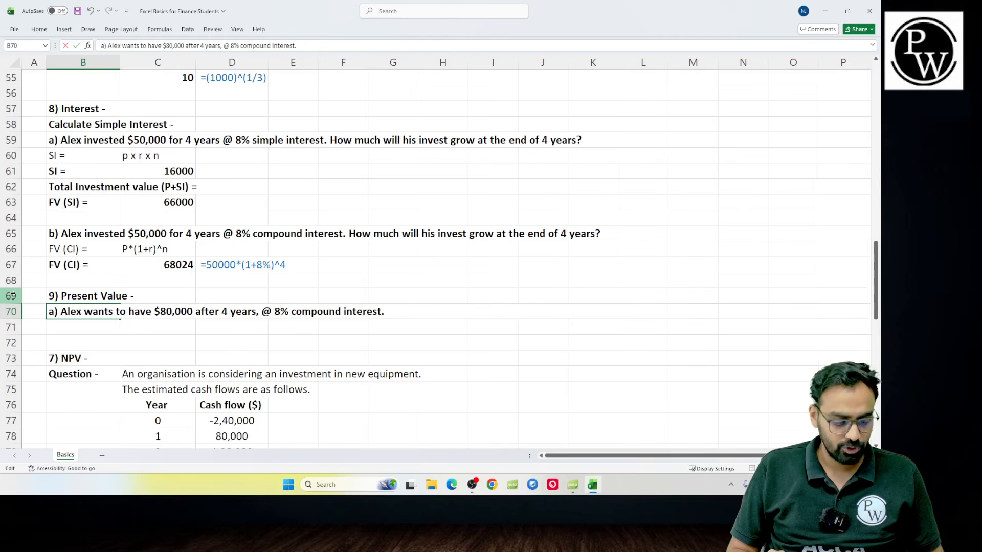
{"action": "key", "text": "ctrl+z"}
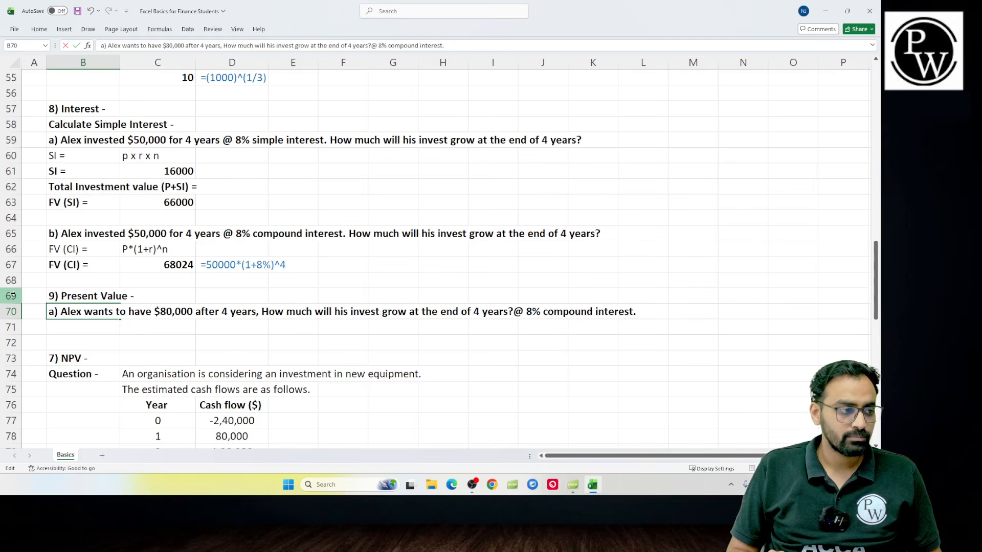
- Replace "will his" with "should he" in the present value question in B70
{"action": "key", "text": "shift+Right"}
{"action": "key", "text": "shift+Right"}
{"action": "key", "text": "shift+Right"}
{"action": "key", "text": "shift+Right"}
{"action": "key", "text": "shift+Right"}
{"action": "key", "text": "shift+Right"}
{"action": "key", "text": "shift+Right"}
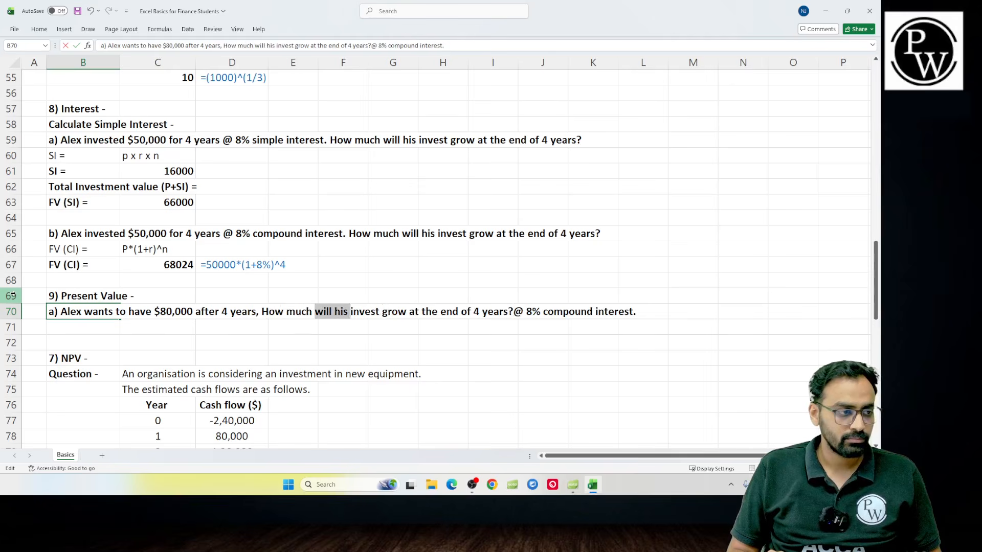
{"action": "key", "text": "Delete"}
{"action": "type", "text": "should he"}
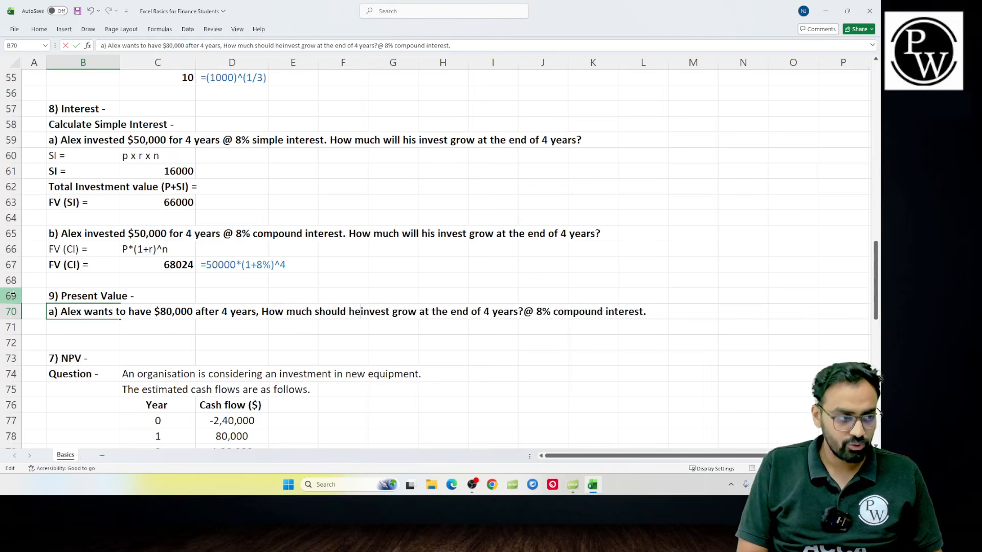
- Replace "grow at the end of 4 years" with "today to $80,000" in the present value question in B70
{"action": "key", "text": "ctrl+shift+Right"}
{"action": "key", "text": "ctrl+shift+Right"}
{"action": "key", "text": "ctrl+shift+Right"}
{"action": "key", "text": "ctrl+shift+Right"}
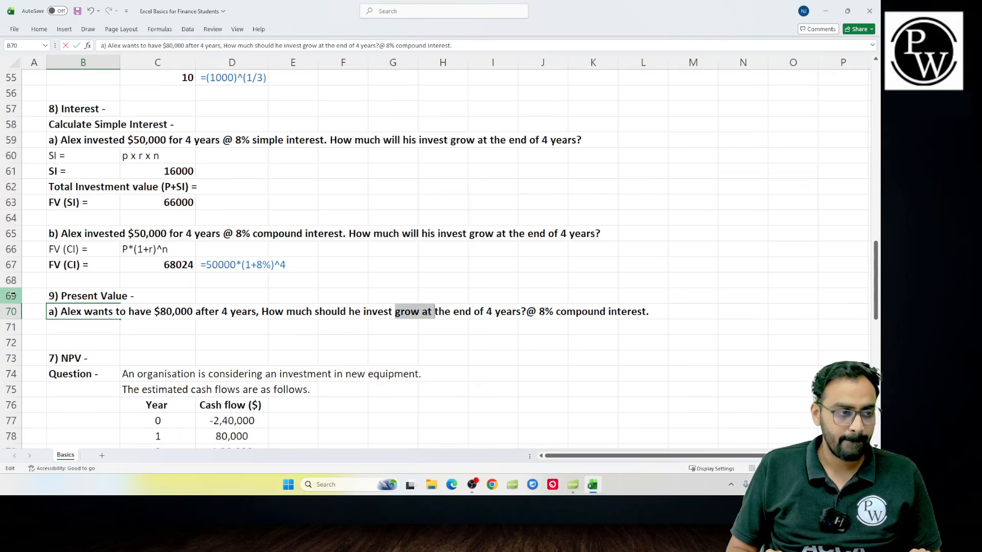
{"action": "key", "text": "ctrl+shift+Right"}
{"action": "key", "text": "ctrl+shift+Right"}
{"action": "key", "text": "ctrl+shift+Right"}
{"action": "key", "text": "ctrl+shift+Right"}
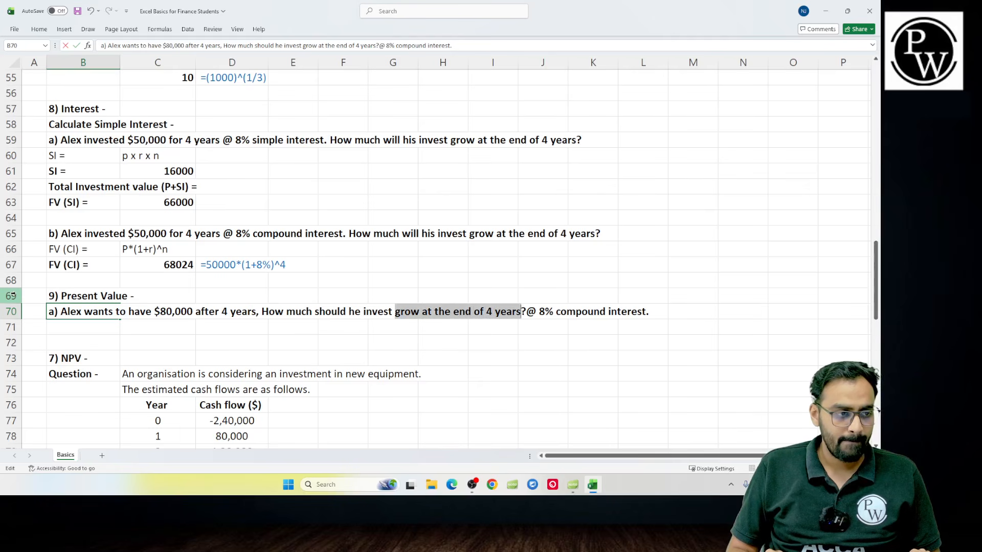
{"action": "key", "text": "shift+Left"}
{"action": "key", "text": "shift+Left"}
{"action": "type", "text": "today "}
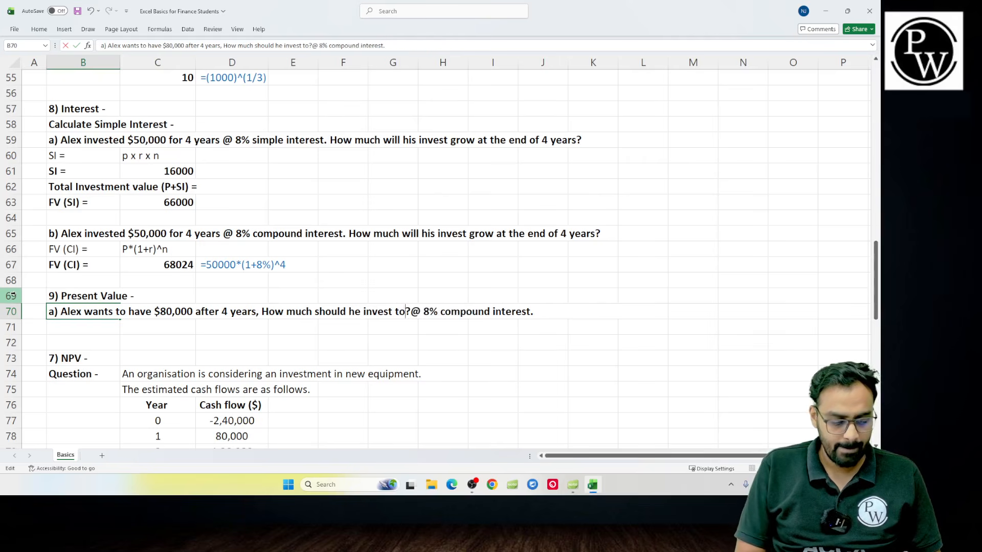
{"action": "type", "text": "to $"}
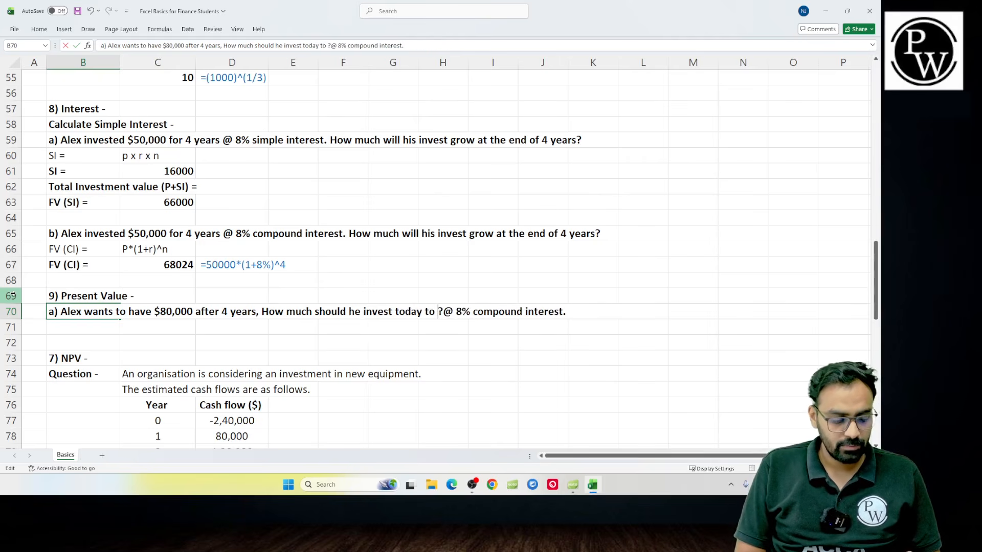
{"action": "type", "text": "80,000 I n"}
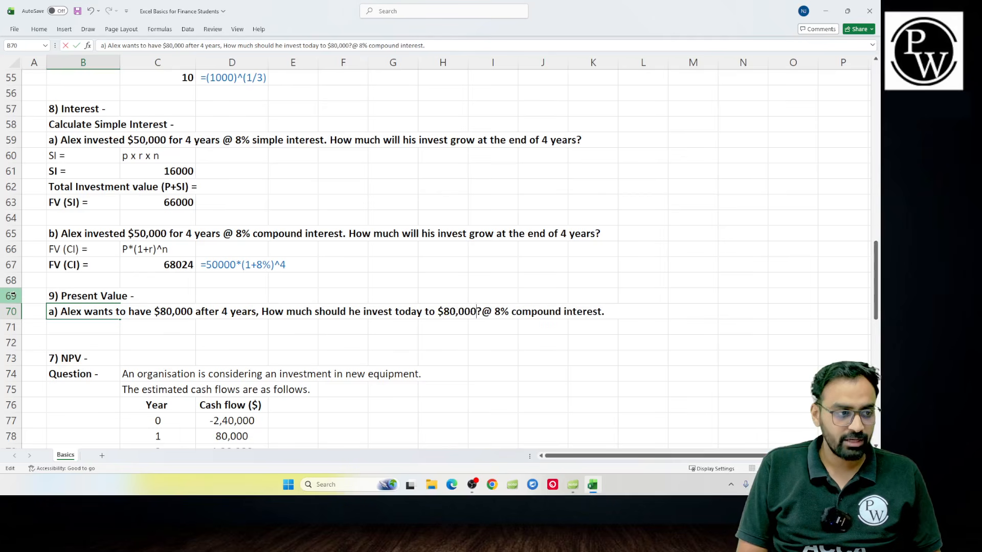
- Continue the B70 question with "in hand after 4 years" following "$80,000"
{"action": "type", "text": "habe"}
{"action": "key", "text": "BackSpace"}
{"action": "key", "text": "BackSpace"}
{"action": "key", "text": "BackSpace"}
{"action": "key", "text": "BackSpace"}
{"action": "key", "text": "BackSpace"}
{"action": "key", "text": "BackSpace"}
{"action": "key", "text": "BackSpace"}
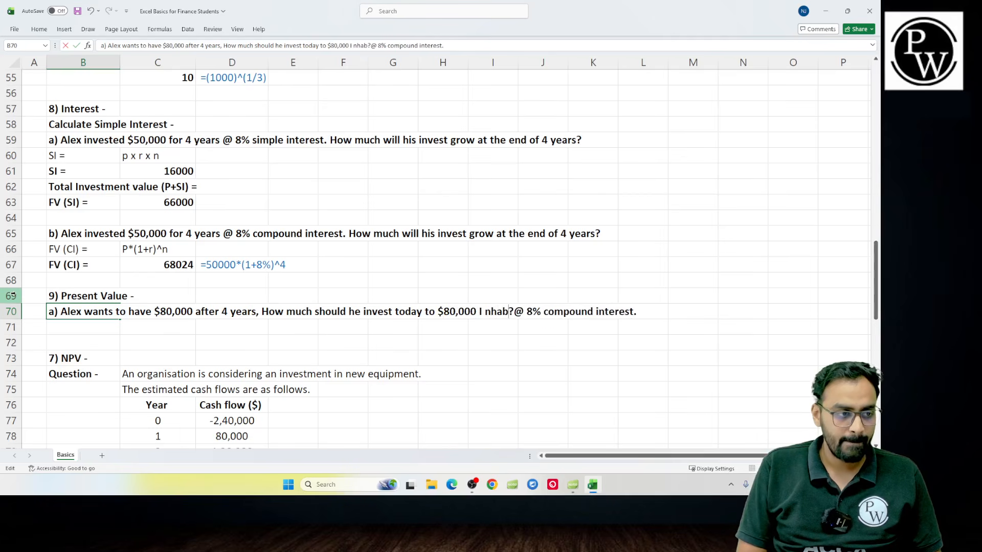
{"action": "type", "text": "in habe"}
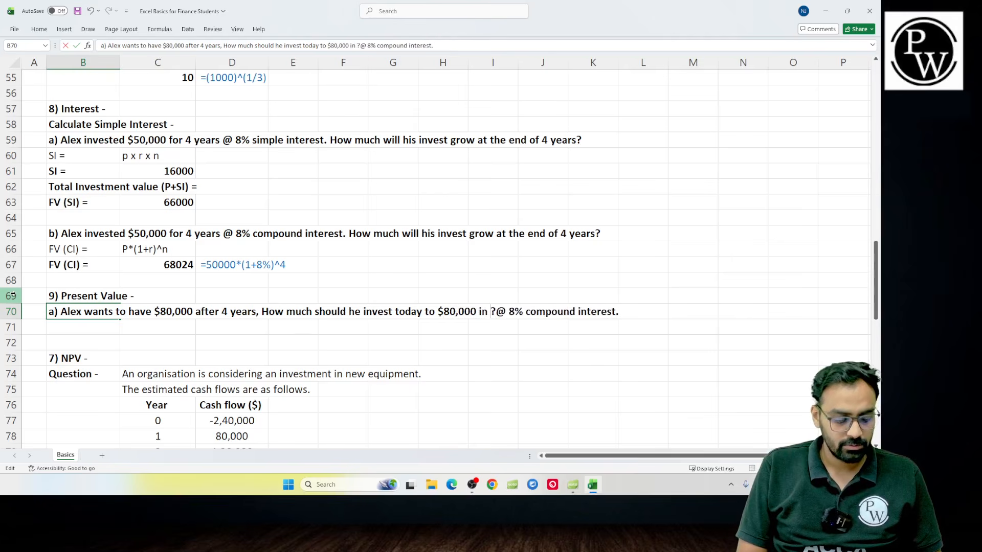
{"action": "key", "text": "BackSpace"}
{"action": "key", "text": "BackSpace"}
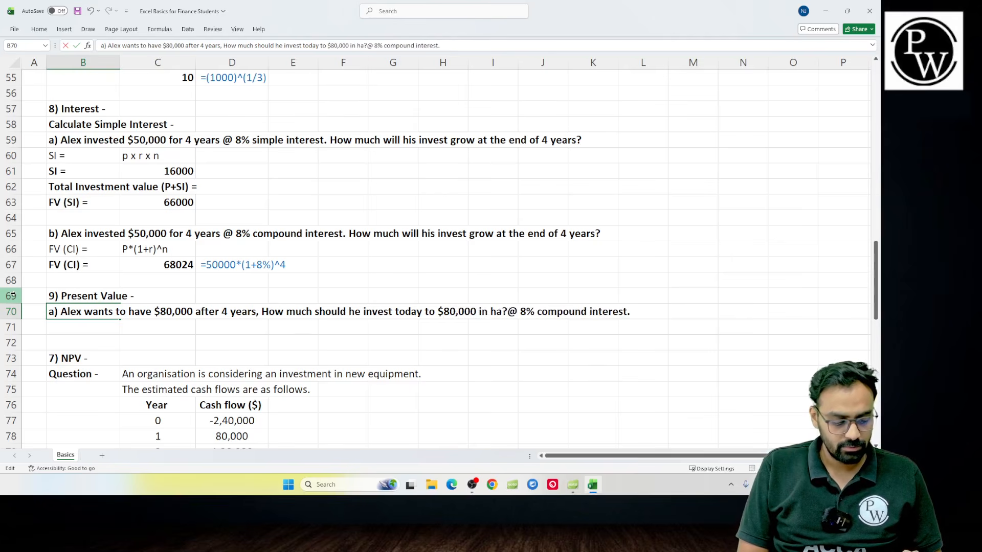
{"action": "type", "text": "nd after "}
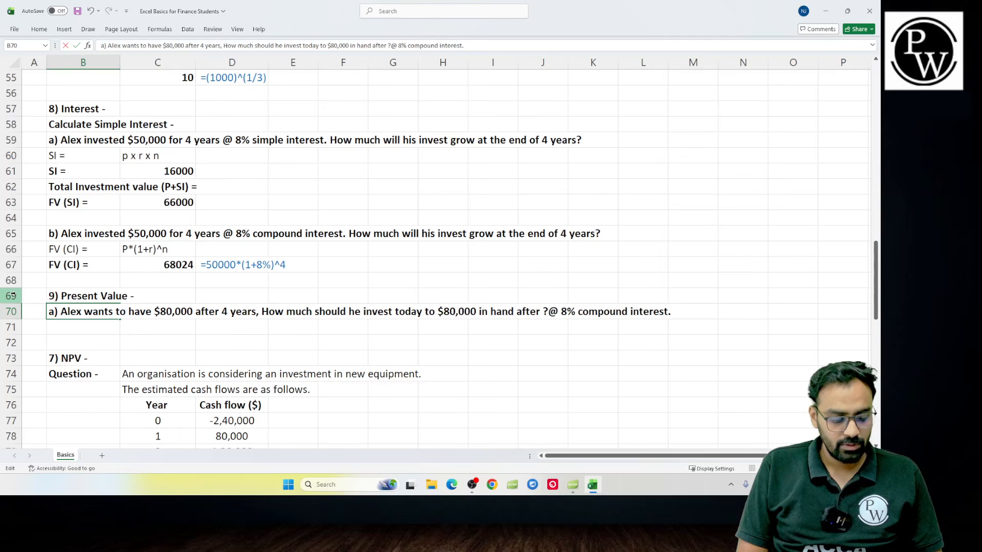
{"action": "type", "text": "4 years"}
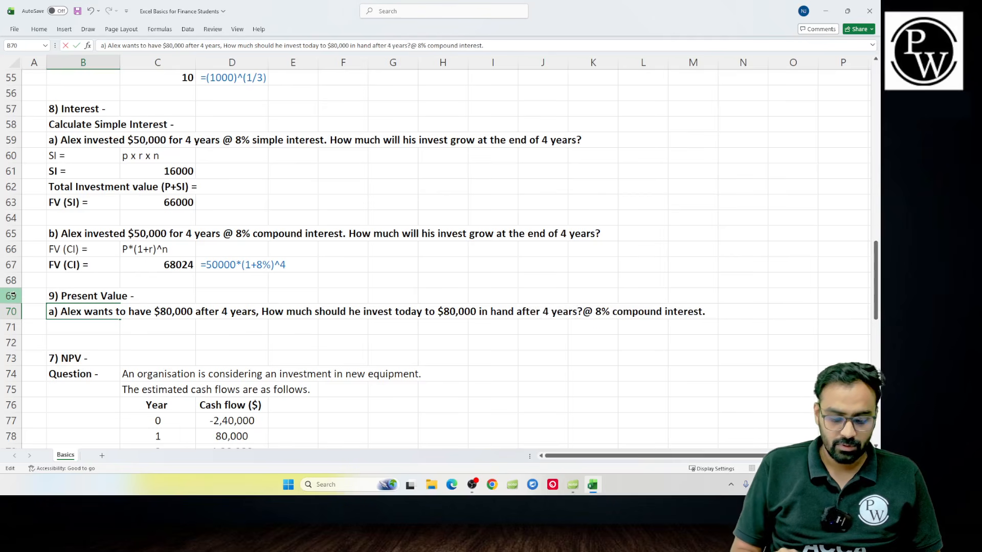
- Replace the question mark after "4 years" in B70 with "if bank is offering"
{"action": "key", "text": "Delete"}
{"action": "type", "text": "if bank"}
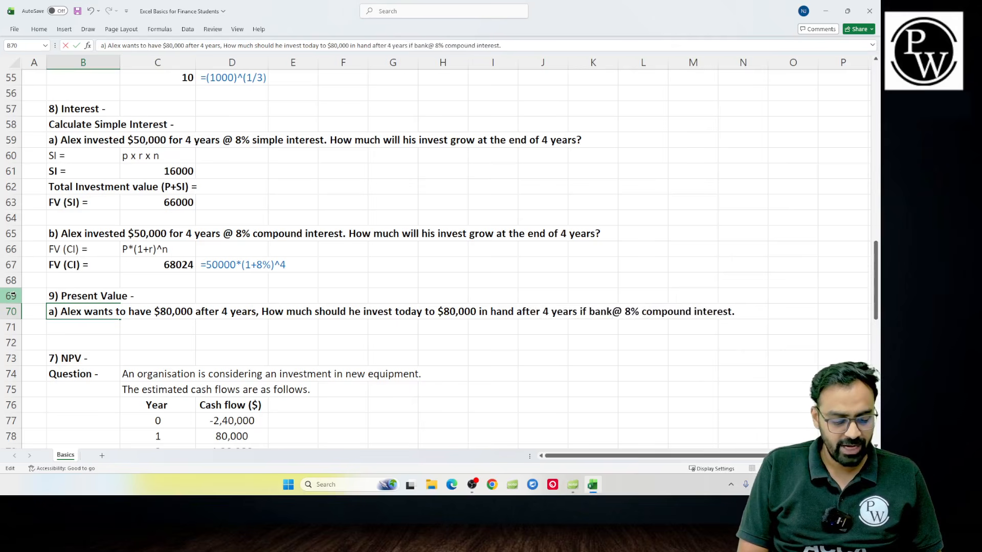
{"action": "type", "text": " is offere"}
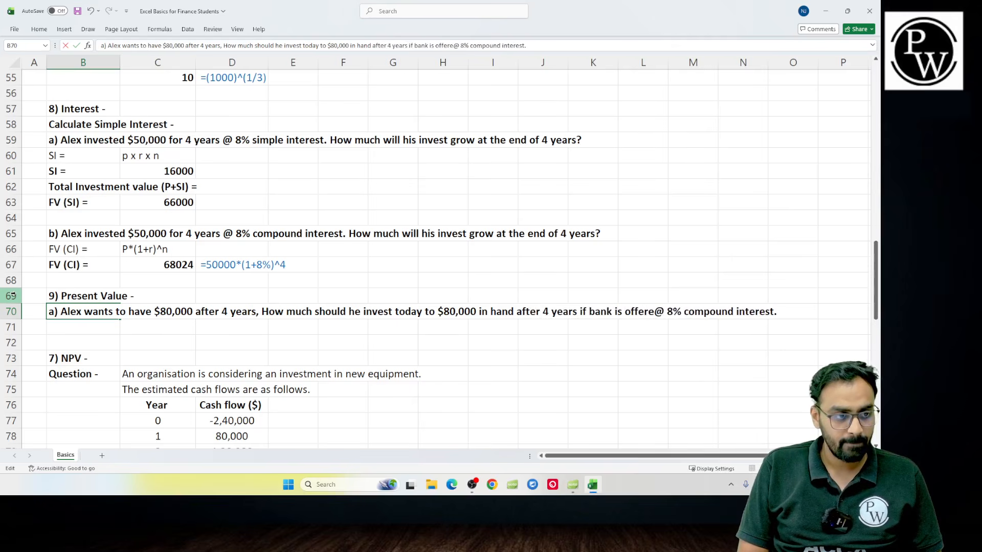
{"action": "key", "text": "BackSpace"}
{"action": "type", "text": "ing"}
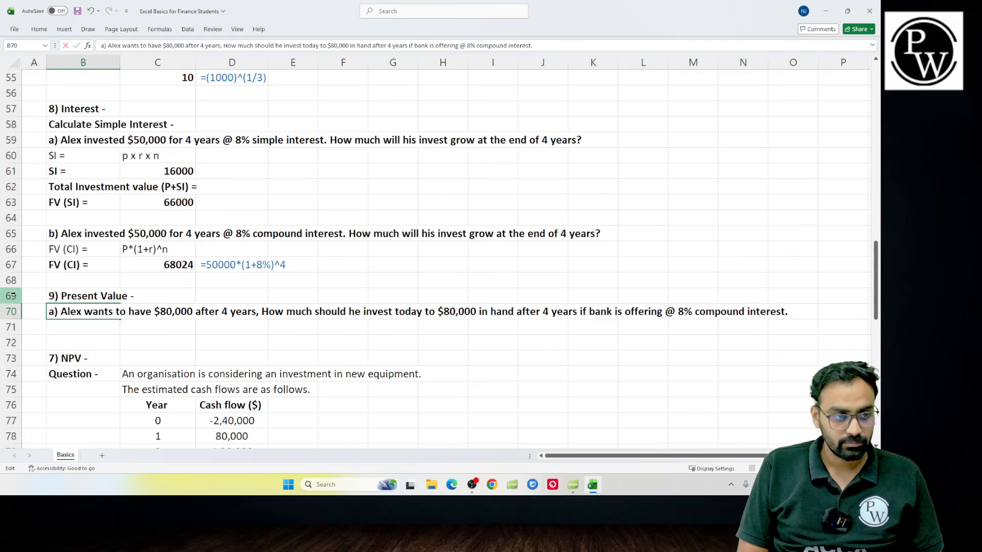
- Move the rate in B70 behind "compound interest" and set it to "@ 6%", removing the closing period
{"action": "key", "text": "shift+Right"}
{"action": "key", "text": "shift+Right"}
{"action": "key", "text": "shift+Right"}
{"action": "key", "text": "shift+Right"}
{"action": "key", "text": "shift+Right"}
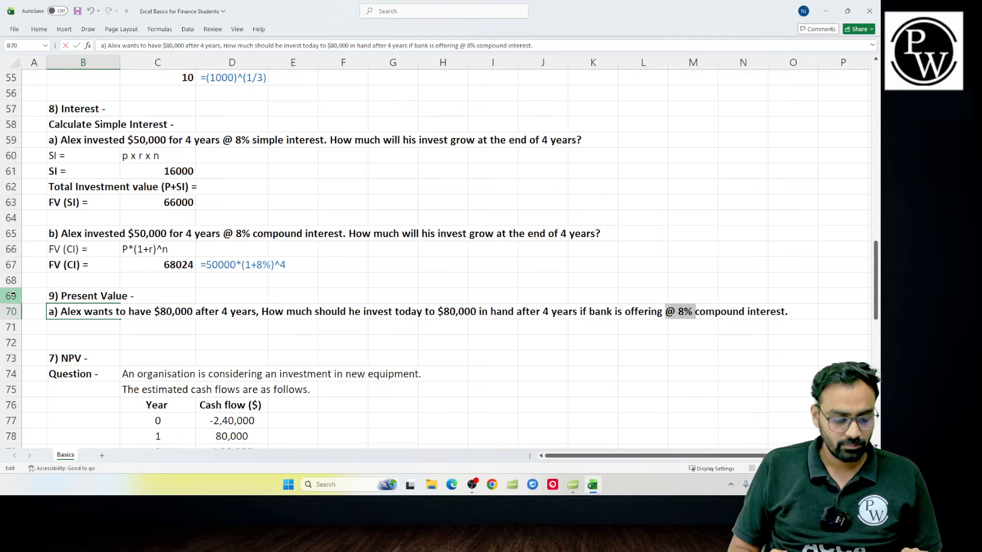
{"action": "key", "text": "Delete"}
{"action": "key", "text": "BackSpace"}
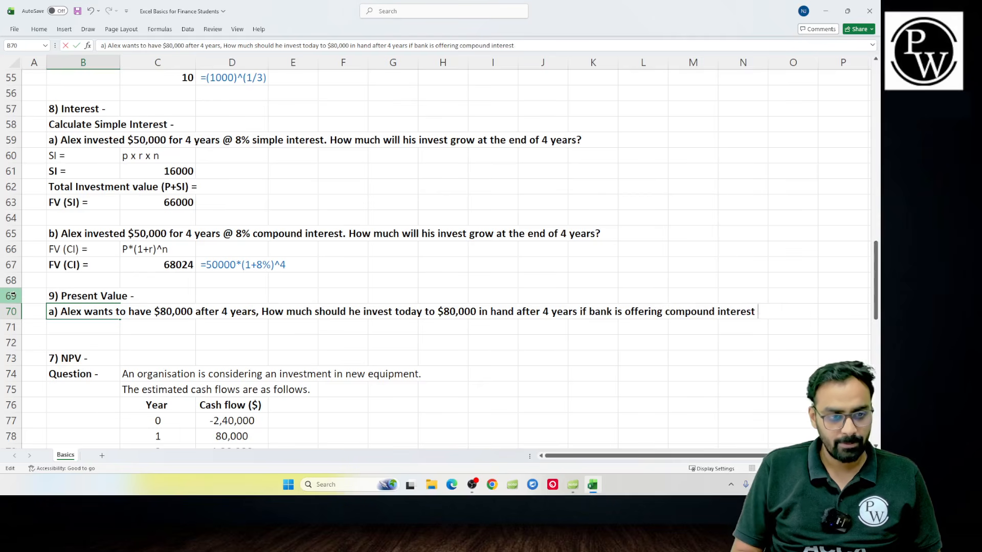
{"action": "type", "text": "@ 8%"}
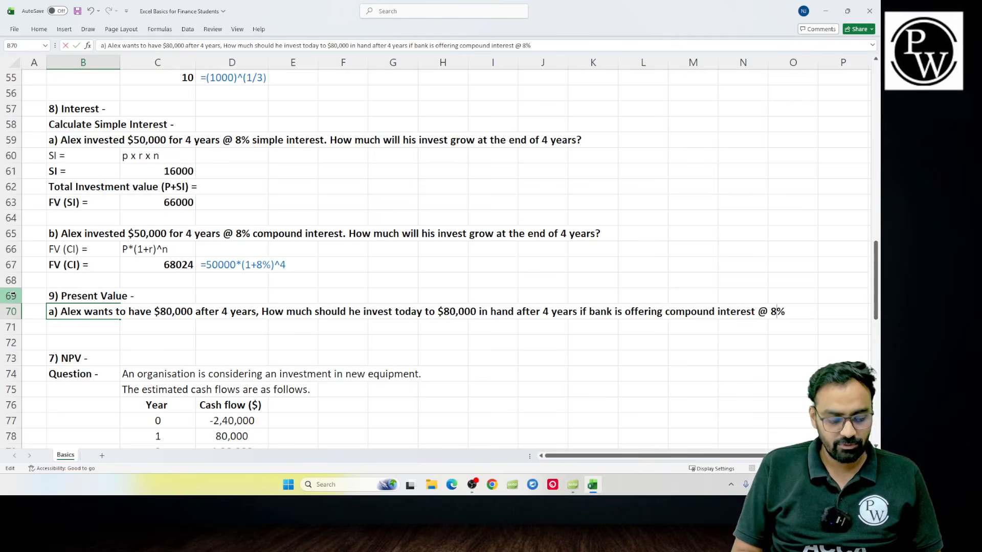
{"action": "key", "text": "BackSpace"}
{"action": "type", "text": "6"}
{"action": "key", "text": "Return"}
- Insert a blank row below the present value question and enter the label "PV =" in B71
{"action": "key", "text": "shift+space"}
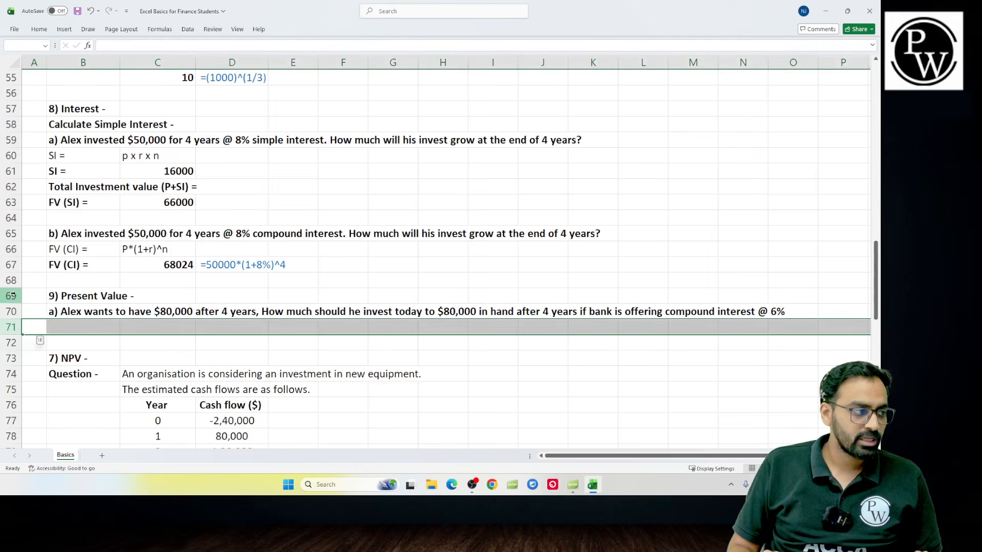
{"action": "key", "text": "ctrl+shift+plus"}
{"action": "key", "text": "Right"}
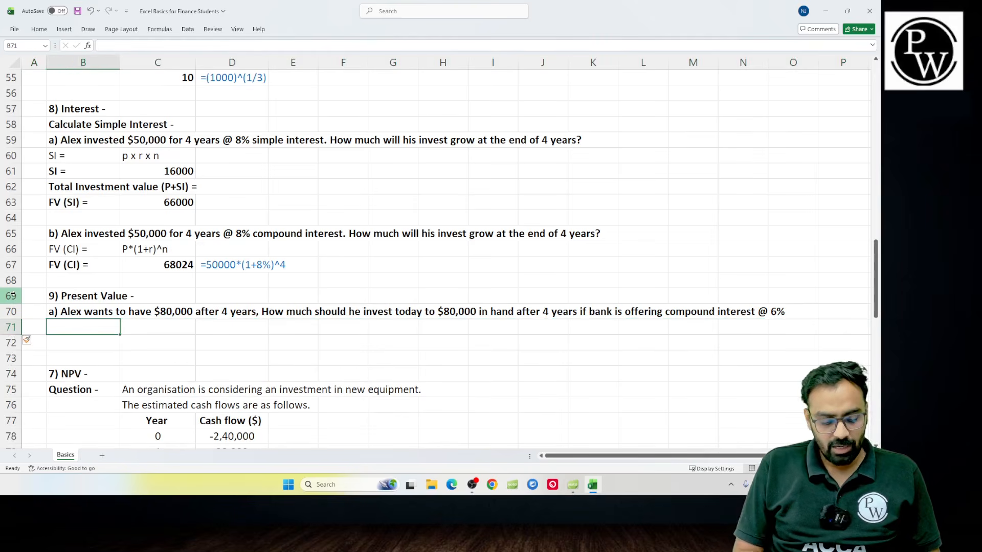
{"action": "type", "text": "PV ="}
{"action": "key", "text": "Tab"}
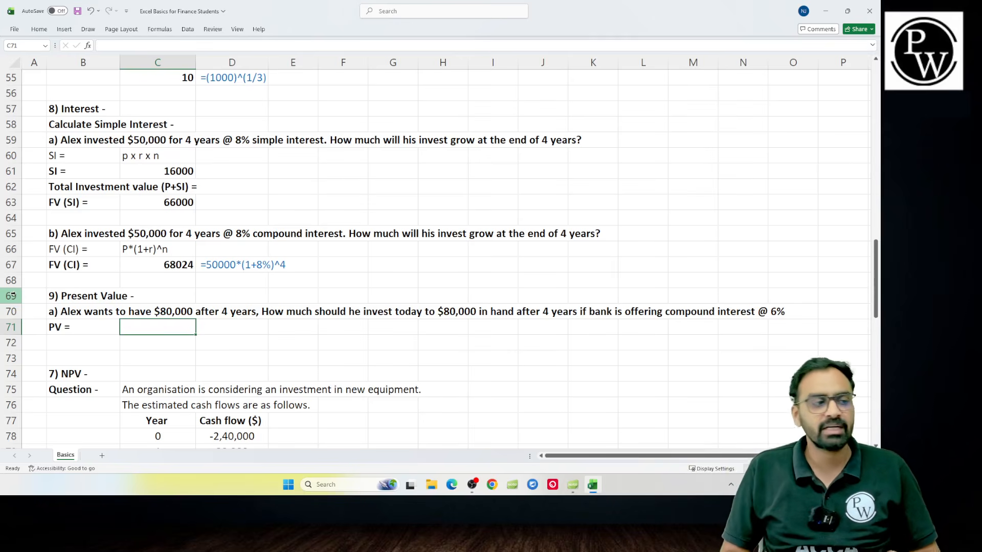
- Add a question mark at the end of the present value question in B70
{"action": "key", "text": "Up"}
{"action": "key", "text": "Left"}
{"action": "key", "text": "F2"}
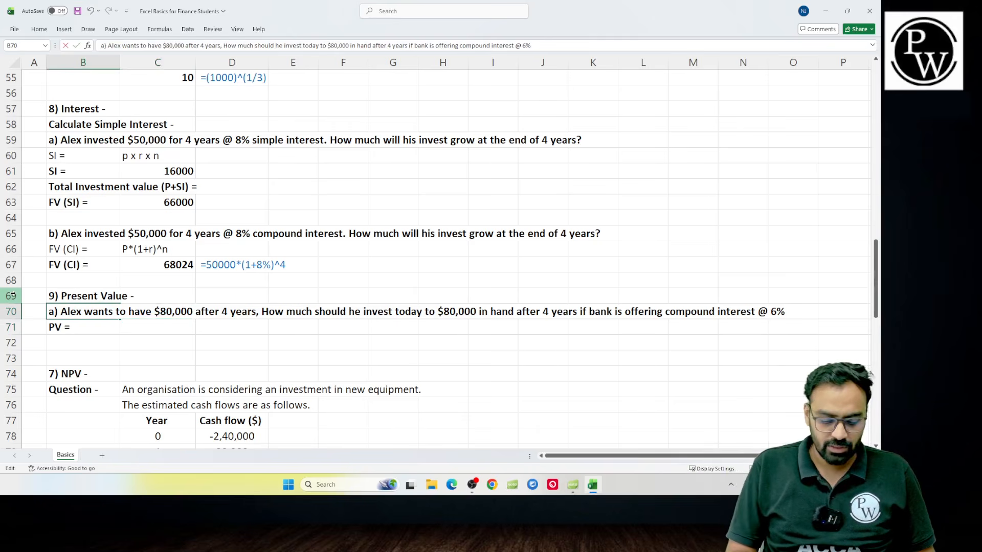
{"action": "type", "text": "?"}
{"action": "key", "text": "Return"}
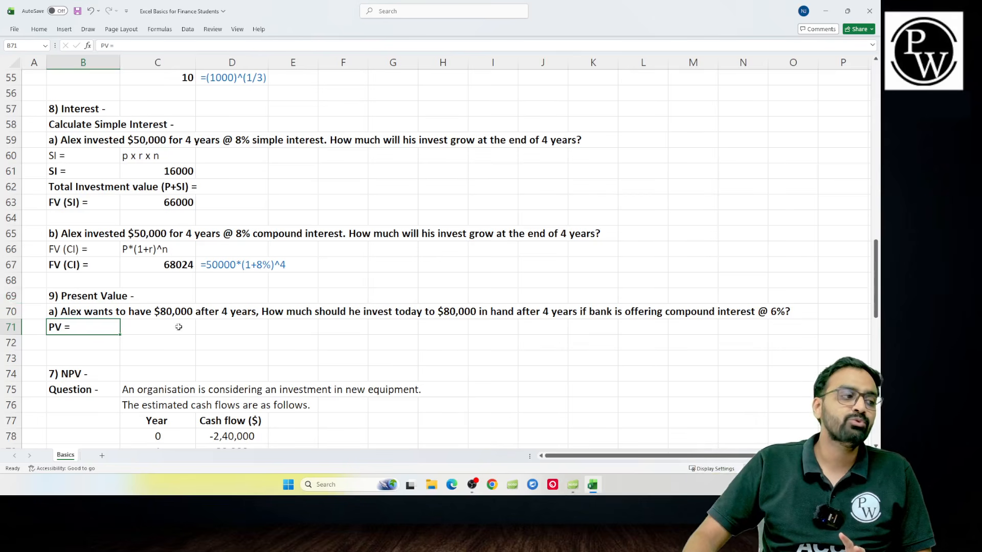
- Enter the present value formula as the text "FV/(1+r)^n" in C71
{"action": "left_click", "coordinate": [166, 314]}
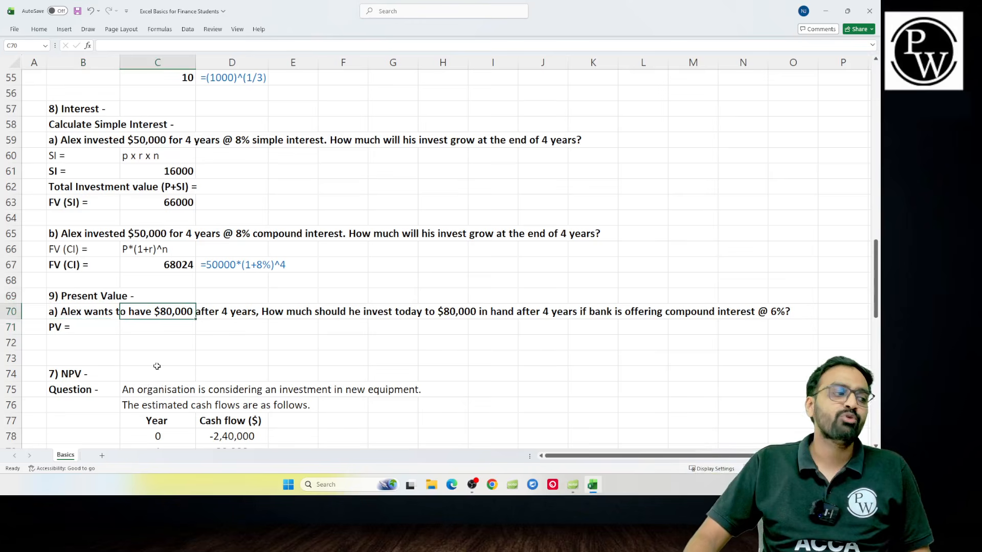
{"action": "left_click", "coordinate": [144, 334]}
{"action": "type", "text": "FV"}
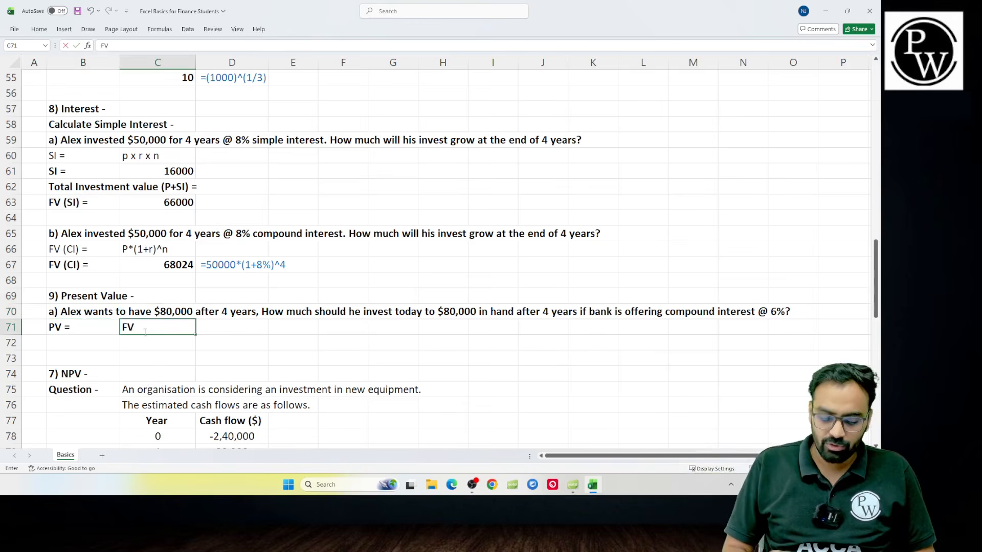
{"action": "type", "text": "/1+r"}
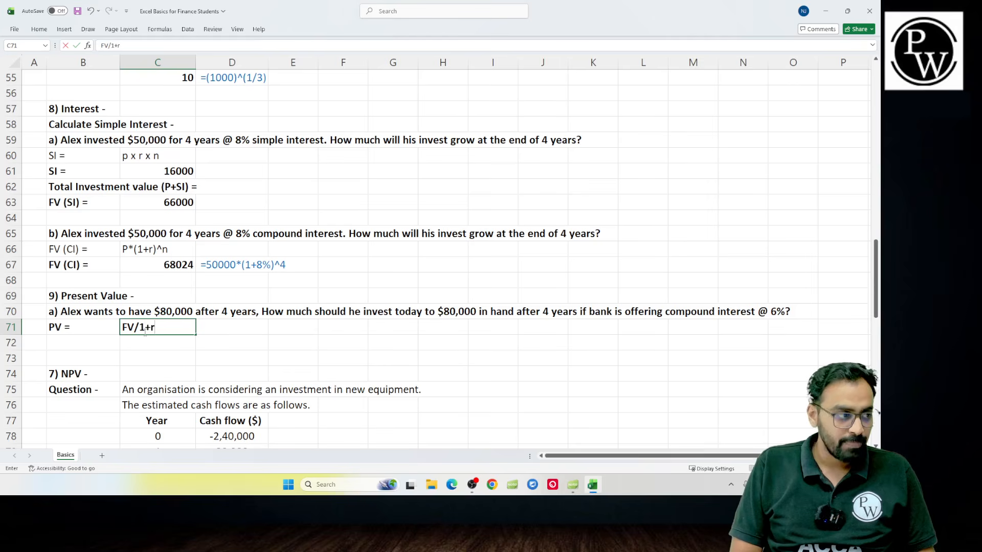
{"action": "type", "text": ")"}
{"action": "key", "text": "Left"}
{"action": "key", "text": "Left"}
{"action": "key", "text": "Right"}
{"action": "key", "text": "Right"}
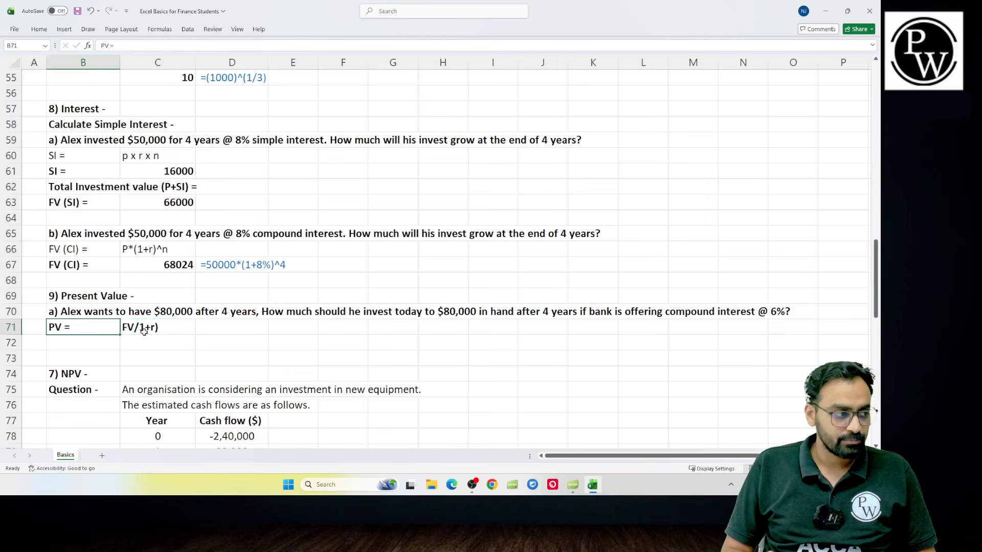
{"action": "key", "text": "F2"}
{"action": "type", "text": "(1+r)"}
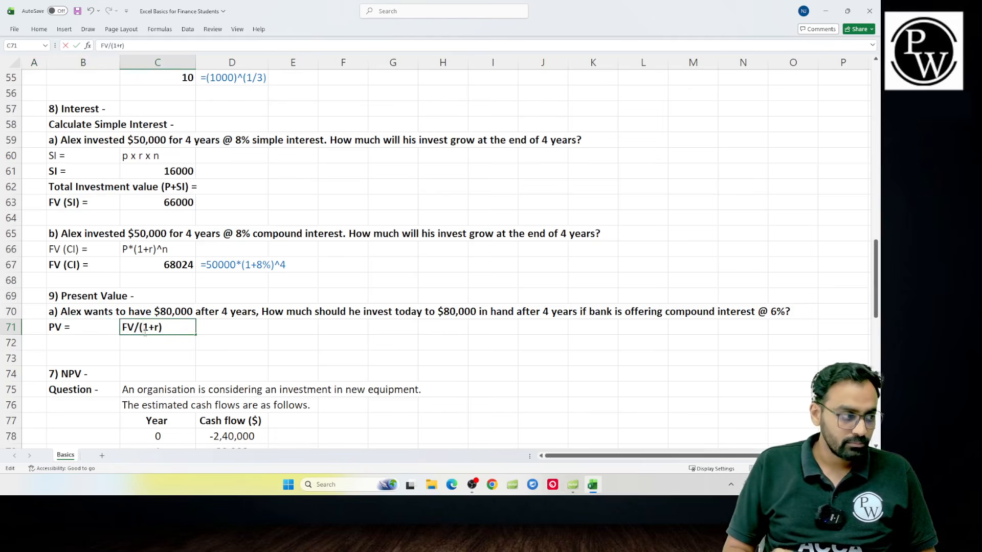
{"action": "type", "text": "^"}
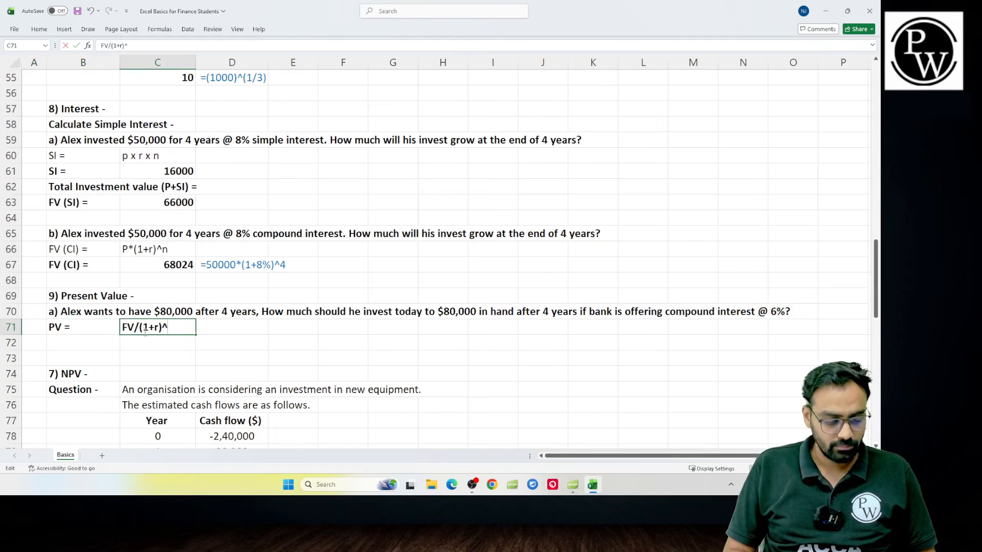
{"action": "type", "text": "n"}
{"action": "key", "text": "Return"}
- Insert another blank row below the formula text and enter the label "PV =" in B72
{"action": "key", "text": "Left"}
{"action": "key", "text": "Up"}
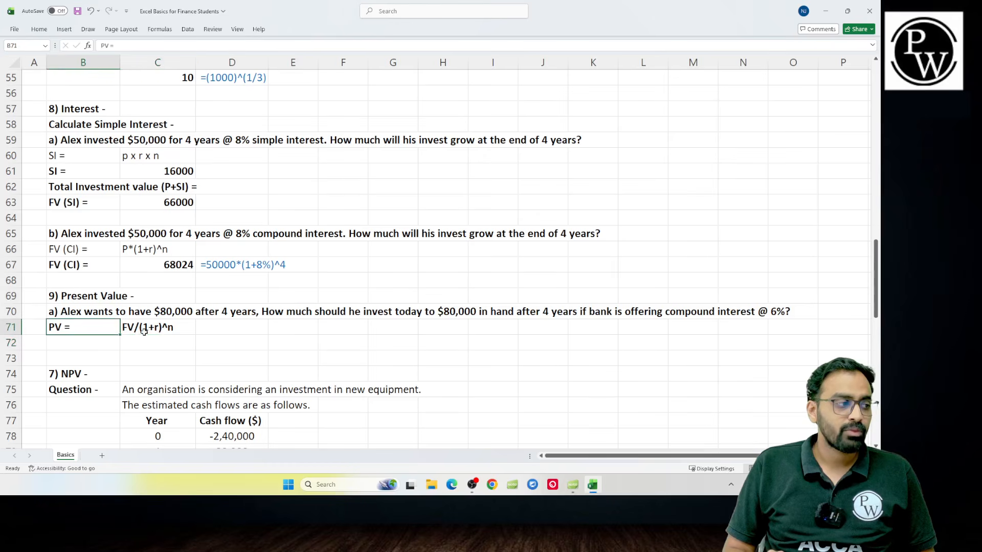
{"action": "left_click", "coordinate": [143, 331]}
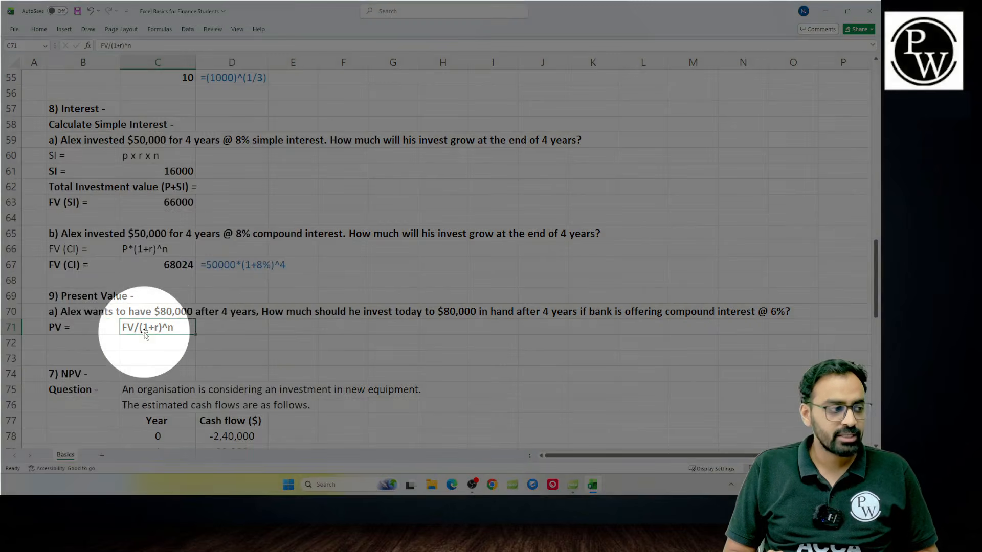
{"action": "key", "text": "Left"}
{"action": "key", "text": "Down"}
{"action": "key", "text": "Left"}
{"action": "key", "text": "shift+space"}
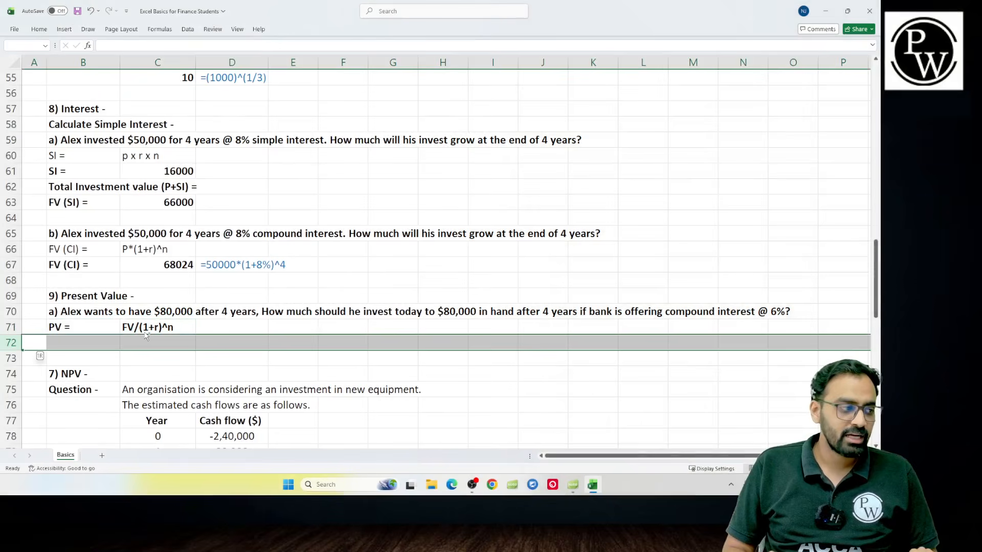
{"action": "key", "text": "ctrl+shift+plus"}
{"action": "key", "text": "Right"}
{"action": "type", "text": "PV ="}
{"action": "key", "text": "Tab"}
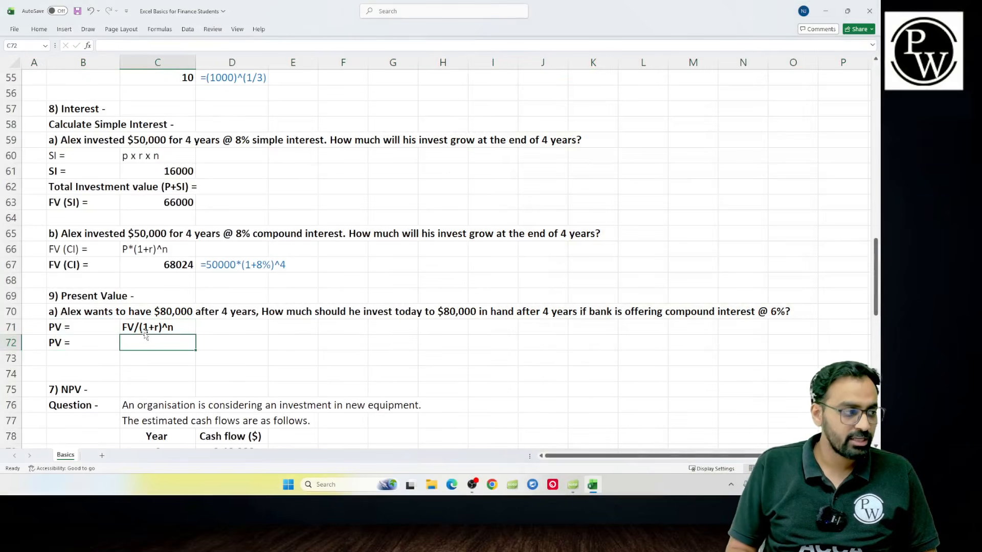
- Calculate the present value in C72 with the formula =80000/(1+6%)^4
{"action": "type", "text": "=80"}
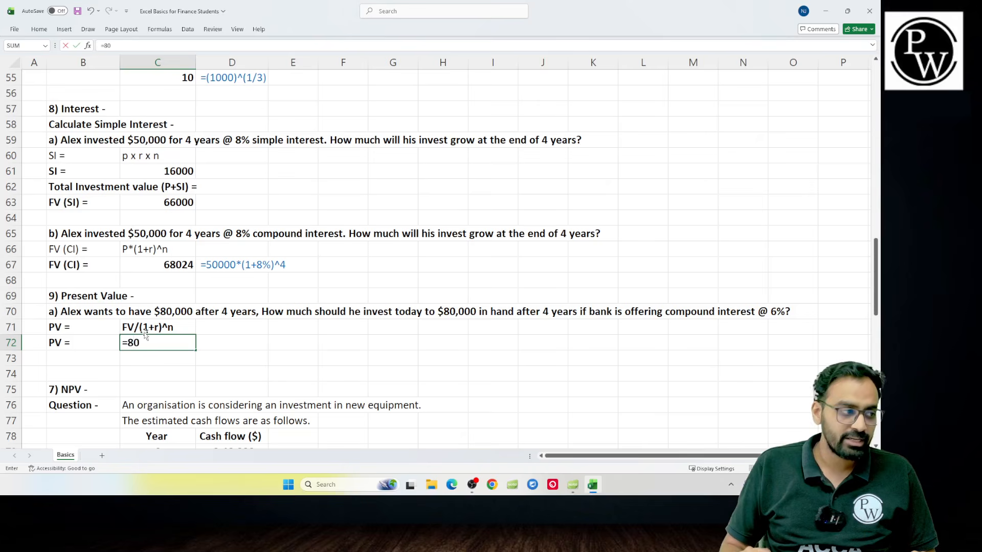
{"action": "type", "text": "000/"}
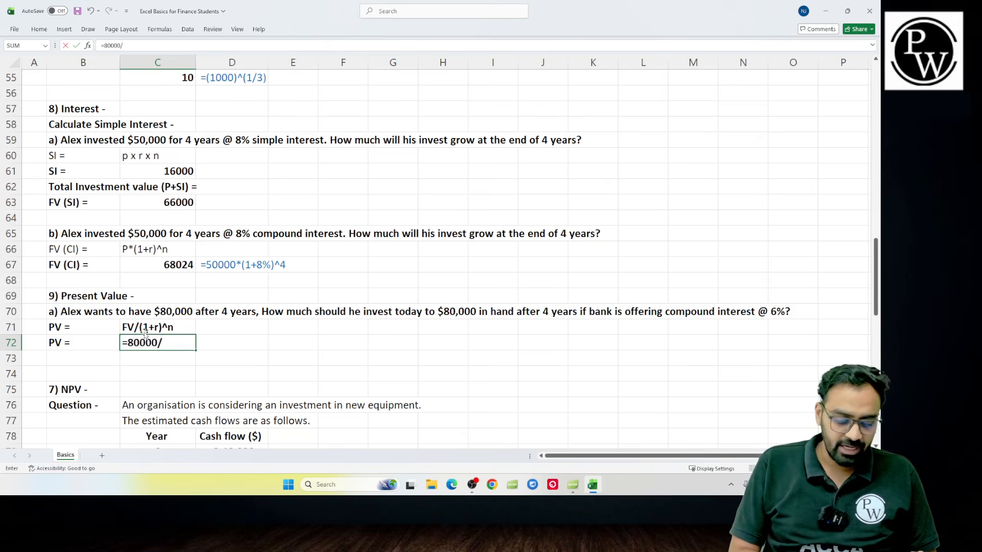
{"action": "type", "text": "(1+"}
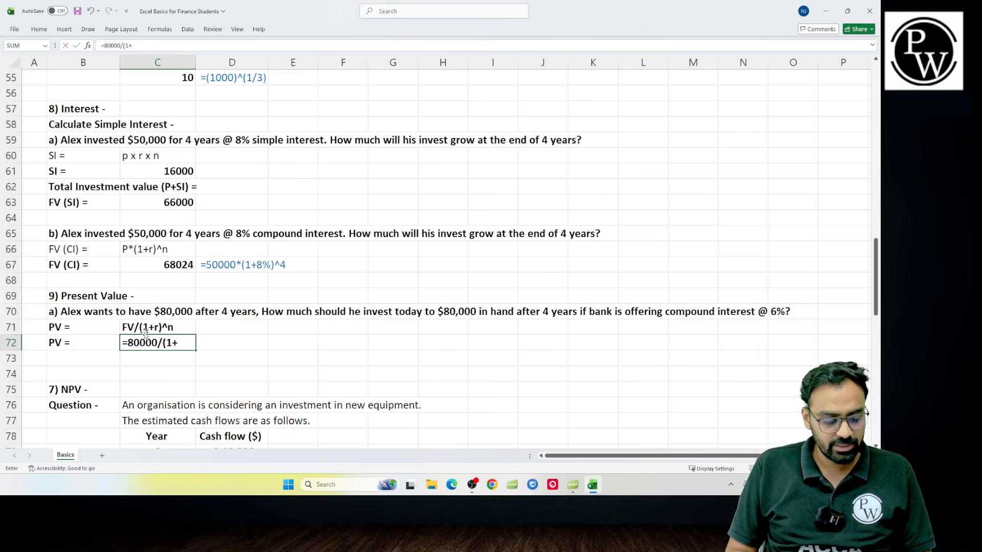
{"action": "type", "text": "6%)"}
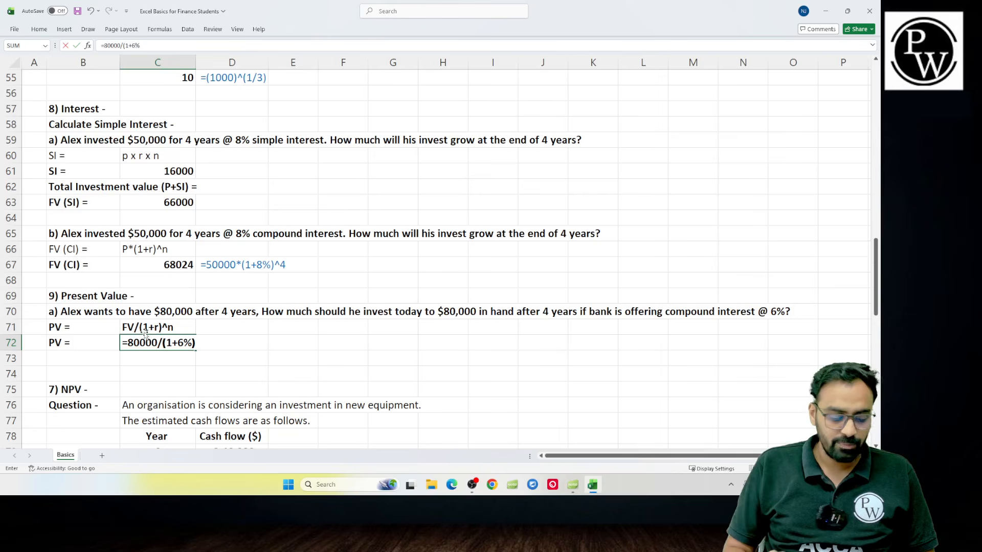
{"action": "type", "text": "^4"}
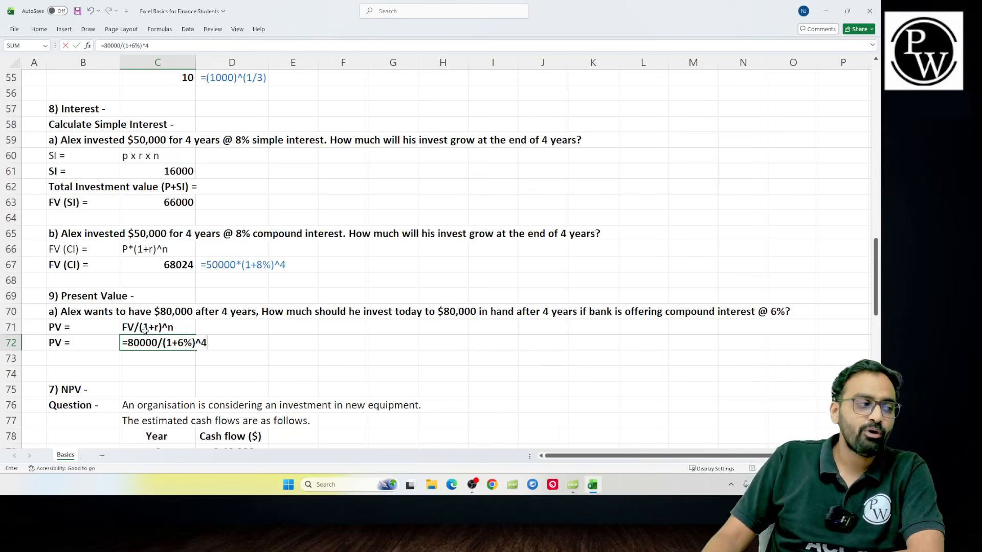
- Remove the bold formatting from the PV label and formula text in B71:C71
{"action": "left_click_drag", "start_coordinate": [95, 325], "coordinate": [134, 327]}
{"action": "key", "text": "Down"}
{"action": "key", "text": "Right"}
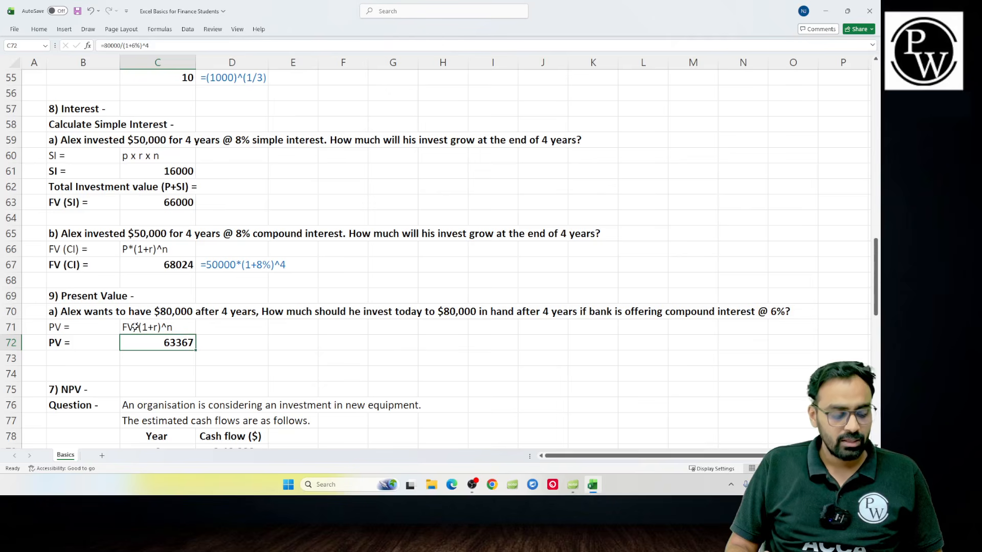
- Copy the C72 formula into D72 as the visible text =80000/(1+6%)^4
{"action": "key", "text": "F2"}
{"action": "key", "text": "ctrl+c"}
{"action": "key", "text": "Tab"}
{"action": "type", "text": "'"}
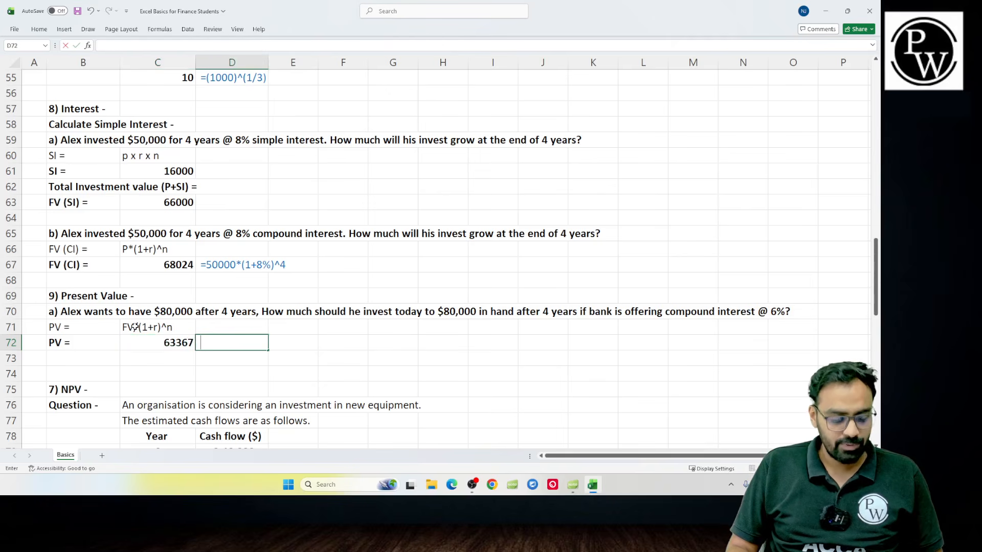
{"action": "key", "text": "ctrl+v"}
{"action": "key", "text": "Return"}
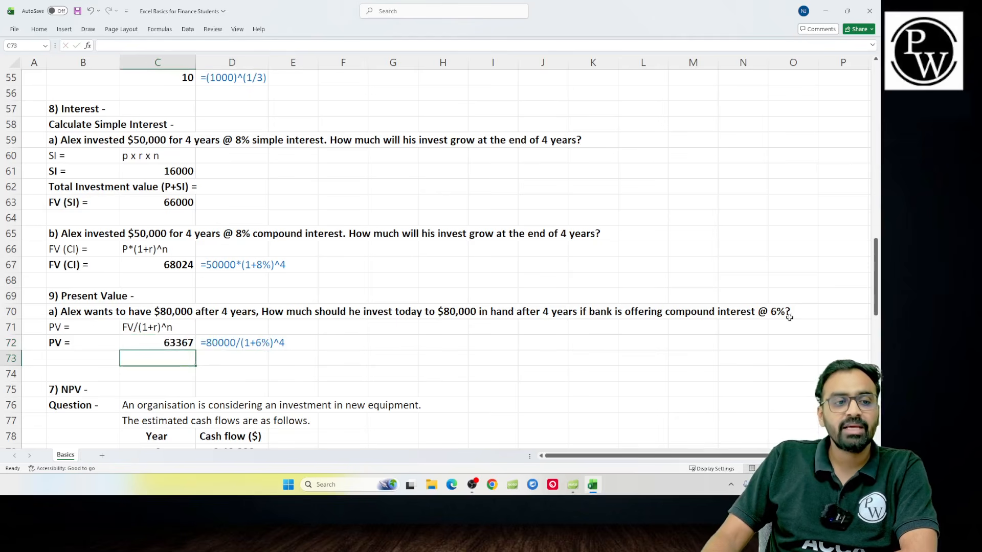
- Review the present value question, its formula text and the calculation in C72
{"action": "left_click", "coordinate": [101, 312]}
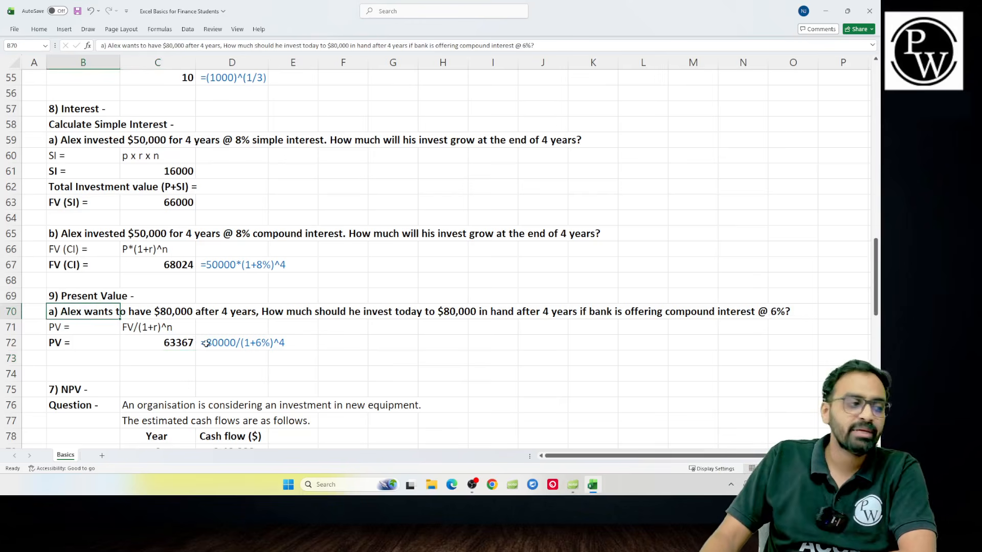
{"action": "left_click", "coordinate": [135, 326]}
{"action": "left_click", "coordinate": [149, 344]}
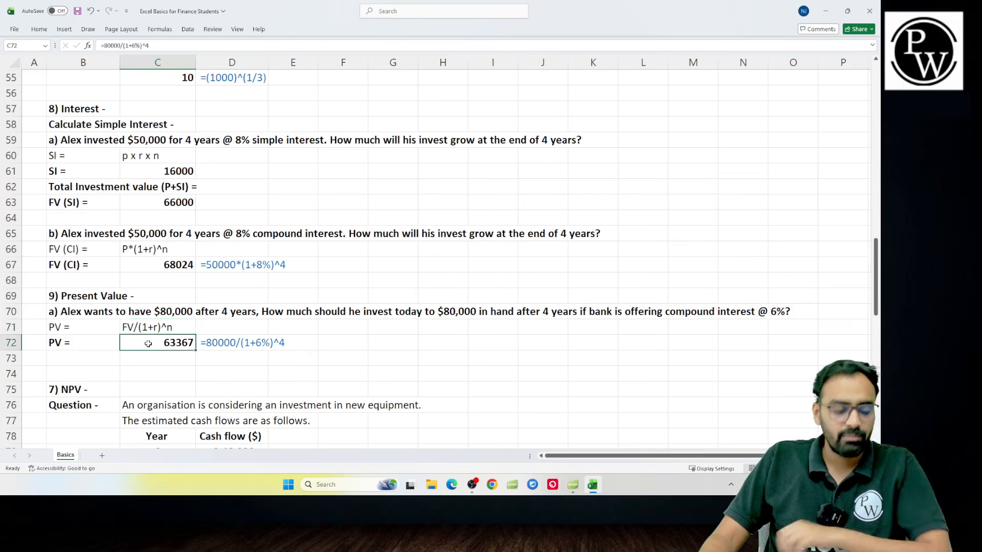
{"action": "double_click", "coordinate": [148, 344]}
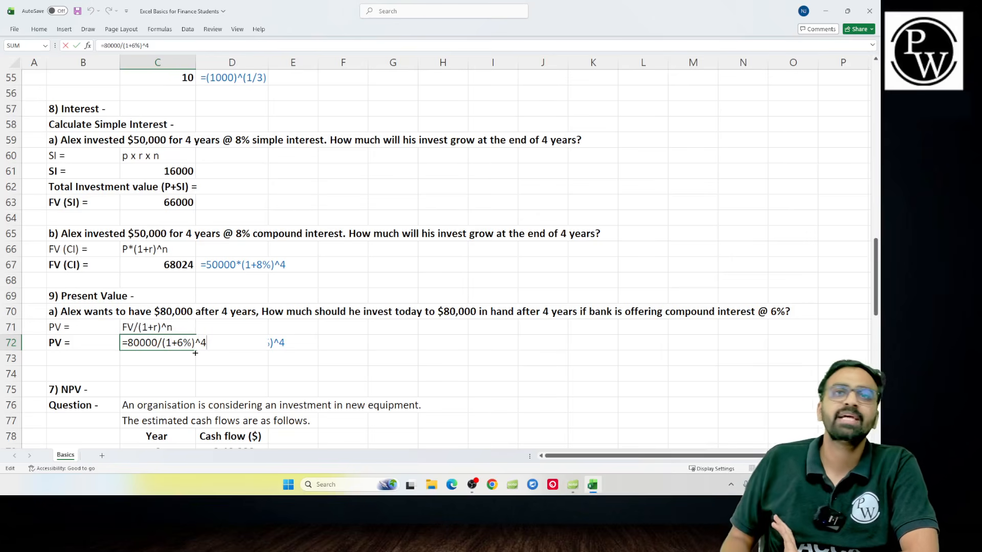
{"action": "key", "text": "Return"}
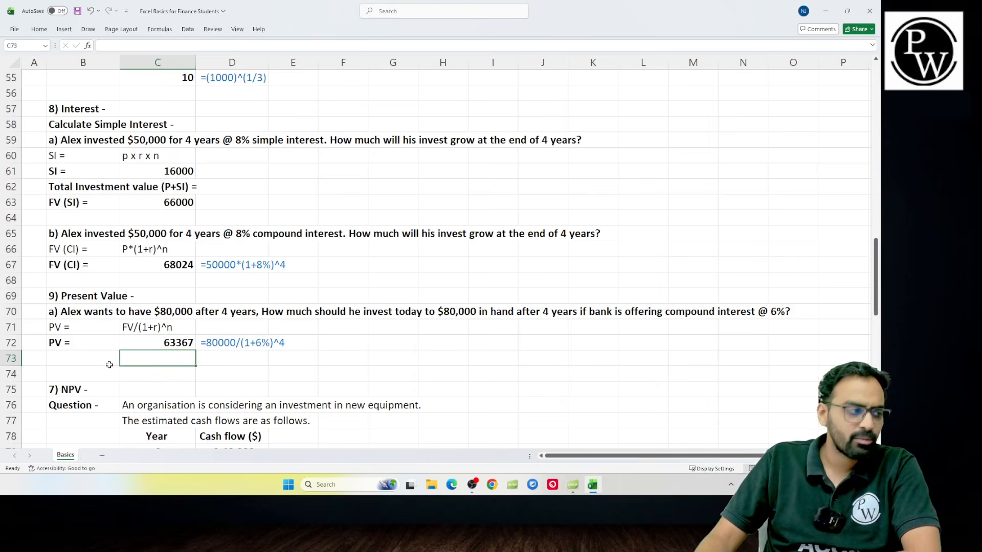
- Renumber the NPV heading in B75 to "10) NPV -" and save the workbook
{"action": "left_click", "coordinate": [53, 390]}
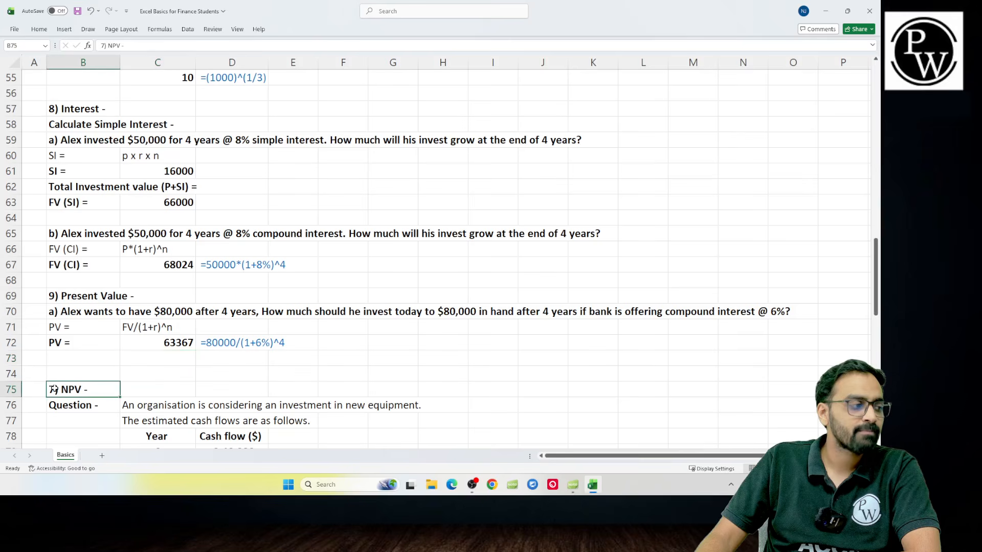
{"action": "double_click", "coordinate": [53, 390]}
{"action": "key", "text": "BackSpace"}
{"action": "type", "text": "10"}
{"action": "key", "text": "Return"}
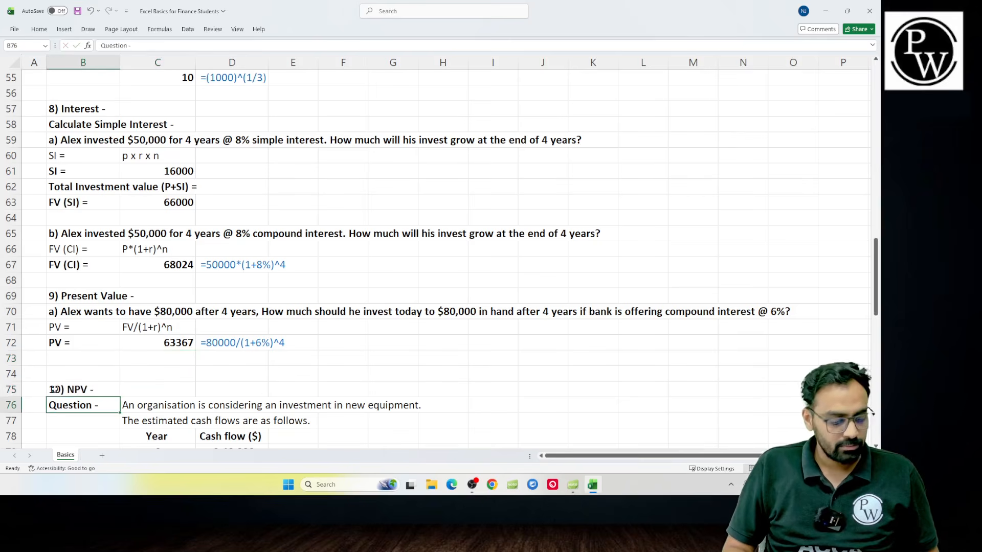
{"action": "key", "text": "ctrl+s"}
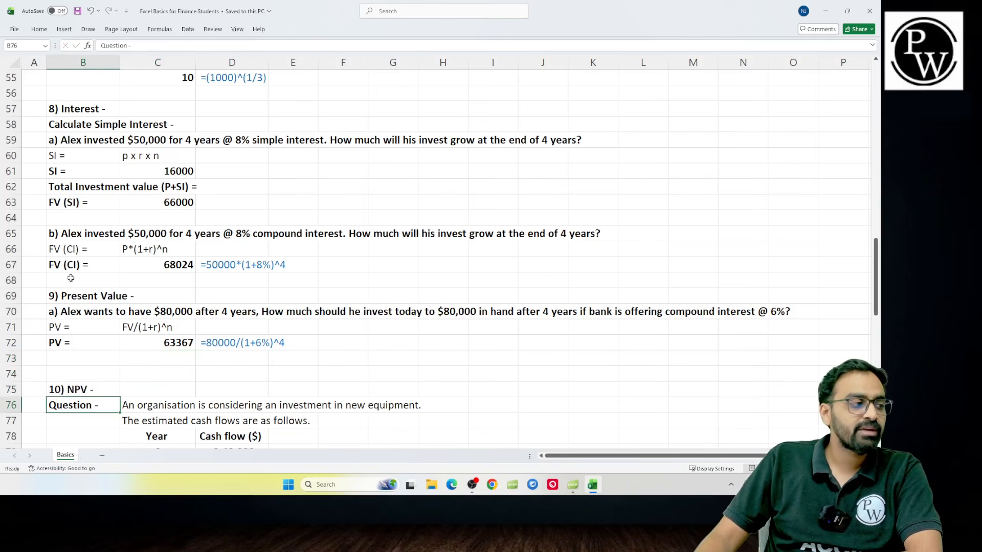
- Extend the interest heading in B57 to "8) Interest (Future Values) -" and save the workbook
{"action": "left_click", "coordinate": [71, 290]}
{"action": "left_click_drag", "start_coordinate": [81, 108], "coordinate": [123, 257]}
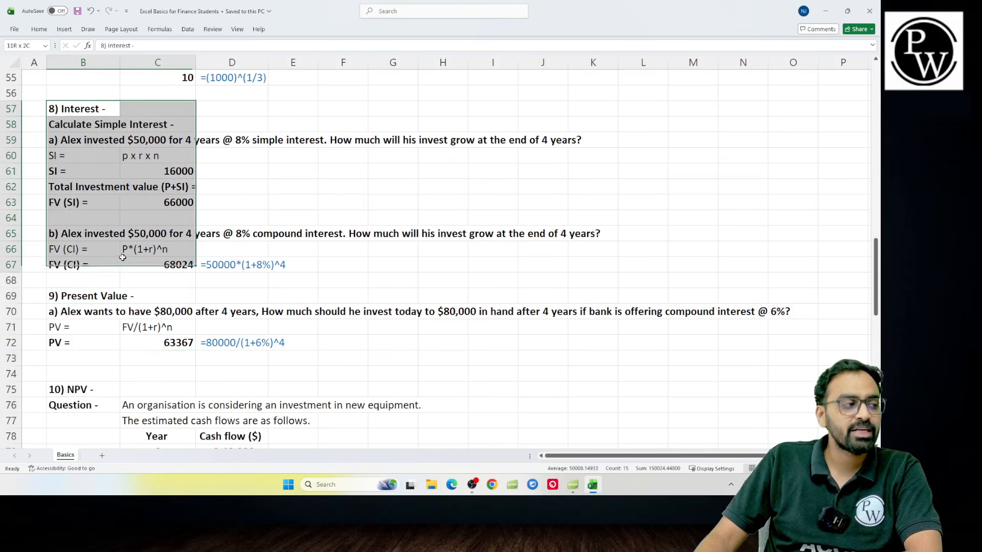
{"action": "double_click", "coordinate": [100, 109]}
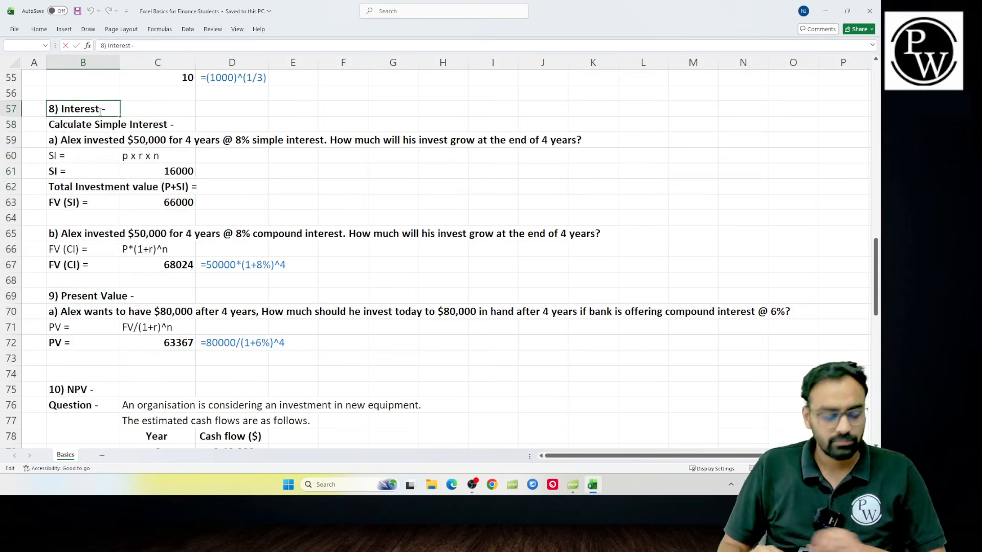
{"action": "type", "text": "(Future V "}
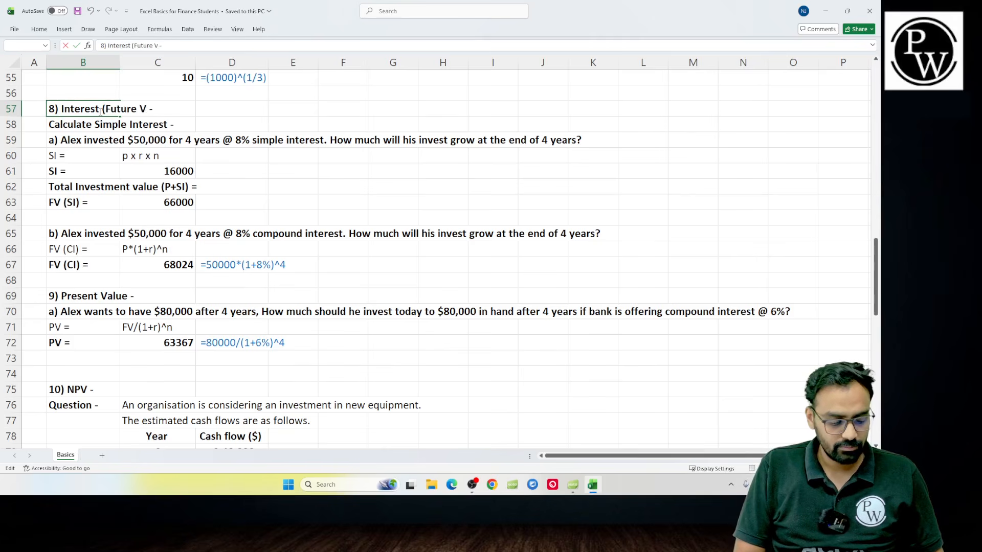
{"action": "type", "text": "alues)"}
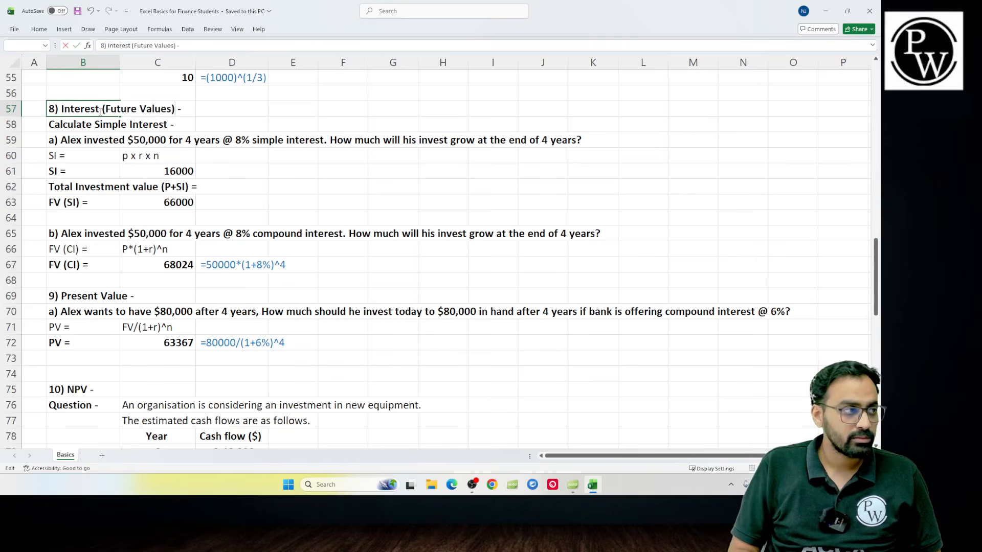
{"action": "key", "text": "Return"}
{"action": "key", "text": "ctrl+s"}
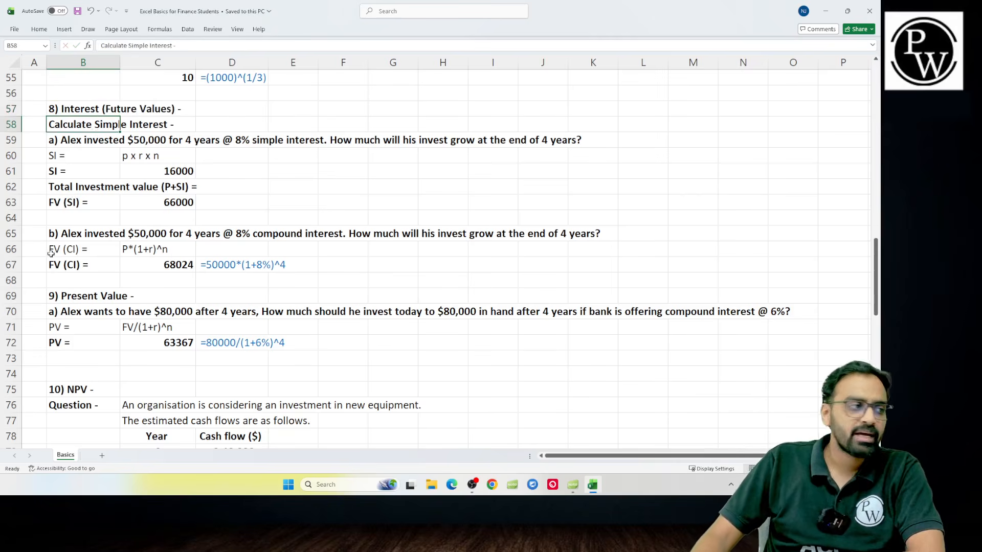
{"action": "left_click", "coordinate": [82, 362]}
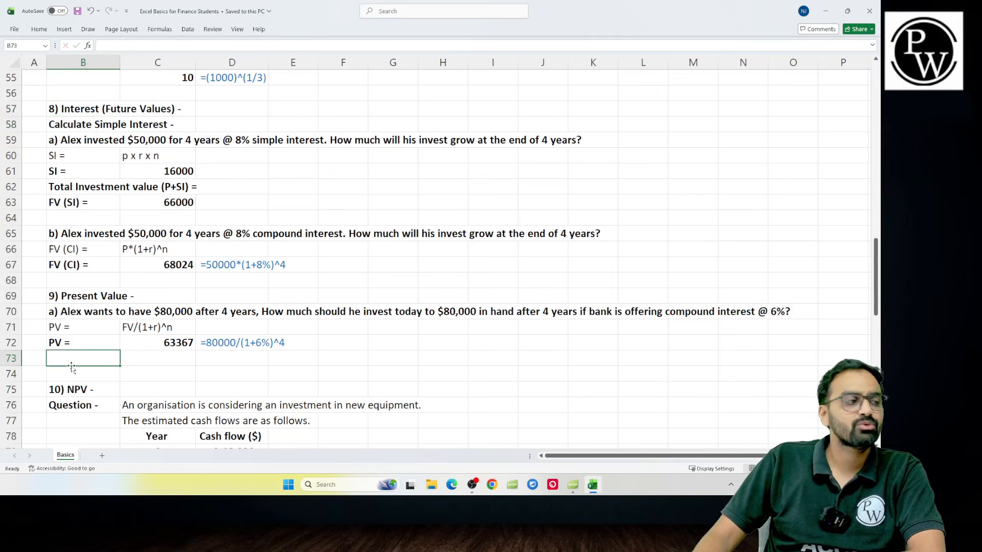
{"action": "left_click", "coordinate": [100, 161]}
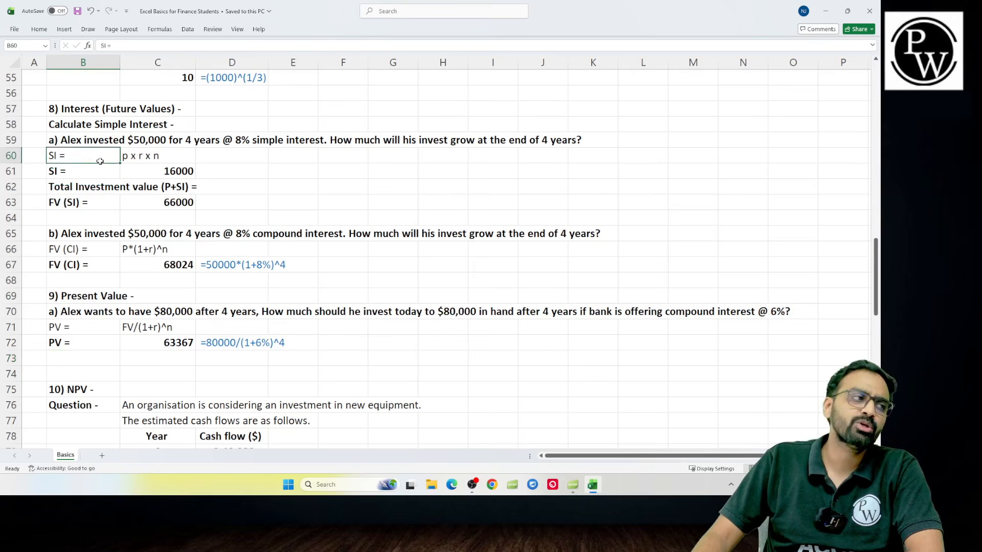
{"action": "left_click", "coordinate": [140, 174]}
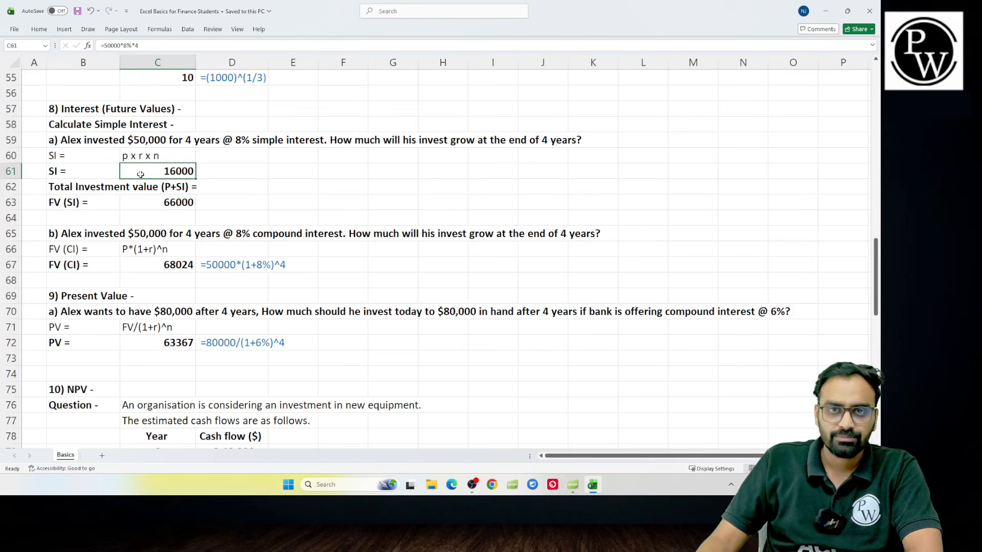
- Switch to the lecture slides, view the Net Present Value function slide, and return to the Excel workbook
{"action": "left_click", "coordinate": [573, 484]}
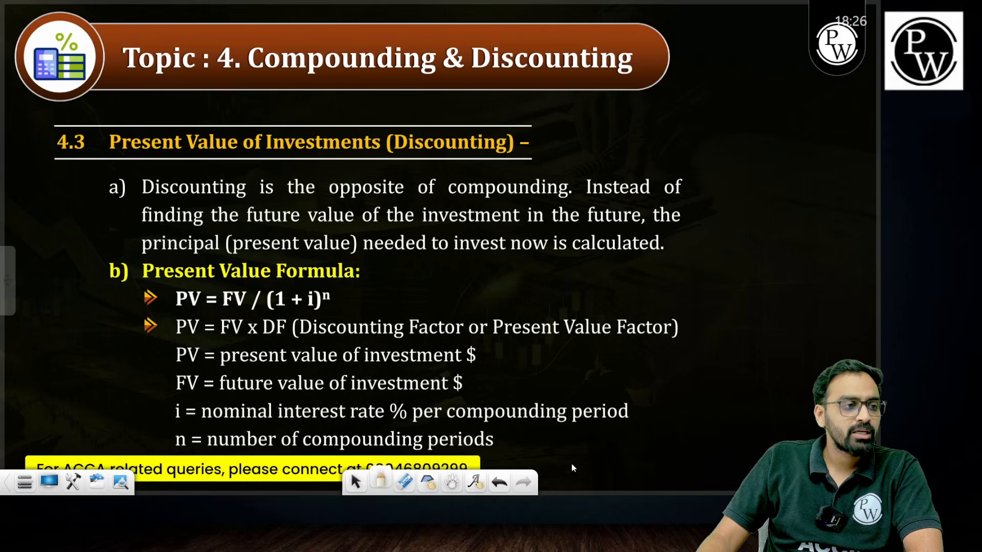
{"action": "key", "text": "Right"}
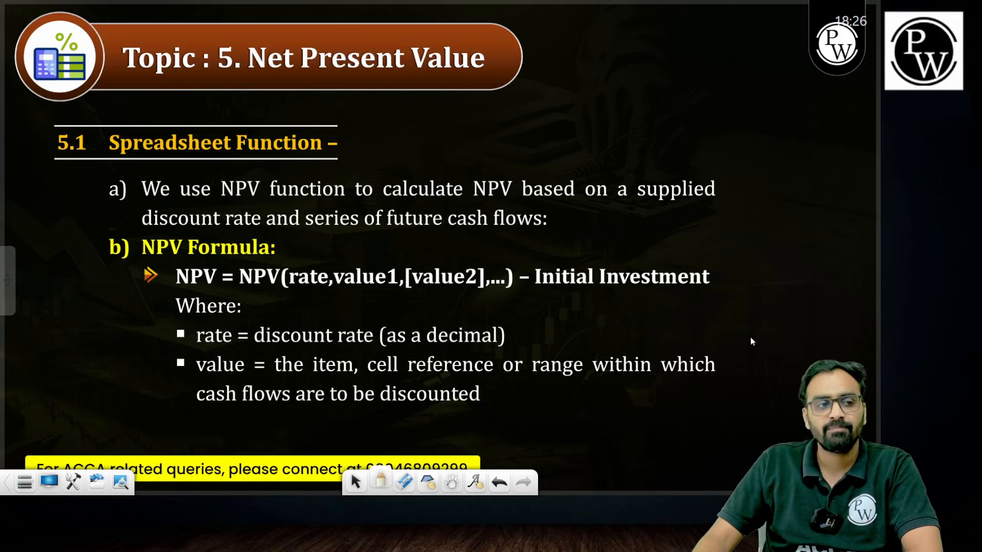
{"action": "key", "text": "alt+Tab"}
- Delete the extra blank row 74 above the NPV heading and save the workbook
{"action": "scroll", "coordinate": [440, 256], "scroll_direction": "down", "scroll_amount": 4}
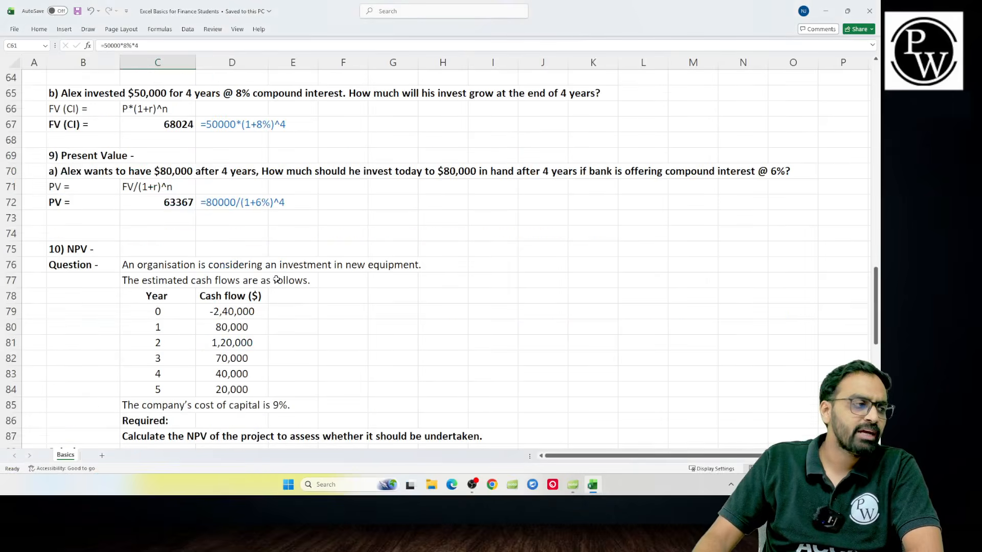
{"action": "left_click", "coordinate": [11, 187]}
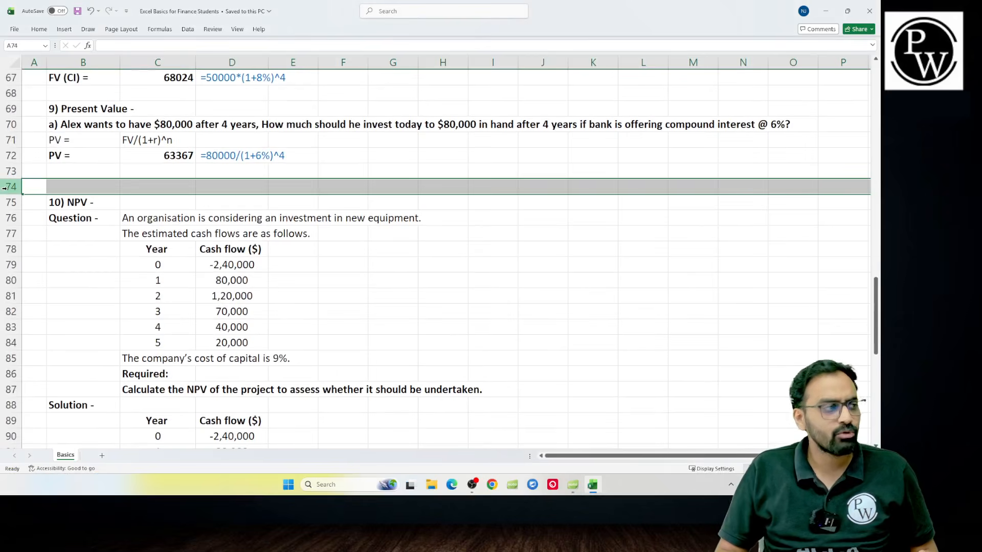
{"action": "key", "text": "ctrl+minus"}
{"action": "key", "text": "Right"}
{"action": "key", "text": "ctrl+s"}
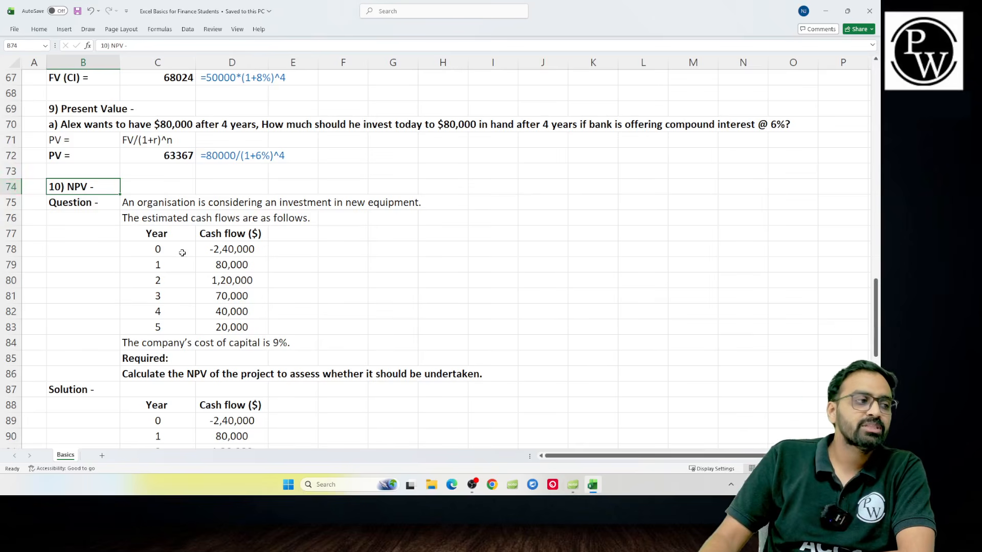
- Examine the NPV question's cash flow table in C78:D83, comparing the year 0 outlay with the year 1 to 5 cash flows
{"action": "left_click_drag", "start_coordinate": [184, 251], "coordinate": [226, 248]}
{"action": "left_click", "coordinate": [225, 248]}
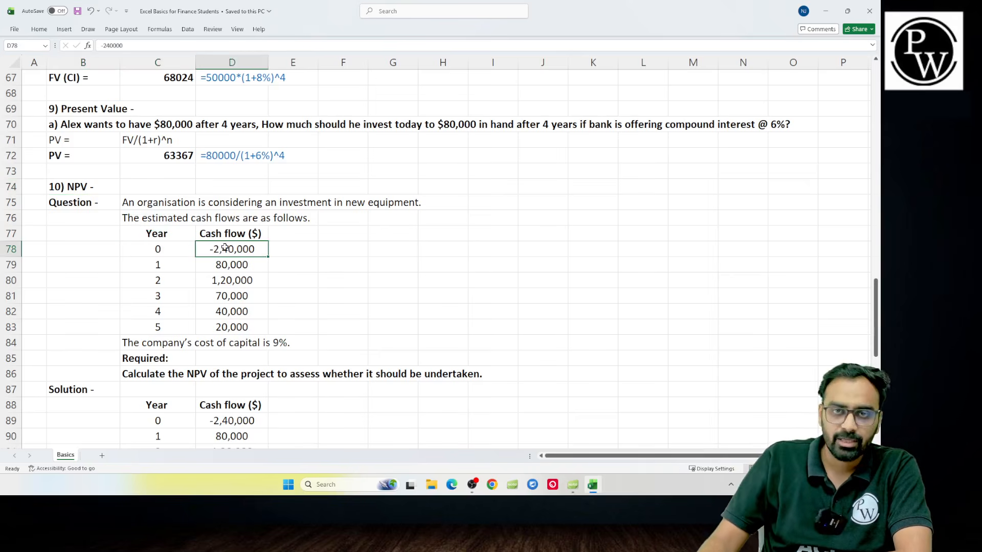
{"action": "left_click_drag", "start_coordinate": [221, 265], "coordinate": [228, 330]}
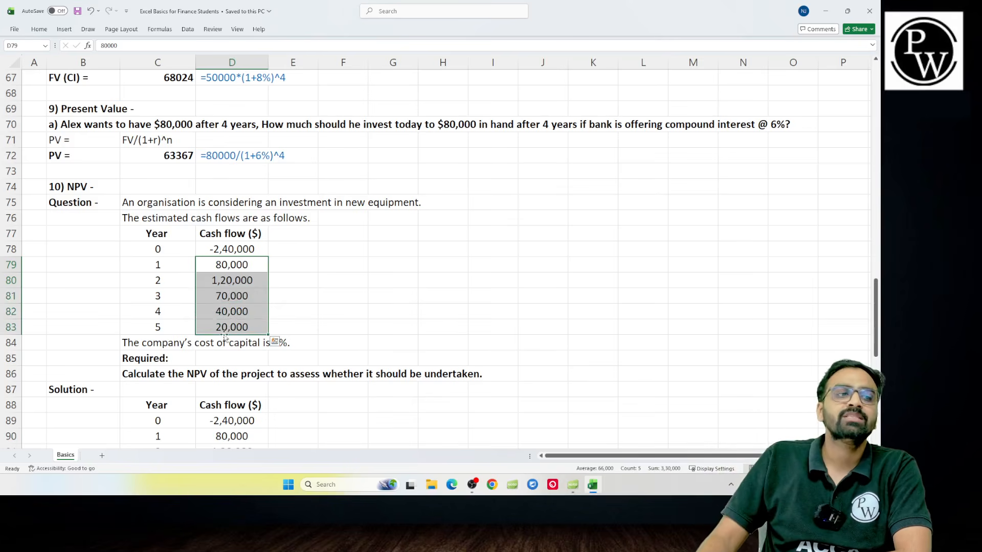
{"action": "left_click_drag", "start_coordinate": [240, 267], "coordinate": [240, 333]}
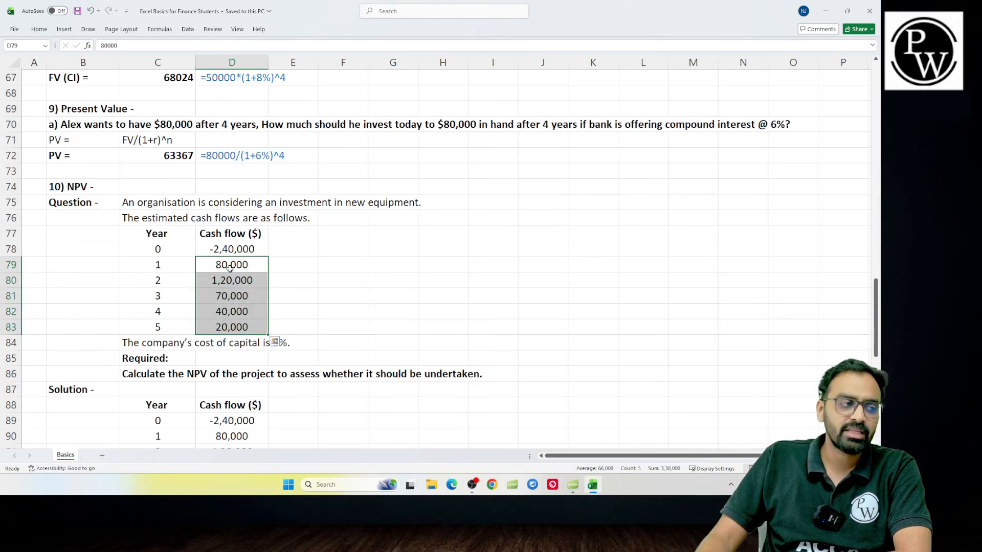
{"action": "left_click_drag", "start_coordinate": [230, 268], "coordinate": [228, 321]}
{"action": "left_click_drag", "start_coordinate": [166, 256], "coordinate": [226, 325]}
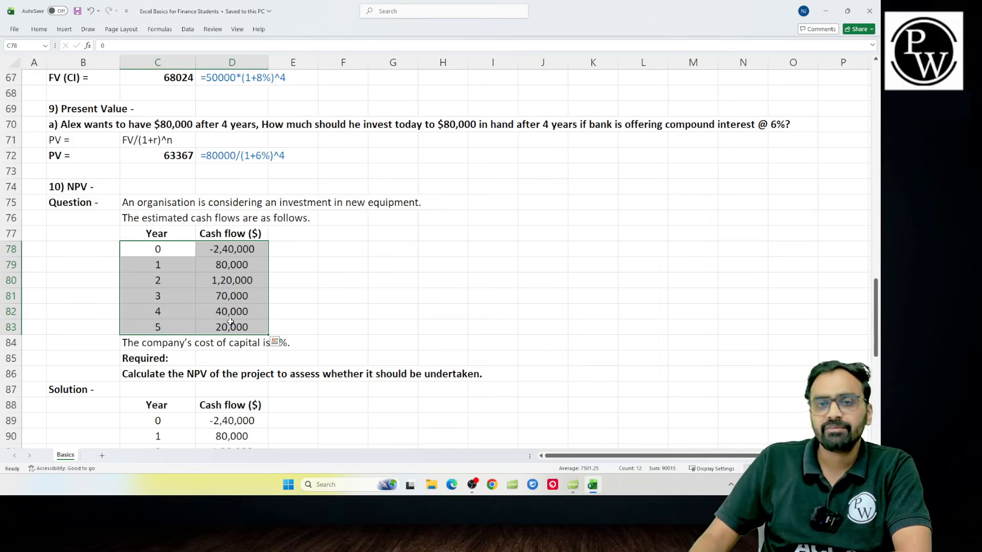
{"action": "left_click", "coordinate": [299, 259]}
{"action": "left_click", "coordinate": [151, 266]}
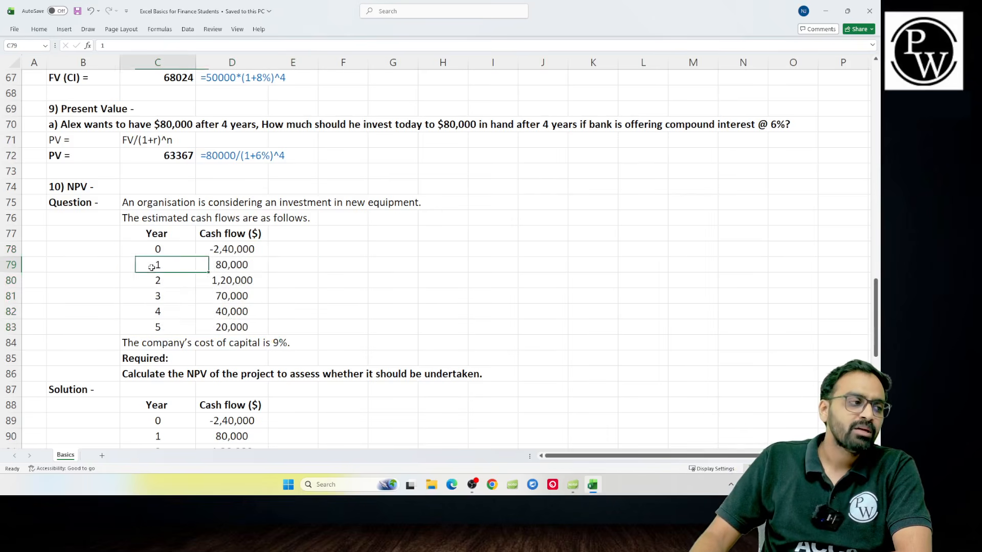
{"action": "left_click_drag", "start_coordinate": [151, 267], "coordinate": [236, 327]}
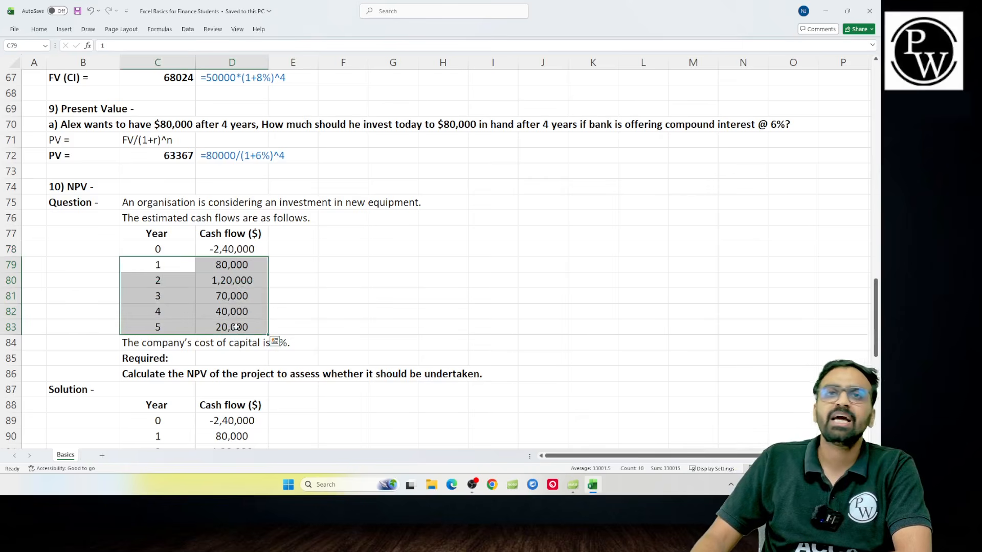
{"action": "left_click_drag", "start_coordinate": [158, 250], "coordinate": [220, 250]}
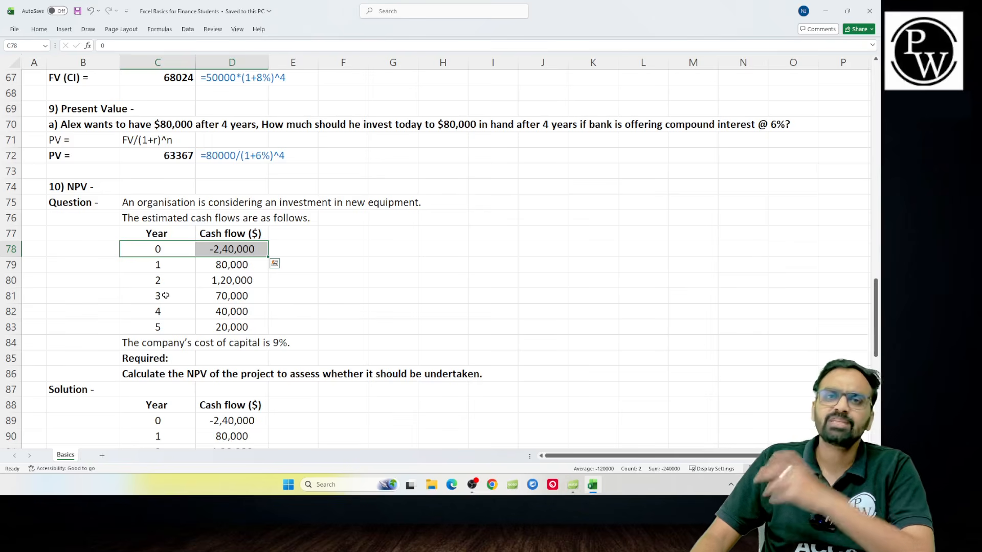
- Review the year 1 to 5 cash flows in the NPV question against the initial year 0 outlay
{"action": "left_click_drag", "start_coordinate": [177, 263], "coordinate": [236, 329]}
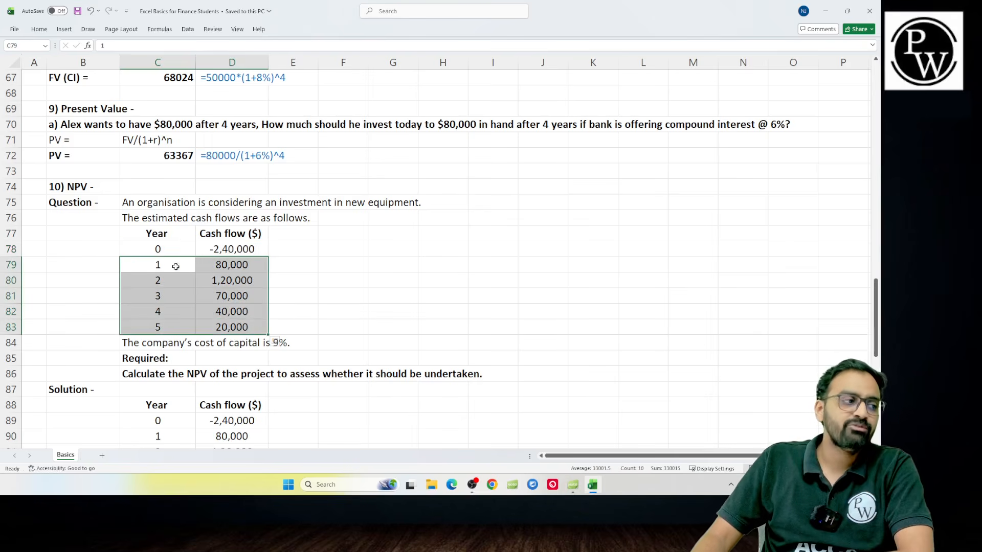
{"action": "left_click", "coordinate": [211, 268]}
{"action": "left_click_drag", "start_coordinate": [217, 281], "coordinate": [226, 336]}
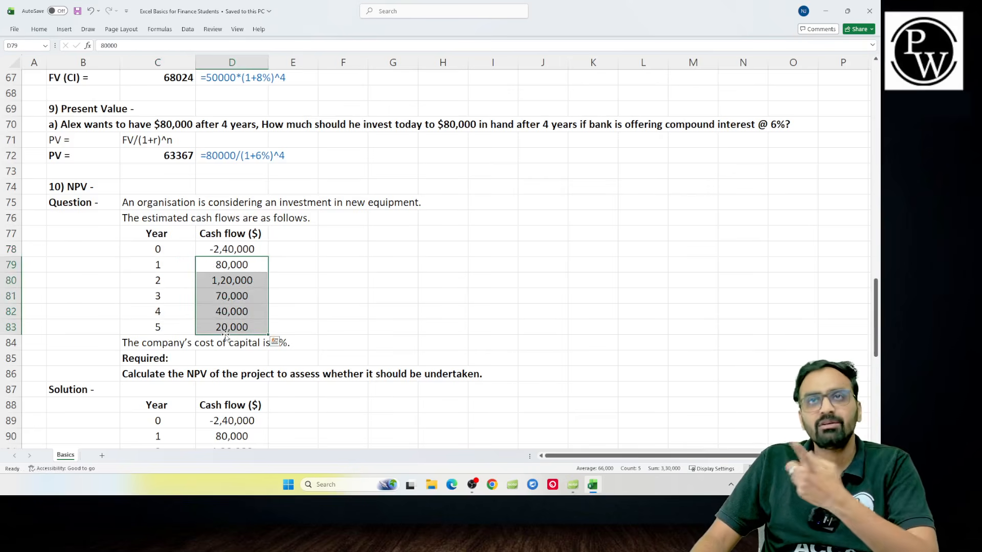
{"action": "left_click_drag", "start_coordinate": [176, 248], "coordinate": [230, 251]}
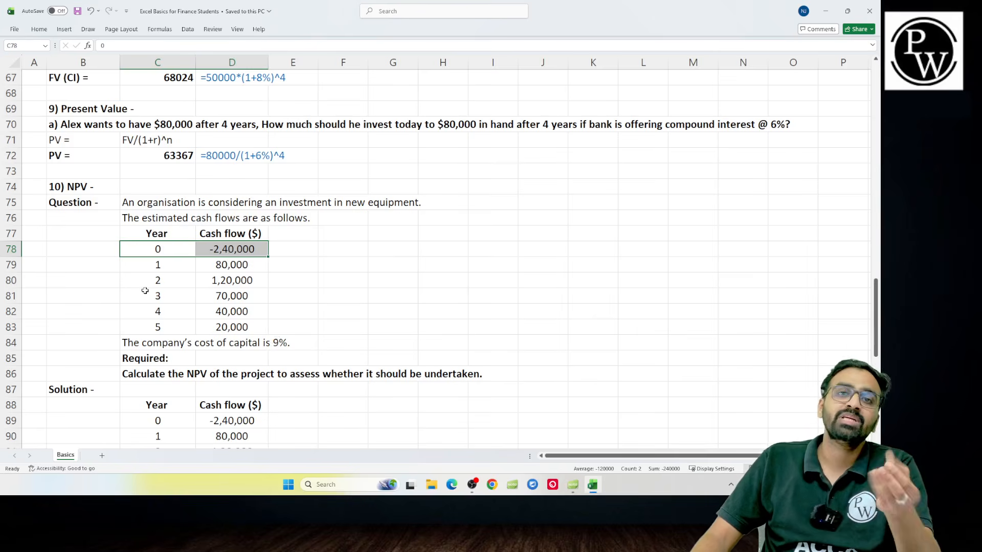
- Insert a blank row at row 95, directly below the NPV solution's cash flow table
{"action": "scroll", "coordinate": [144, 290], "scroll_direction": "down", "scroll_amount": 3}
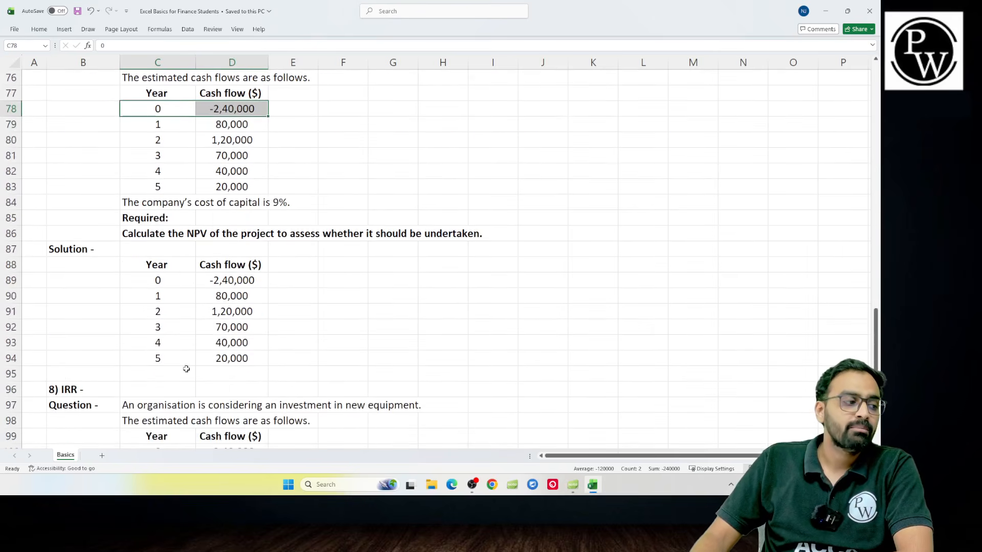
{"action": "left_click", "coordinate": [14, 374]}
{"action": "key", "text": "ctrl+shift+plus"}
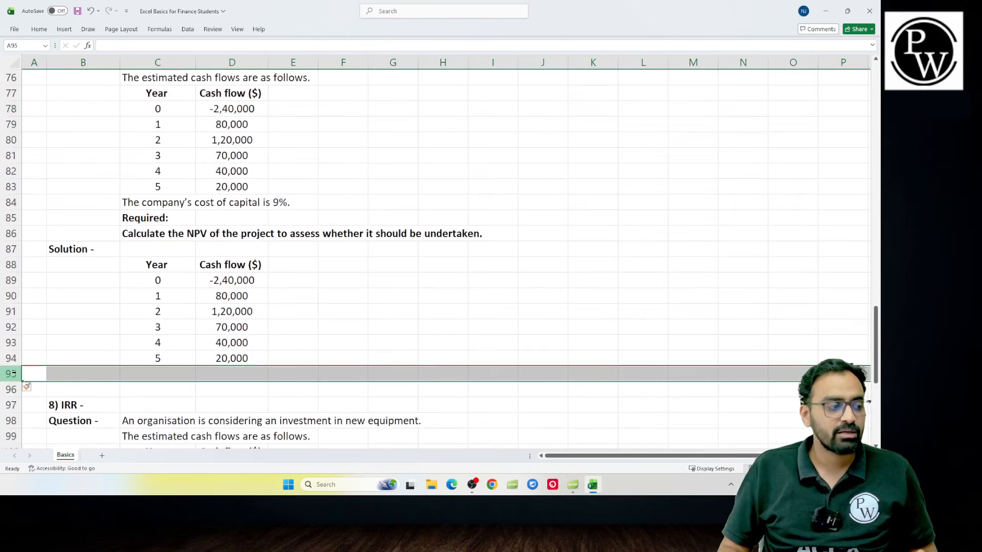
- Enter the formula =NPV(9%,D90:D94)-240000 in D95 to calculate the project's net present value
{"action": "key", "text": "Right"}
{"action": "key", "text": "Right"}
{"action": "key", "text": "Right"}
{"action": "type", "text": "=npv("}
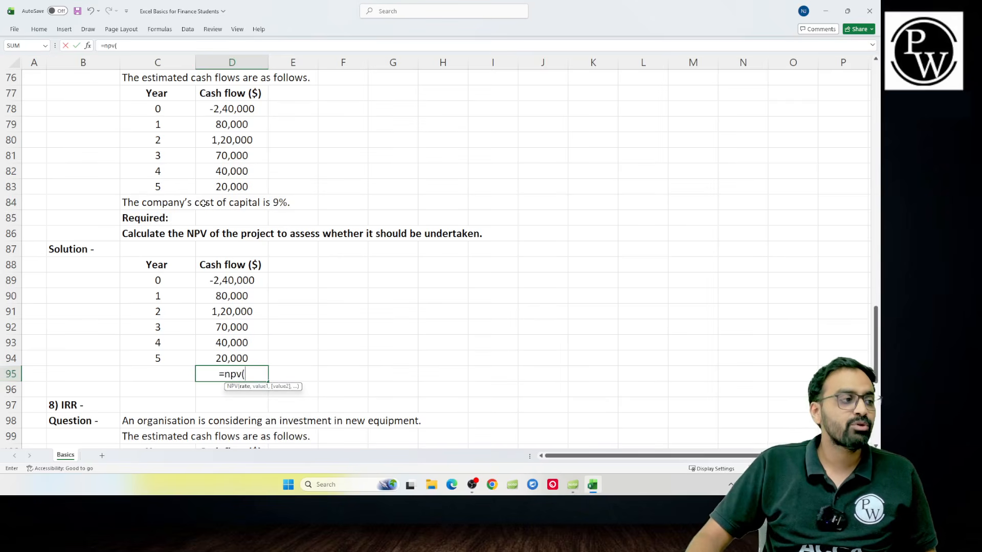
{"action": "scroll", "coordinate": [264, 219], "scroll_direction": "up", "scroll_amount": 1}
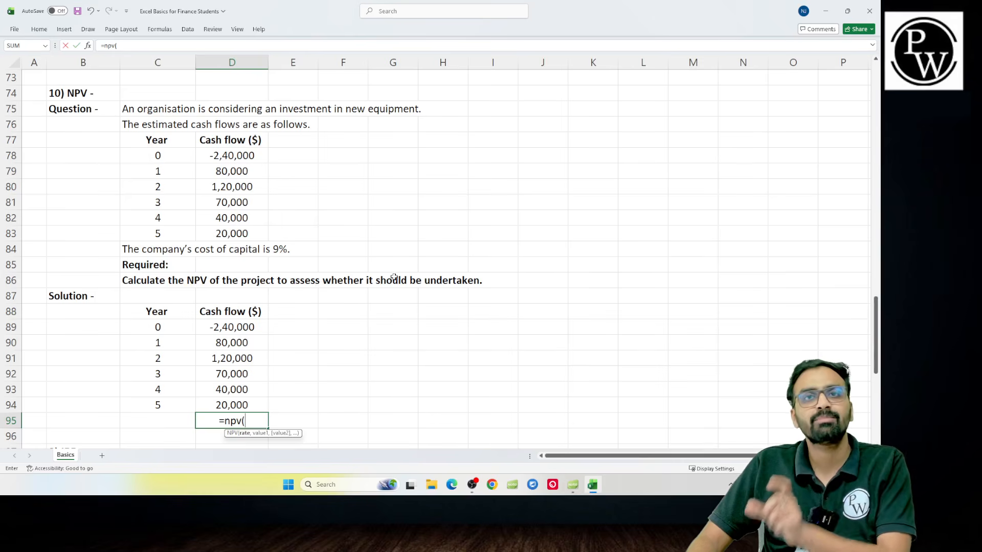
{"action": "type", "text": "9"}
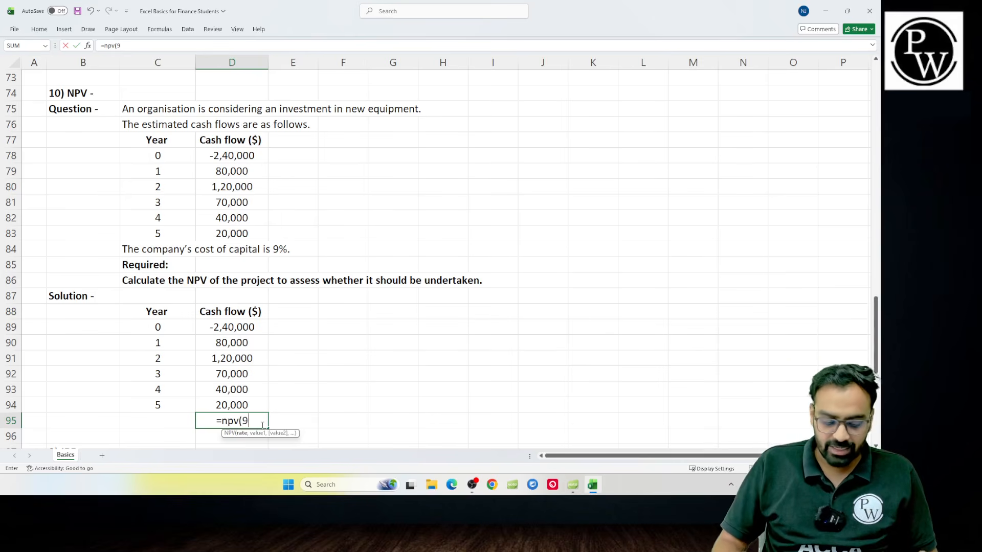
{"action": "type", "text": "%,"}
{"action": "key", "text": "Up"}
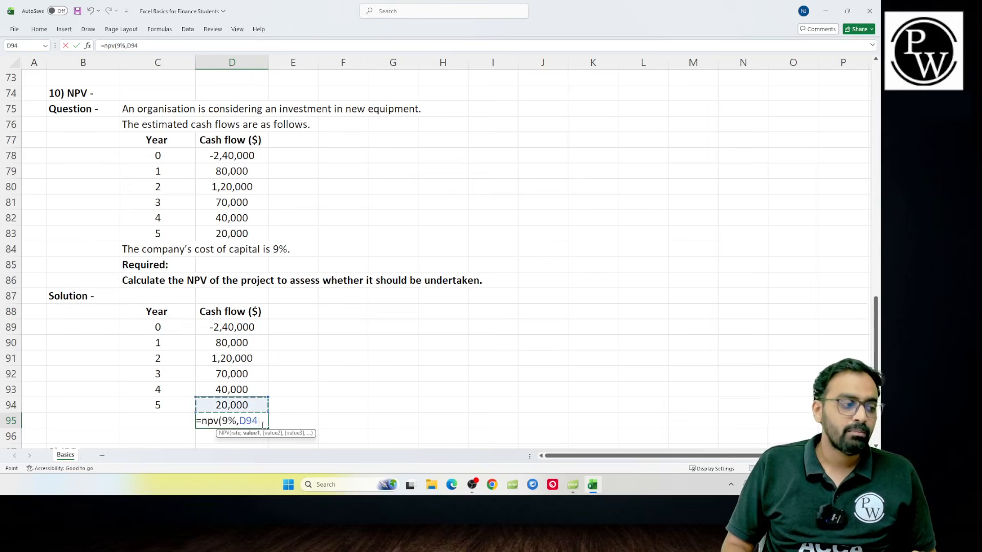
{"action": "key", "text": "shift+Up"}
{"action": "key", "text": "shift+Up"}
{"action": "key", "text": "shift+Up"}
{"action": "key", "text": "shift+Up"}
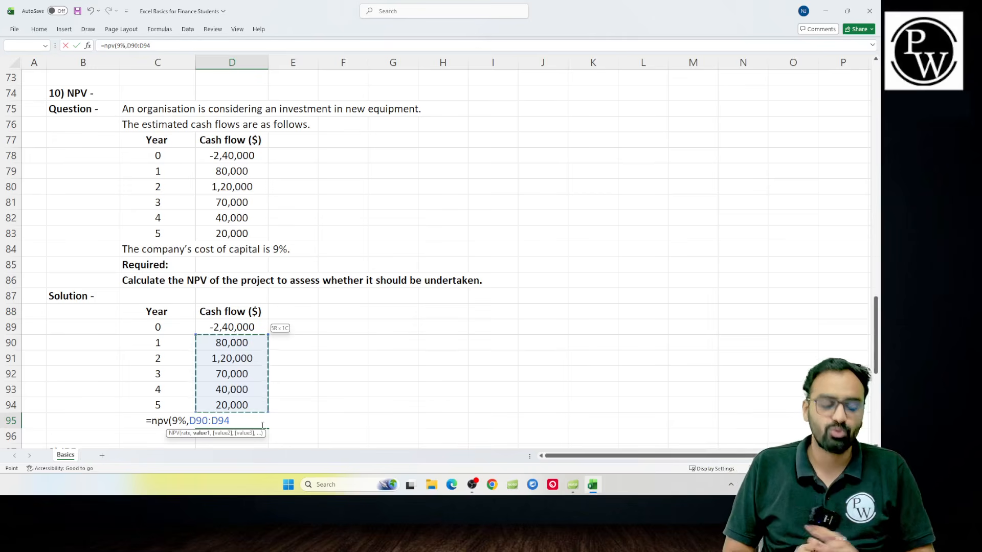
{"action": "type", "text": ")-"}
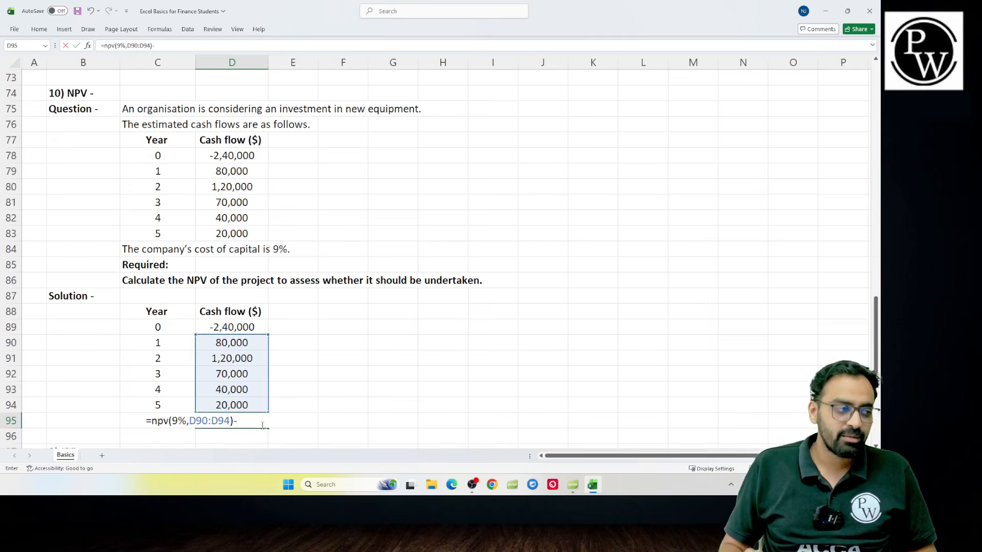
{"action": "type", "text": "24000"}
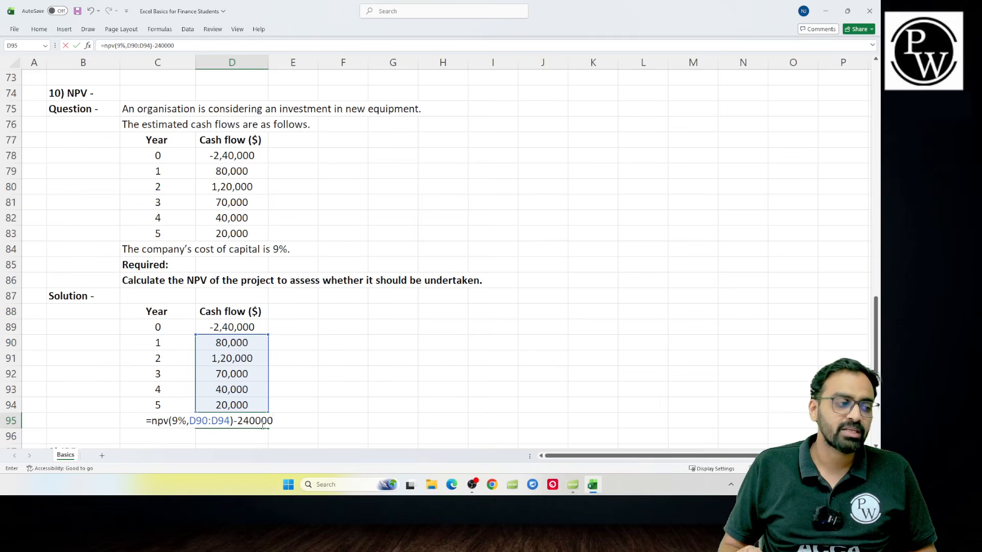
{"action": "type", "text": "0"}
{"action": "key", "text": "Return"}
- Bold the NPV result in D95 and add the bold label "NPV =" in C95
{"action": "left_click", "coordinate": [262, 425]}
{"action": "key", "text": "ctrl+b"}
{"action": "key", "text": "Left"}
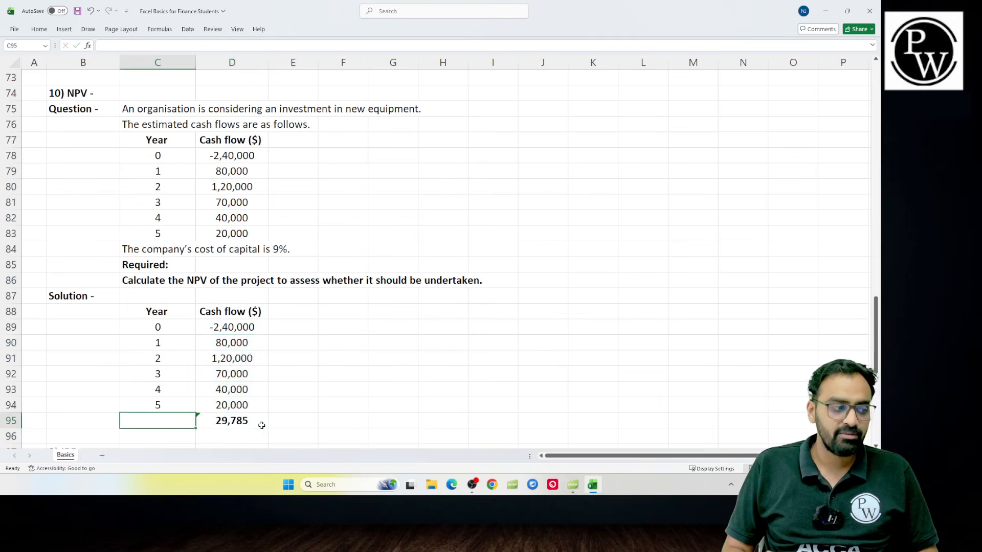
{"action": "type", "text": "NPV ="}
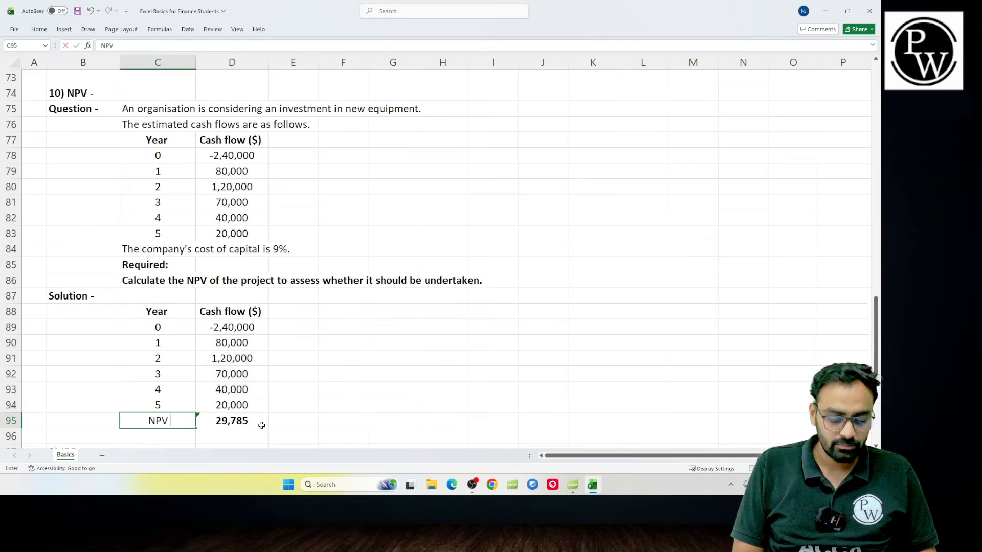
{"action": "key", "text": "Return"}
{"action": "key", "text": "Up"}
{"action": "key", "text": "ctrl+b"}
- Renumber the IRR heading in B97 as "11) IRR -" and save the workbook
{"action": "scroll", "coordinate": [211, 320], "scroll_direction": "down", "scroll_amount": 2}
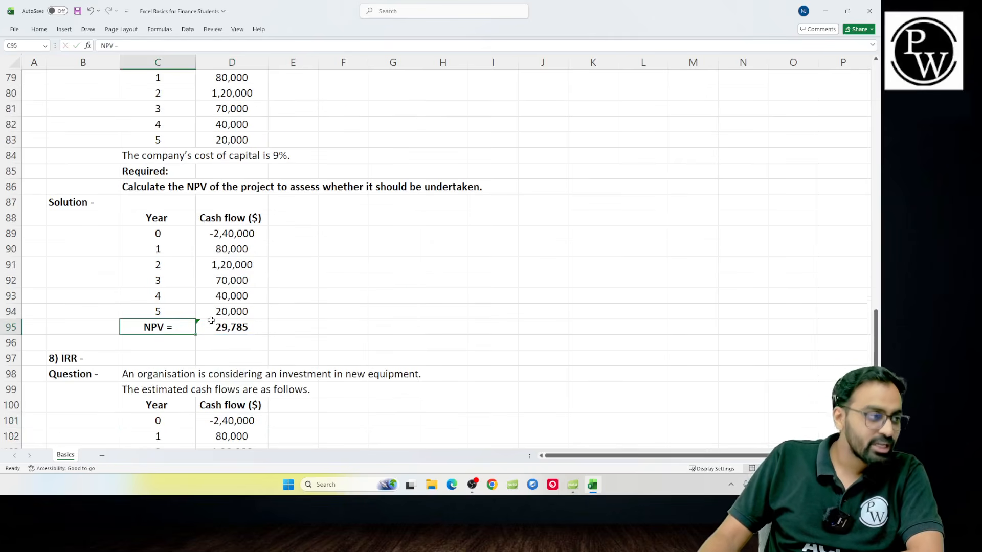
{"action": "double_click", "coordinate": [51, 358]}
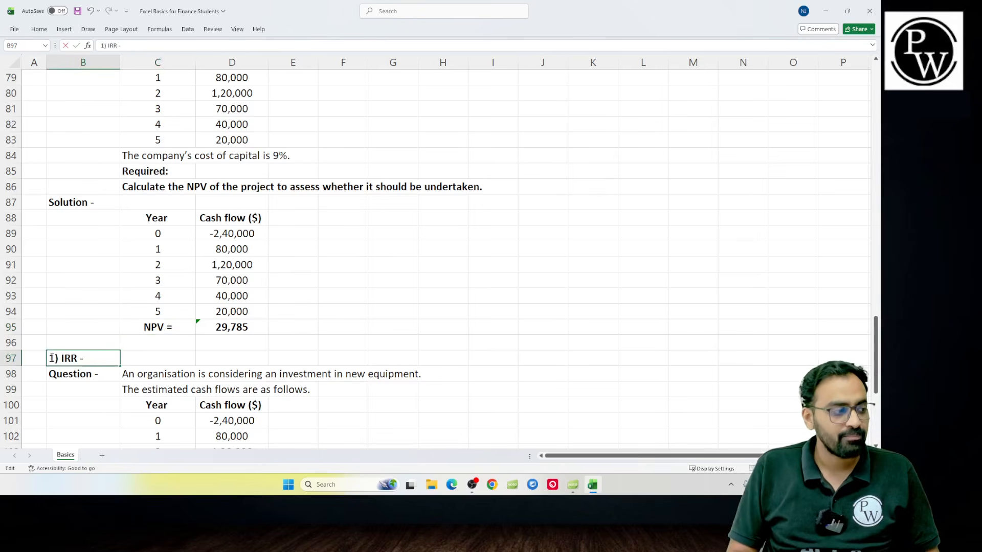
{"action": "type", "text": "1"}
{"action": "key", "text": "Return"}
{"action": "key", "text": "ctrl+s"}
- Ignore the error flagged on the NPV formula in D95
{"action": "scroll", "coordinate": [74, 331], "scroll_direction": "up", "scroll_amount": 2}
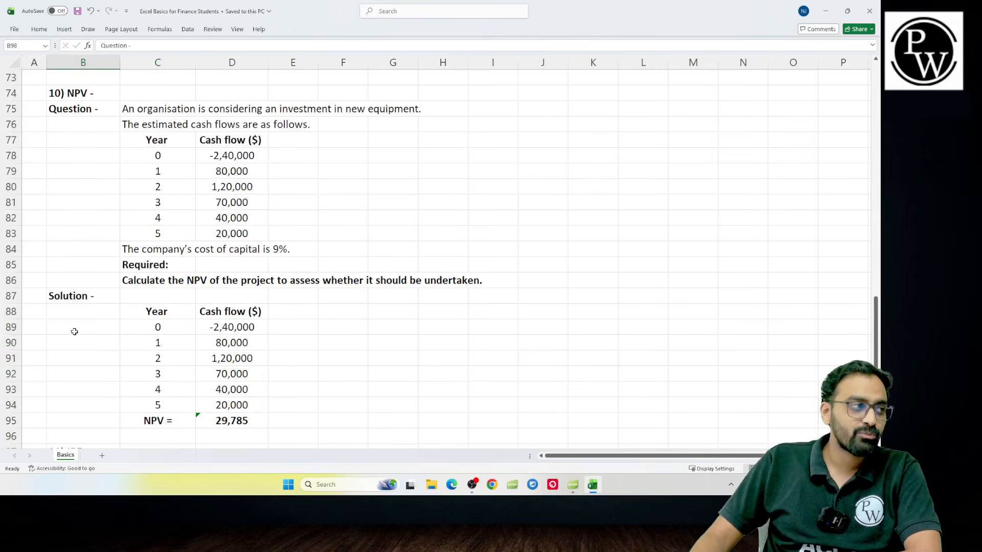
{"action": "scroll", "coordinate": [74, 331], "scroll_direction": "down", "scroll_amount": 2}
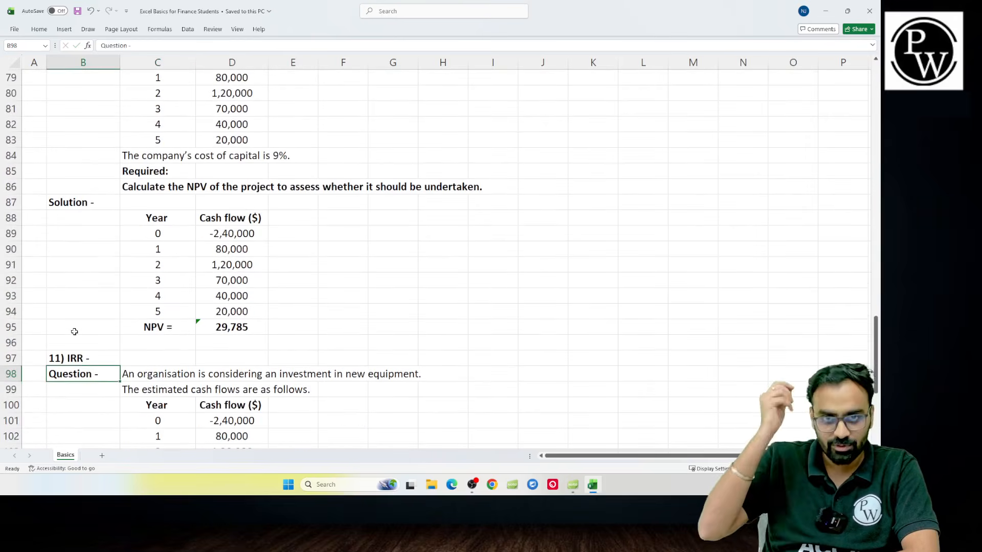
{"action": "scroll", "coordinate": [77, 340], "scroll_direction": "up", "scroll_amount": 1}
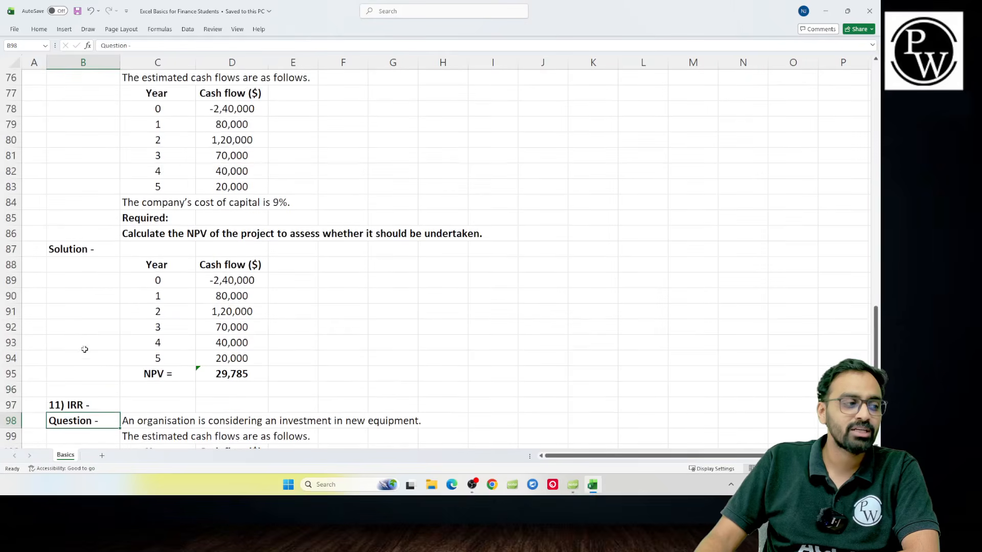
{"action": "left_click", "coordinate": [220, 376]}
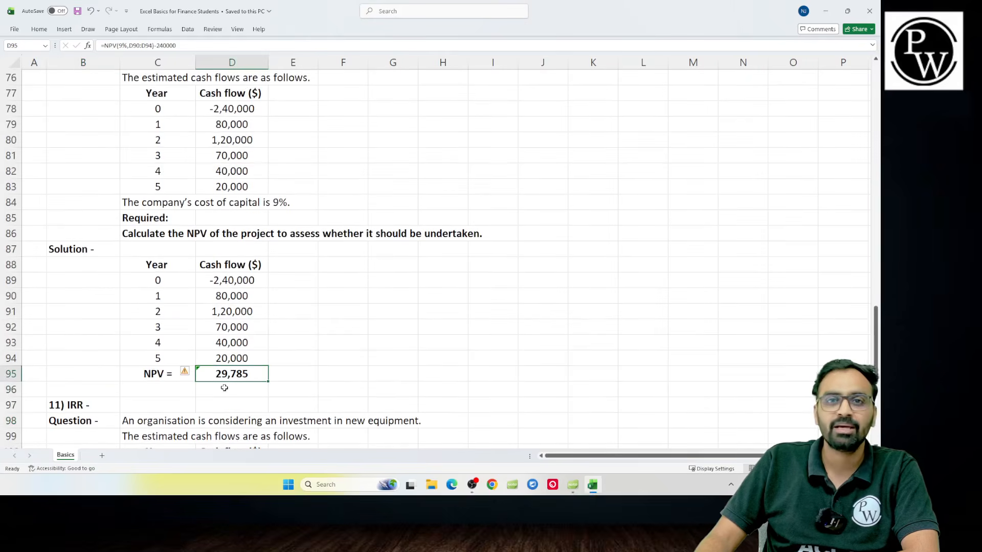
{"action": "left_click", "coordinate": [185, 373]}
{"action": "left_click", "coordinate": [205, 418]}
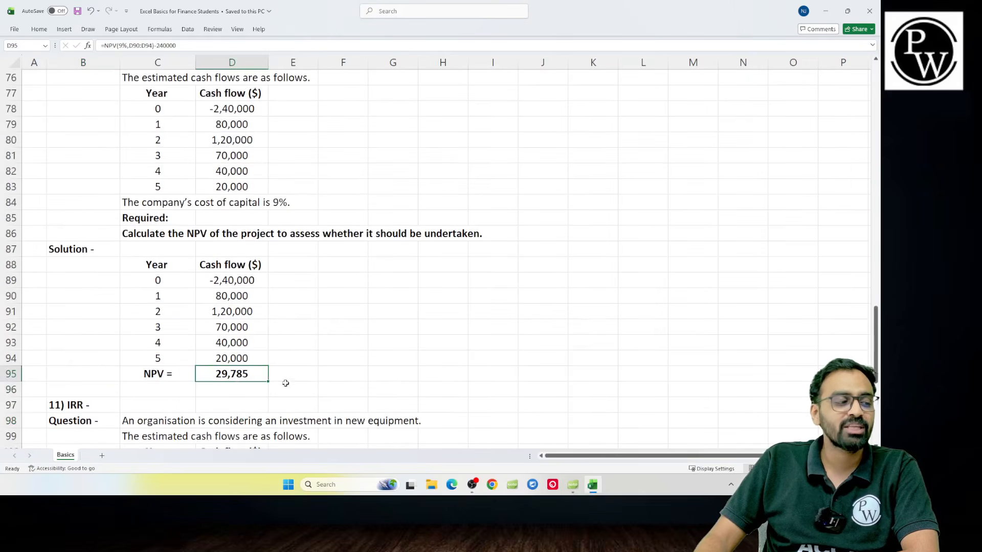
- Copy the NPV formula text from D95 into E95 so it shows as =NPV(9%,D90:D94)-240000 beside the result
{"action": "left_click", "coordinate": [291, 376]}
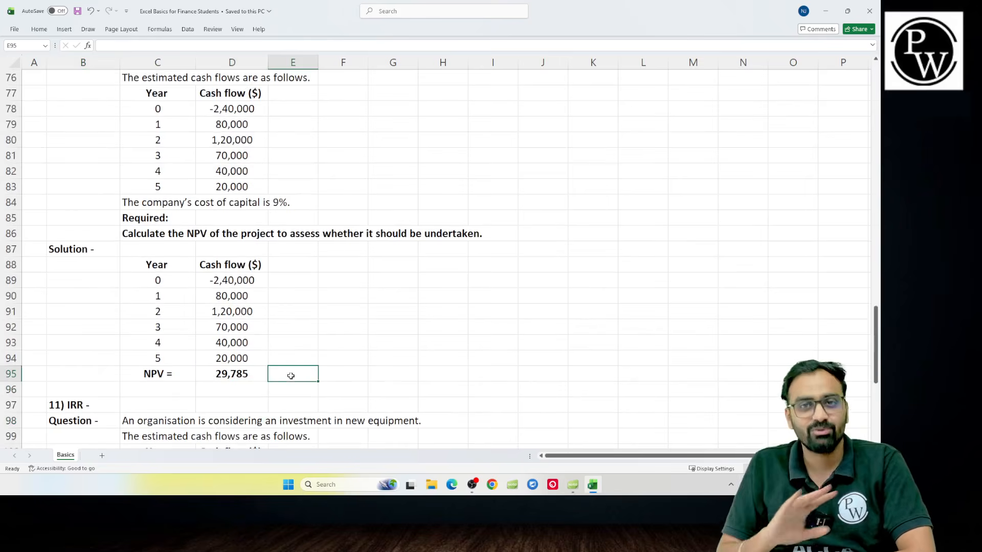
{"action": "left_click", "coordinate": [240, 380]}
{"action": "key", "text": "F2"}
{"action": "key", "text": "shift+End"}
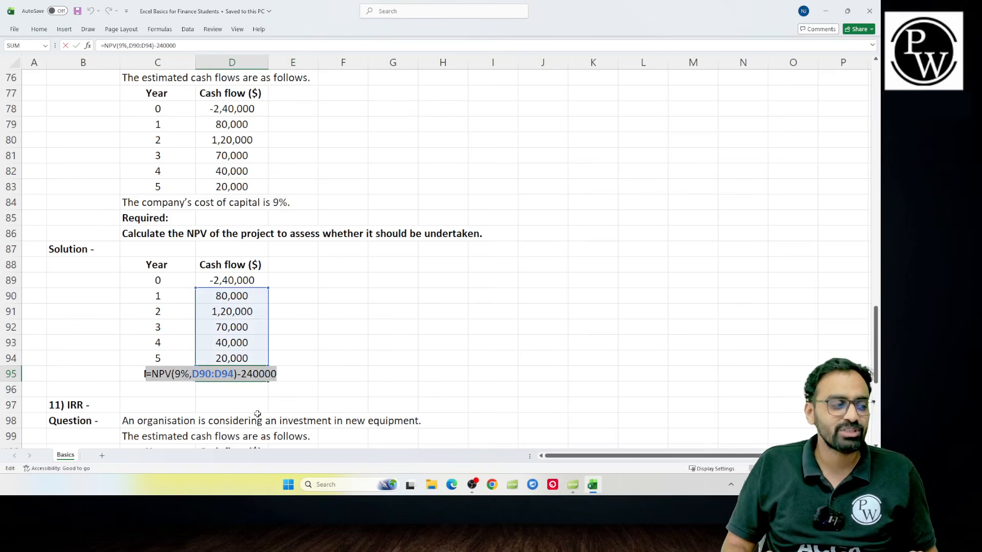
{"action": "key", "text": "ctrl+c"}
{"action": "key", "text": "Tab"}
{"action": "key", "text": "ctrl+v"}
{"action": "key", "text": "Return"}
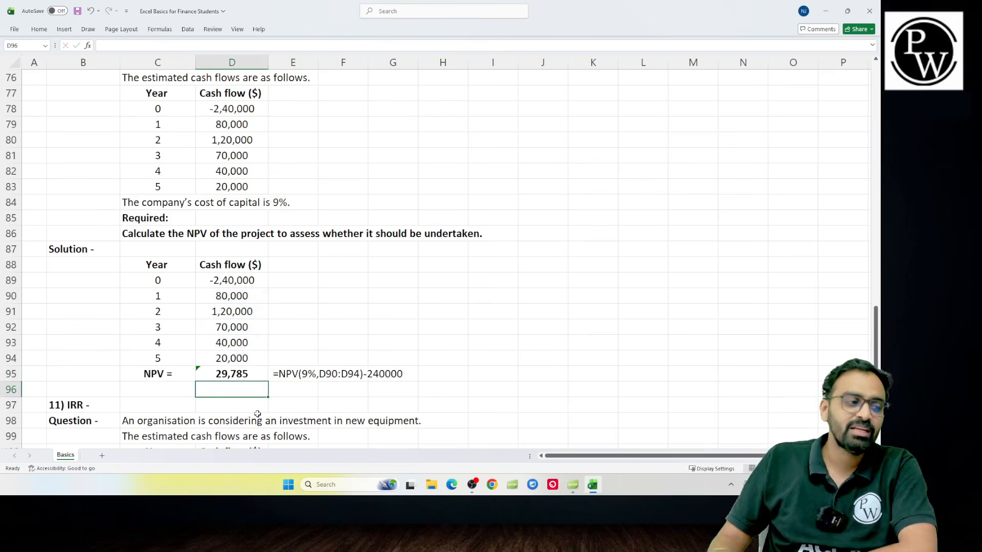
{"action": "left_click", "coordinate": [285, 374]}
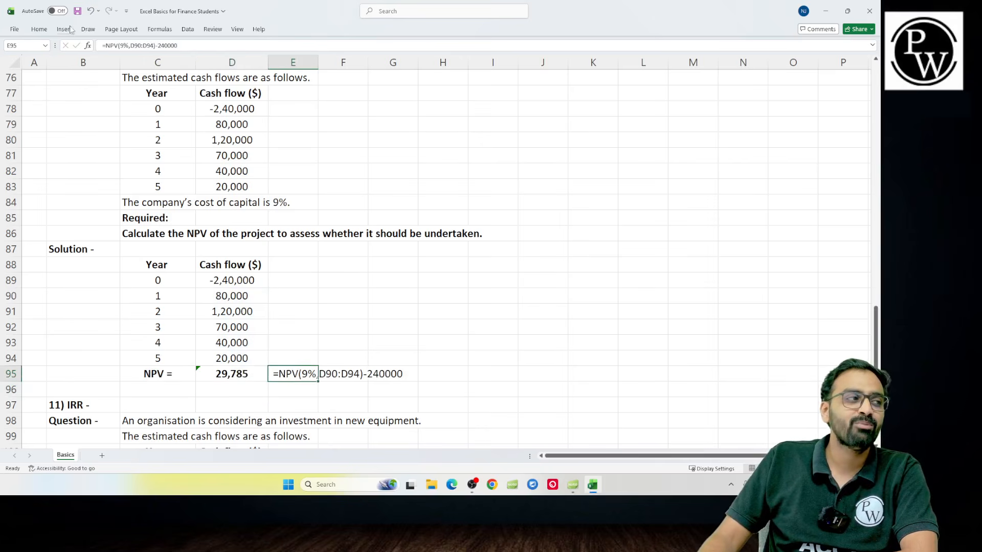
{"action": "left_click", "coordinate": [44, 32]}
{"action": "left_click", "coordinate": [337, 250]}
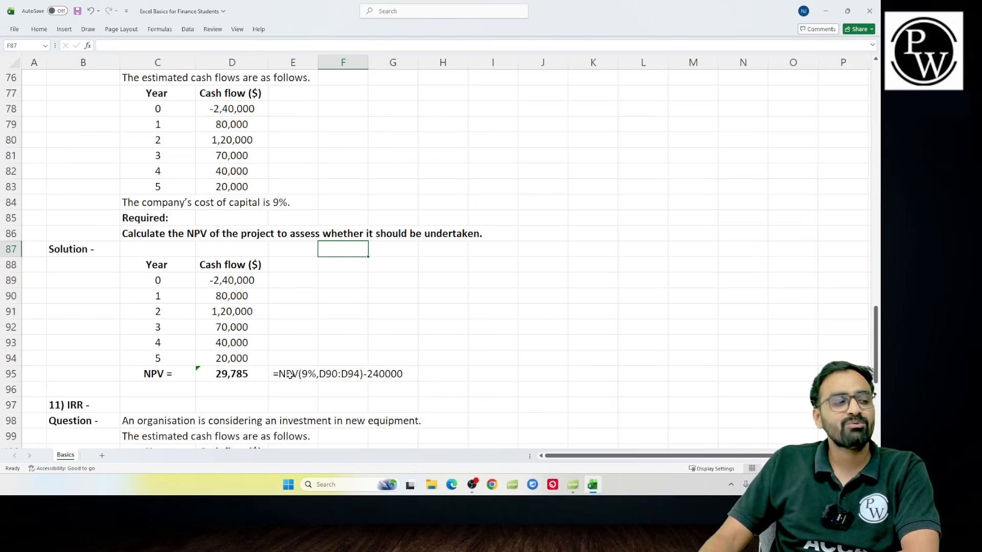
- Check the displayed NPV formula in E95 against the cash flows in D90:D94 and the outlay in D89
{"action": "left_click", "coordinate": [307, 372]}
{"action": "left_click_drag", "start_coordinate": [219, 297], "coordinate": [228, 357]}
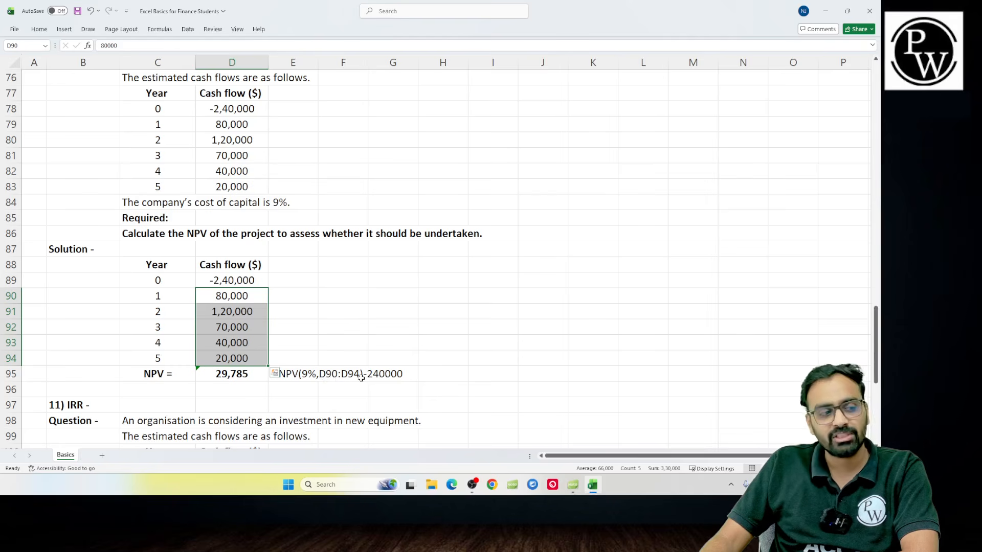
{"action": "left_click", "coordinate": [244, 279]}
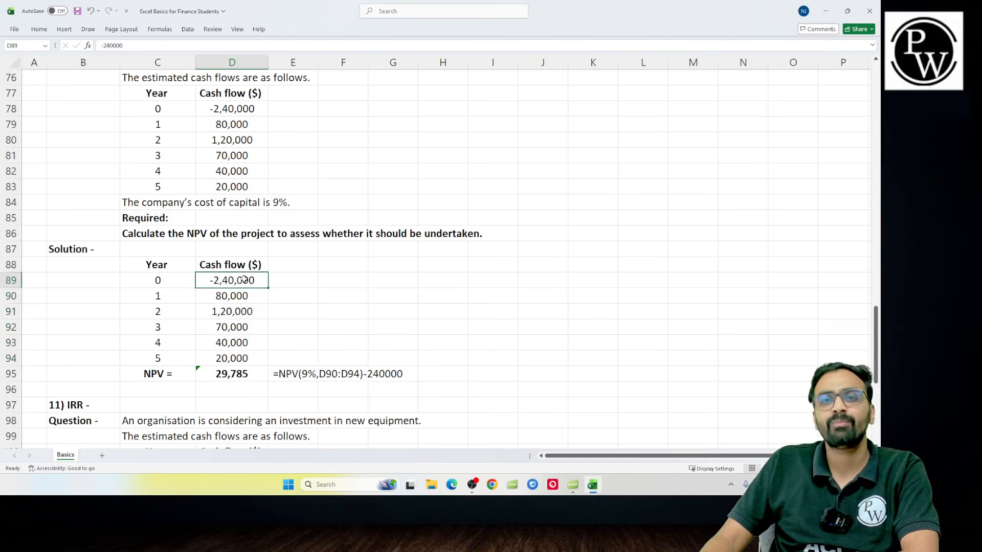
- Dismiss the error indicator on the NPV result in D95 again, leaving E95 selected
{"action": "left_click", "coordinate": [239, 374]}
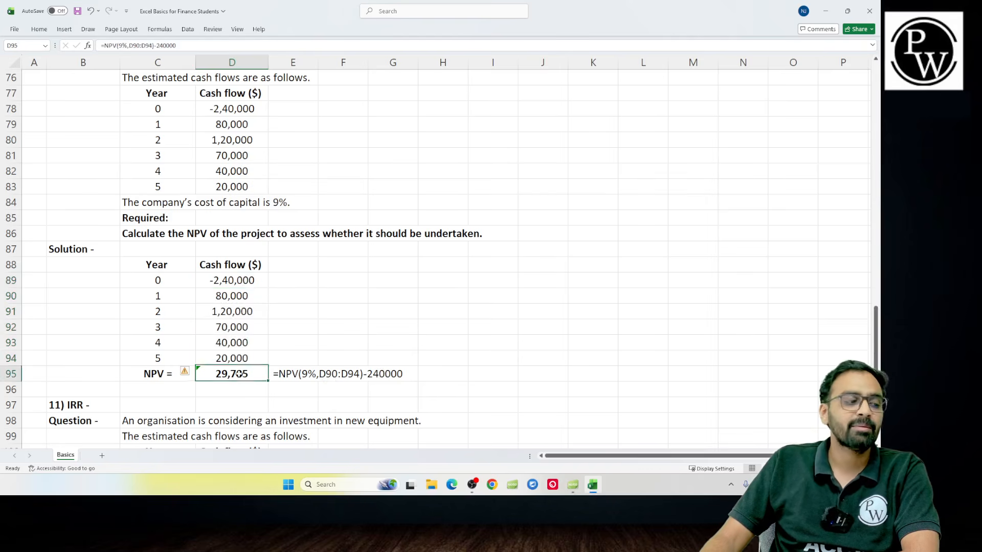
{"action": "left_click", "coordinate": [186, 373]}
{"action": "left_click", "coordinate": [206, 420]}
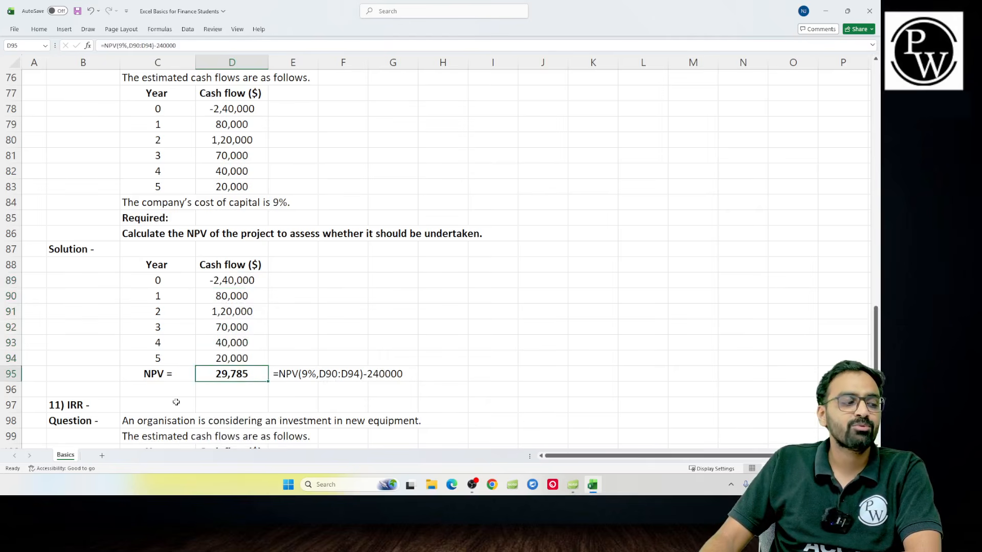
{"action": "left_click", "coordinate": [174, 401]}
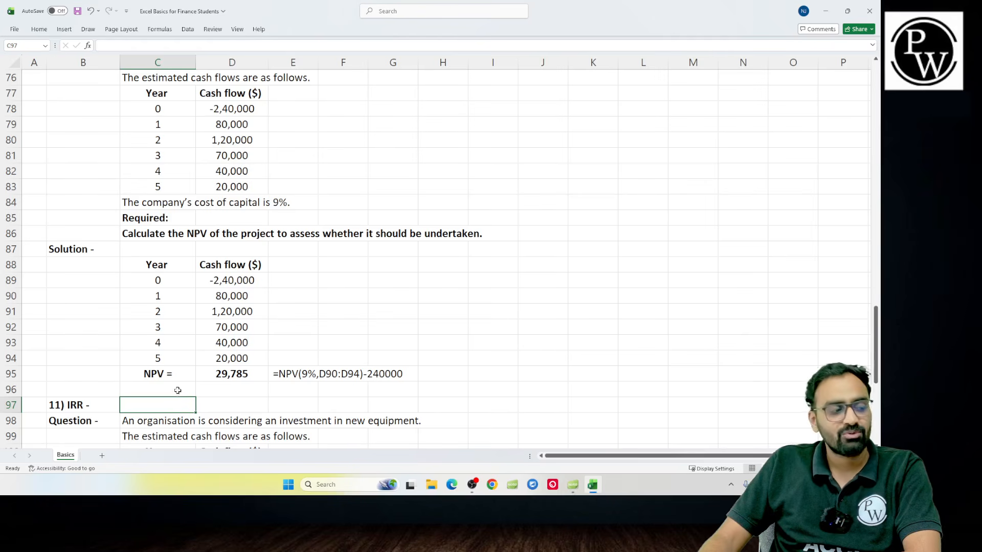
{"action": "left_click", "coordinate": [270, 377]}
- Label C118 in the IRR question's solution as "IRR =" in bold
{"action": "scroll", "coordinate": [205, 398], "scroll_direction": "down", "scroll_amount": 1}
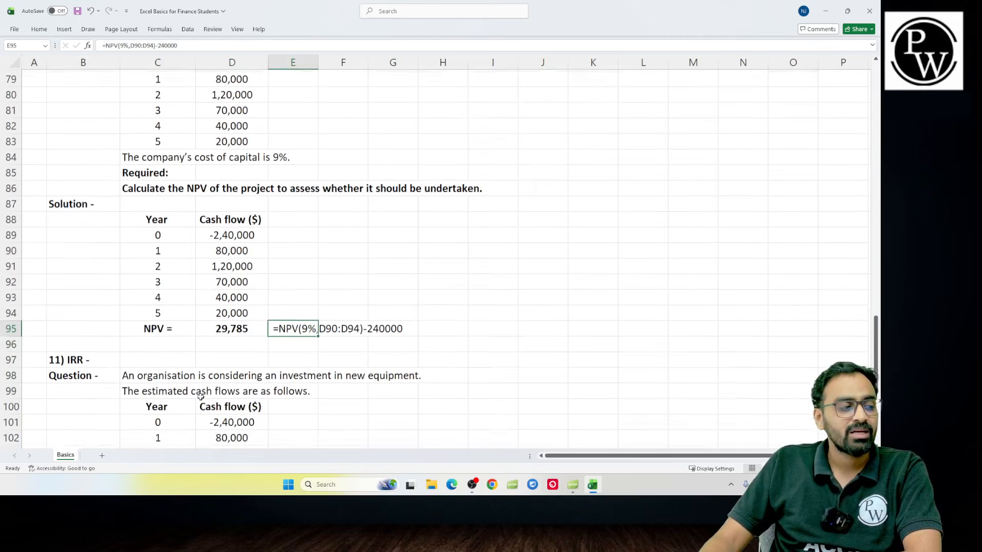
{"action": "scroll", "coordinate": [201, 398], "scroll_direction": "down", "scroll_amount": 5}
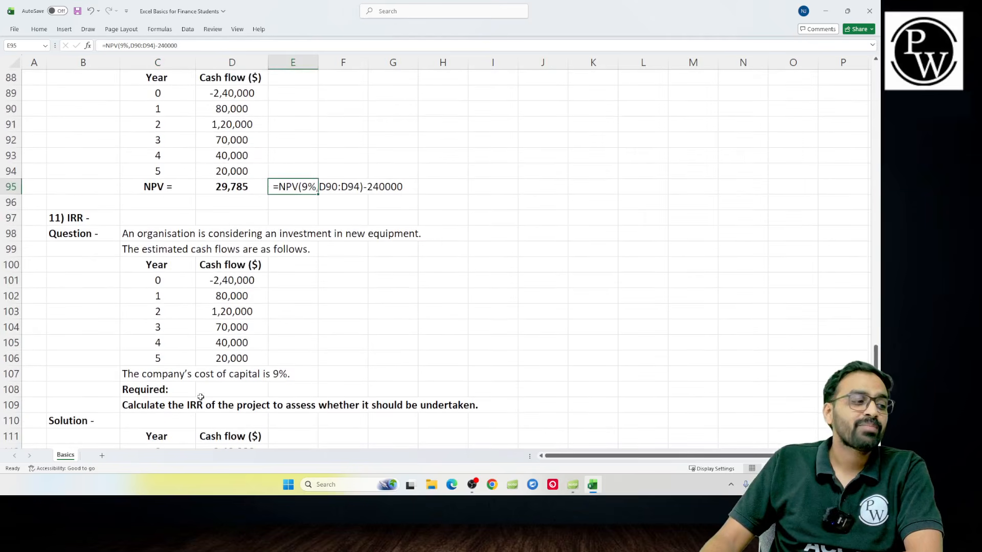
{"action": "scroll", "coordinate": [200, 397], "scroll_direction": "down", "scroll_amount": 1}
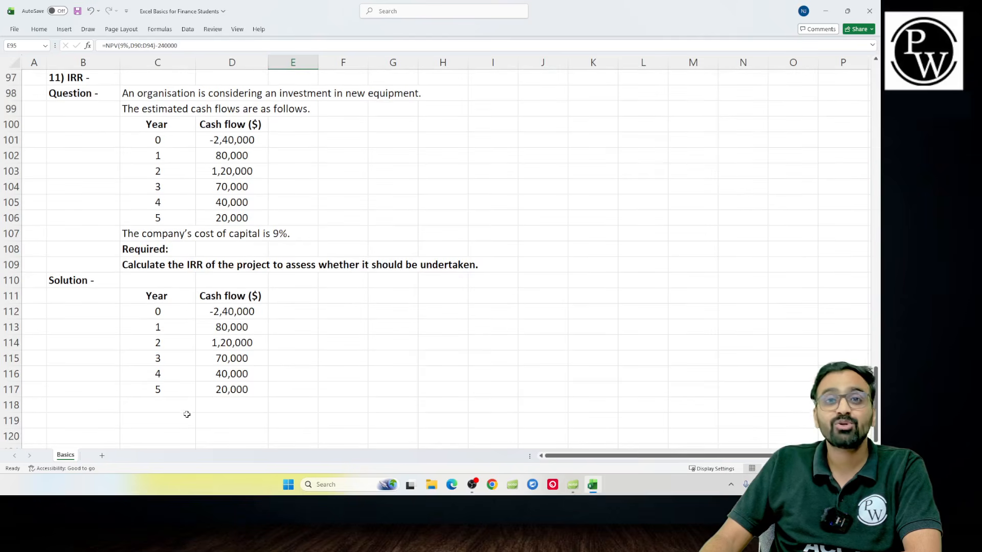
{"action": "left_click", "coordinate": [209, 409]}
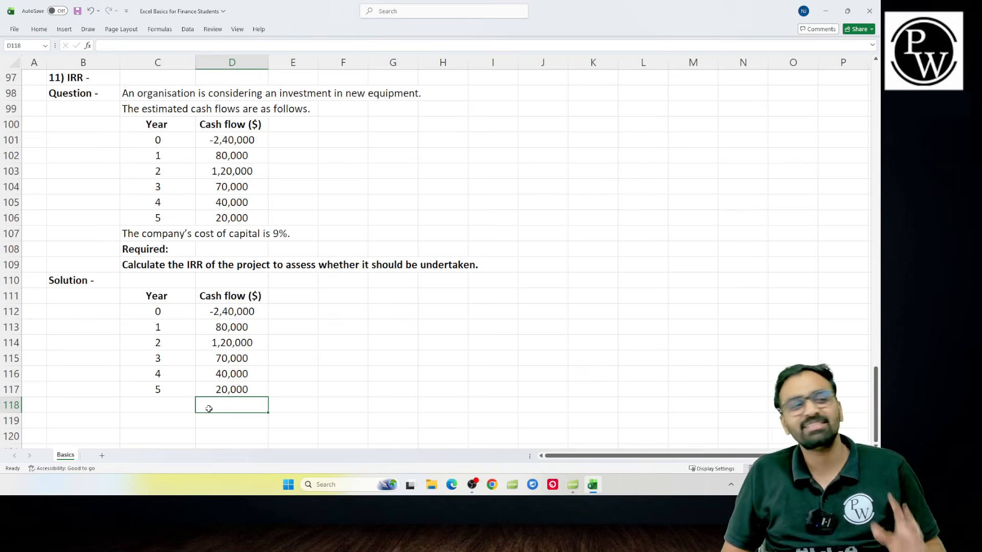
{"action": "key", "text": "Left"}
{"action": "type", "text": "IIR ="}
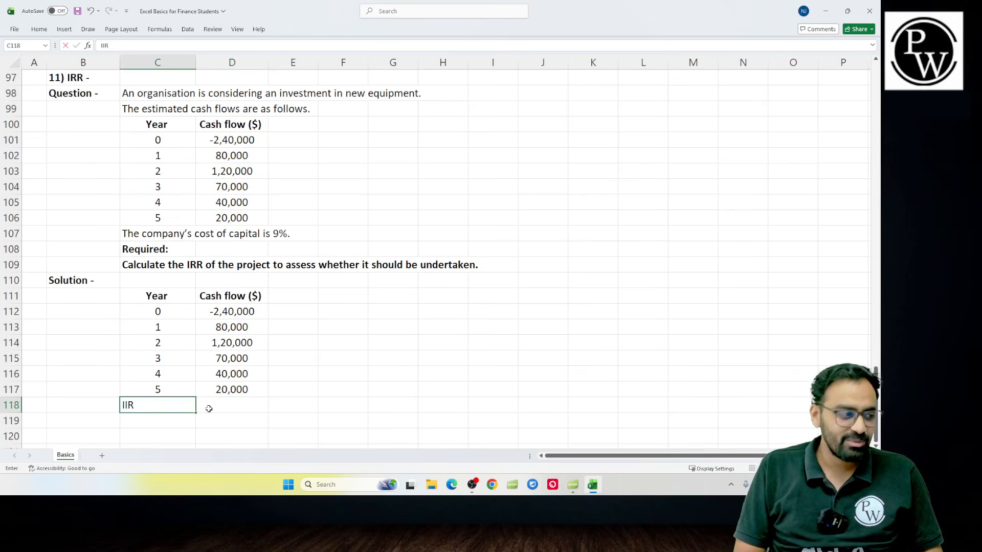
{"action": "key", "text": "Return"}
{"action": "key", "text": "Up"}
{"action": "type", "text": "IRR"}
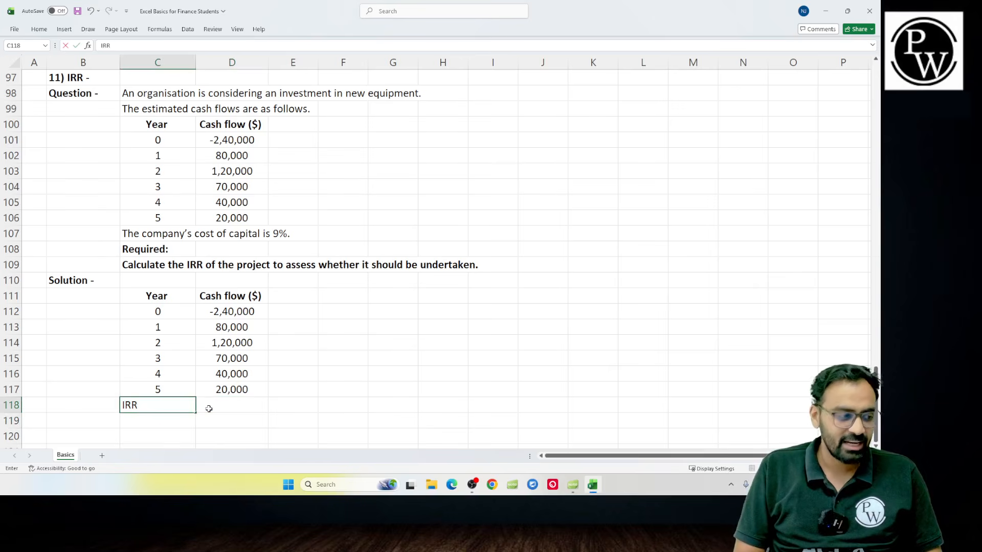
{"action": "key", "text": "Return"}
{"action": "key", "text": "Up"}
{"action": "key", "text": "ctrl+b"}
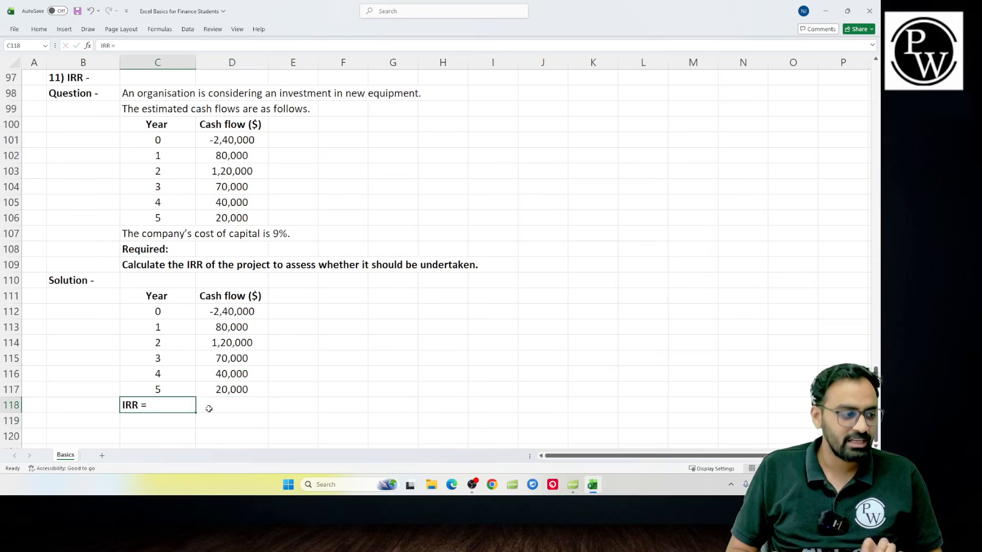
- Calculate the project's IRR in D118 with =IRR(D112:D117)
{"action": "key", "text": "Right"}
{"action": "type", "text": "=irr"}
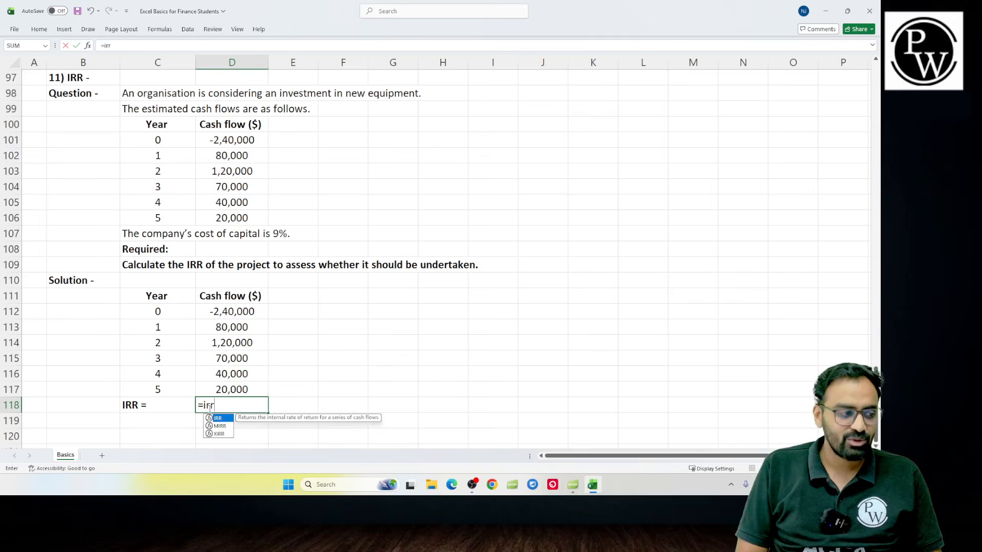
{"action": "type", "text": "("}
{"action": "key", "text": "Up"}
{"action": "key", "text": "shift+Up"}
{"action": "key", "text": "shift+Up"}
{"action": "key", "text": "shift+Up"}
{"action": "key", "text": "shift+Up"}
{"action": "key", "text": "shift+Up"}
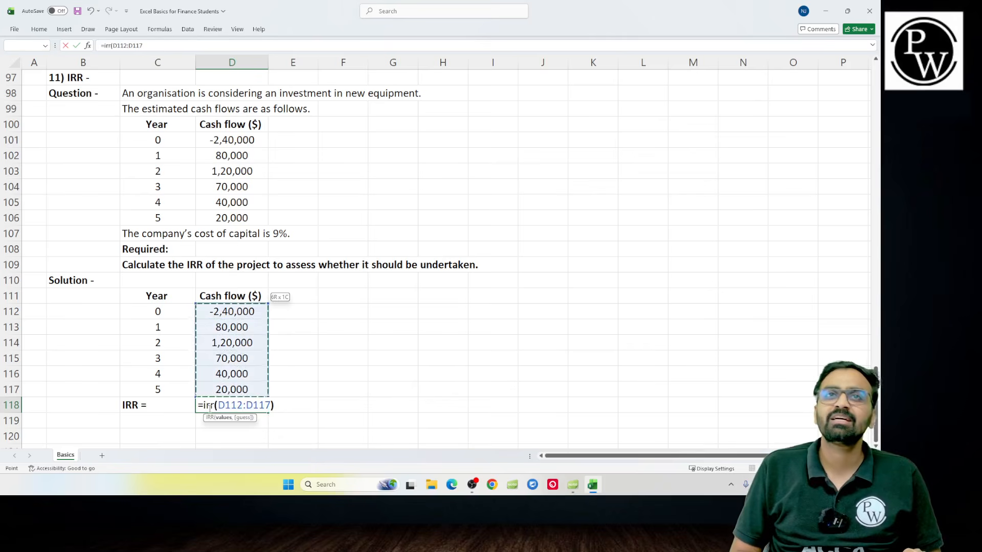
{"action": "key", "text": "Return"}
- Centre the IRR result in D118 and show it with two decimal places
{"action": "left_click", "coordinate": [208, 408]}
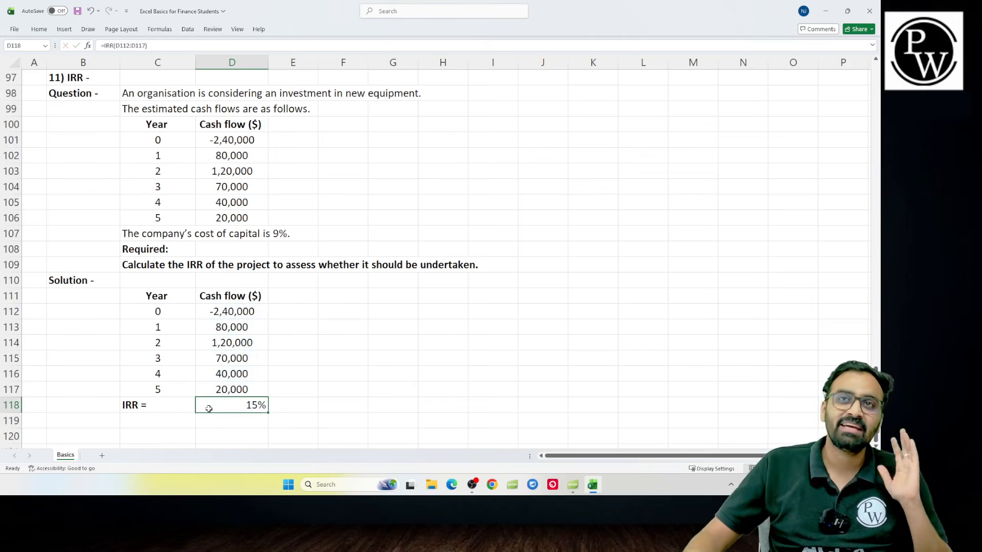
{"action": "left_click", "coordinate": [38, 30]}
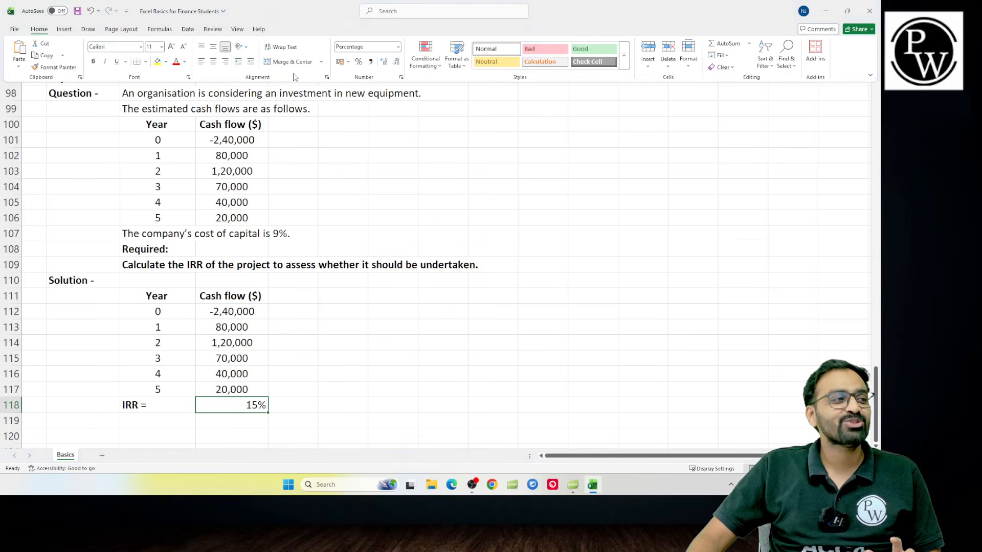
{"action": "left_click", "coordinate": [214, 61]}
{"action": "left_click", "coordinate": [386, 62]}
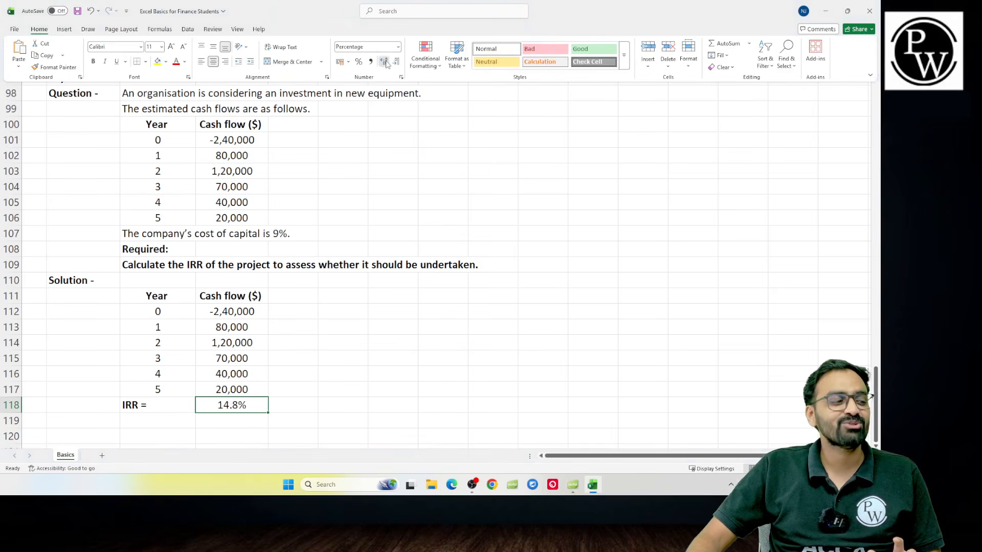
{"action": "left_click", "coordinate": [386, 62]}
- Show the formula text =IRR(D112:D117) in E118 and make the IRR result in D118 bold
{"action": "left_click", "coordinate": [288, 407]}
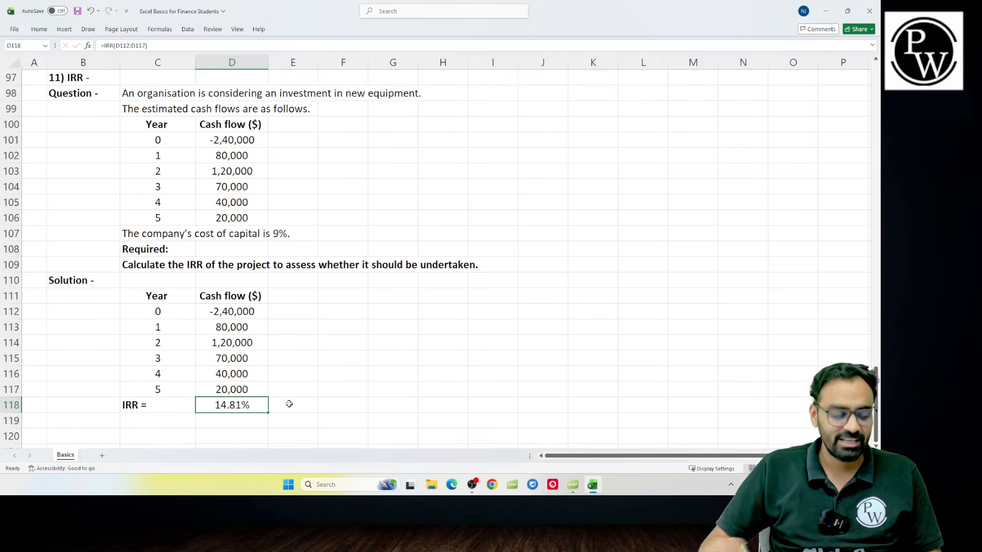
{"action": "key", "text": "F2"}
{"action": "left_click", "coordinate": [289, 404]}
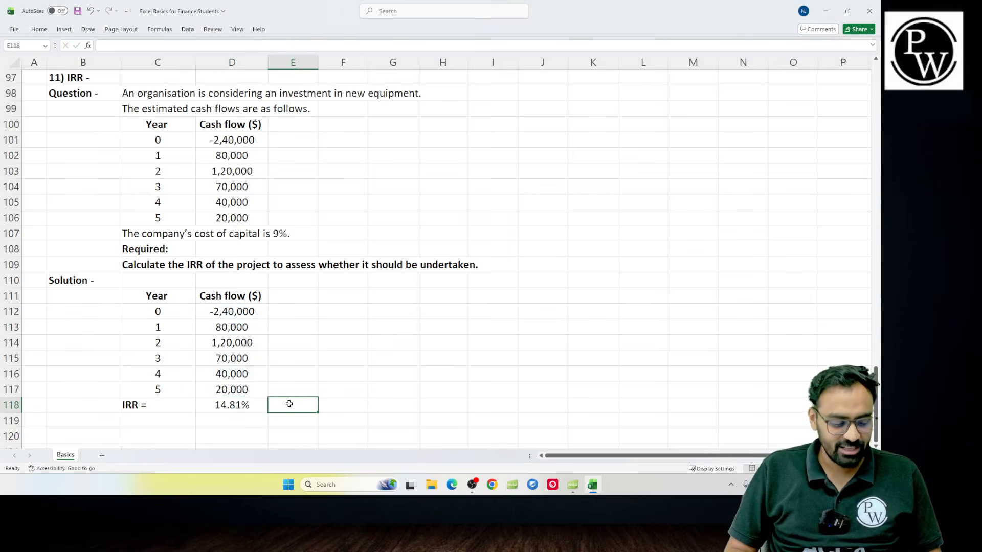
{"action": "type", "text": "=IRR(D112:D117)"}
{"action": "key", "text": "Return"}
{"action": "key", "text": "Left"}
{"action": "key", "text": "Up"}
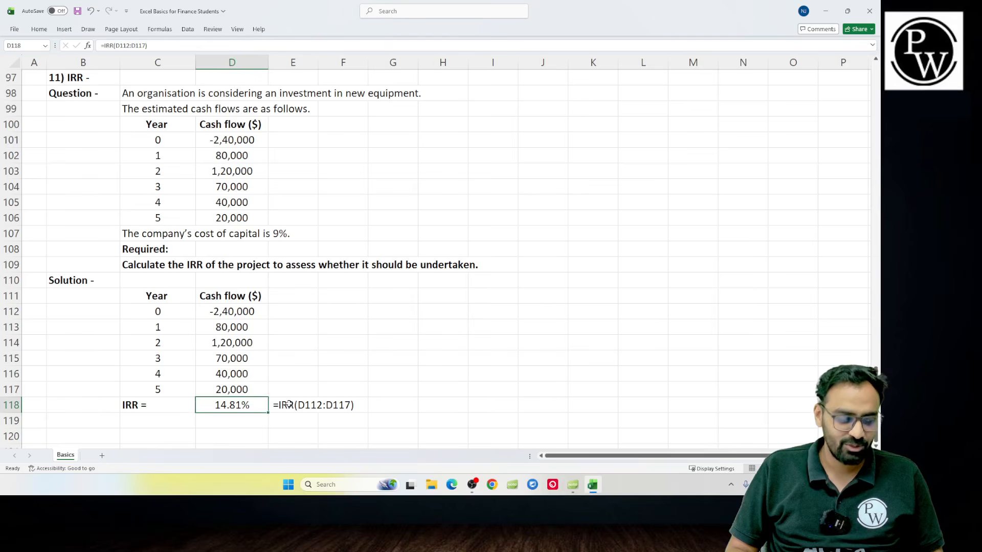
{"action": "key", "text": "ctrl+b"}
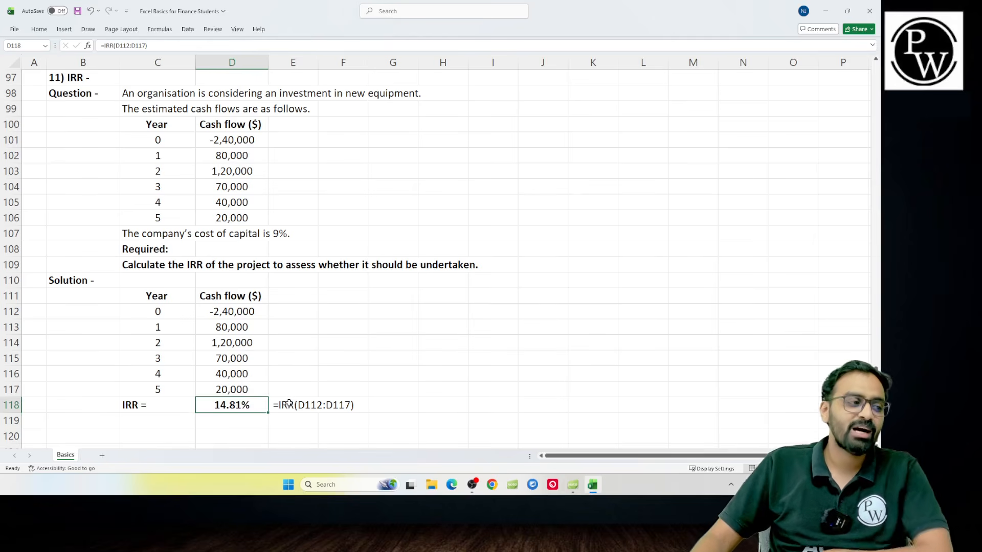
- Check the cash flow range D112:D117 used by the IRR formula in D118
{"action": "left_click_drag", "start_coordinate": [251, 313], "coordinate": [250, 392]}
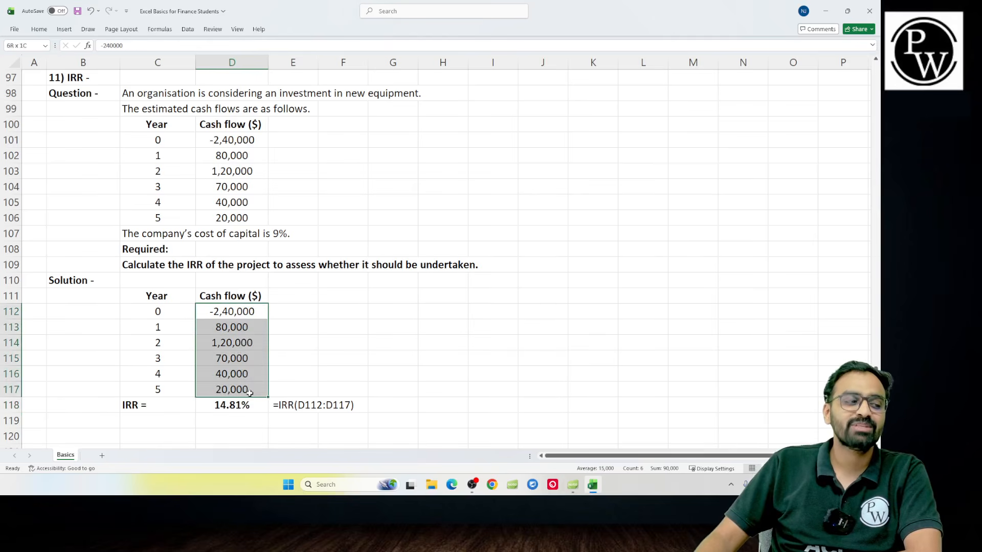
{"action": "left_click", "coordinate": [377, 376]}
{"action": "left_click", "coordinate": [237, 404]}
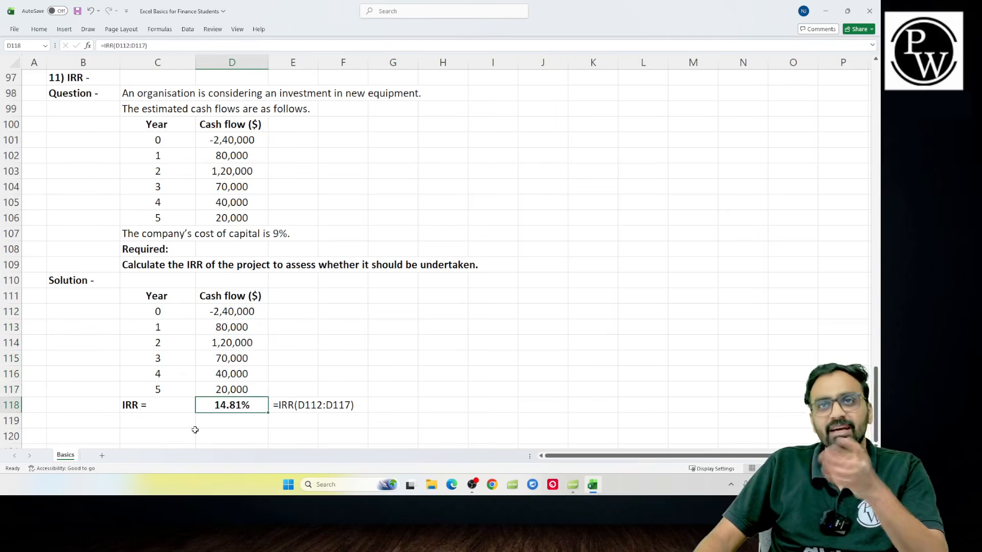
- Increase and then decrease the decimal places of the IRR percentage in D118 by one
{"action": "left_click", "coordinate": [39, 29]}
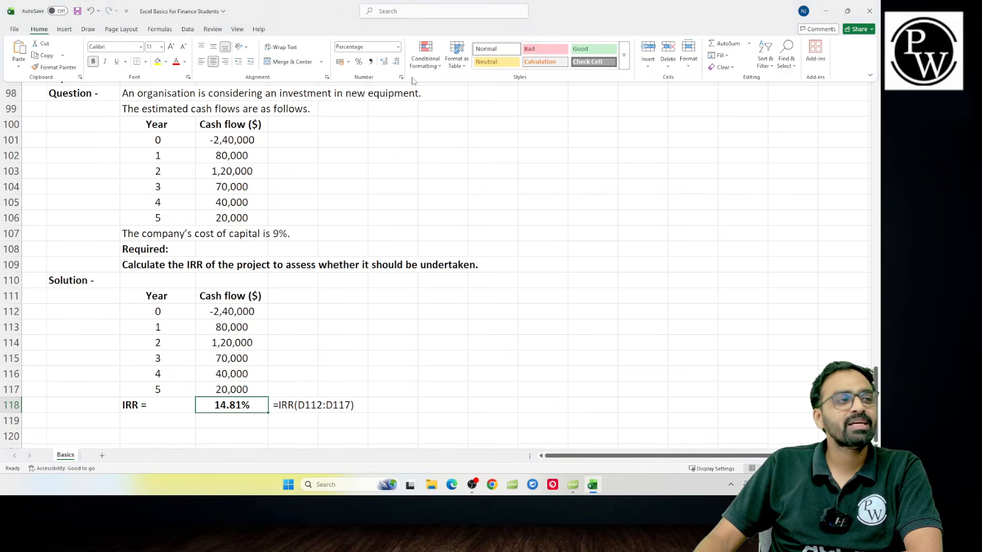
{"action": "left_click", "coordinate": [384, 62]}
{"action": "left_click", "coordinate": [395, 62]}
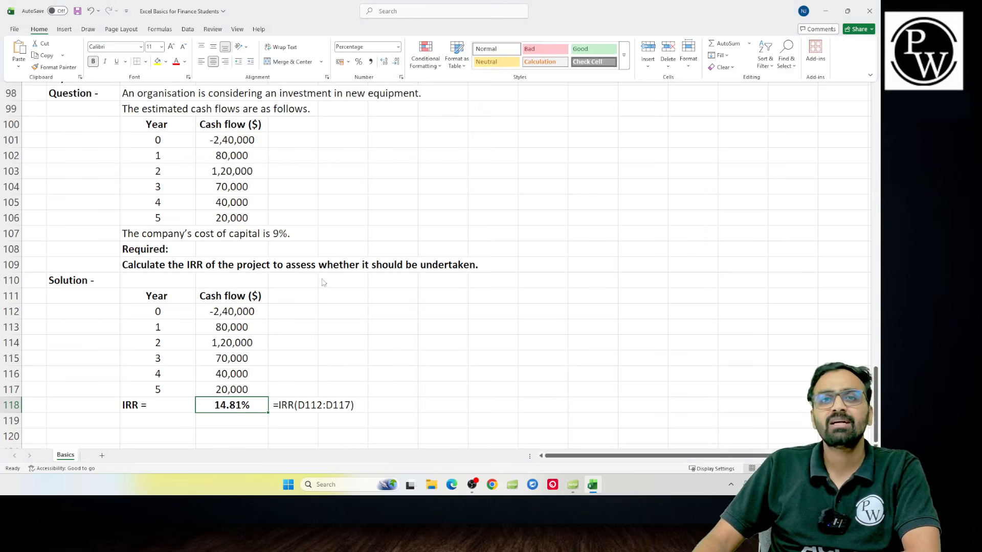
{"action": "left_click", "coordinate": [311, 349]}
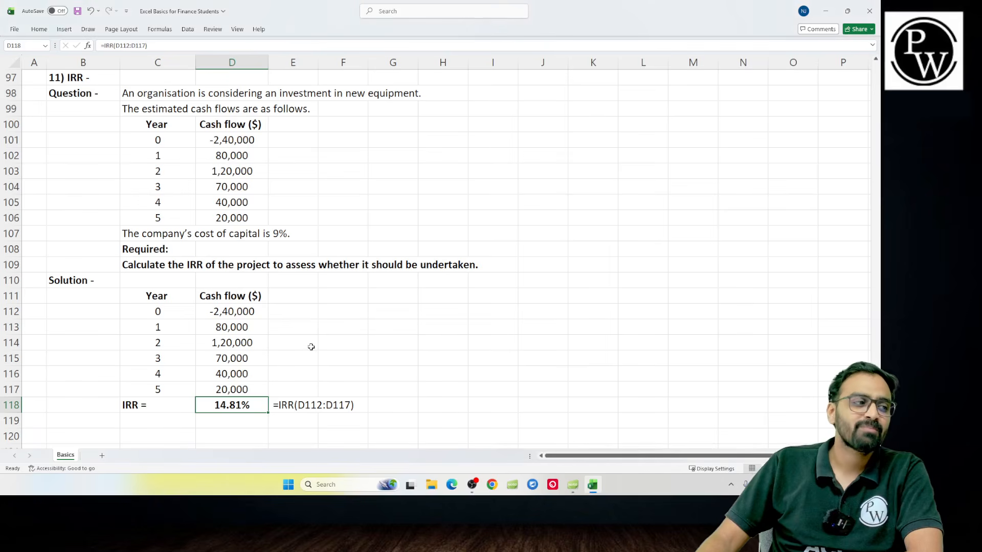
{"action": "left_click", "coordinate": [311, 347]}
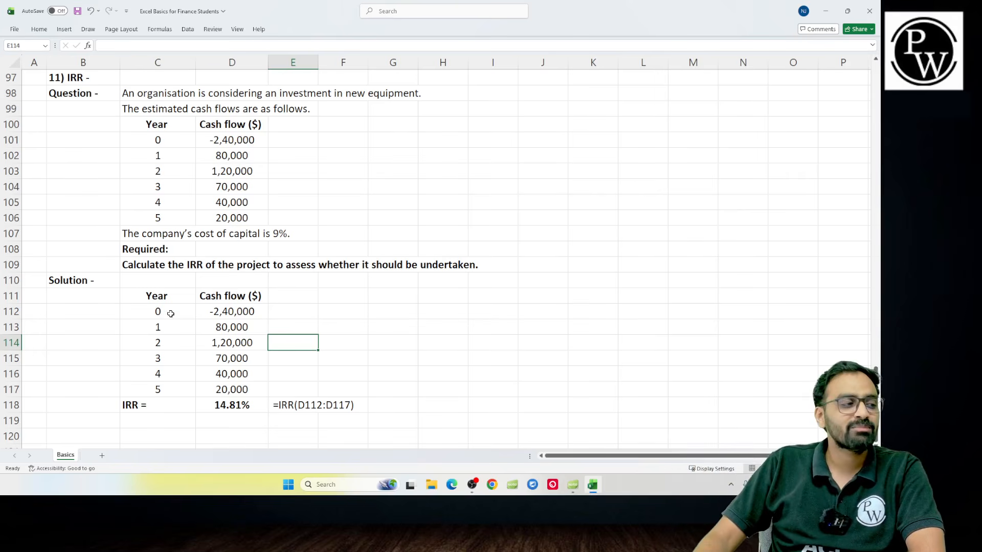
- Review the years and cash flows in C112:D117 and the formula behind the IRR result in D118
{"action": "left_click_drag", "start_coordinate": [171, 314], "coordinate": [244, 390]}
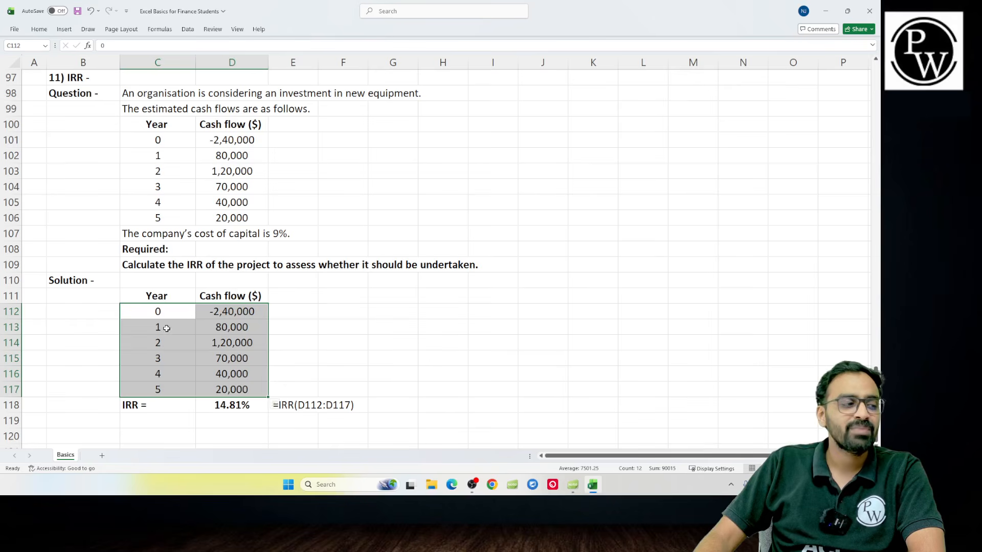
{"action": "left_click", "coordinate": [238, 406]}
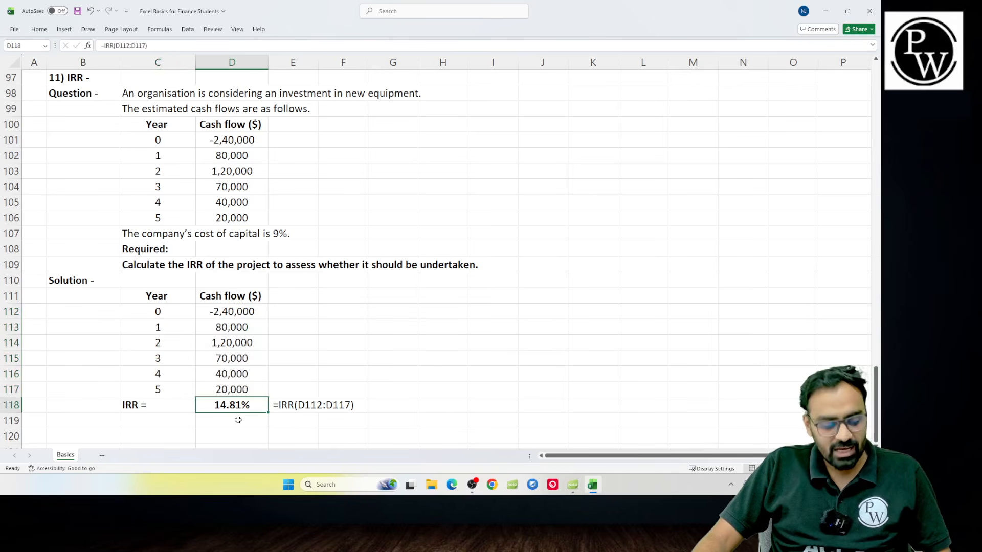
{"action": "key", "text": "F2"}
{"action": "key", "text": "Return"}
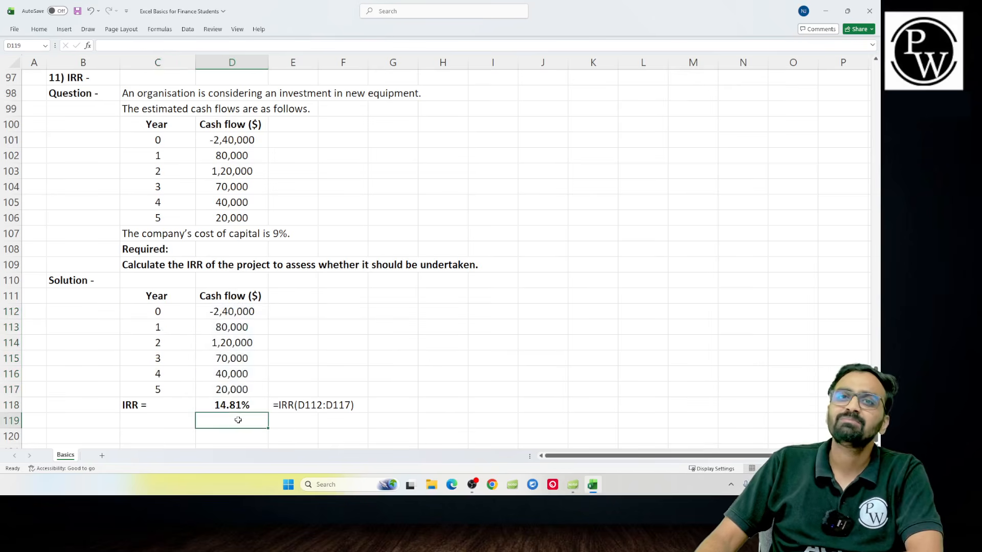
{"action": "left_click", "coordinate": [292, 343]}
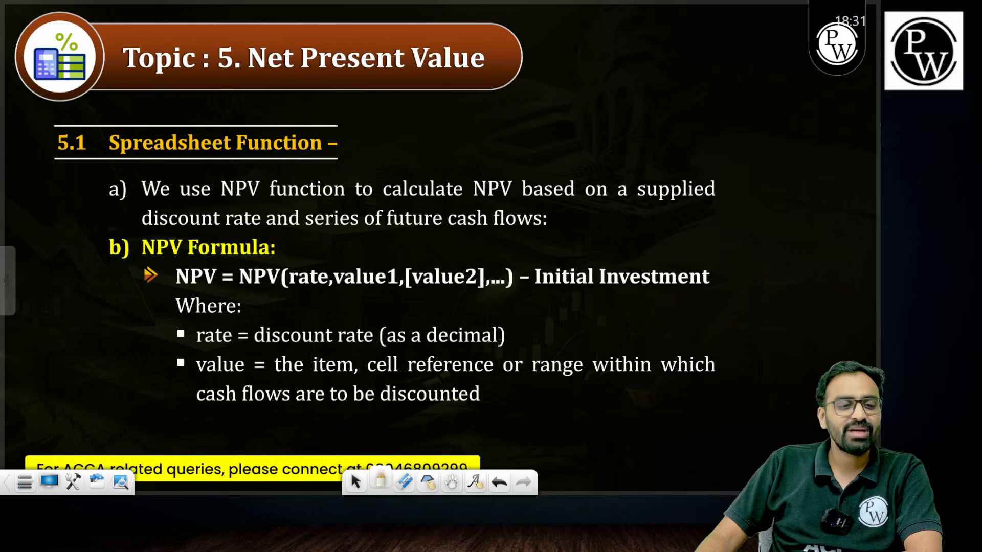
{"action": "key", "text": "Right"}
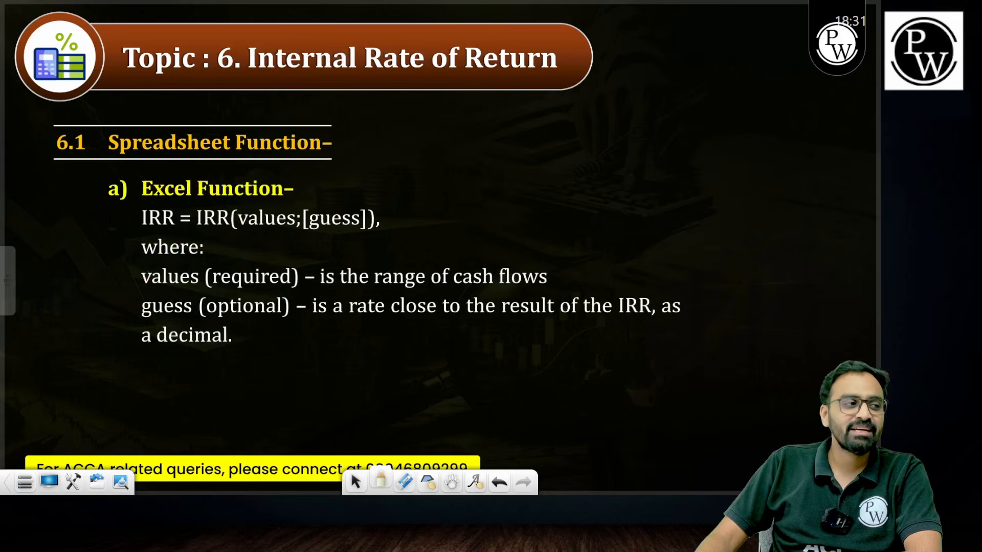